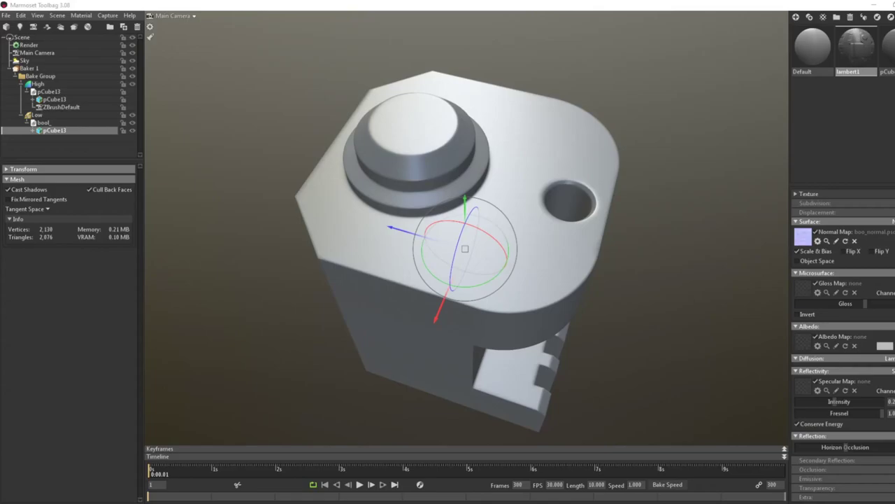
Examine the low-poly mesh's baked shading and its wireframe from several angles
{"action": "left_click", "coordinate": [622, 219]}
{"action": "left_click_drag", "start_coordinate": [622, 219], "coordinate": [475, 188]}
{"action": "left_click", "coordinate": [646, 154]}
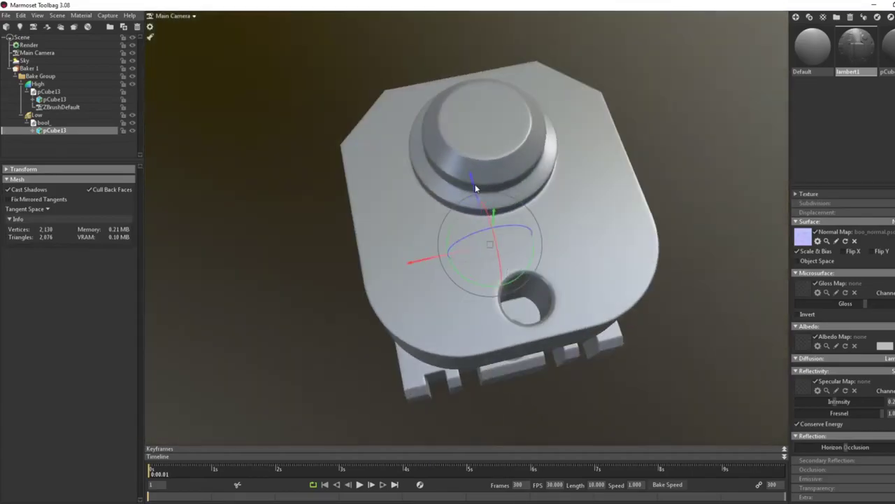
{"action": "scroll", "coordinate": [490, 227], "scroll_direction": "up", "scroll_amount": 5}
{"action": "scroll", "coordinate": [493, 240], "scroll_direction": "down", "scroll_amount": 5}
{"action": "left_click_drag", "start_coordinate": [443, 274], "coordinate": [648, 213]}
{"action": "middle_click_drag", "start_coordinate": [648, 211], "coordinate": [631, 218]}
{"action": "left_click", "coordinate": [676, 217]}
{"action": "mouse_move", "coordinate": [676, 218]}
{"action": "left_mouse_down"}
{"action": "mouse_move", "coordinate": [634, 230]}
{"action": "mouse_move", "coordinate": [679, 240]}
{"action": "mouse_move", "coordinate": [749, 216]}
{"action": "mouse_move", "coordinate": [578, 236]}
{"action": "mouse_move", "coordinate": [766, 177]}
{"action": "mouse_move", "coordinate": [734, 140]}
{"action": "mouse_move", "coordinate": [681, 226]}
{"action": "left_mouse_up"}
{"action": "left_click", "coordinate": [446, 208]}
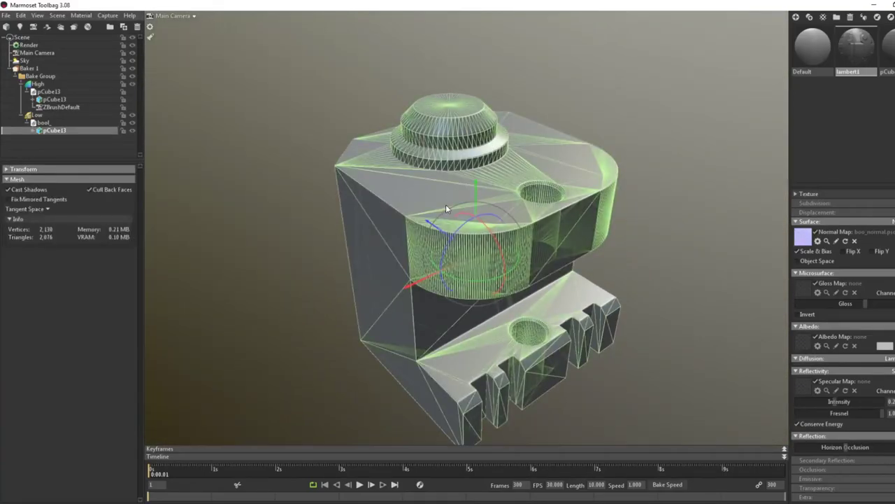
{"action": "left_click_drag", "start_coordinate": [424, 222], "coordinate": [399, 238]}
{"action": "right_click_drag", "start_coordinate": [400, 238], "coordinate": [378, 219]}
{"action": "left_click", "coordinate": [373, 218]}
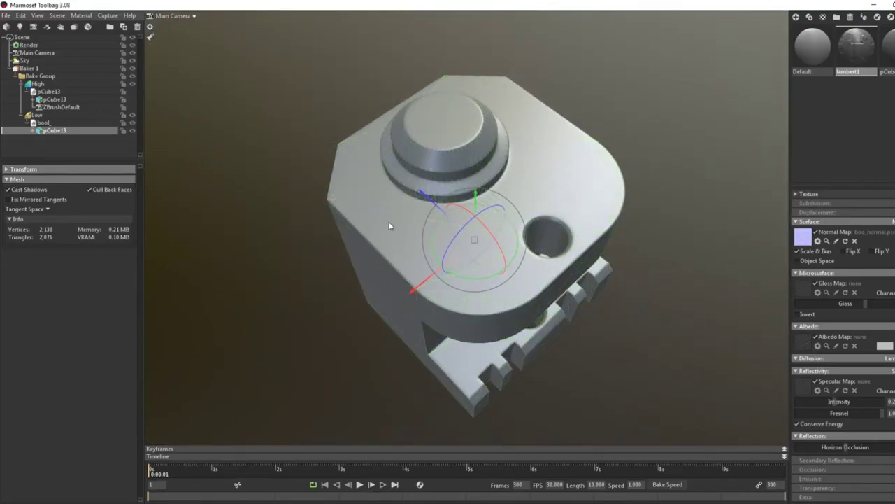
{"action": "left_click", "coordinate": [394, 215]}
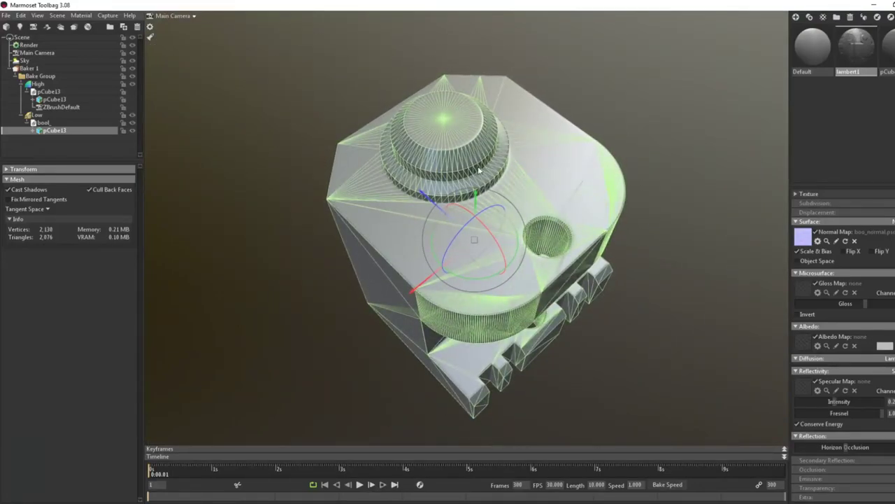
{"action": "left_click_drag", "start_coordinate": [603, 297], "coordinate": [418, 380]}
{"action": "left_click", "coordinate": [598, 262]}
{"action": "left_click_drag", "start_coordinate": [598, 262], "coordinate": [485, 205]}
{"action": "left_click", "coordinate": [476, 167]}
{"action": "left_click_drag", "start_coordinate": [476, 166], "coordinate": [632, 230]}
{"action": "right_click_drag", "start_coordinate": [631, 230], "coordinate": [662, 260]}
Switch the lambert1 material's normal map off and on to compare the mesh's edge shading with and without it
{"action": "left_click", "coordinate": [816, 233]}
{"action": "left_click", "coordinate": [816, 233]}
{"action": "left_click", "coordinate": [815, 234]}
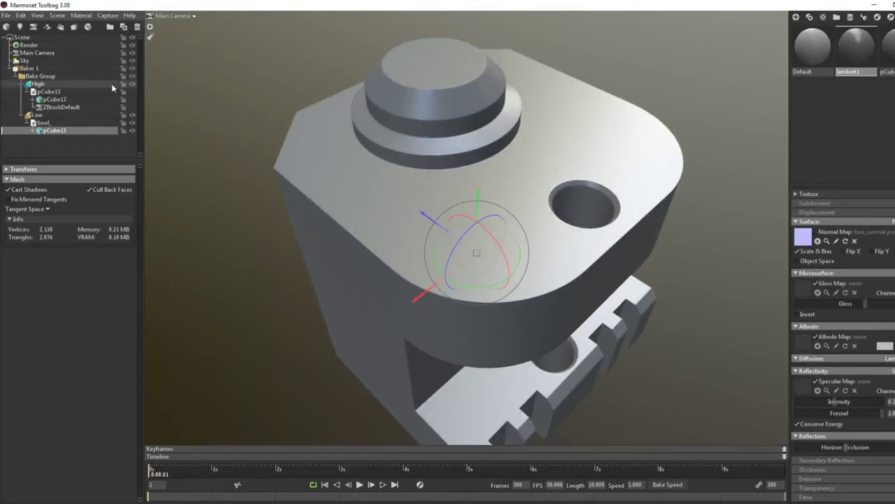
{"action": "left_click", "coordinate": [112, 85]}
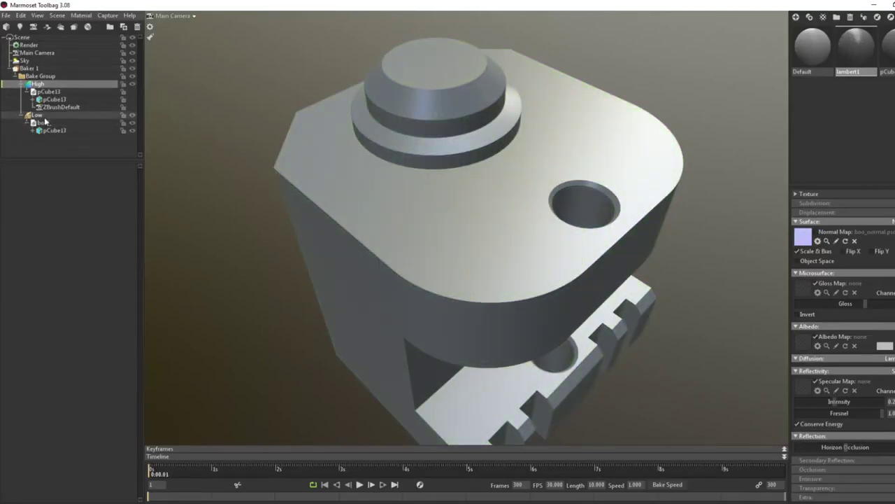
{"action": "left_click", "coordinate": [45, 117]}
{"action": "left_click", "coordinate": [745, 283]}
{"action": "left_click_drag", "start_coordinate": [729, 291], "coordinate": [781, 270]}
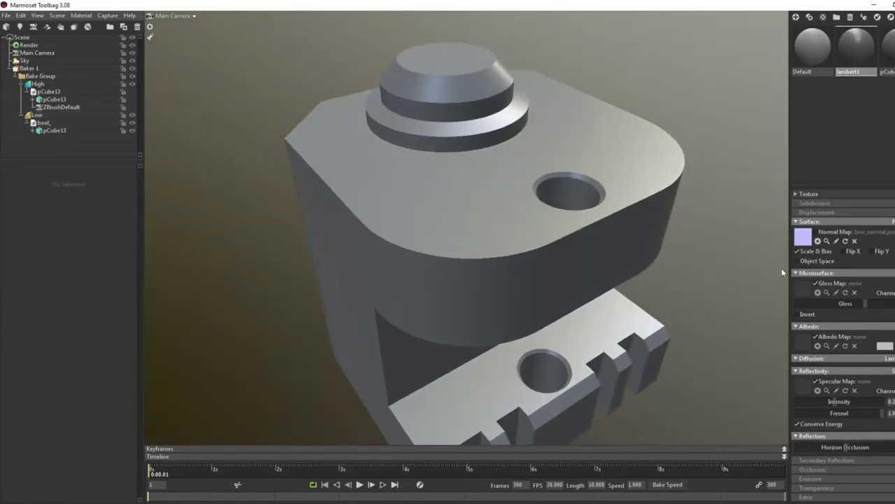
{"action": "left_click", "coordinate": [818, 232]}
{"action": "left_click", "coordinate": [818, 233]}
{"action": "left_click", "coordinate": [818, 233]}
{"action": "left_click", "coordinate": [817, 233]}
{"action": "left_click_drag", "start_coordinate": [587, 182], "coordinate": [567, 272]}
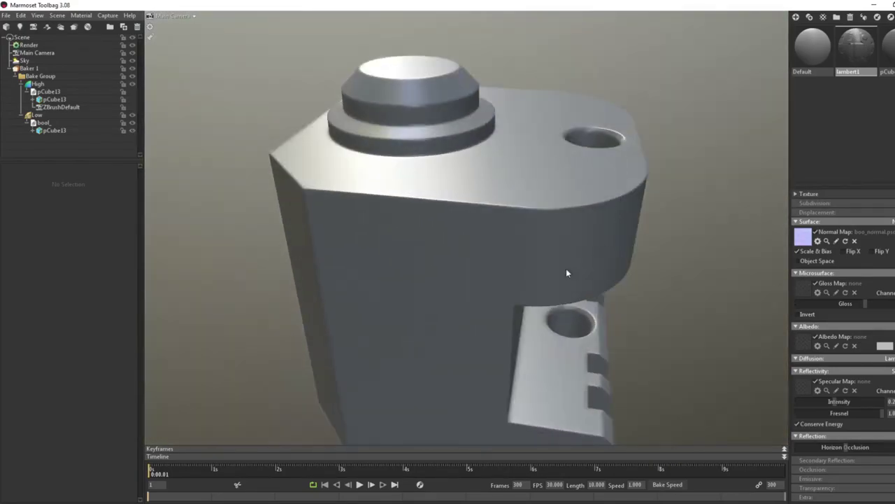
{"action": "scroll", "coordinate": [504, 229], "scroll_direction": "down", "scroll_amount": 5}
{"action": "left_click_drag", "start_coordinate": [441, 150], "coordinate": [323, 248]}
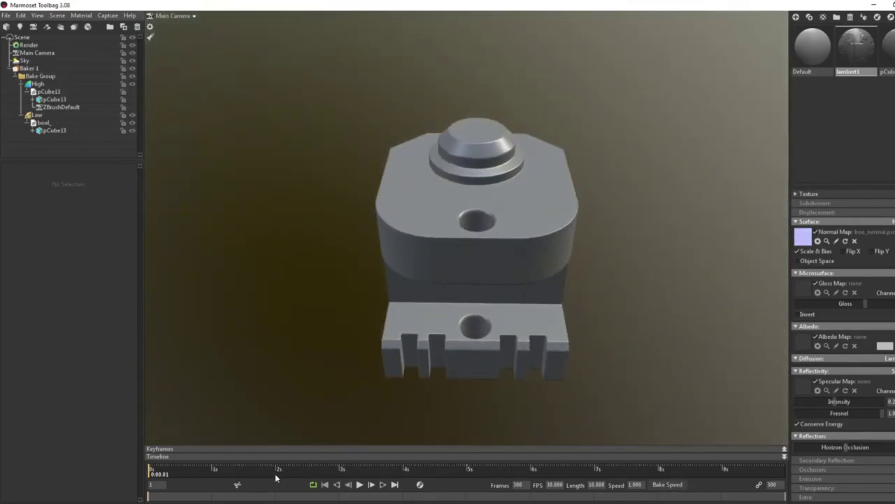
Switch to Maya, create a polygon cube and scale it up to roughly enclose the existing model
{"action": "left_click", "coordinate": [180, 472]}
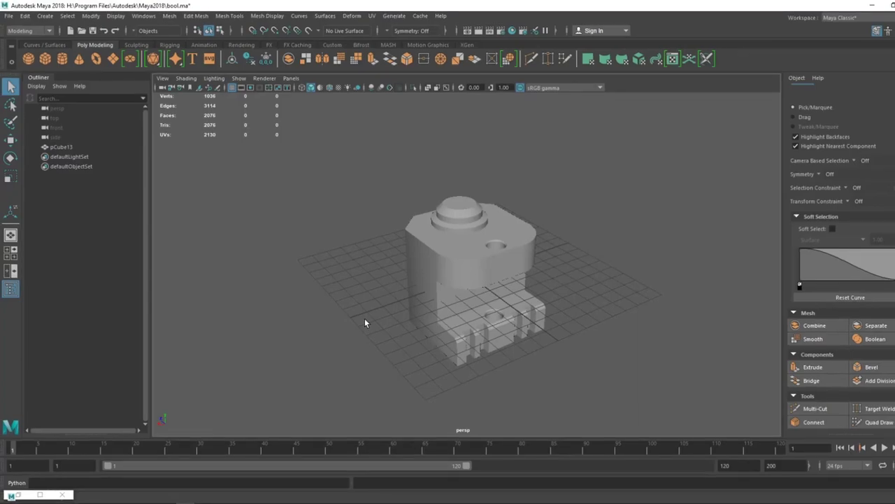
{"action": "middle_click_drag", "start_coordinate": [365, 318], "coordinate": [341, 319], "text": "alt"}
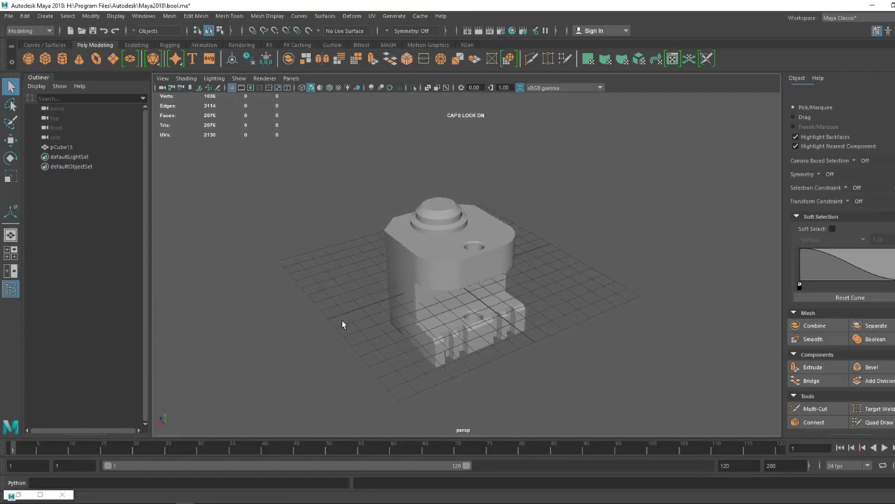
{"action": "right_click_drag", "start_coordinate": [342, 321], "coordinate": [366, 426], "text": "alt"}
{"action": "left_click_drag", "start_coordinate": [367, 426], "coordinate": [387, 331], "text": "alt"}
{"action": "middle_click_drag", "start_coordinate": [388, 331], "coordinate": [481, 306], "text": "alt"}
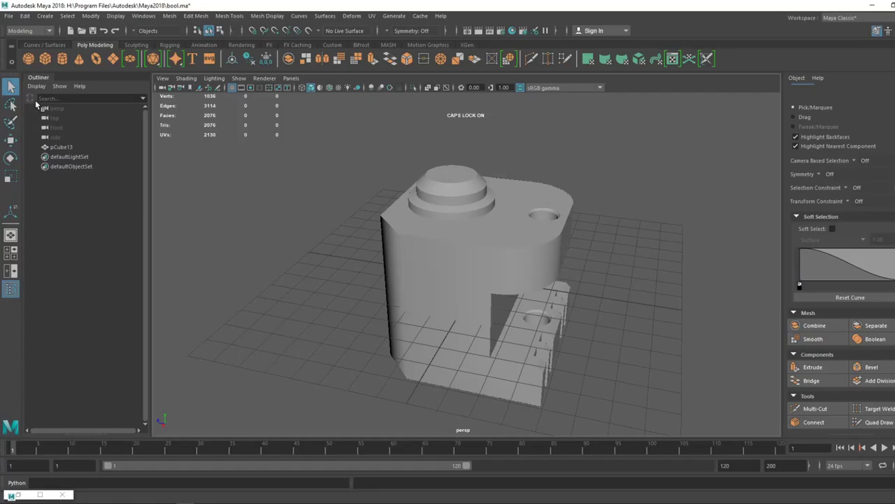
{"action": "left_click", "coordinate": [45, 59]}
{"action": "left_click_drag", "start_coordinate": [501, 251], "coordinate": [450, 295], "text": "alt"}
{"action": "key", "text": "w"}
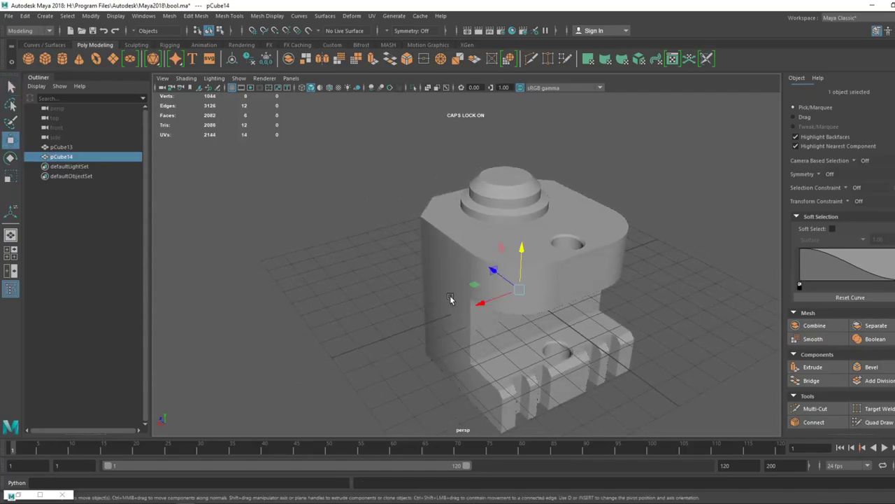
{"action": "key", "text": "r"}
{"action": "left_click_drag", "start_coordinate": [521, 291], "coordinate": [653, 219]}
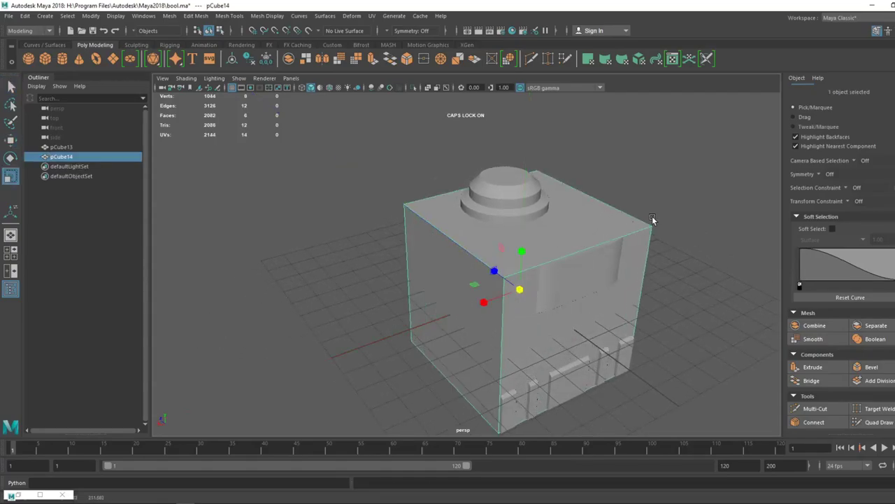
Move the new cube sideways so it stands clear of the existing model, keeping the cube selected
{"action": "key", "text": "w"}
{"action": "left_click_drag", "start_coordinate": [499, 300], "coordinate": [359, 221], "text": "alt"}
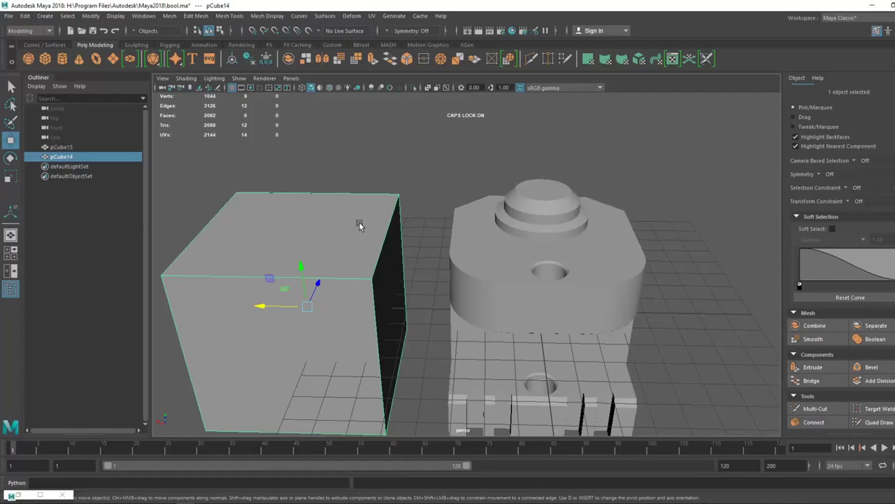
{"action": "left_click_drag", "start_coordinate": [402, 244], "coordinate": [526, 243], "text": "alt"}
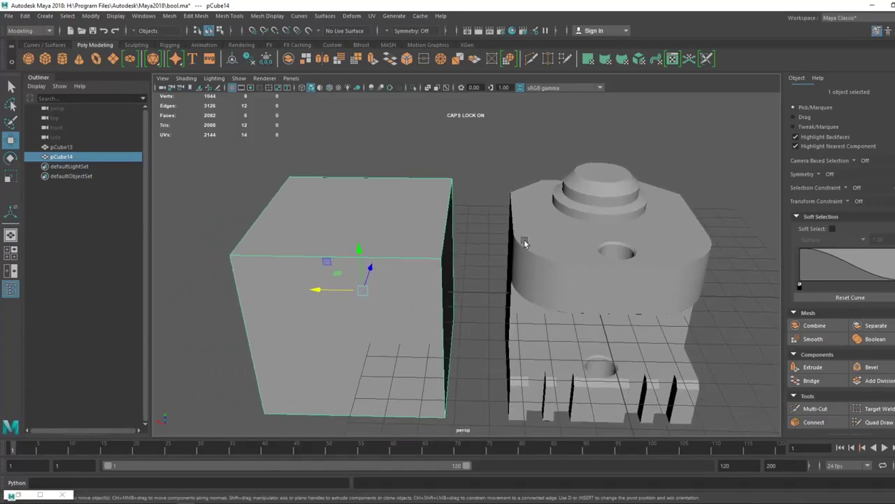
{"action": "left_click", "coordinate": [537, 249]}
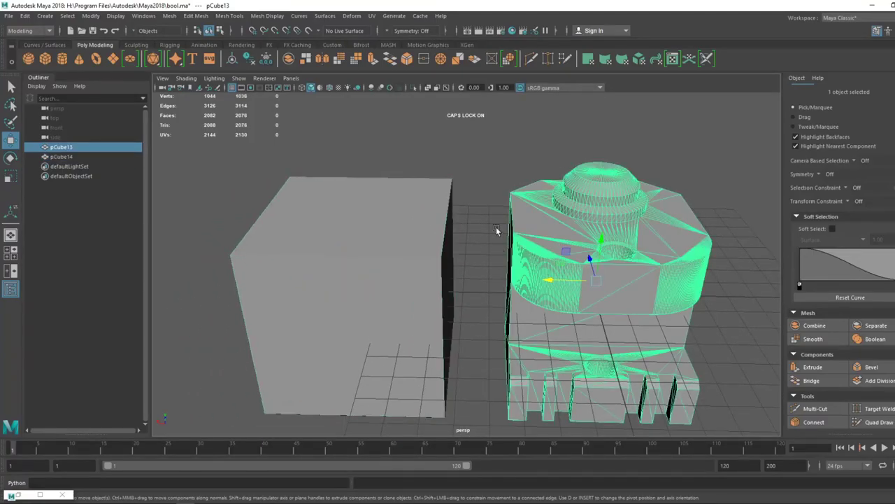
{"action": "left_click", "coordinate": [466, 247]}
{"action": "left_click", "coordinate": [437, 253]}
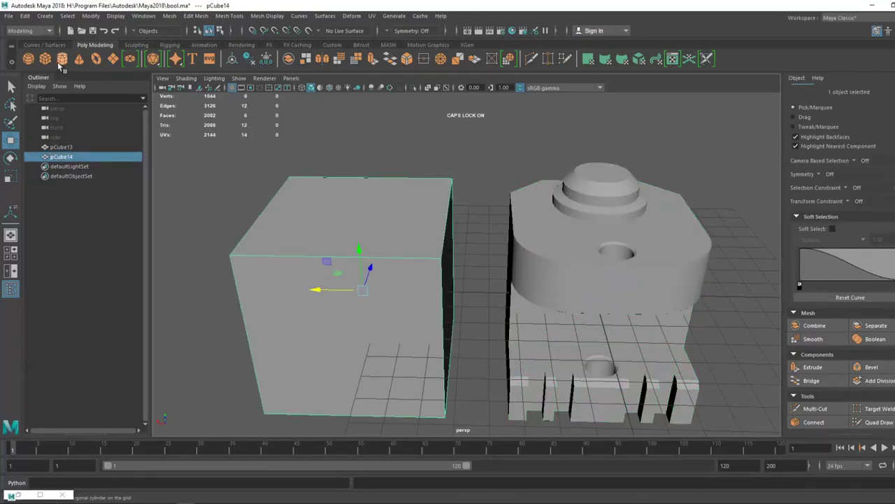
Create a polygon sphere, scale it up and move it next to the new cube at its upper part
{"action": "left_click", "coordinate": [29, 59]}
{"action": "left_click_drag", "start_coordinate": [546, 296], "coordinate": [578, 179]}
{"action": "key", "text": "r"}
{"action": "key", "text": "w"}
{"action": "left_click_drag", "start_coordinate": [343, 289], "coordinate": [450, 354]}
{"action": "key", "text": "r"}
{"action": "key", "text": "w"}
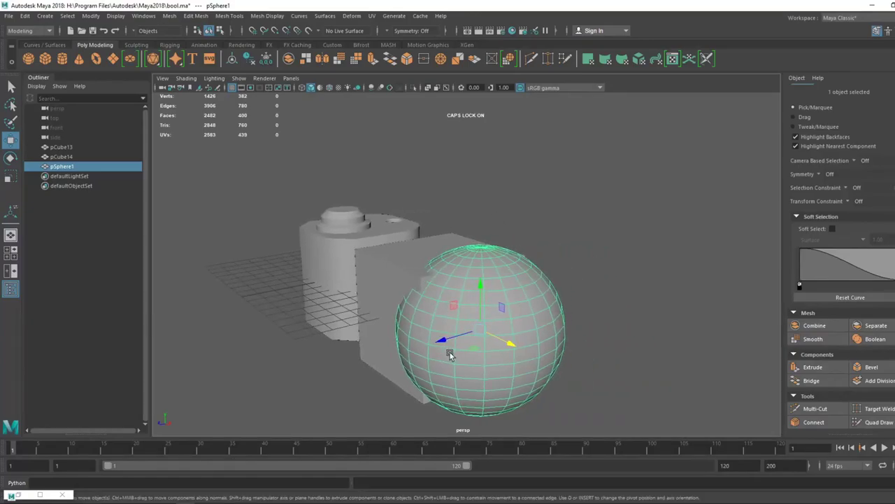
{"action": "left_click", "coordinate": [563, 250]}
{"action": "left_click", "coordinate": [429, 354]}
{"action": "middle_click_drag", "start_coordinate": [429, 353], "coordinate": [500, 314]}
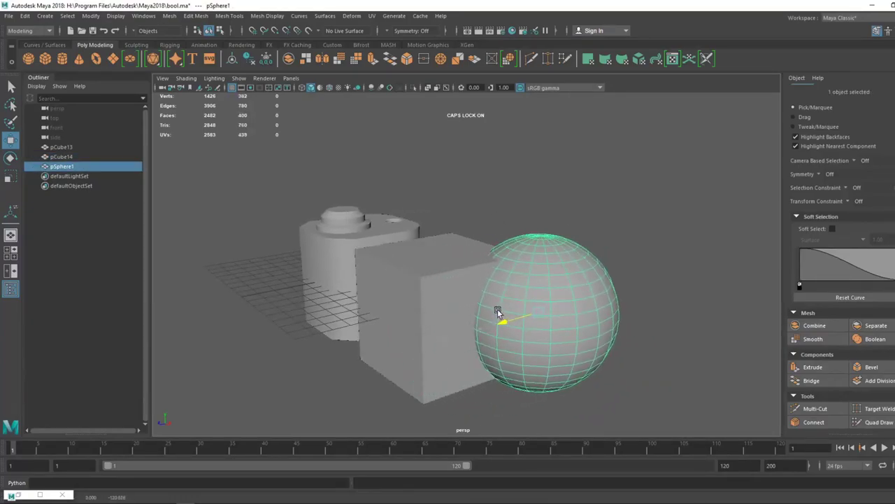
{"action": "left_click_drag", "start_coordinate": [524, 245], "coordinate": [530, 194]}
Rescale the sphere so it overlaps an upper corner of the cube
{"action": "left_click", "coordinate": [740, 181]}
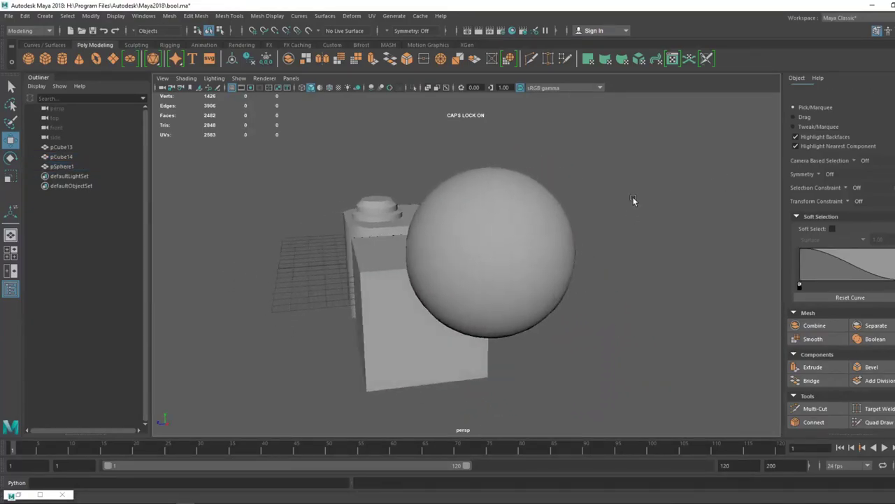
{"action": "left_click_drag", "start_coordinate": [740, 181], "coordinate": [456, 188], "text": "alt"}
{"action": "left_click", "coordinate": [429, 216]}
{"action": "key", "text": "r"}
{"action": "left_click_drag", "start_coordinate": [414, 240], "coordinate": [379, 281]}
{"action": "left_click_drag", "start_coordinate": [371, 137], "coordinate": [494, 181], "text": "alt"}
{"action": "right_click_drag", "start_coordinate": [494, 182], "coordinate": [509, 392], "text": "alt"}
{"action": "mouse_move", "coordinate": [488, 290]}
{"action": "left_mouse_down", "text": "alt"}
{"action": "mouse_move", "coordinate": [614, 275]}
{"action": "mouse_move", "coordinate": [650, 292]}
{"action": "mouse_move", "coordinate": [648, 300]}
{"action": "mouse_move", "coordinate": [496, 306]}
{"action": "left_mouse_up", "text": "alt"}
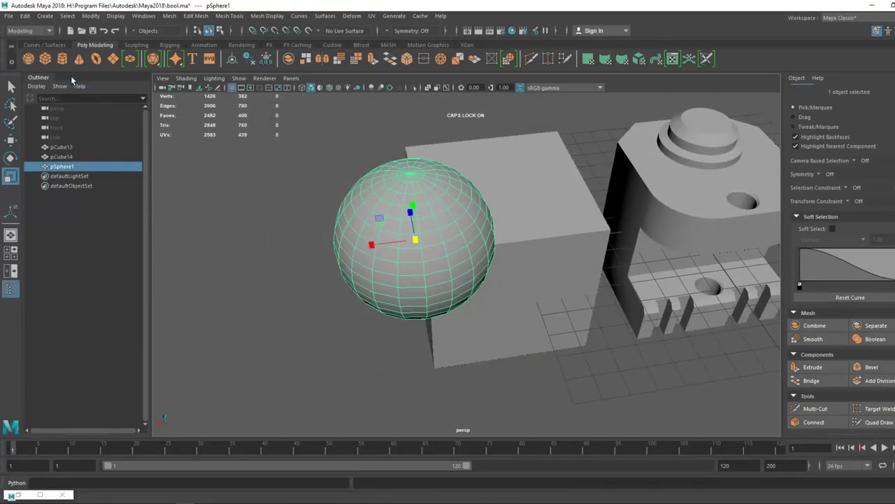
Create a polygon cylinder, scale it up and move it out from the existing model towards the cube
{"action": "left_click", "coordinate": [62, 59]}
{"action": "key", "text": "w"}
{"action": "left_click_drag", "start_coordinate": [635, 227], "coordinate": [489, 225]}
{"action": "key", "text": "ctrl+z"}
{"action": "left_click", "coordinate": [579, 138]}
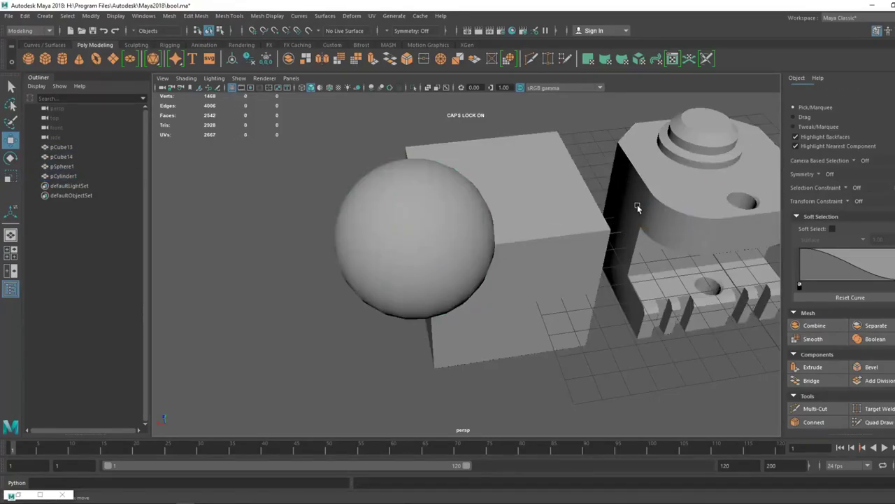
{"action": "left_click", "coordinate": [73, 177]}
{"action": "left_click_drag", "start_coordinate": [650, 229], "coordinate": [540, 238]}
{"action": "left_click_drag", "start_coordinate": [605, 168], "coordinate": [521, 130], "text": "alt"}
{"action": "key", "text": "r"}
{"action": "left_click_drag", "start_coordinate": [626, 308], "coordinate": [671, 254]}
{"action": "key", "text": "w"}
{"action": "left_click_drag", "start_coordinate": [639, 338], "coordinate": [786, 222]}
Position the upright cylinder so it overlaps a vertical corner of the cube along its full height
{"action": "left_click_drag", "start_coordinate": [748, 260], "coordinate": [587, 189], "text": "alt"}
{"action": "left_click_drag", "start_coordinate": [480, 275], "coordinate": [494, 237], "text": "alt"}
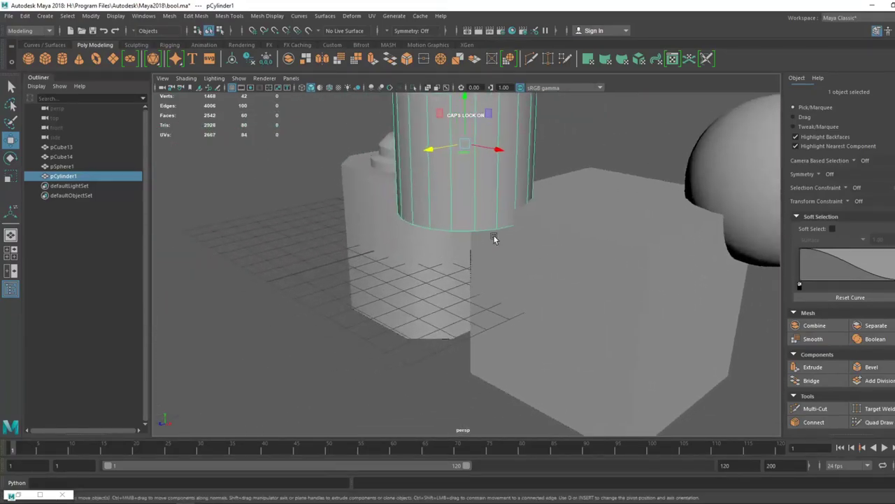
{"action": "left_click_drag", "start_coordinate": [464, 149], "coordinate": [539, 153], "text": "alt"}
{"action": "right_click_drag", "start_coordinate": [503, 130], "coordinate": [443, 140], "text": "alt"}
{"action": "left_click_drag", "start_coordinate": [477, 141], "coordinate": [646, 236]}
{"action": "key", "text": "r"}
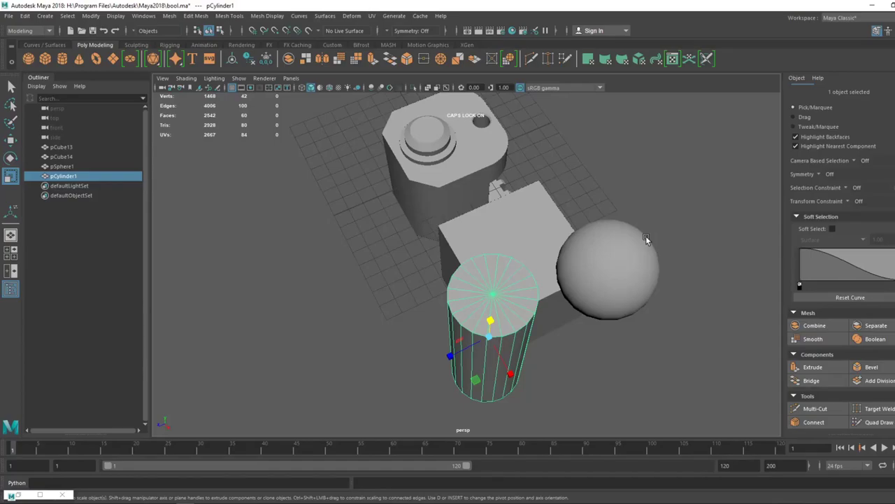
Examine how the sphere and cylinder overlap the cube by selecting each shape and orbiting around them
{"action": "left_click", "coordinate": [640, 252]}
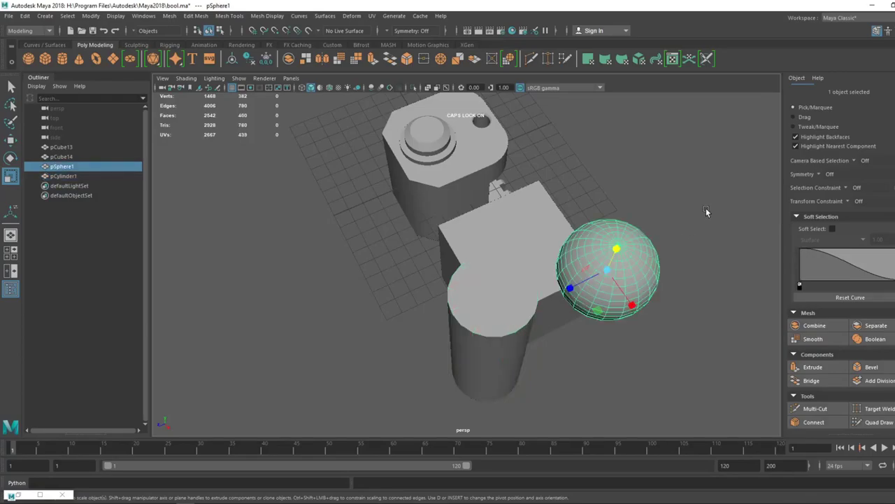
{"action": "mouse_move", "coordinate": [705, 208]}
{"action": "left_mouse_down", "text": "alt"}
{"action": "mouse_move", "coordinate": [669, 213]}
{"action": "mouse_move", "coordinate": [529, 168]}
{"action": "mouse_move", "coordinate": [550, 219]}
{"action": "mouse_move", "coordinate": [766, 214]}
{"action": "mouse_move", "coordinate": [718, 216]}
{"action": "left_mouse_up", "text": "alt"}
{"action": "left_click", "coordinate": [593, 245]}
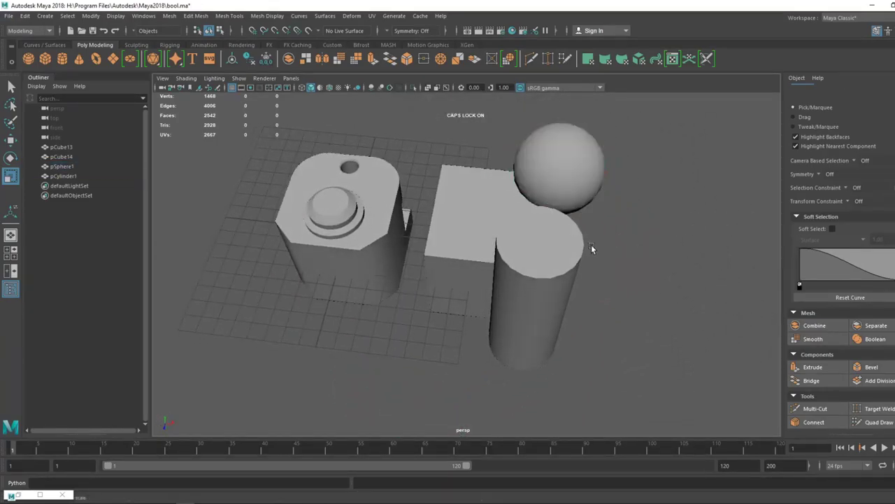
{"action": "left_click", "coordinate": [564, 248]}
{"action": "left_click", "coordinate": [593, 179]}
{"action": "left_click", "coordinate": [486, 212]}
{"action": "left_click_drag", "start_coordinate": [574, 203], "coordinate": [495, 233], "text": "alt"}
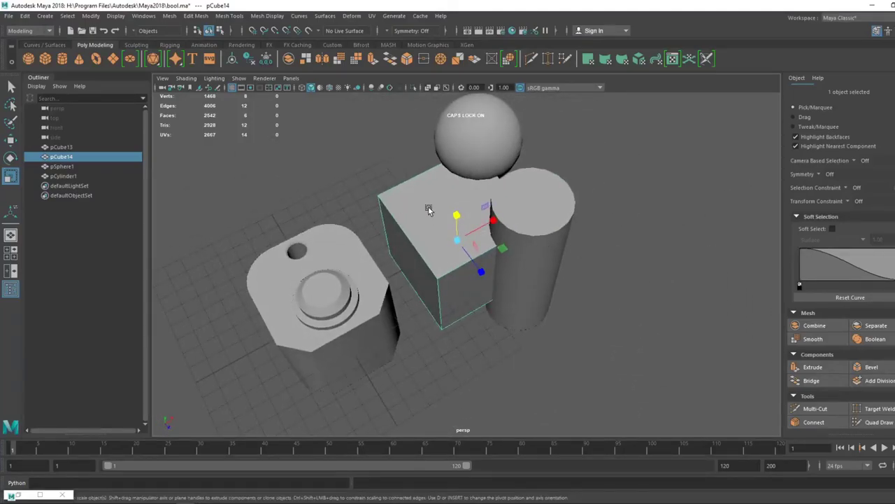
Combine the cylinder and the sphere into a single mesh
{"action": "left_click", "coordinate": [548, 233]}
{"action": "left_click", "coordinate": [505, 168], "text": "shift"}
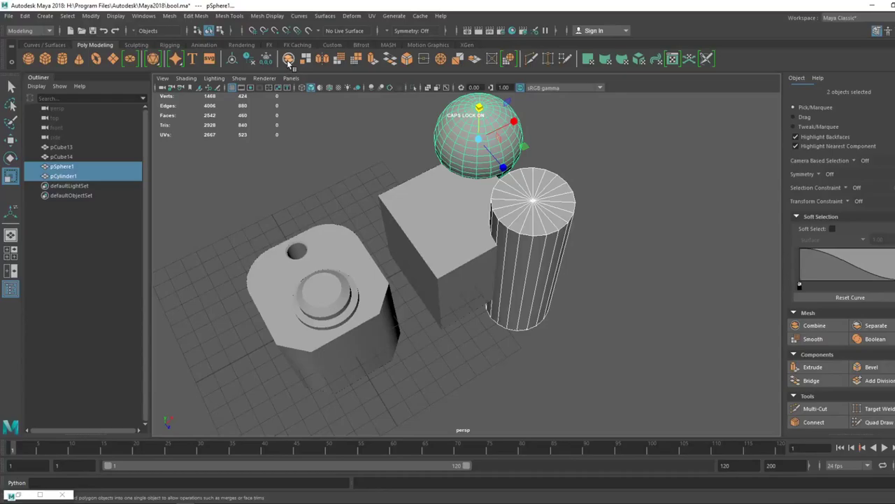
{"action": "right_click_drag", "start_coordinate": [524, 244], "coordinate": [547, 275], "text": "shift"}
Subtract the combined sphere and cylinder mesh from the cube with a Boolean Difference
{"action": "left_click", "coordinate": [465, 259]}
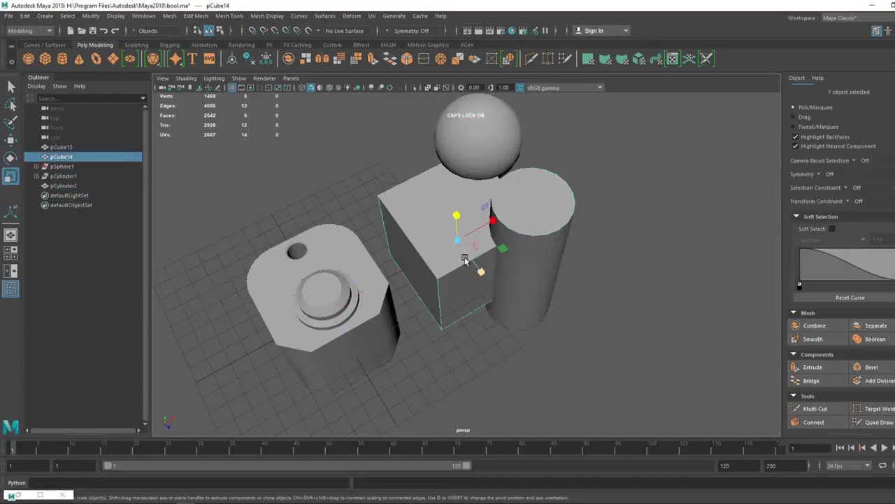
{"action": "left_click", "coordinate": [530, 208], "text": "shift"}
{"action": "left_click", "coordinate": [169, 15]}
{"action": "mouse_move", "coordinate": [230, 41]}
{"action": "left_click", "coordinate": [290, 58]}
Target Weld the narrow double edge beside the cylindrical cut into a single vertical edge
{"action": "left_click_drag", "start_coordinate": [516, 194], "coordinate": [467, 330], "text": "alt"}
{"action": "right_click_drag", "start_coordinate": [441, 250], "coordinate": [449, 335], "text": "alt"}
{"action": "right_click_drag", "start_coordinate": [410, 256], "coordinate": [410, 231]}
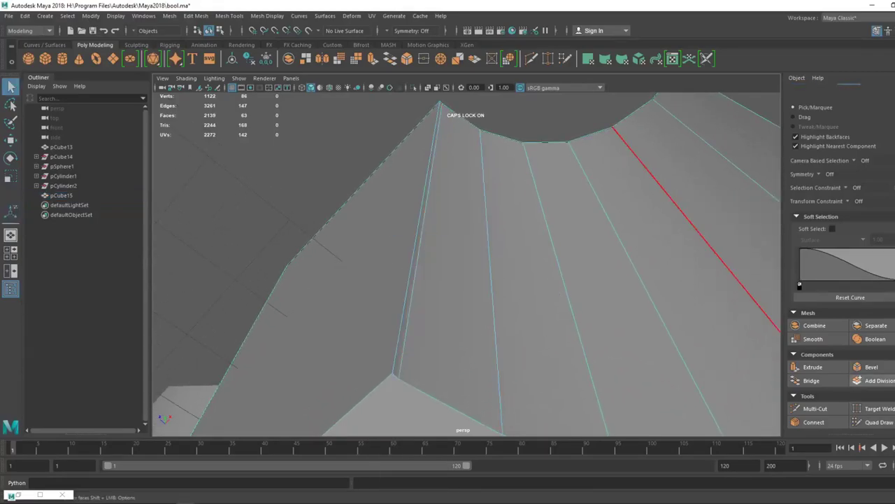
{"action": "left_click", "coordinate": [867, 408]}
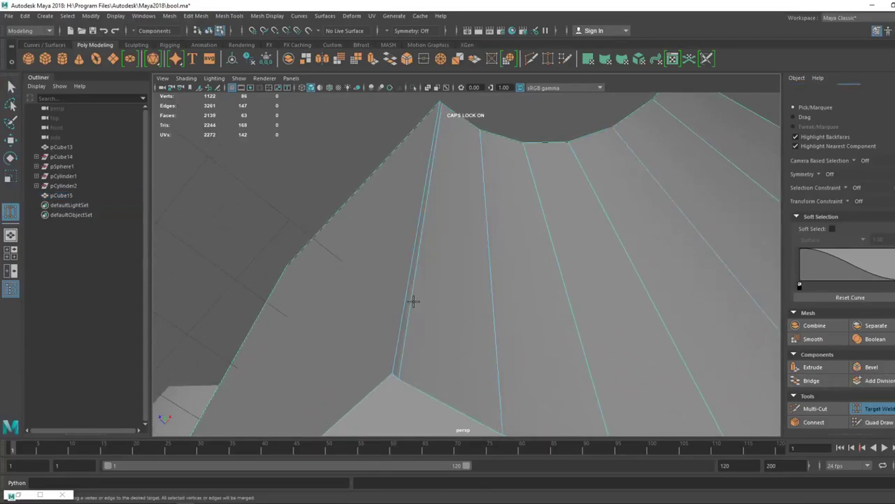
{"action": "left_click_drag", "start_coordinate": [414, 288], "coordinate": [407, 287]}
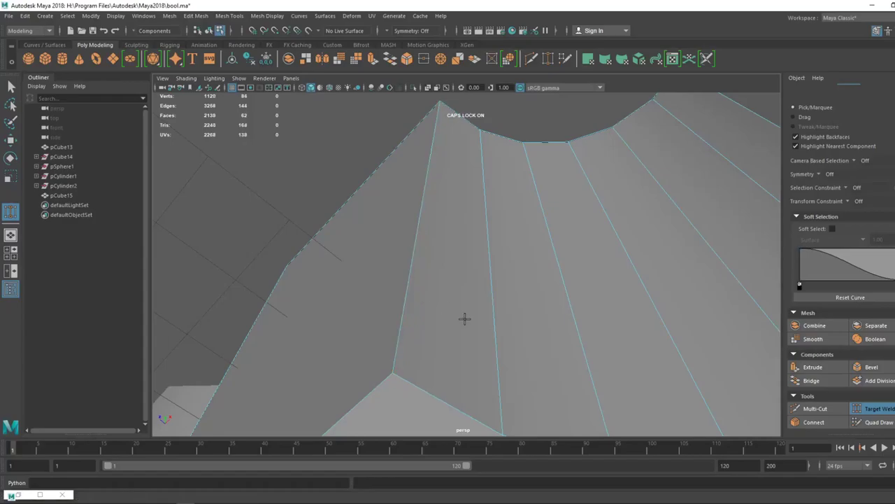
{"action": "right_click_drag", "start_coordinate": [464, 317], "coordinate": [423, 190], "text": "alt"}
{"action": "left_click_drag", "start_coordinate": [423, 190], "coordinate": [469, 327], "text": "alt"}
{"action": "right_click_drag", "start_coordinate": [463, 336], "coordinate": [518, 176], "text": "alt"}
{"action": "key", "text": "w"}
{"action": "left_click", "coordinate": [629, 200]}
Set the normals of the boolean-cut cube to face with Set to Face
{"action": "left_click_drag", "start_coordinate": [579, 280], "coordinate": [509, 243], "text": "alt"}
{"action": "left_click", "coordinate": [509, 243]}
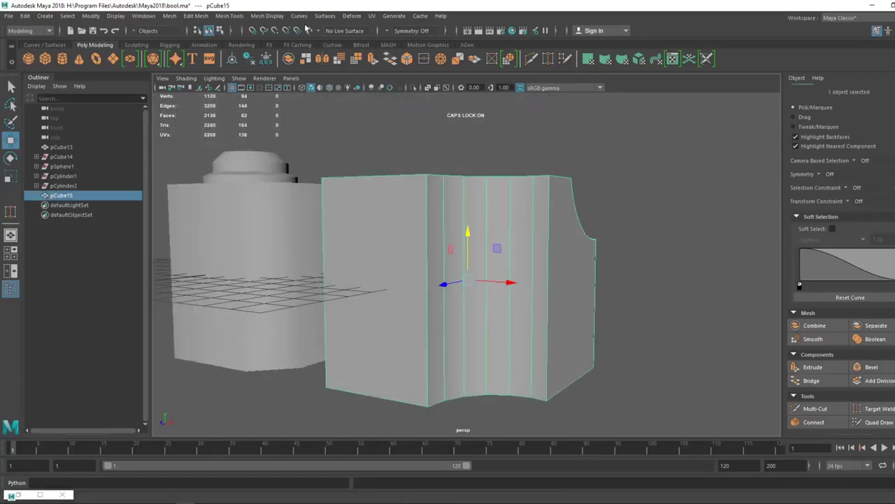
{"action": "left_click", "coordinate": [267, 16]}
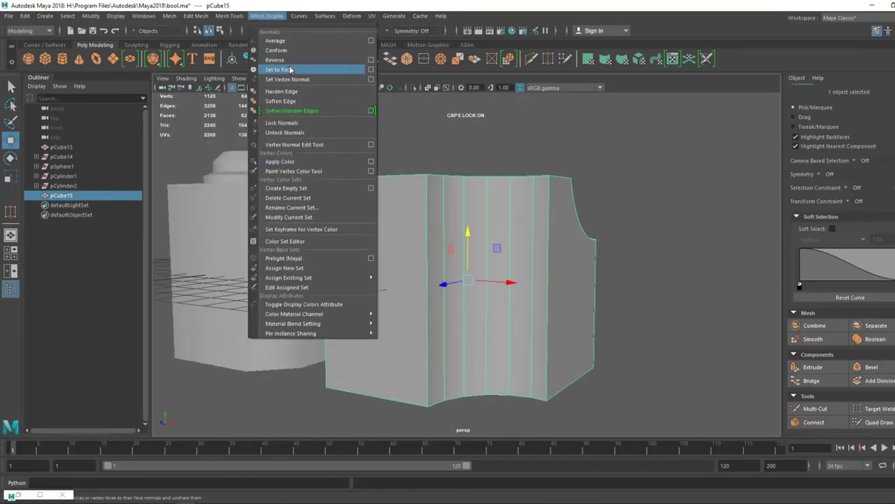
{"action": "left_click", "coordinate": [292, 70]}
{"action": "left_click", "coordinate": [516, 165]}
Examine the shading and topology of the spherical and cylindrical cuts from several sides, with the cube selected and deselected
{"action": "left_click_drag", "start_coordinate": [515, 165], "coordinate": [600, 262], "text": "alt"}
{"action": "left_click", "coordinate": [574, 242]}
{"action": "left_click", "coordinate": [701, 172]}
{"action": "left_click_drag", "start_coordinate": [702, 172], "coordinate": [513, 207], "text": "alt"}
{"action": "scroll", "coordinate": [513, 207], "scroll_direction": "up", "scroll_amount": 4}
{"action": "scroll", "coordinate": [512, 207], "scroll_direction": "up", "scroll_amount": 4}
{"action": "left_click", "coordinate": [389, 229]}
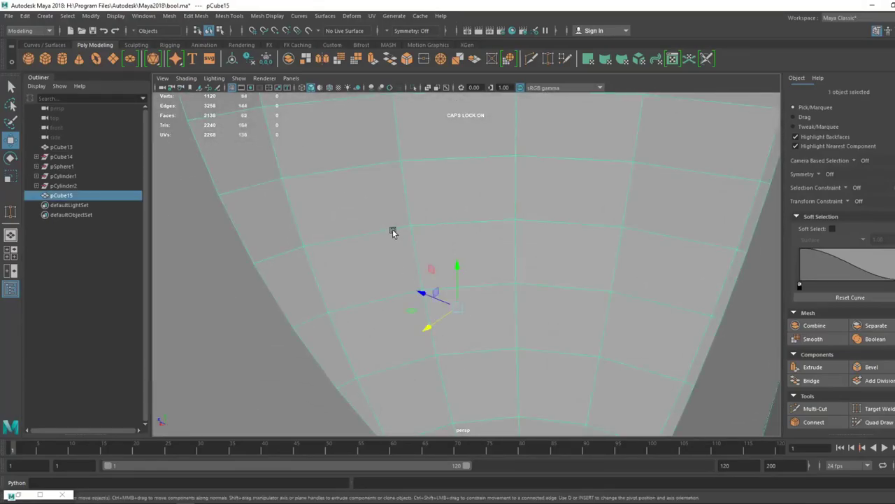
{"action": "scroll", "coordinate": [397, 234], "scroll_direction": "down", "scroll_amount": 6}
{"action": "left_click_drag", "start_coordinate": [362, 147], "coordinate": [518, 262], "text": "alt"}
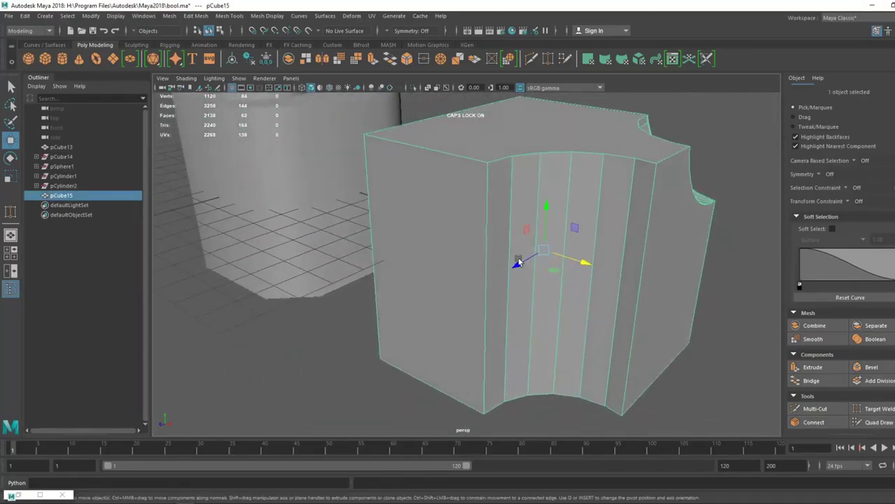
{"action": "left_click", "coordinate": [709, 174]}
{"action": "left_click_drag", "start_coordinate": [702, 162], "coordinate": [580, 200], "text": "alt"}
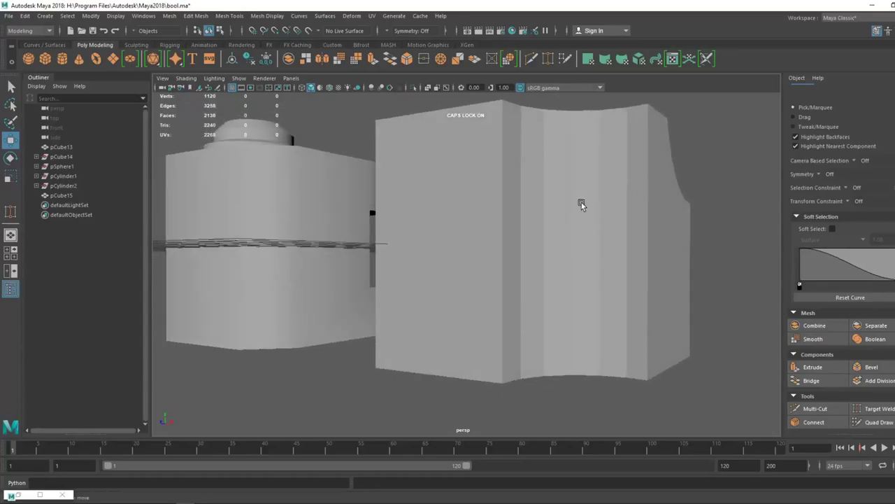
{"action": "left_click", "coordinate": [503, 220]}
{"action": "left_click_drag", "start_coordinate": [529, 213], "coordinate": [550, 327], "text": "alt"}
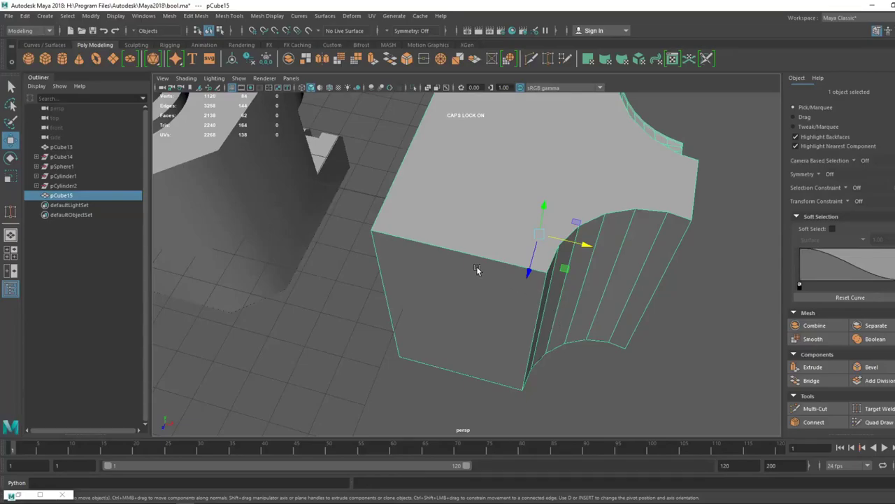
{"action": "left_click", "coordinate": [661, 372]}
{"action": "left_click_drag", "start_coordinate": [661, 372], "coordinate": [437, 252], "text": "alt"}
{"action": "left_click", "coordinate": [546, 233]}
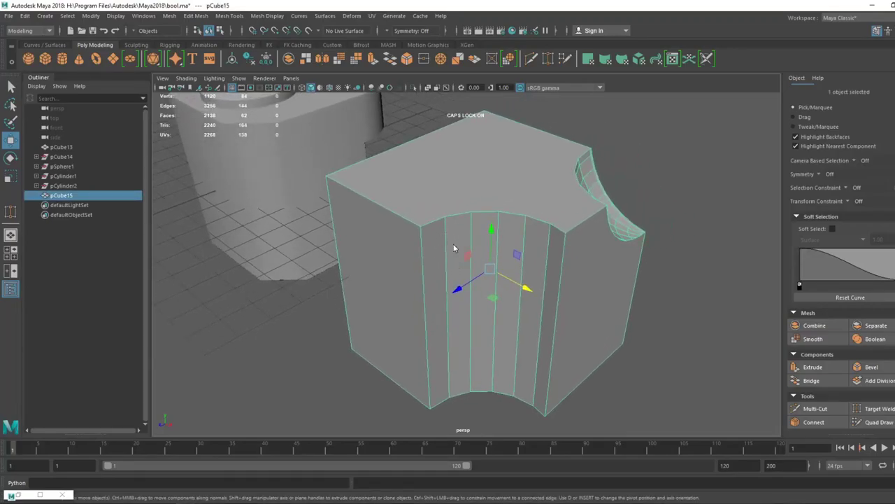
Delete every second vertical edge inside the cylindrical cut, three edges in all
{"action": "right_click_drag", "start_coordinate": [453, 244], "coordinate": [448, 223]}
{"action": "left_click", "coordinate": [447, 230]}
{"action": "left_click", "coordinate": [496, 263], "text": "shift"}
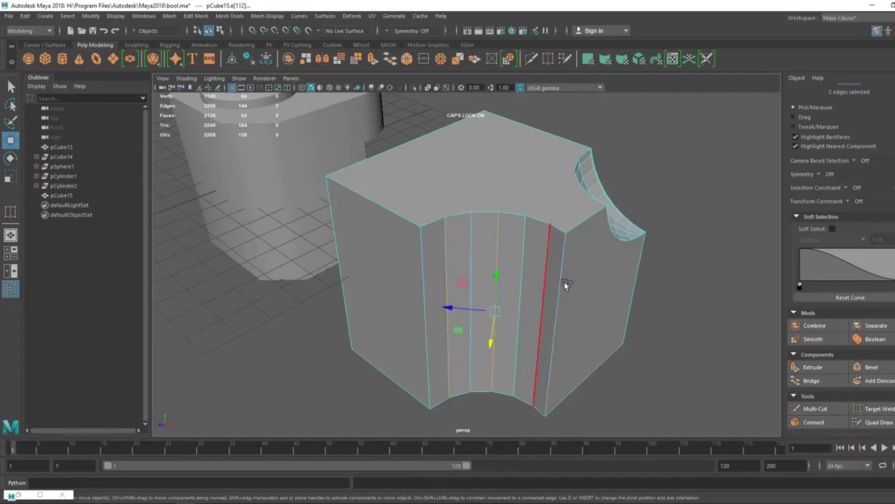
{"action": "key", "text": "Delete"}
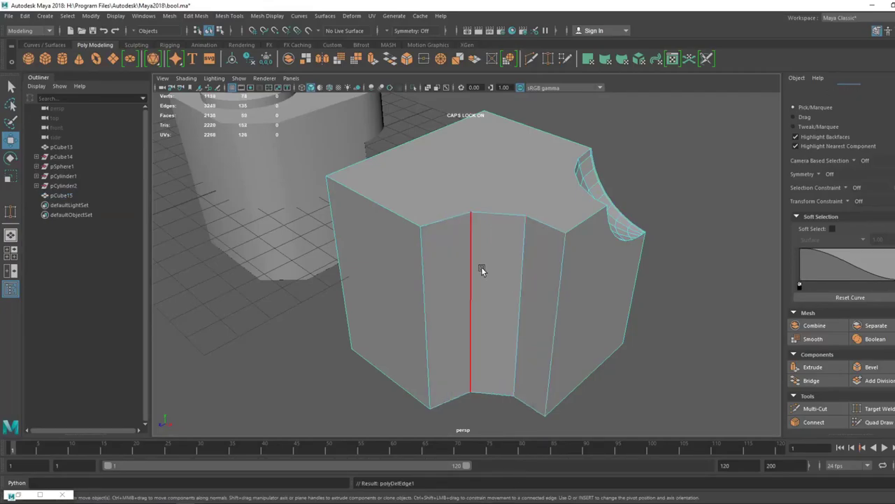
{"action": "left_click", "coordinate": [647, 182]}
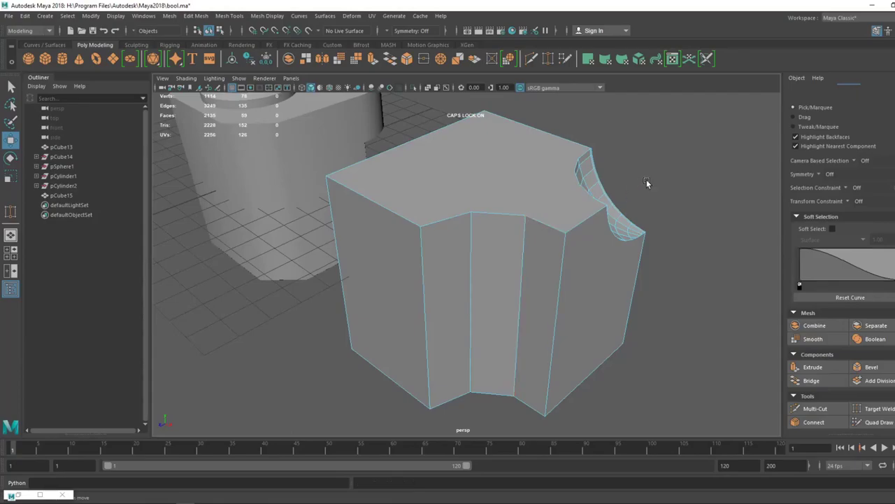
Undo everything back to before the sphere and cylinder were combined, including the edge deletion, weld and Boolean
{"action": "key", "text": "ctrl+z"}
{"action": "key", "text": "ctrl+z"}
{"action": "key", "text": "ctrl+z"}
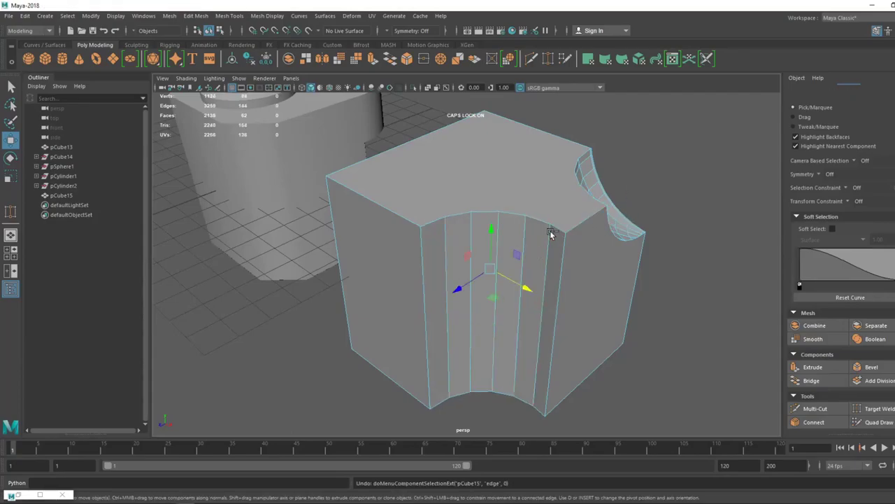
{"action": "key", "text": "ctrl+z"}
{"action": "key", "text": "ctrl+z"}
{"action": "key", "text": "ctrl+z"}
{"action": "key", "text": "ctrl+z"}
{"action": "key", "text": "ctrl+z"}
{"action": "key", "text": "ctrl+z"}
{"action": "key", "text": "ctrl+z"}
{"action": "key", "text": "ctrl+z"}
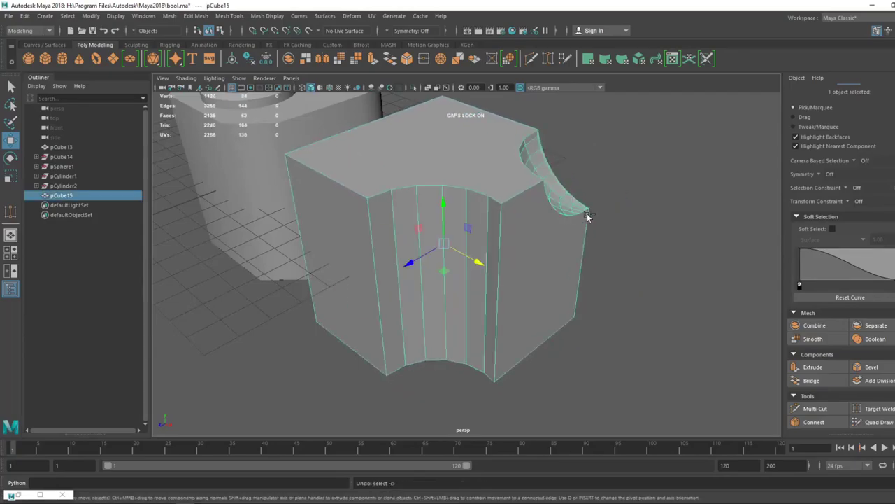
{"action": "key", "text": "ctrl+z"}
{"action": "key", "text": "ctrl+z"}
{"action": "key", "text": "ctrl+z"}
{"action": "key", "text": "ctrl+z"}
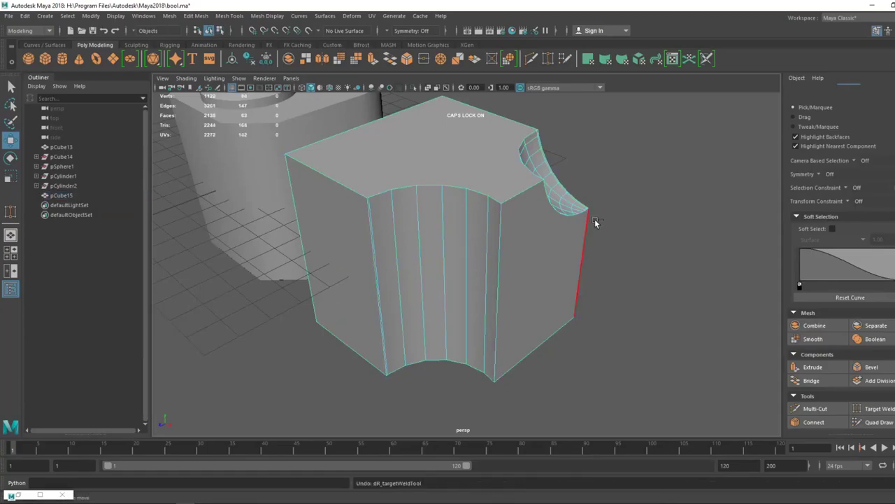
{"action": "key", "text": "ctrl+z"}
{"action": "key", "text": "ctrl+z"}
{"action": "key", "text": "ctrl+z"}
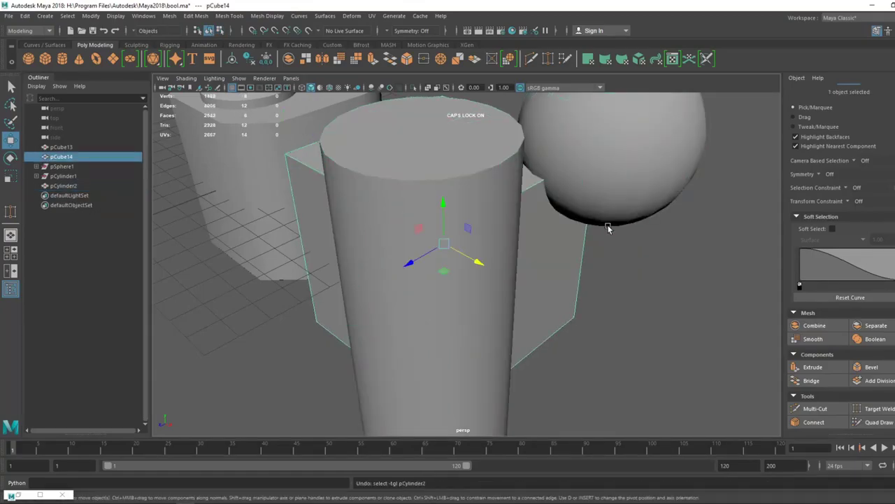
{"action": "key", "text": "ctrl+z"}
{"action": "key", "text": "ctrl+z"}
{"action": "key", "text": "ctrl+z"}
Set the cylinder's Subdivisions Axis to 100
{"action": "left_click", "coordinate": [465, 240]}
{"action": "left_click", "coordinate": [894, 171]}
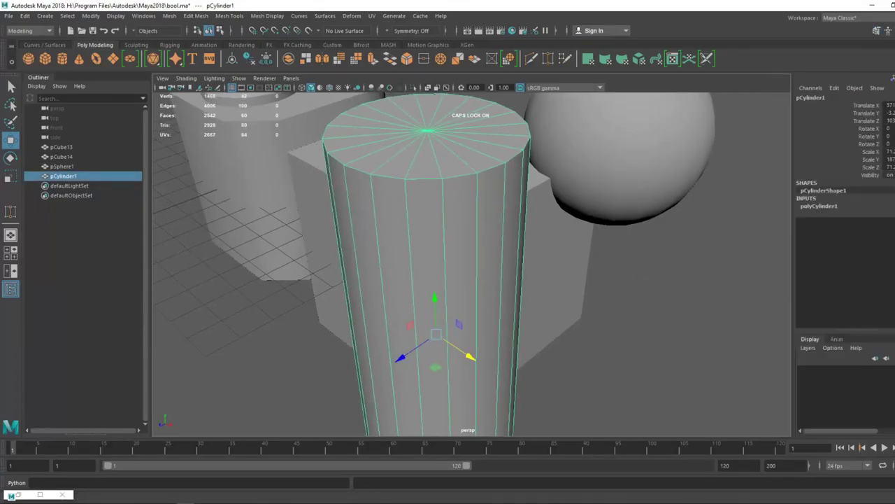
{"action": "left_click", "coordinate": [894, 172]}
{"action": "key", "text": "ctrl+a"}
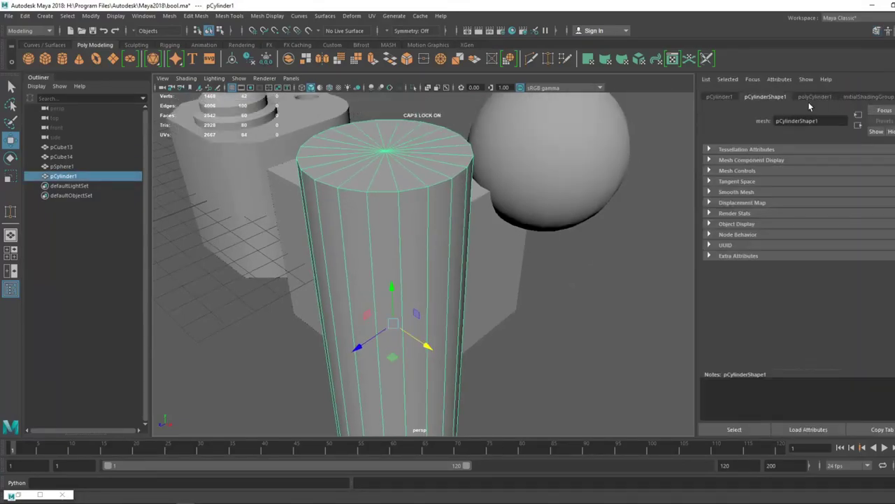
{"action": "left_click", "coordinate": [814, 98]}
{"action": "left_click", "coordinate": [795, 183]}
{"action": "type", "text": "100"}
{"action": "key", "text": "Return"}
Set the sphere's Subdivisions Axis and Subdivisions Height to 100 each
{"action": "left_click", "coordinate": [554, 202]}
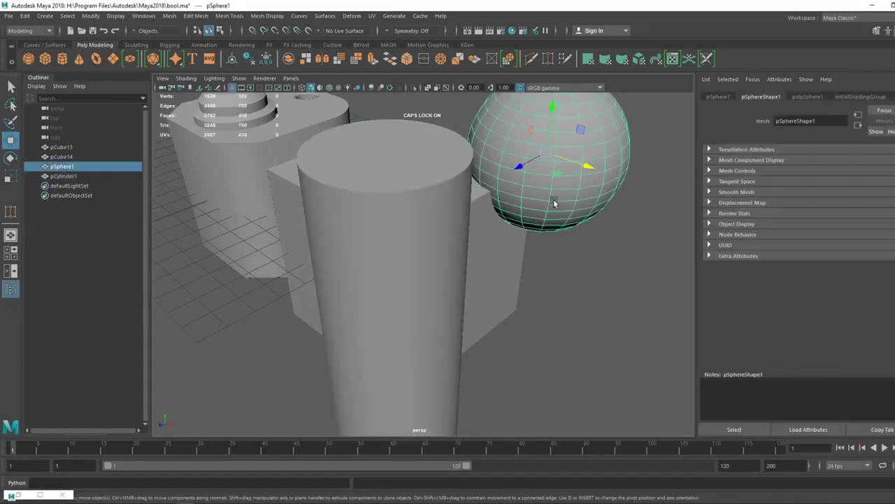
{"action": "left_click", "coordinate": [807, 96]}
{"action": "type", "text": "100"}
{"action": "left_click", "coordinate": [795, 182]}
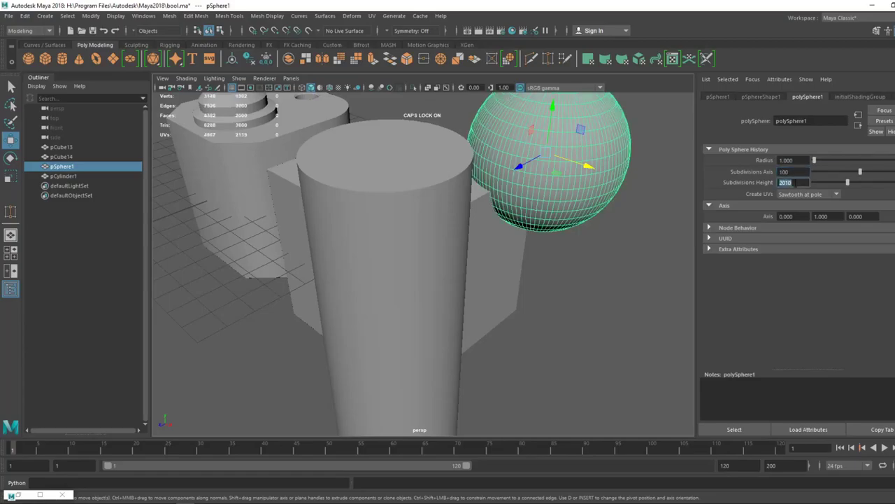
{"action": "type", "text": "1000"}
{"action": "key", "text": "BackSpace"}
{"action": "key", "text": "Return"}
Combine the high-resolution cylinder and sphere into a single mesh
{"action": "left_click", "coordinate": [562, 336]}
{"action": "scroll", "coordinate": [559, 329], "scroll_direction": "down", "scroll_amount": 5}
{"action": "left_click_drag", "start_coordinate": [542, 242], "coordinate": [371, 235], "text": "alt"}
{"action": "left_click", "coordinate": [371, 234]}
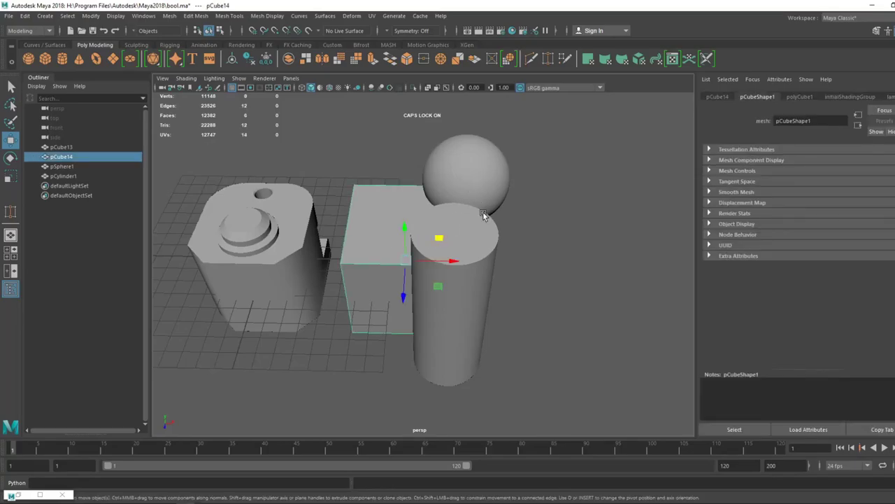
{"action": "left_click", "coordinate": [436, 240]}
{"action": "left_click", "coordinate": [476, 183], "text": "shift"}
{"action": "left_click", "coordinate": [290, 61]}
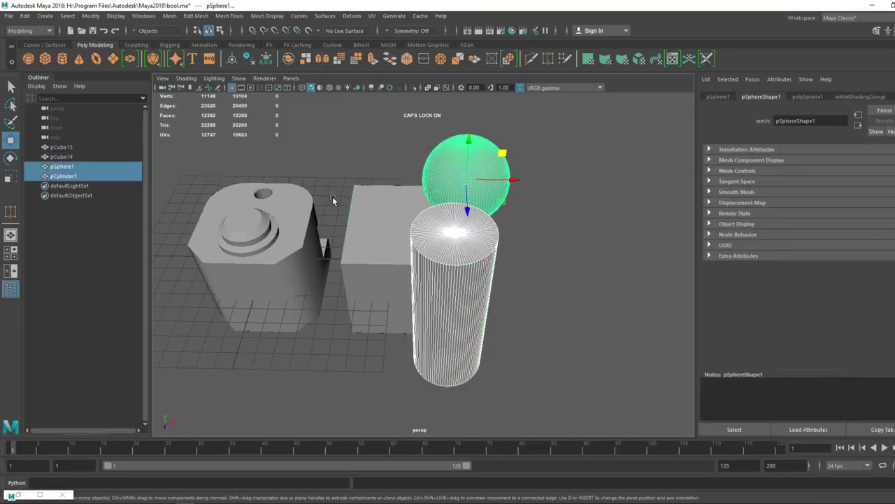
Subtract the combined high-resolution mesh from the cube with a Boolean Difference
{"action": "left_click", "coordinate": [386, 207]}
{"action": "left_click", "coordinate": [498, 155], "text": "shift"}
{"action": "left_click", "coordinate": [170, 16]}
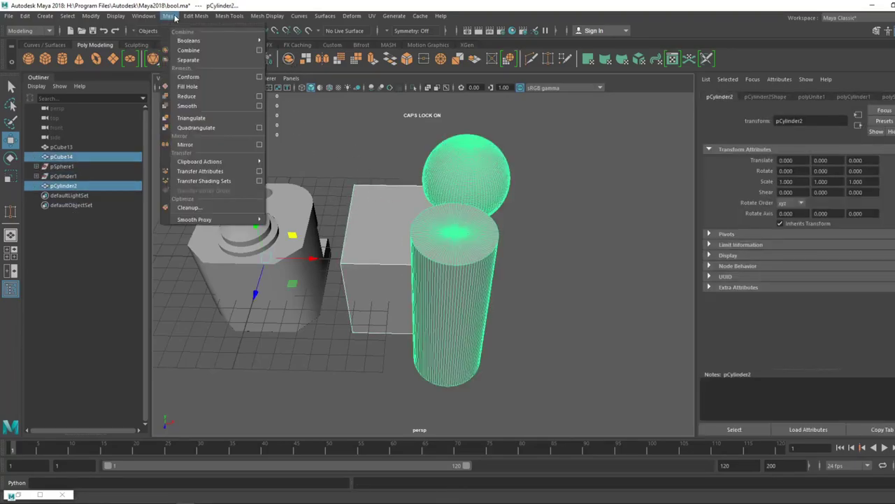
{"action": "mouse_move", "coordinate": [201, 40]}
{"action": "left_click", "coordinate": [272, 60]}
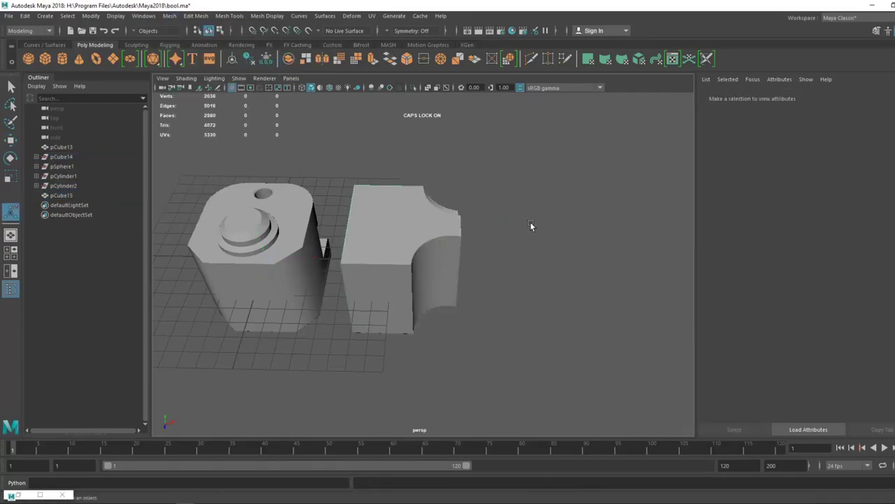
Set the normals of the densely cut cube to face with Set to Face, then deselect it
{"action": "left_click_drag", "start_coordinate": [532, 224], "coordinate": [431, 206], "text": "alt"}
{"action": "scroll", "coordinate": [385, 215], "scroll_direction": "up", "scroll_amount": 5}
{"action": "left_click", "coordinate": [385, 215]}
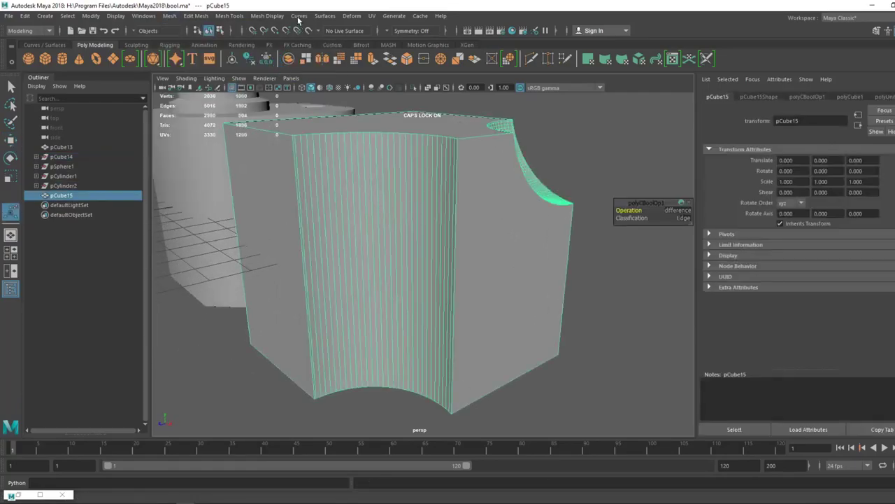
{"action": "left_click", "coordinate": [255, 21]}
{"action": "left_click", "coordinate": [277, 66]}
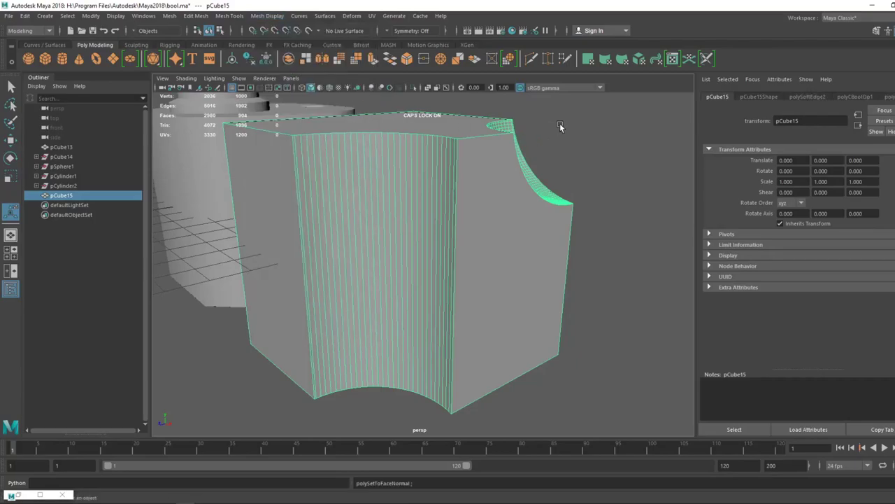
{"action": "left_click", "coordinate": [580, 142]}
Examine the smoothness and dense edges of the new cuts from above, below and around the cube
{"action": "left_click_drag", "start_coordinate": [514, 202], "coordinate": [333, 278], "text": "alt"}
{"action": "right_click_drag", "start_coordinate": [334, 278], "coordinate": [390, 134], "text": "alt"}
{"action": "left_click_drag", "start_coordinate": [391, 135], "coordinate": [312, 139], "text": "alt"}
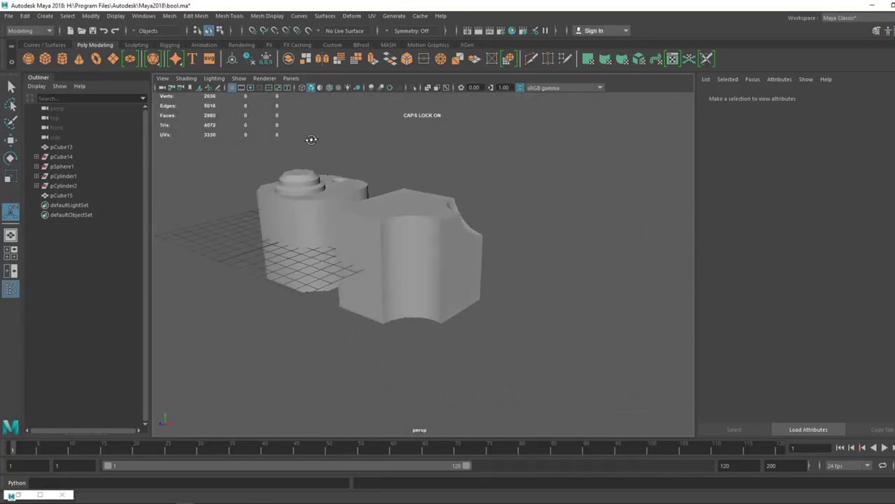
{"action": "left_click", "coordinate": [446, 265]}
{"action": "left_click_drag", "start_coordinate": [492, 184], "coordinate": [509, 217], "text": "alt"}
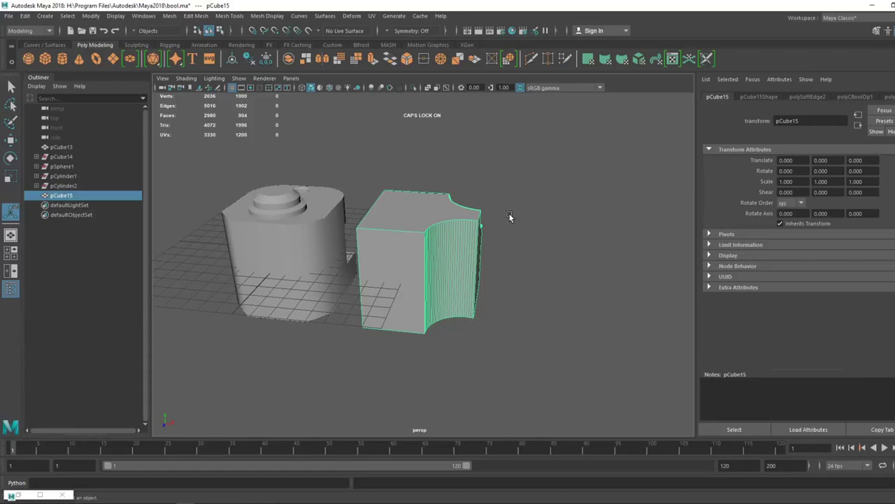
{"action": "left_click_drag", "start_coordinate": [503, 211], "coordinate": [364, 221], "text": "alt"}
{"action": "left_click_drag", "start_coordinate": [383, 309], "coordinate": [393, 175], "text": "alt"}
{"action": "scroll", "coordinate": [394, 175], "scroll_direction": "up", "scroll_amount": 5}
{"action": "left_click_drag", "start_coordinate": [405, 279], "coordinate": [528, 315], "text": "alt"}
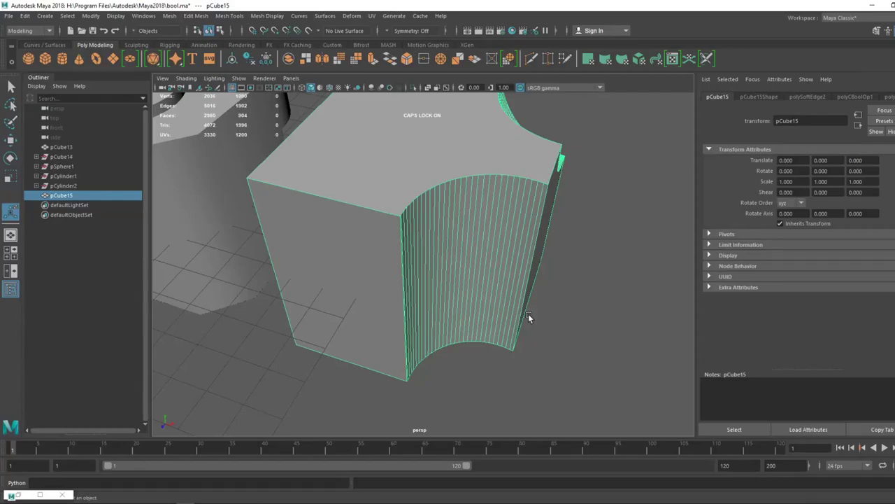
{"action": "left_click_drag", "start_coordinate": [529, 313], "coordinate": [569, 242], "text": "alt"}
{"action": "left_click", "coordinate": [592, 220]}
{"action": "left_click_drag", "start_coordinate": [562, 201], "coordinate": [545, 278], "text": "alt"}
{"action": "left_click", "coordinate": [347, 244]}
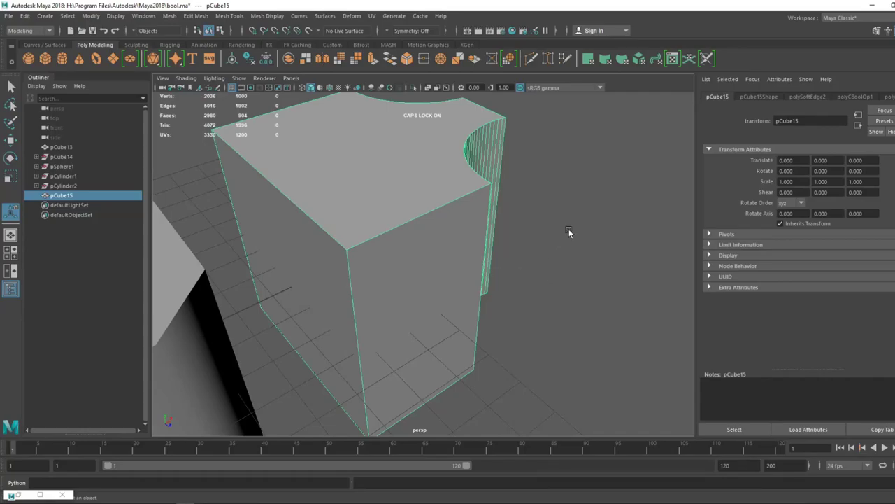
{"action": "right_click_drag", "start_coordinate": [569, 231], "coordinate": [518, 180], "text": "alt"}
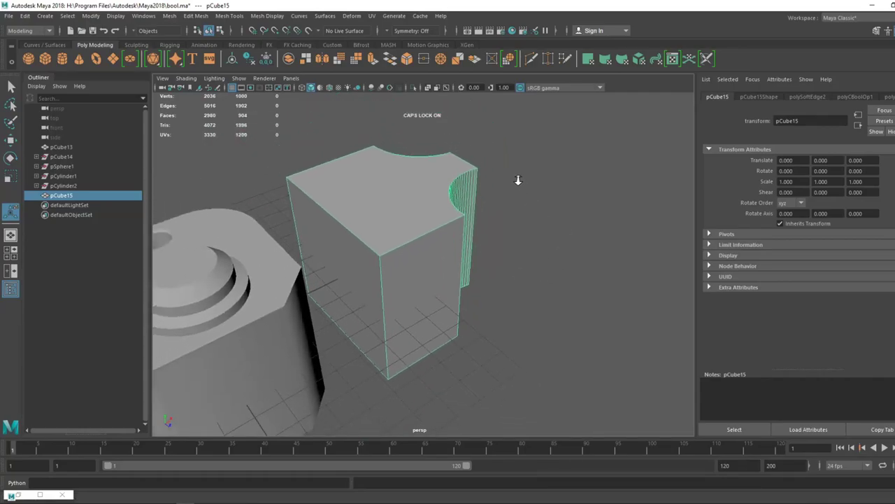
Apply a planar UV projection to the whole cut cube
{"action": "left_click", "coordinate": [573, 182]}
{"action": "left_click", "coordinate": [436, 255]}
{"action": "left_click_drag", "start_coordinate": [577, 184], "coordinate": [591, 202], "text": "alt"}
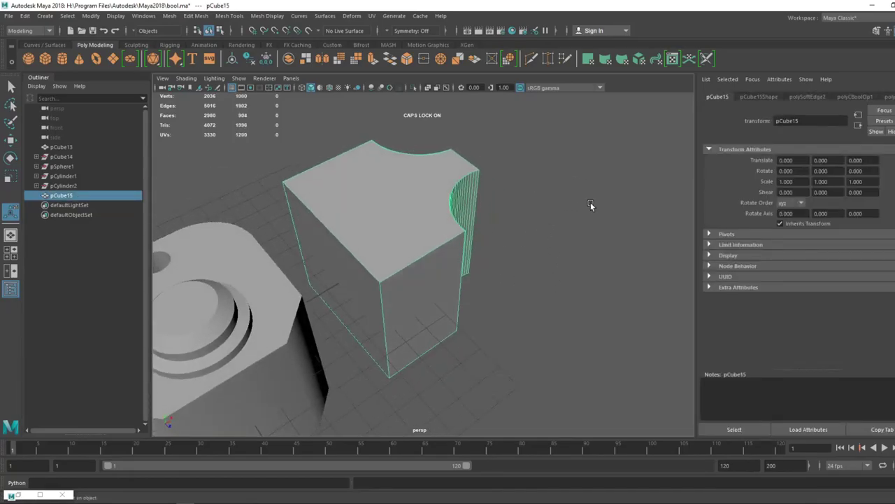
{"action": "left_click", "coordinate": [590, 61]}
{"action": "left_click", "coordinate": [572, 148]}
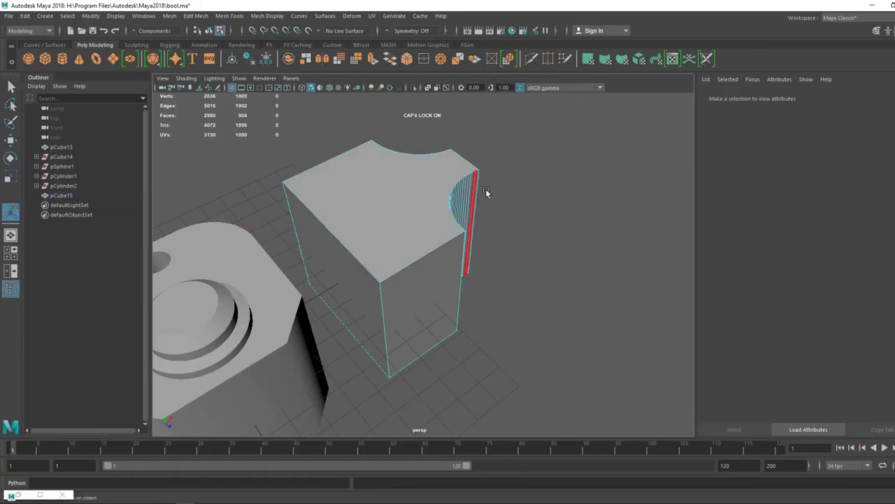
Examine the cut cube's edges and curved face from several angles in edge and object selection modes
{"action": "left_click_drag", "start_coordinate": [523, 174], "coordinate": [498, 160], "text": "alt"}
{"action": "right_click_drag", "start_coordinate": [420, 196], "coordinate": [418, 182]}
{"action": "key", "text": "q"}
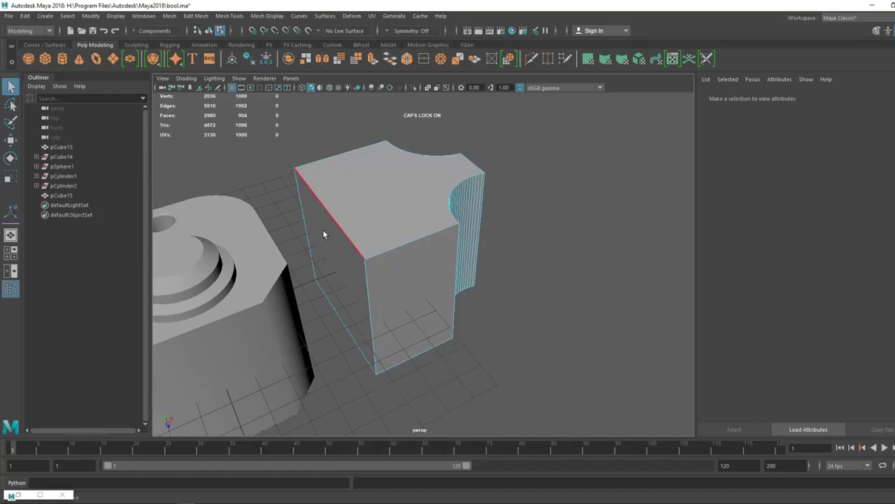
{"action": "left_click", "coordinate": [114, 19]}
{"action": "mouse_move", "coordinate": [76, 22]}
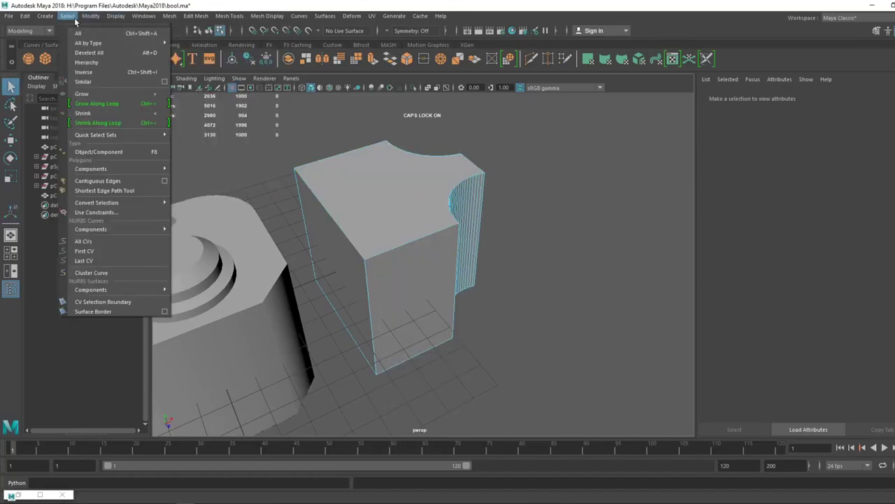
{"action": "left_click_drag", "start_coordinate": [444, 120], "coordinate": [298, 150], "text": "alt"}
{"action": "right_click_drag", "start_coordinate": [464, 245], "coordinate": [523, 229]}
{"action": "left_click", "coordinate": [560, 210]}
{"action": "left_click_drag", "start_coordinate": [560, 210], "coordinate": [594, 147], "text": "alt"}
{"action": "right_click_drag", "start_coordinate": [552, 280], "coordinate": [581, 420], "text": "alt"}
{"action": "left_click_drag", "start_coordinate": [581, 420], "coordinate": [388, 237], "text": "alt"}
{"action": "right_click_drag", "start_coordinate": [389, 237], "coordinate": [435, 223]}
{"action": "right_click_drag", "start_coordinate": [400, 268], "coordinate": [460, 158], "text": "alt"}
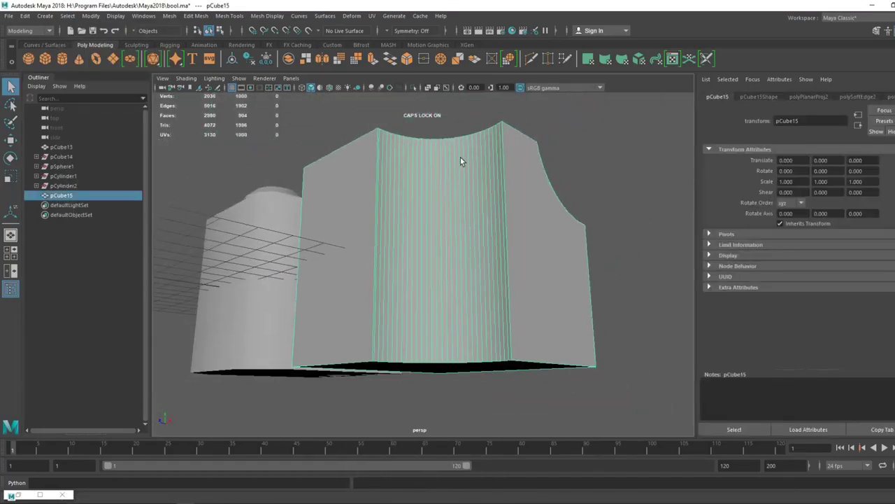
{"action": "left_click", "coordinate": [642, 133]}
Undo the planar UV projection on the cut cube
{"action": "key", "text": "ctrl+z"}
{"action": "key", "text": "ctrl+z"}
{"action": "key", "text": "ctrl+z"}
{"action": "key", "text": "ctrl+z"}
{"action": "key", "text": "ctrl+z"}
{"action": "key", "text": "ctrl+z"}
{"action": "key", "text": "ctrl+z"}
{"action": "key", "text": "ctrl+z"}
{"action": "key", "text": "ctrl+z"}
{"action": "key", "text": "ctrl+z"}
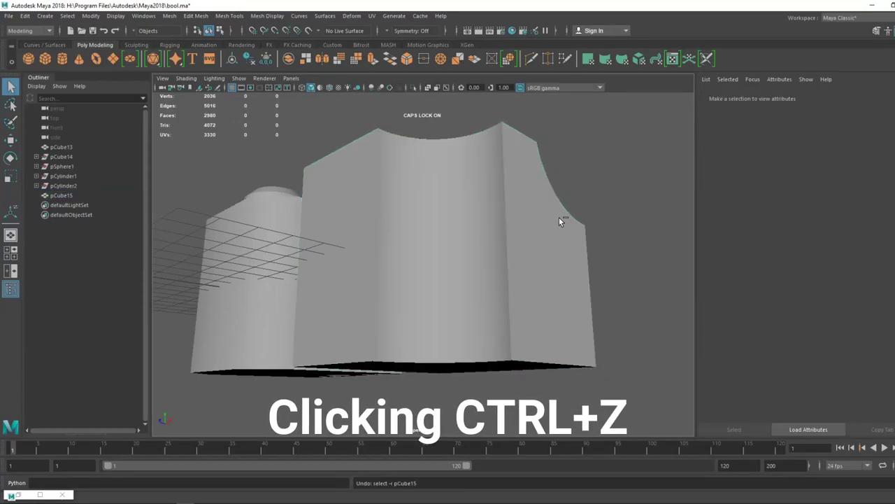
Undo the recent selection changes and the last edge-softening operation on the cut cube
{"action": "key", "text": "ctrl+z"}
{"action": "key", "text": "ctrl+z"}
{"action": "key", "text": "ctrl+z"}
{"action": "key", "text": "ctrl+z"}
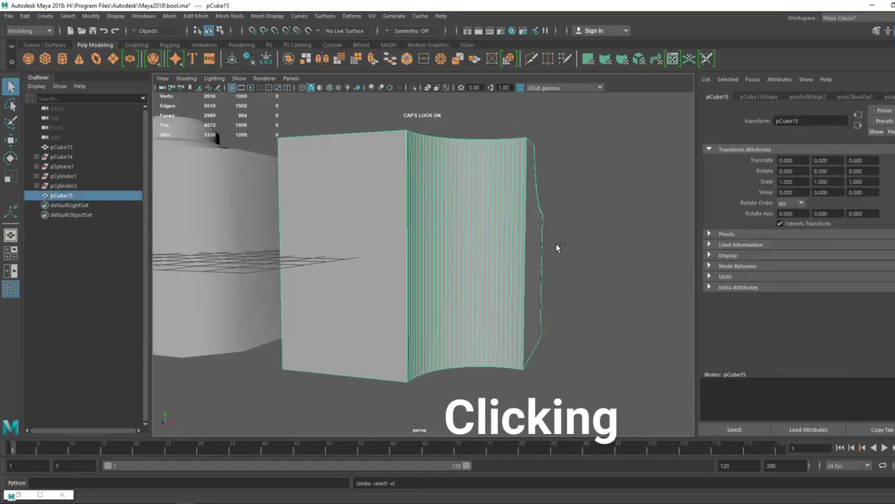
{"action": "key", "text": "ctrl+z"}
Select the cut cube and apply a planar UV projection to all of its faces
{"action": "left_click", "coordinate": [571, 227]}
{"action": "left_click_drag", "start_coordinate": [570, 229], "coordinate": [519, 291], "text": "alt"}
{"action": "scroll", "coordinate": [518, 301], "scroll_direction": "up", "scroll_amount": 5}
{"action": "left_click_drag", "start_coordinate": [512, 342], "coordinate": [478, 270], "text": "alt"}
{"action": "left_click", "coordinate": [475, 265]}
{"action": "scroll", "coordinate": [467, 256], "scroll_direction": "down", "scroll_amount": 5}
{"action": "left_click_drag", "start_coordinate": [441, 227], "coordinate": [404, 156], "text": "alt"}
{"action": "right_click_drag", "start_coordinate": [404, 157], "coordinate": [428, 143]}
{"action": "left_click", "coordinate": [589, 62]}
{"action": "scroll", "coordinate": [582, 245], "scroll_direction": "down", "scroll_amount": 3}
{"action": "left_click_drag", "start_coordinate": [574, 222], "coordinate": [627, 156], "text": "alt"}
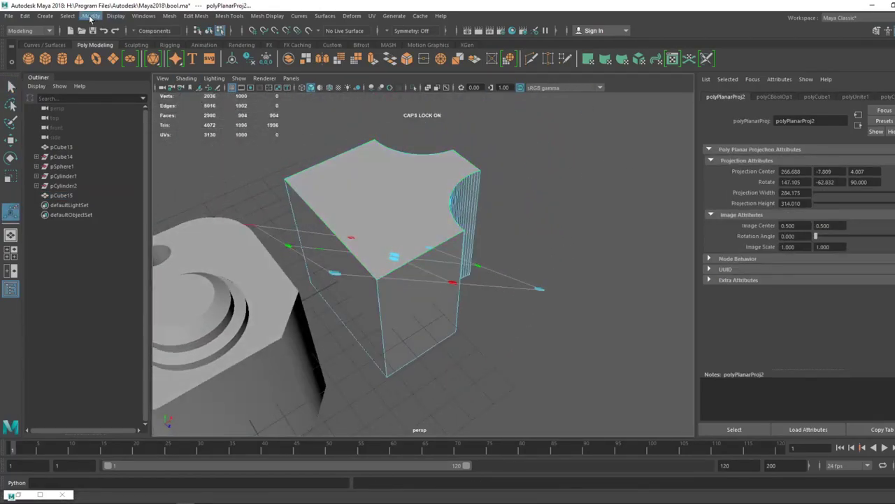
Select all hard edges of the cut cube with a selection constraint using All and Next and Hard smoothing
{"action": "left_click", "coordinate": [67, 16]}
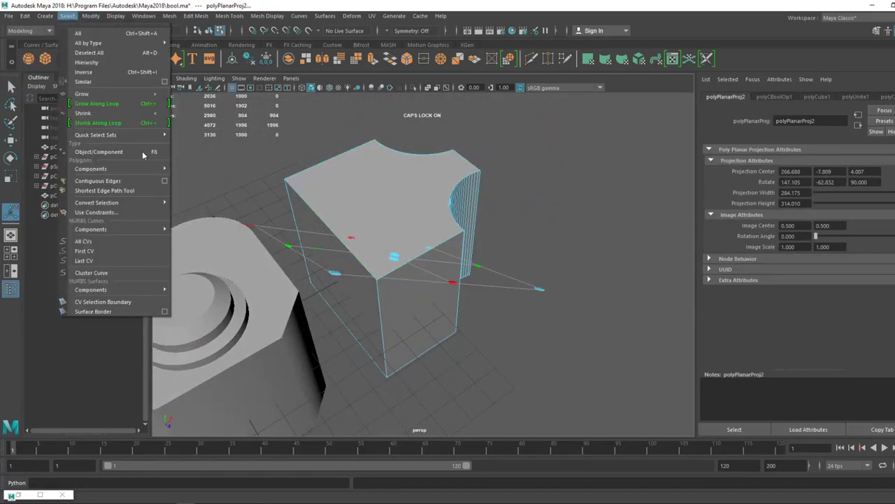
{"action": "left_click", "coordinate": [94, 212]}
{"action": "mouse_move", "coordinate": [390, 203]}
{"action": "right_mouse_down"}
{"action": "mouse_move", "coordinate": [386, 196]}
{"action": "mouse_move", "coordinate": [393, 218]}
{"action": "right_mouse_up"}
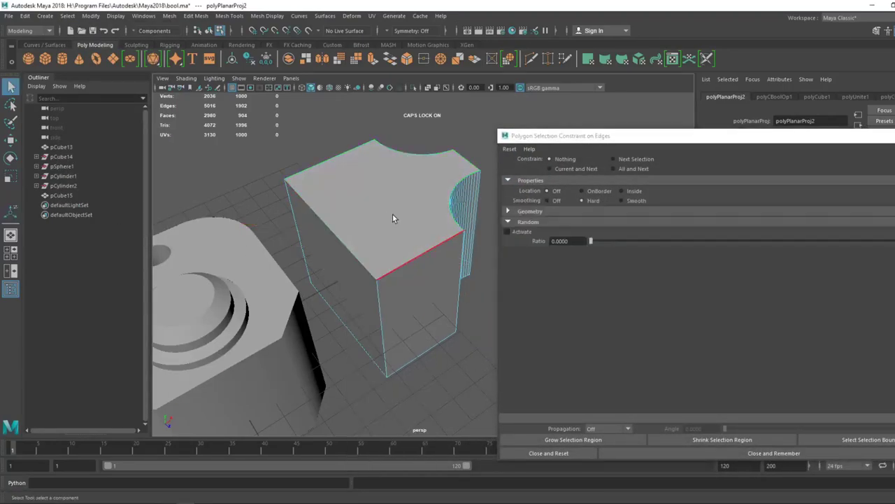
{"action": "left_click", "coordinate": [583, 201]}
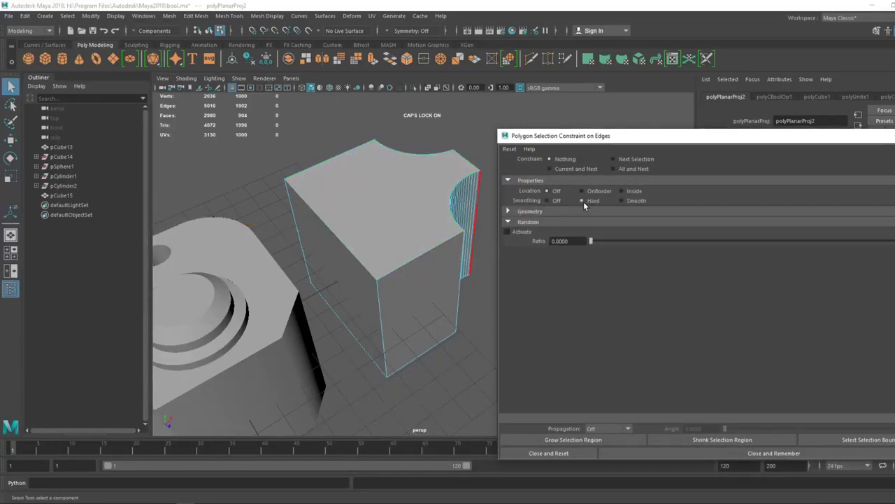
{"action": "left_click_drag", "start_coordinate": [413, 251], "coordinate": [419, 182], "text": "alt"}
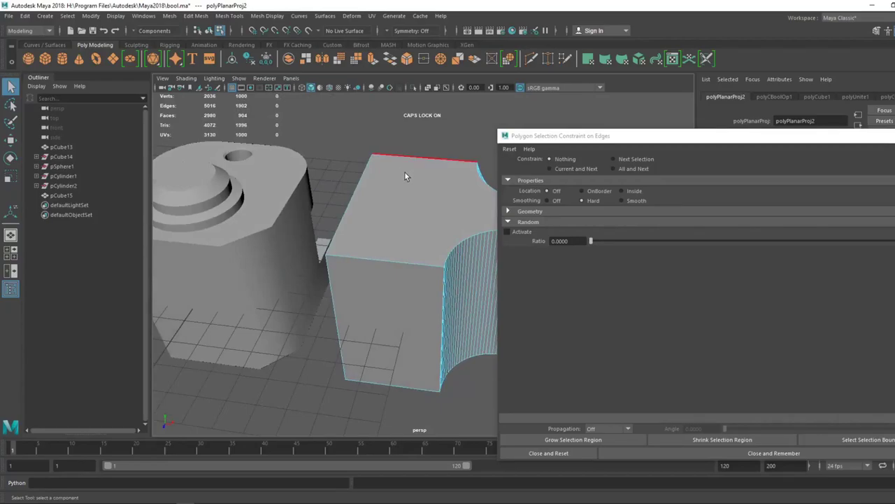
{"action": "left_click_drag", "start_coordinate": [351, 113], "coordinate": [537, 133], "text": "alt"}
{"action": "left_click_drag", "start_coordinate": [319, 163], "coordinate": [475, 168], "text": "alt"}
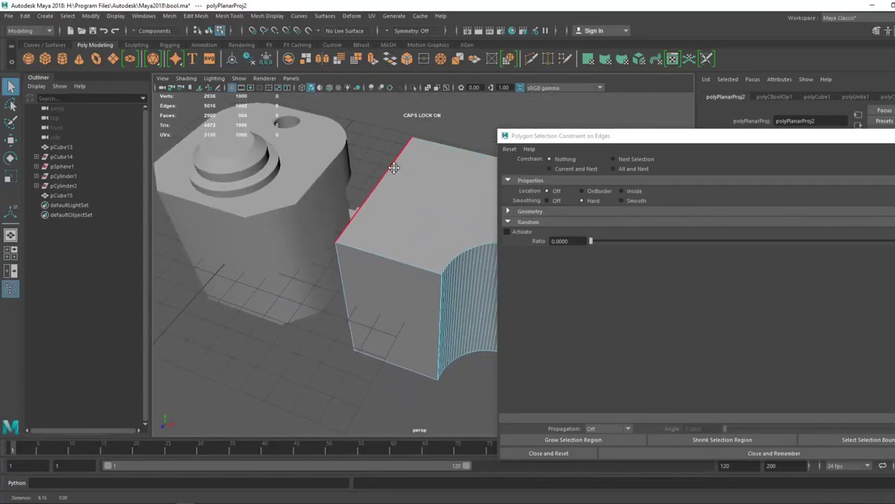
{"action": "middle_click_drag", "start_coordinate": [394, 168], "coordinate": [377, 163], "text": "alt"}
{"action": "left_click", "coordinate": [634, 168]}
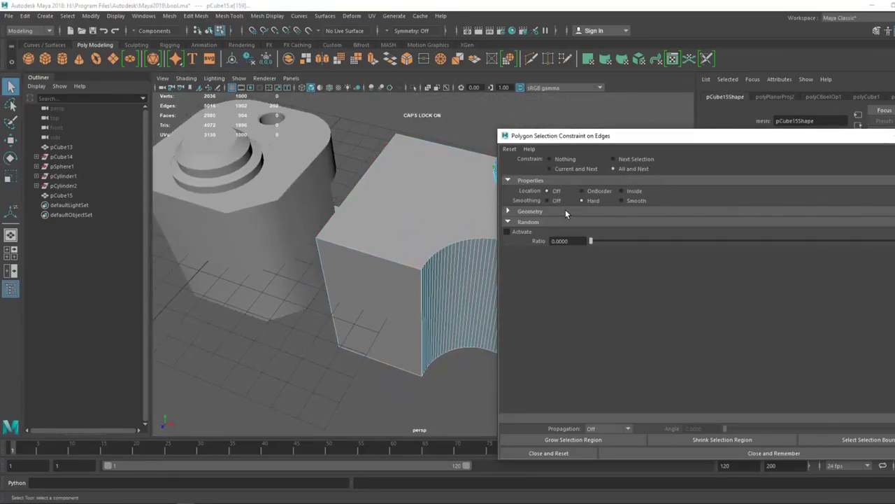
{"action": "left_click", "coordinate": [583, 201]}
Cut the cube's UVs along the selected hard edges and move the constraint window aside
{"action": "left_click_drag", "start_coordinate": [493, 220], "coordinate": [321, 123], "text": "alt"}
{"action": "left_click", "coordinate": [372, 16]}
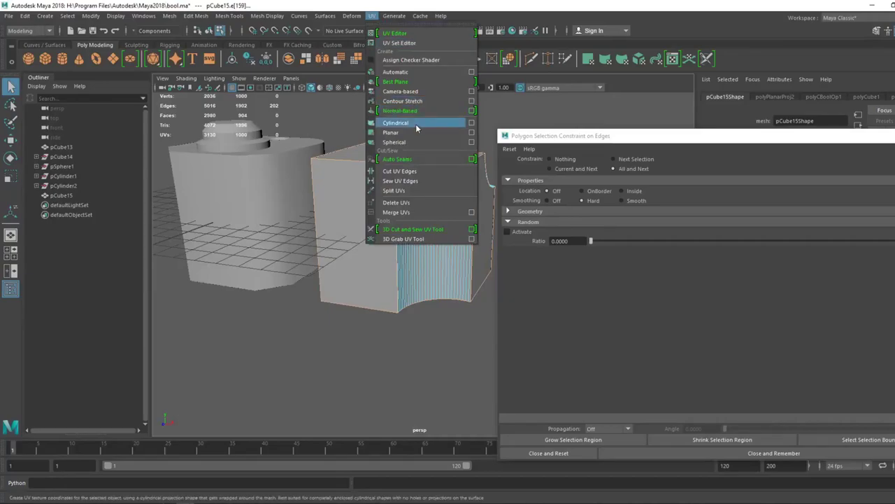
{"action": "left_click", "coordinate": [403, 174]}
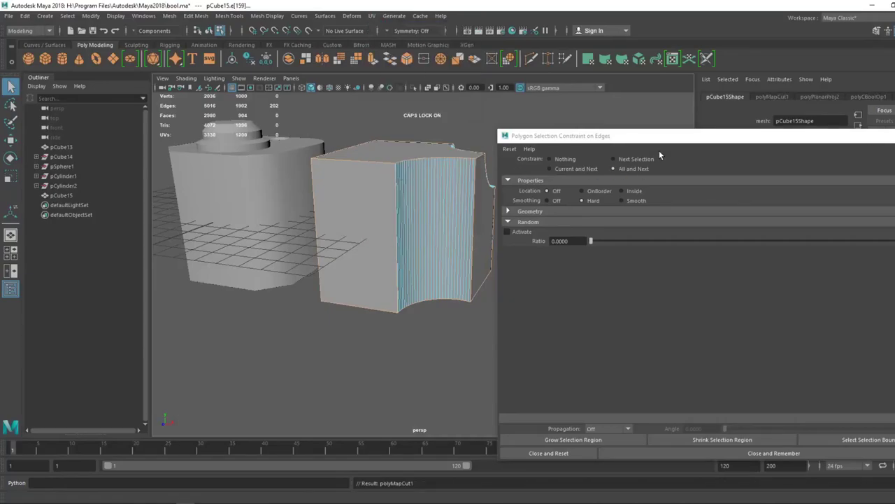
{"action": "left_click_drag", "start_coordinate": [649, 140], "coordinate": [775, 141]}
Open the UV Editor beside the model, select all of the cut cube's UVs and unfold them
{"action": "left_click", "coordinate": [376, 18]}
{"action": "left_click", "coordinate": [393, 32]}
{"action": "left_click_drag", "start_coordinate": [502, 5], "coordinate": [515, 77]}
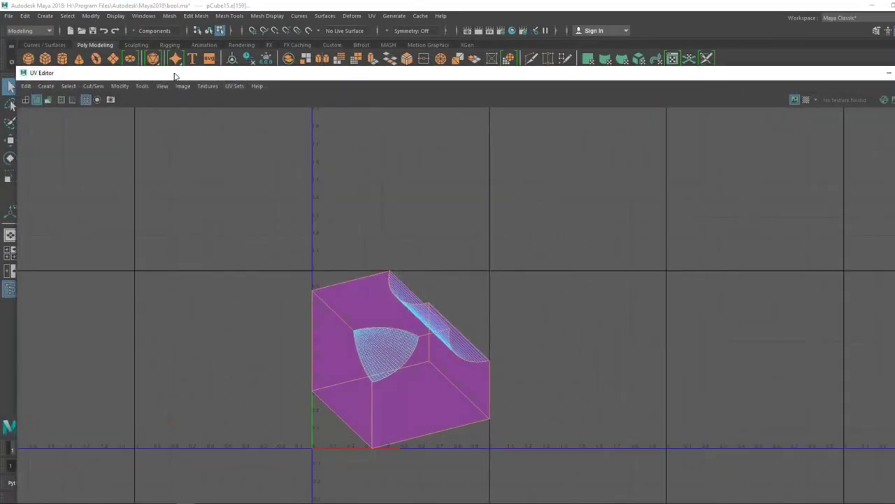
{"action": "left_click_drag", "start_coordinate": [19, 67], "coordinate": [309, 93]}
{"action": "right_click_drag", "start_coordinate": [424, 295], "coordinate": [455, 295]}
{"action": "left_click_drag", "start_coordinate": [627, 202], "coordinate": [342, 380]}
{"action": "key", "text": "ctrl+u"}
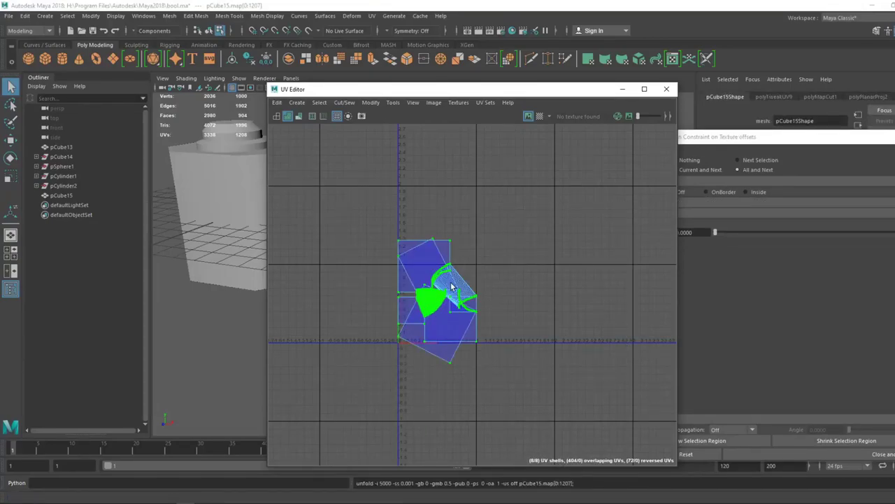
Try a quick layout of all the cube's UV shells, and undo it
{"action": "scroll", "coordinate": [450, 282], "scroll_direction": "up", "scroll_amount": 5}
{"action": "scroll", "coordinate": [426, 288], "scroll_direction": "down", "scroll_amount": 3}
{"action": "right_click_drag", "start_coordinate": [422, 293], "coordinate": [380, 279]}
{"action": "left_click", "coordinate": [480, 249]}
{"action": "left_click_drag", "start_coordinate": [395, 87], "coordinate": [394, 87]}
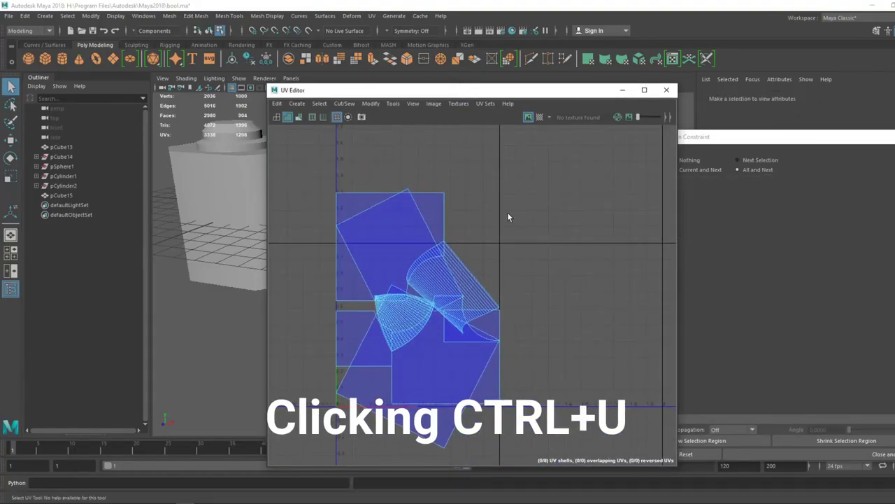
{"action": "key", "text": "ctrl+u"}
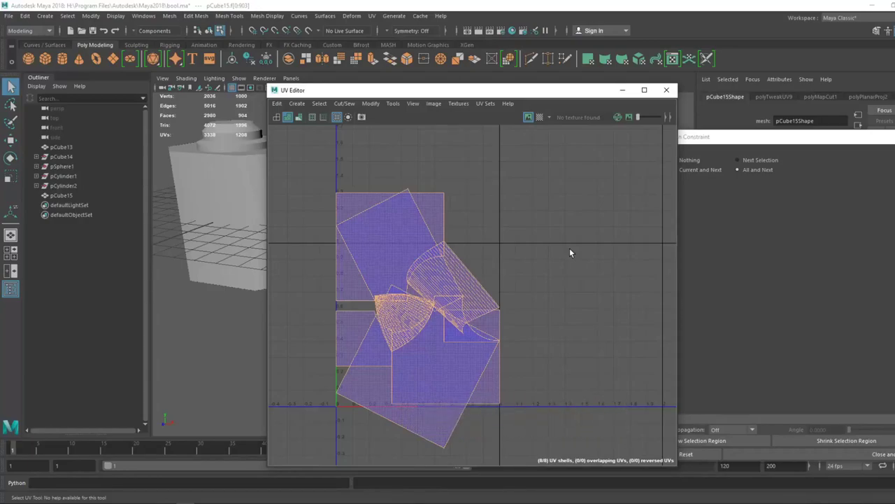
{"action": "key", "text": "alt"}
{"action": "key", "text": "ctrl+l"}
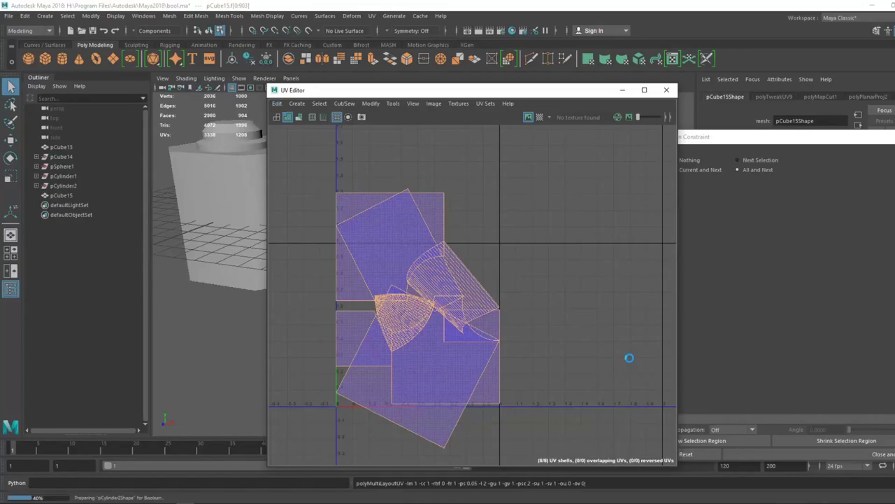
{"action": "key", "text": "ctrl+z"}
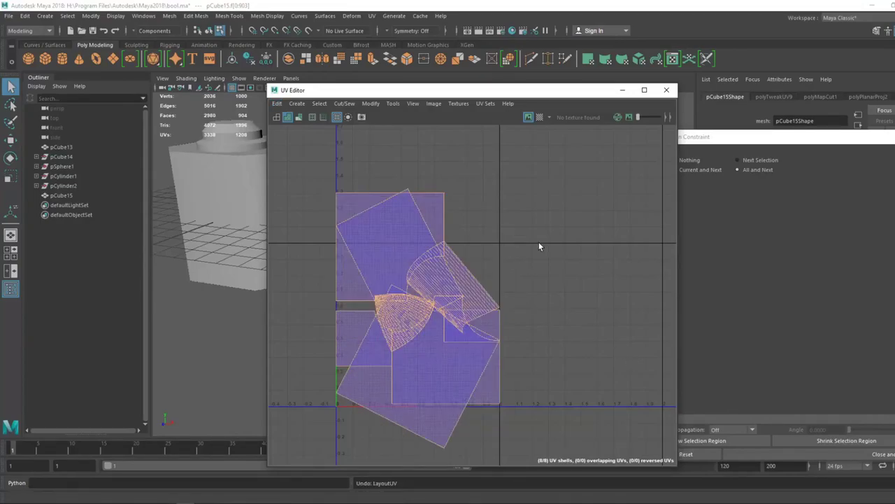
Lay out all of the cube's UV shells without overlaps in a full square, using the 2048 Map spacing preset
{"action": "left_click", "coordinate": [326, 104]}
{"action": "mouse_move", "coordinate": [371, 103]}
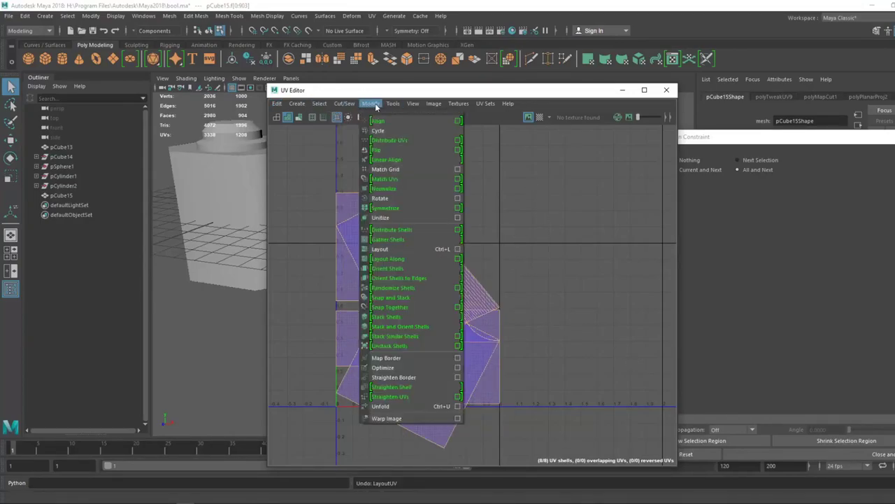
{"action": "left_click", "coordinate": [457, 250]}
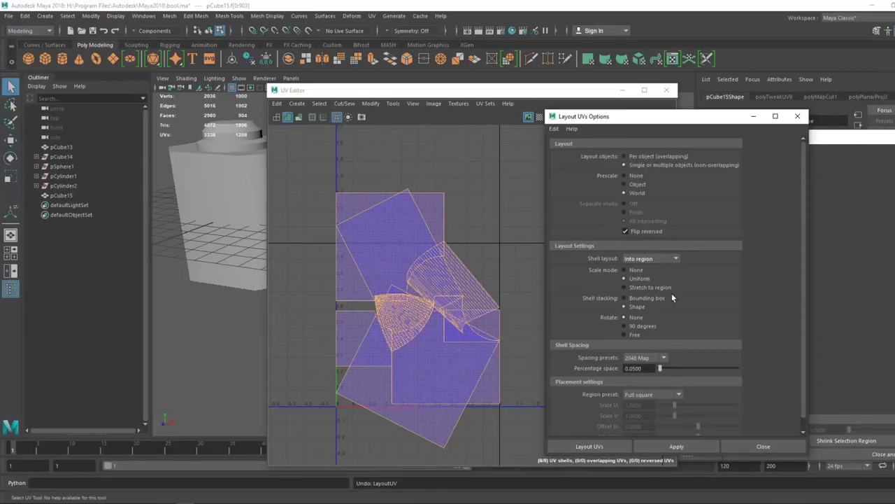
{"action": "scroll", "coordinate": [671, 298], "scroll_direction": "down", "scroll_amount": 1}
{"action": "left_click", "coordinate": [676, 447]}
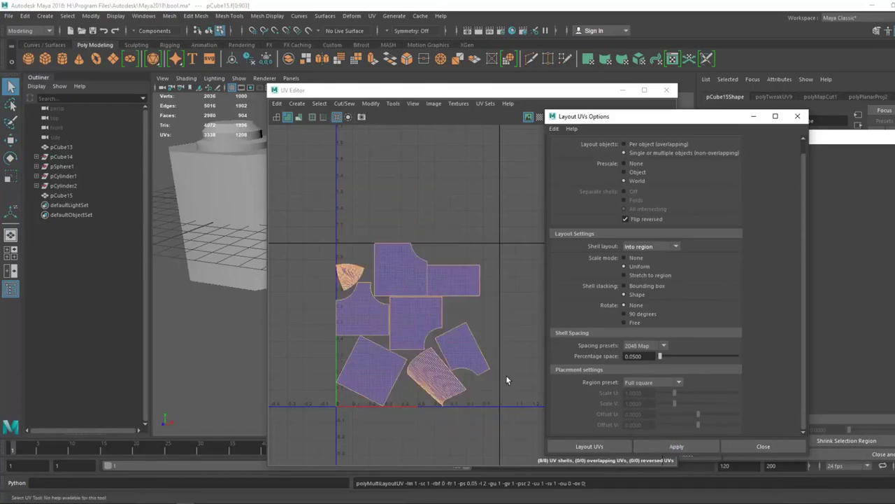
Examine the laid-out UV shells by selecting them individually in the UV Editor
{"action": "left_click", "coordinate": [489, 275]}
{"action": "right_click_drag", "start_coordinate": [423, 351], "coordinate": [394, 360], "text": "alt"}
{"action": "middle_click_drag", "start_coordinate": [393, 360], "coordinate": [490, 338], "text": "alt"}
{"action": "right_click_drag", "start_coordinate": [350, 185], "coordinate": [455, 191], "text": "alt"}
{"action": "middle_click_drag", "start_coordinate": [448, 196], "coordinate": [229, 51], "text": "alt"}
{"action": "right_click_drag", "start_coordinate": [300, 154], "coordinate": [488, 243], "text": "alt"}
{"action": "left_click", "coordinate": [407, 367]}
{"action": "left_click", "coordinate": [613, 334]}
{"action": "middle_click_drag", "start_coordinate": [491, 242], "coordinate": [584, 309], "text": "alt"}
{"action": "left_click", "coordinate": [498, 225]}
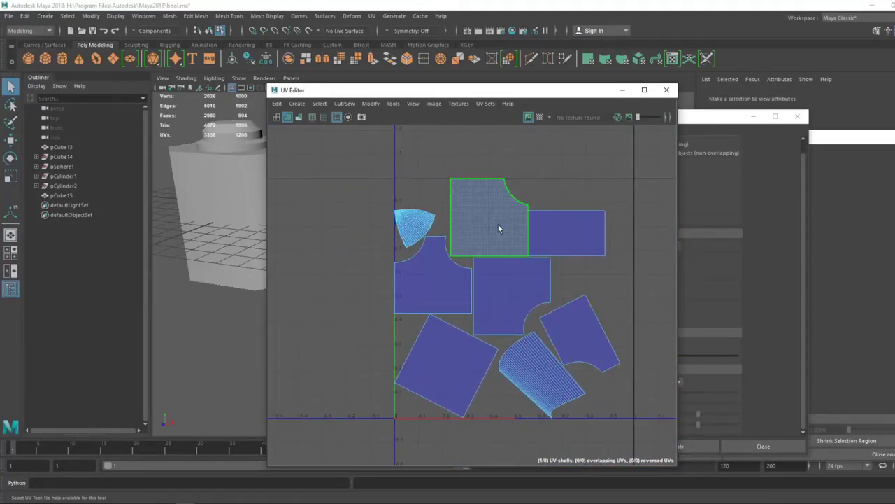
{"action": "left_click", "coordinate": [558, 237]}
{"action": "left_click", "coordinate": [516, 288]}
{"action": "left_click", "coordinate": [451, 355]}
{"action": "left_click", "coordinate": [537, 371]}
{"action": "left_click", "coordinate": [580, 332]}
{"action": "left_click", "coordinate": [529, 283]}
{"action": "left_click", "coordinate": [449, 249]}
{"action": "left_click", "coordinate": [575, 159]}
Move the UV Editor aside and pick the cube's faces around the model to examine its hard-edge boundaries
{"action": "left_click_drag", "start_coordinate": [492, 89], "coordinate": [813, 72]}
{"action": "right_click_drag", "start_coordinate": [425, 189], "coordinate": [471, 212]}
{"action": "left_click_drag", "start_coordinate": [443, 214], "coordinate": [359, 210], "text": "alt"}
{"action": "left_click", "coordinate": [359, 217], "text": "shift"}
{"action": "left_click_drag", "start_coordinate": [252, 196], "coordinate": [318, 210], "text": "alt"}
{"action": "left_click", "coordinate": [284, 241], "text": "shift"}
{"action": "left_click_drag", "start_coordinate": [283, 241], "coordinate": [326, 120], "text": "alt"}
{"action": "left_click", "coordinate": [408, 223], "text": "shift"}
{"action": "left_click_drag", "start_coordinate": [399, 210], "coordinate": [344, 228], "text": "alt"}
{"action": "left_click", "coordinate": [435, 192], "text": "shift"}
{"action": "left_click_drag", "start_coordinate": [296, 202], "coordinate": [384, 301], "text": "alt"}
{"action": "left_click", "coordinate": [465, 261], "text": "shift"}
{"action": "left_click", "coordinate": [390, 289], "text": "shift"}
{"action": "left_click_drag", "start_coordinate": [242, 274], "coordinate": [267, 231], "text": "alt"}
{"action": "left_click", "coordinate": [269, 231]}
{"action": "left_click_drag", "start_coordinate": [344, 230], "coordinate": [406, 264], "text": "alt"}
Return to object selection and examine the cut cube's flat faces and dense curved cuts from several angles
{"action": "left_click_drag", "start_coordinate": [396, 210], "coordinate": [436, 238], "text": "alt"}
{"action": "key", "text": "F8"}
{"action": "left_click", "coordinate": [448, 240], "text": "shift"}
{"action": "left_click", "coordinate": [451, 246]}
{"action": "left_click_drag", "start_coordinate": [439, 310], "coordinate": [302, 192], "text": "alt"}
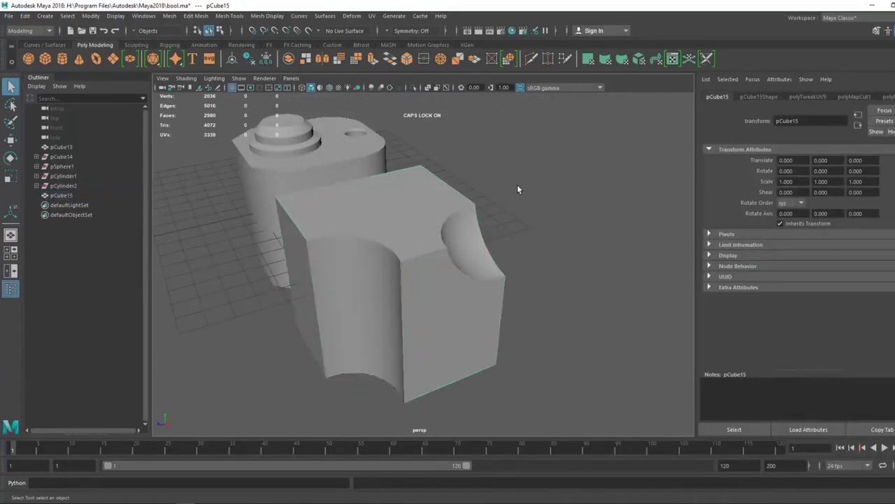
{"action": "left_click", "coordinate": [517, 186]}
{"action": "left_click_drag", "start_coordinate": [518, 186], "coordinate": [420, 320], "text": "alt"}
{"action": "left_click", "coordinate": [410, 235]}
{"action": "scroll", "coordinate": [420, 320], "scroll_direction": "up", "scroll_amount": 5}
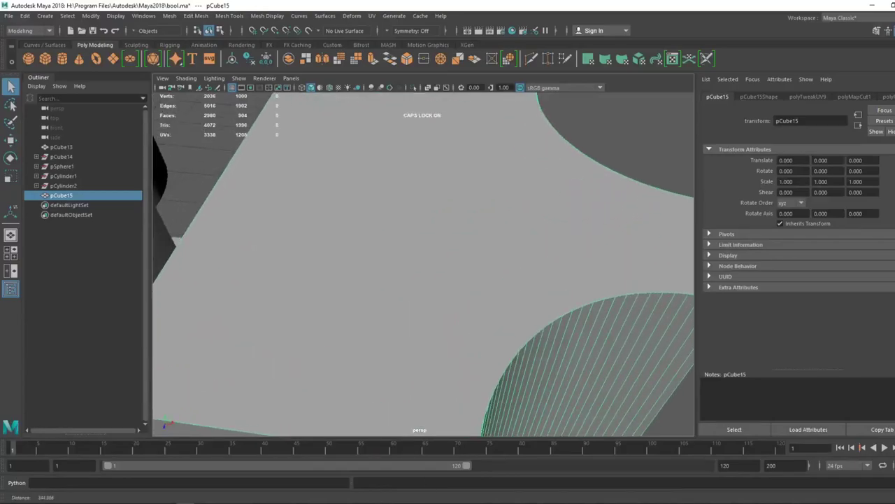
{"action": "scroll", "coordinate": [425, 366], "scroll_direction": "down", "scroll_amount": 5}
{"action": "left_click_drag", "start_coordinate": [425, 365], "coordinate": [398, 209], "text": "alt"}
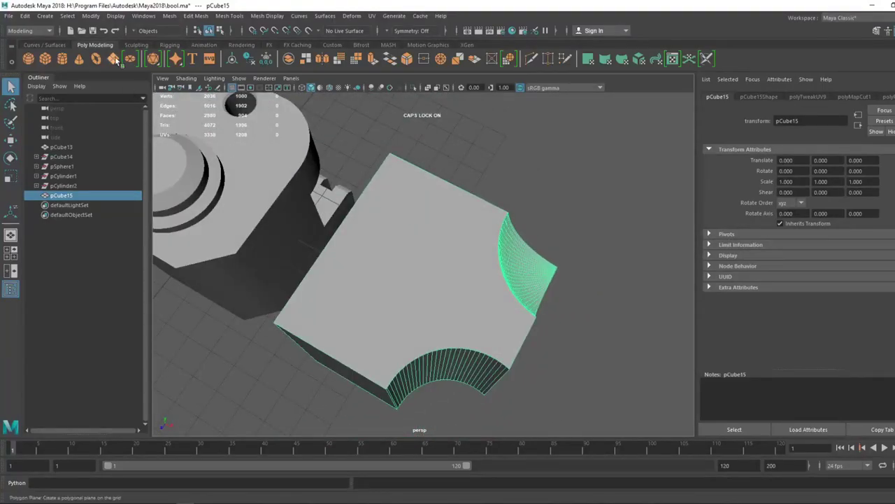
Triangulate the cut cube's mesh and reselect the cube
{"action": "left_click", "coordinate": [169, 15]}
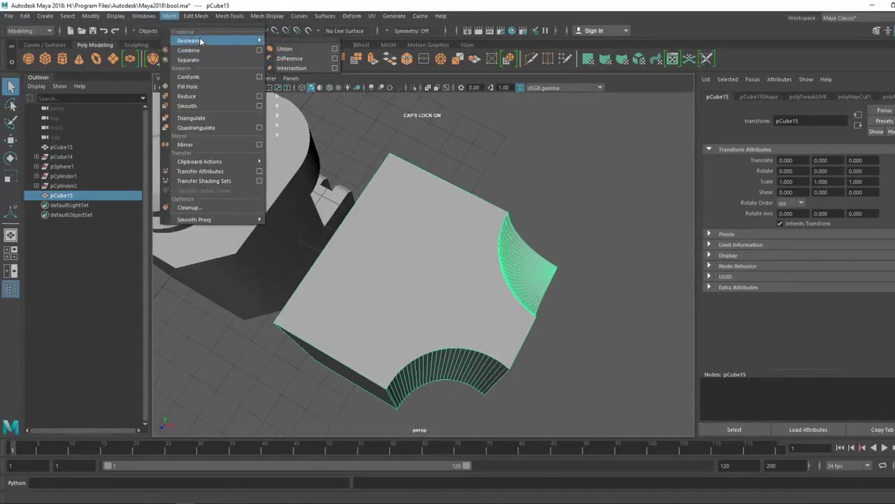
{"action": "left_click", "coordinate": [200, 121]}
{"action": "left_click", "coordinate": [523, 210]}
{"action": "left_click_drag", "start_coordinate": [500, 265], "coordinate": [406, 209], "text": "alt"}
{"action": "left_click", "coordinate": [468, 215]}
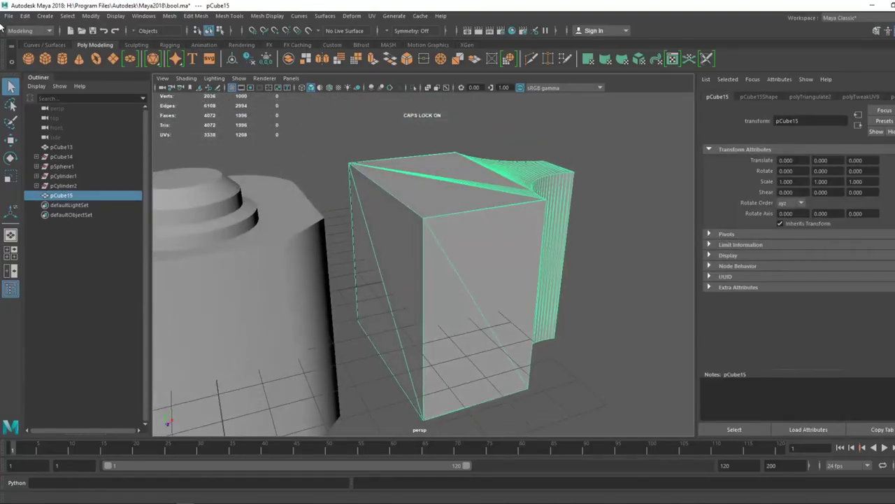
Export the selected cube to the desktop as an FBX file named SFDA with Smoothing Groups enabled
{"action": "left_click", "coordinate": [14, 18]}
{"action": "left_click", "coordinate": [60, 142]}
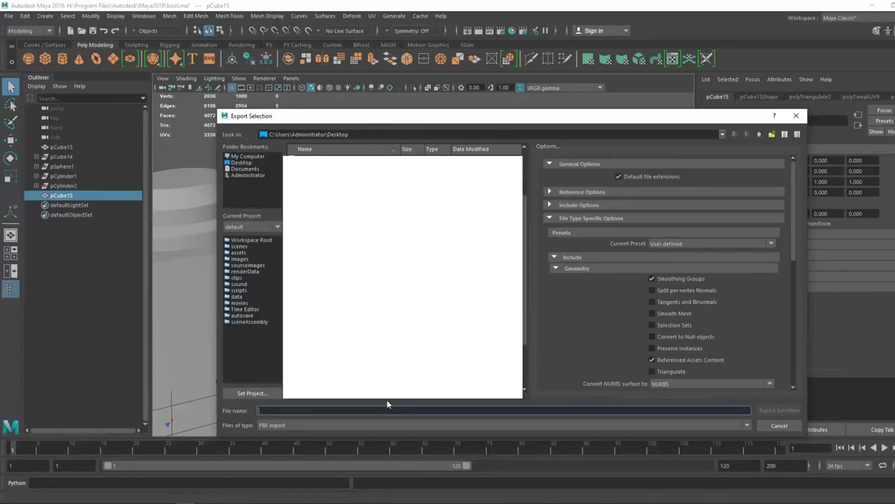
{"action": "type", "text": "SFDA"}
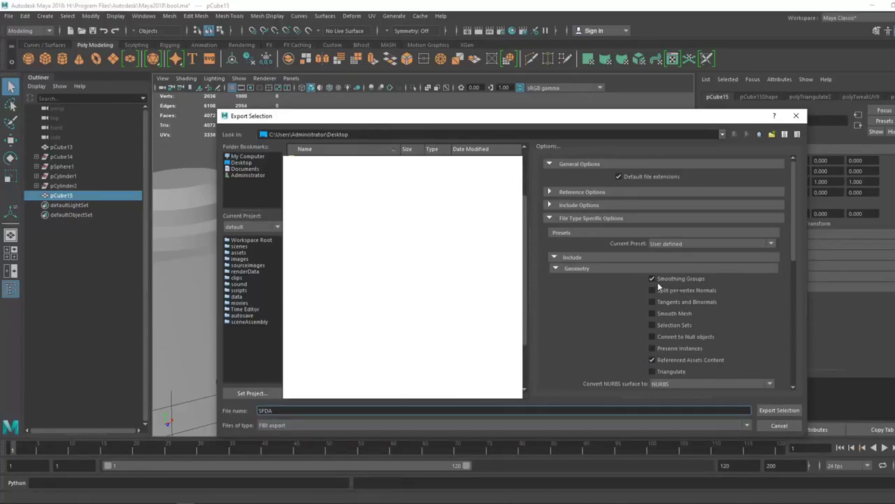
{"action": "scroll", "coordinate": [687, 337], "scroll_direction": "down", "scroll_amount": 3}
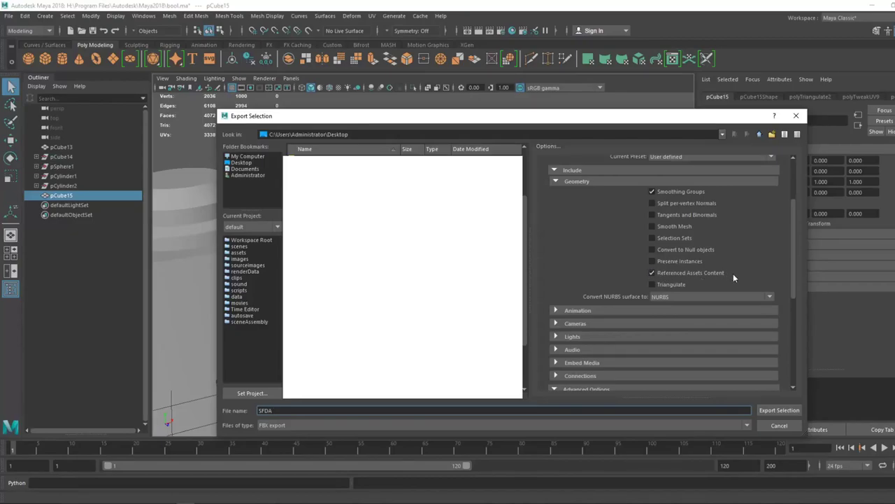
{"action": "scroll", "coordinate": [741, 286], "scroll_direction": "down", "scroll_amount": 3}
{"action": "scroll", "coordinate": [689, 319], "scroll_direction": "up", "scroll_amount": 5}
{"action": "scroll", "coordinate": [675, 275], "scroll_direction": "down", "scroll_amount": 6}
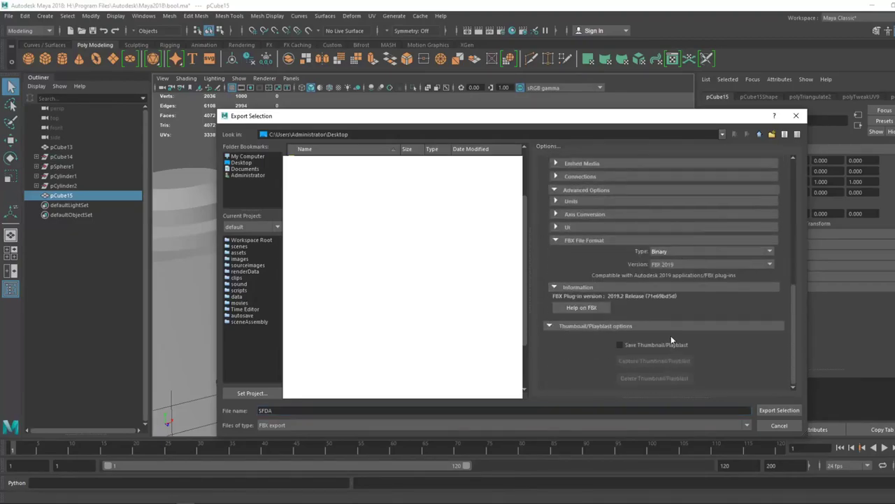
{"action": "scroll", "coordinate": [670, 335], "scroll_direction": "up", "scroll_amount": 4}
{"action": "left_click", "coordinate": [778, 411]}
Switch to ZBrush, import the exported cube with the FBX ExportImport plugin and draw it on the canvas
{"action": "left_click", "coordinate": [502, 419]}
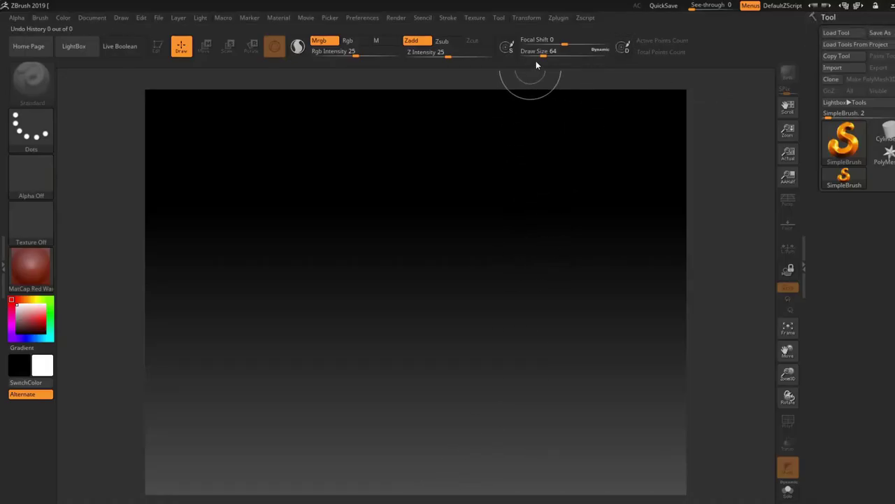
{"action": "left_click", "coordinate": [558, 19]}
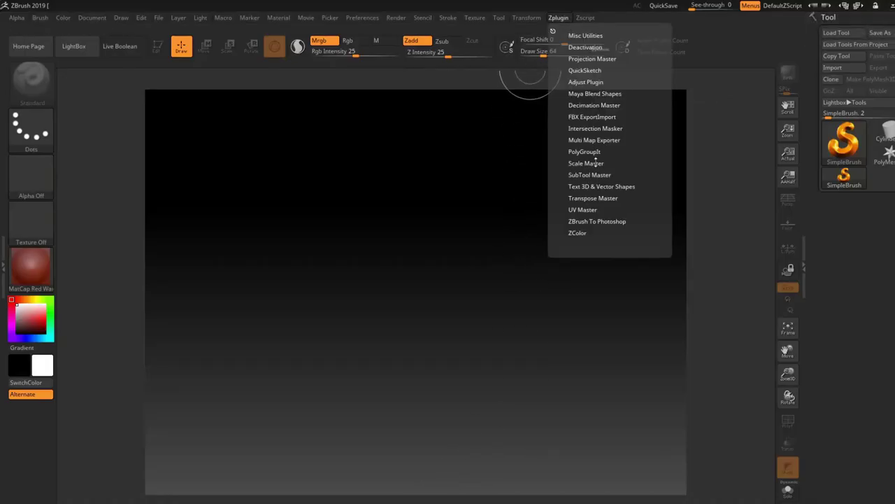
{"action": "left_click", "coordinate": [588, 117]}
{"action": "left_click", "coordinate": [592, 210]}
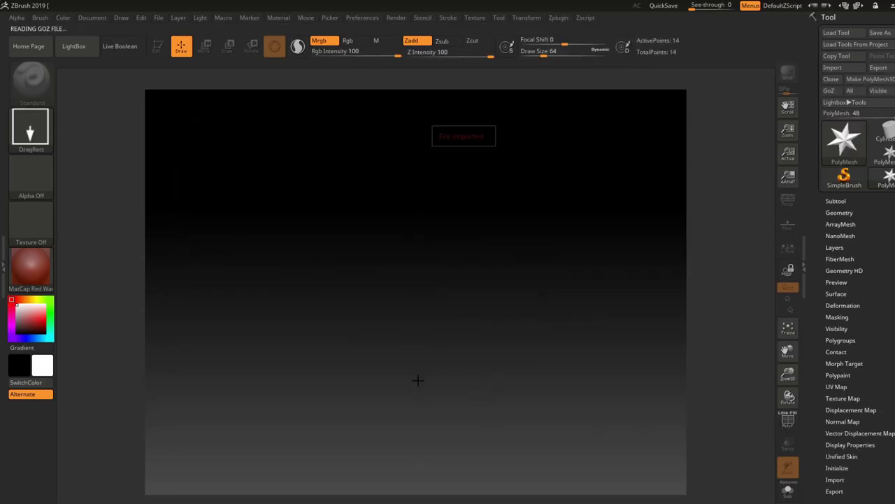
{"action": "left_click_drag", "start_coordinate": [411, 281], "coordinate": [419, 451]}
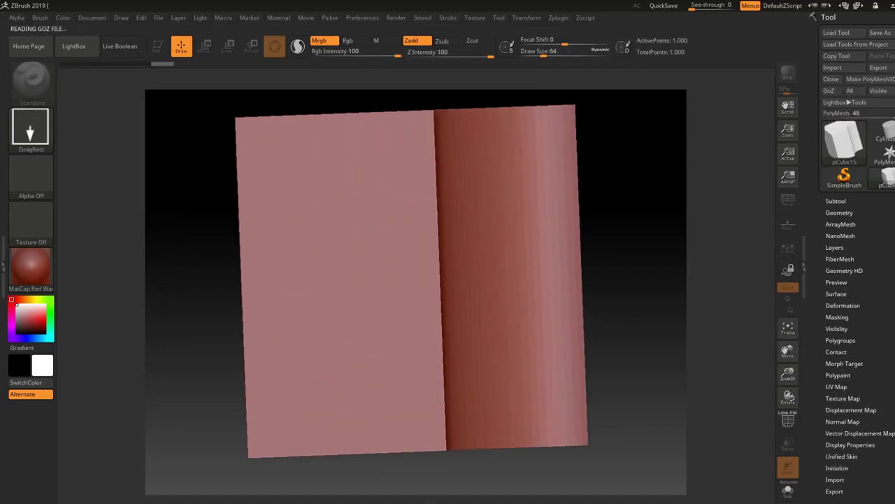
Switch the active material to MatCap Metal03
{"action": "left_click", "coordinate": [30, 265]}
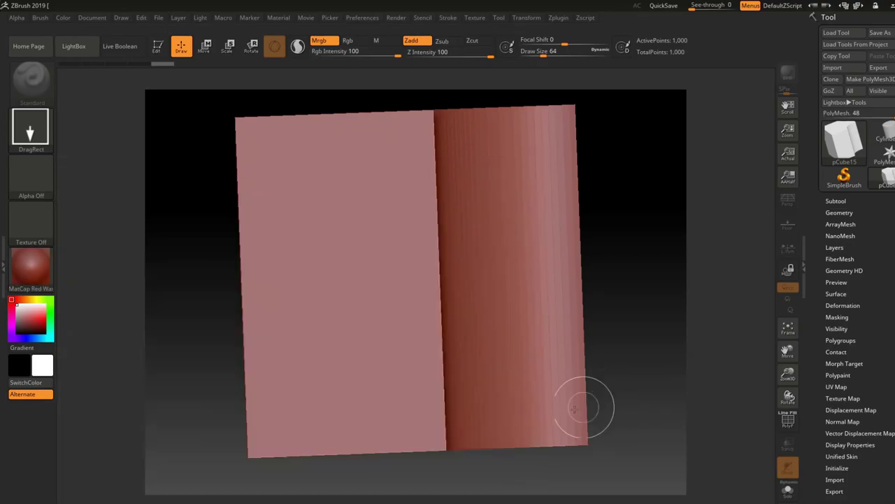
{"action": "left_click", "coordinate": [31, 266]}
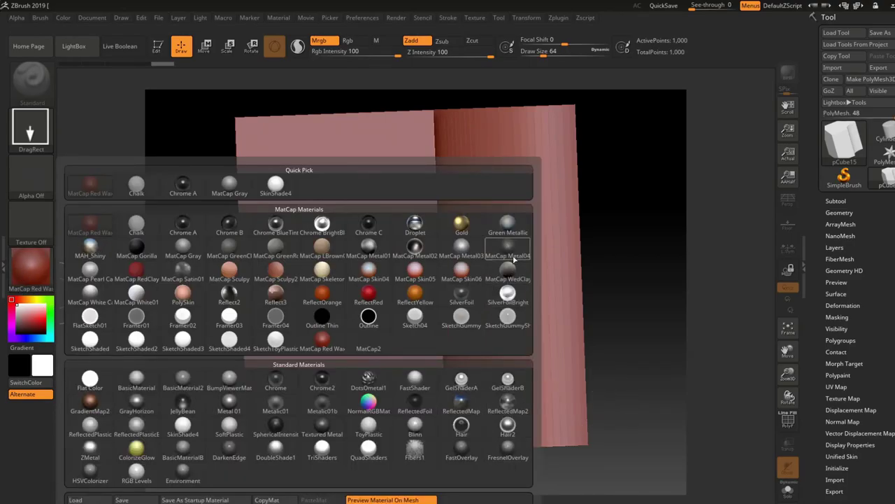
{"action": "left_click", "coordinate": [452, 249]}
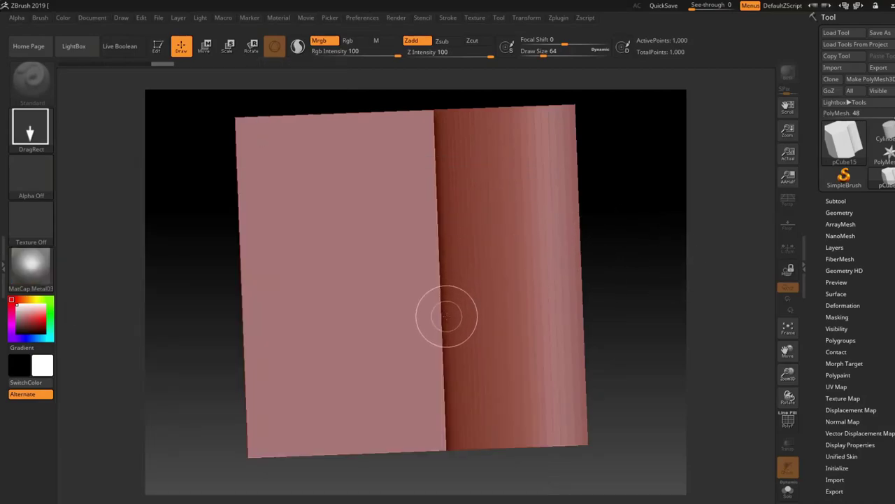
Clear the canvas, redraw the imported cube on it and put it into Edit mode
{"action": "key", "text": "ctrl+n"}
{"action": "left_click_drag", "start_coordinate": [447, 300], "coordinate": [459, 457]}
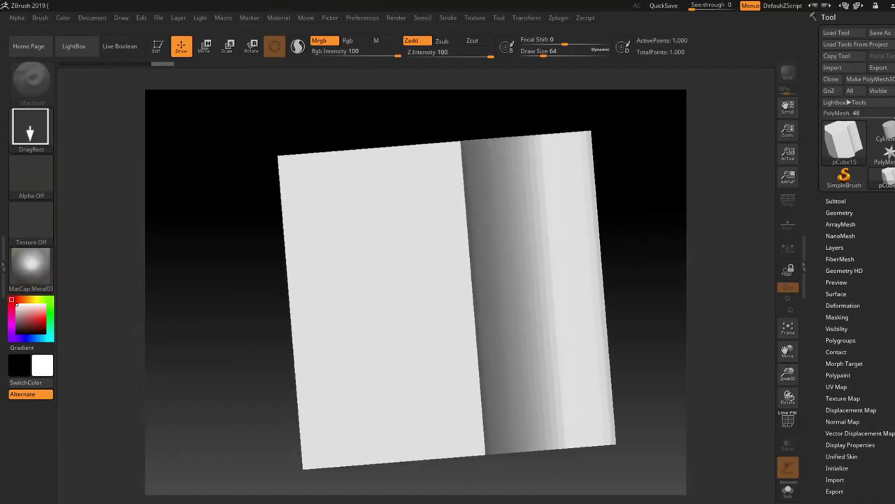
{"action": "left_click", "coordinate": [156, 47]}
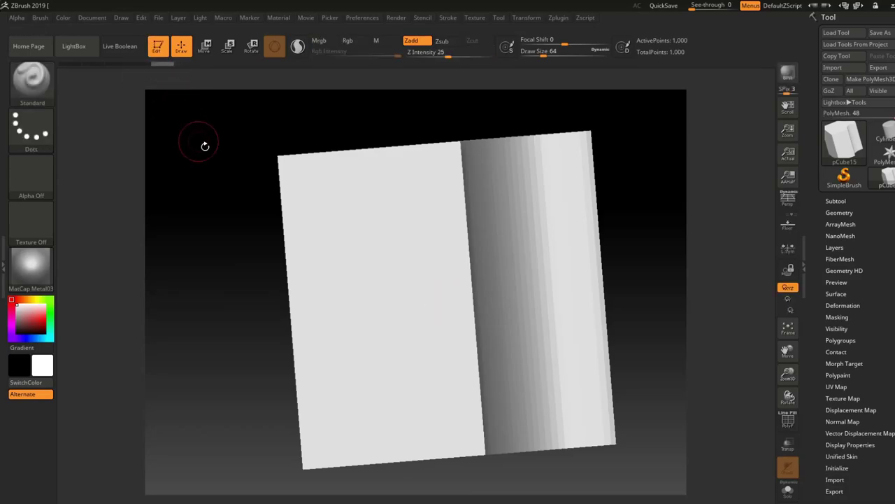
Examine the imported cube's faces and curved cuts from several angles, with the polyframe displayed for the triangulated topology
{"action": "mouse_move", "coordinate": [237, 134]}
{"action": "left_mouse_down"}
{"action": "mouse_move", "coordinate": [250, 165]}
{"action": "mouse_move", "coordinate": [264, 155]}
{"action": "left_mouse_up"}
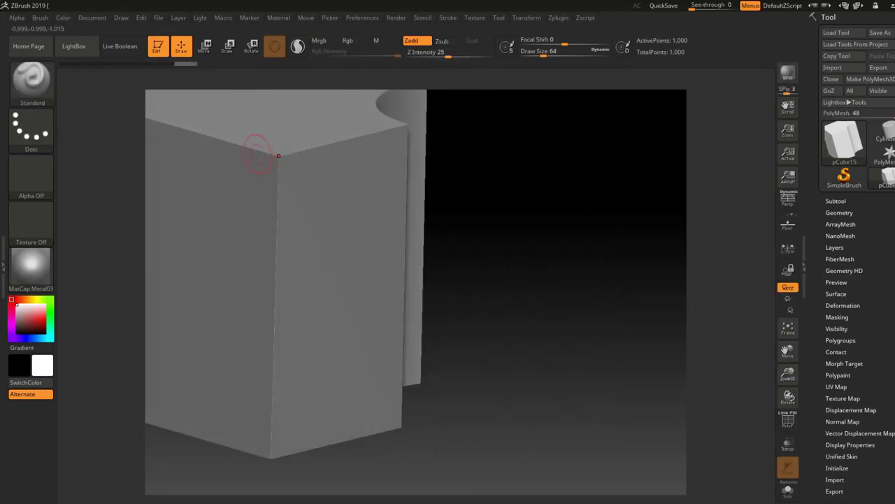
{"action": "mouse_move", "coordinate": [548, 165]}
{"action": "left_mouse_down"}
{"action": "mouse_move", "coordinate": [524, 184]}
{"action": "mouse_move", "coordinate": [666, 290]}
{"action": "mouse_move", "coordinate": [637, 288]}
{"action": "left_mouse_up"}
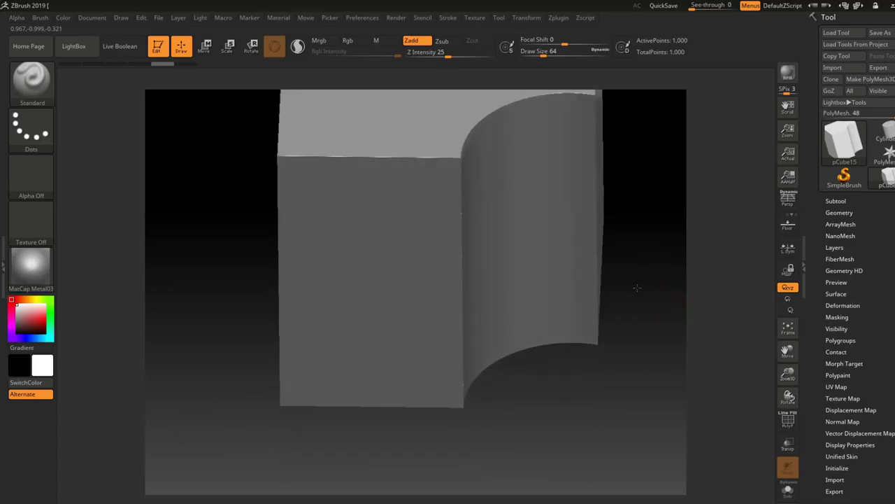
{"action": "left_click_drag", "start_coordinate": [789, 396], "coordinate": [705, 314]}
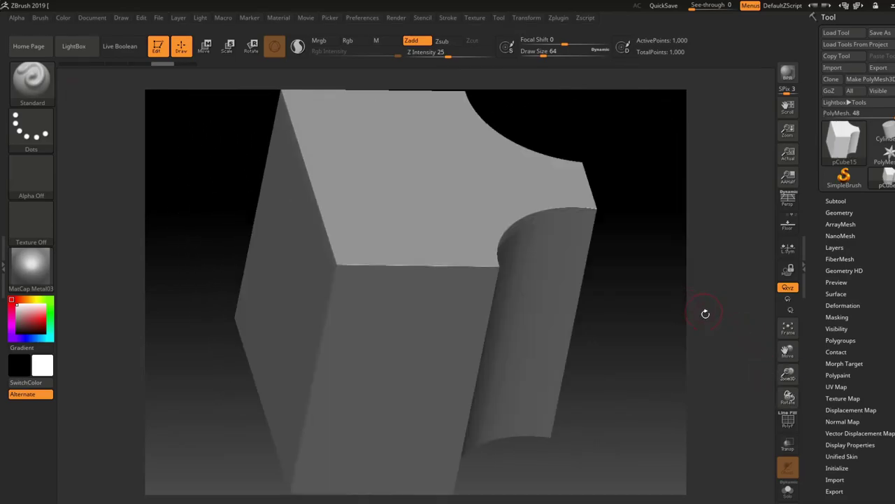
{"action": "left_click_drag", "start_coordinate": [787, 376], "coordinate": [788, 325]}
{"action": "left_click_drag", "start_coordinate": [622, 293], "coordinate": [567, 250]}
{"action": "left_click", "coordinate": [787, 420]}
{"action": "left_click_drag", "start_coordinate": [605, 275], "coordinate": [689, 308]}
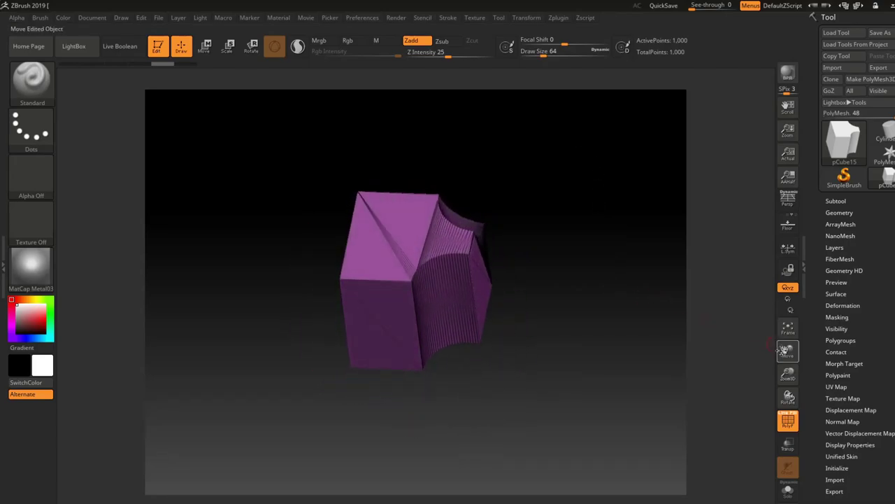
{"action": "left_click_drag", "start_coordinate": [788, 373], "coordinate": [812, 376]}
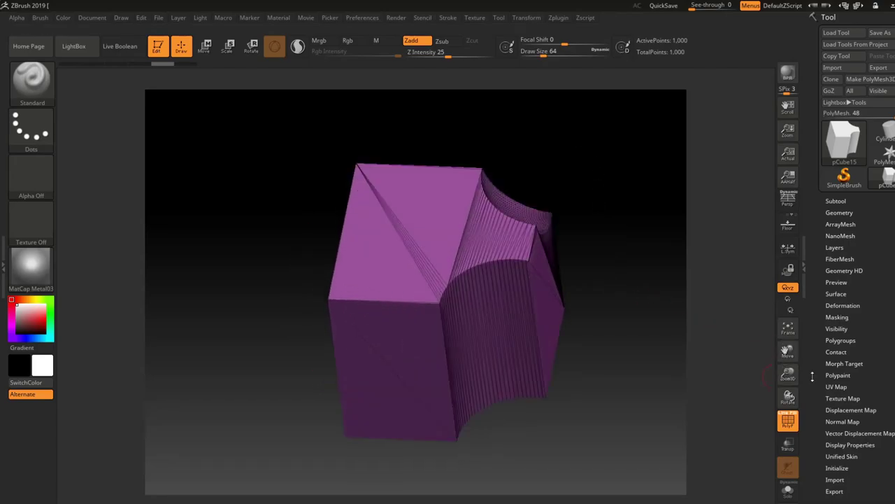
Assign polygroups to the cube with Auto Groups With UV and check them around the model
{"action": "left_click", "coordinate": [841, 340]}
{"action": "scroll", "coordinate": [885, 285], "scroll_direction": "down", "scroll_amount": 3}
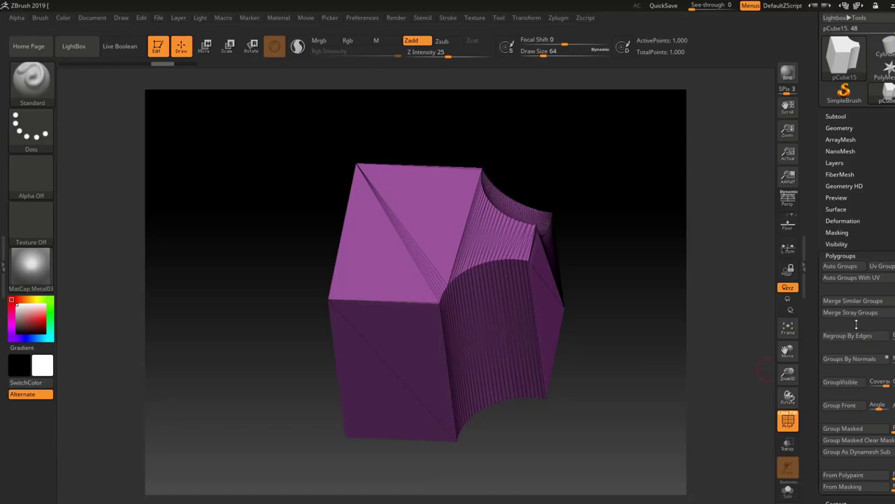
{"action": "left_click", "coordinate": [848, 278]}
{"action": "left_click_drag", "start_coordinate": [617, 187], "coordinate": [677, 380]}
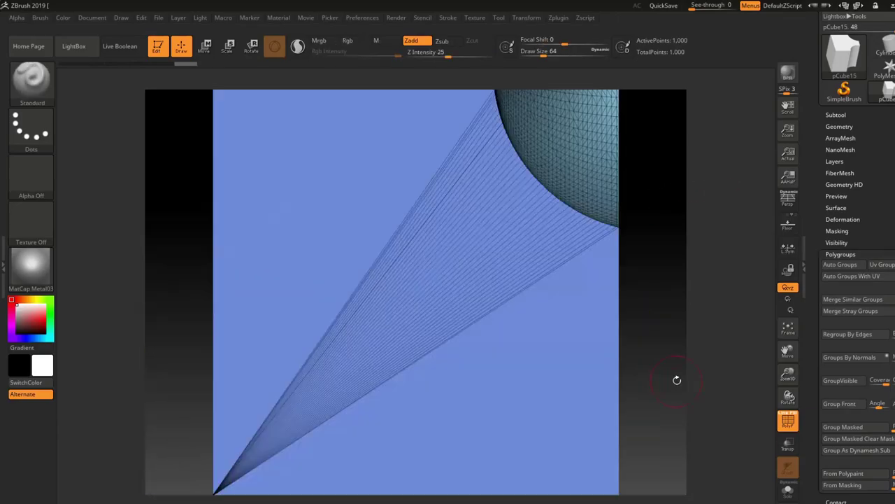
{"action": "left_click_drag", "start_coordinate": [781, 372], "coordinate": [759, 321]}
{"action": "left_click_drag", "start_coordinate": [563, 298], "coordinate": [615, 213]}
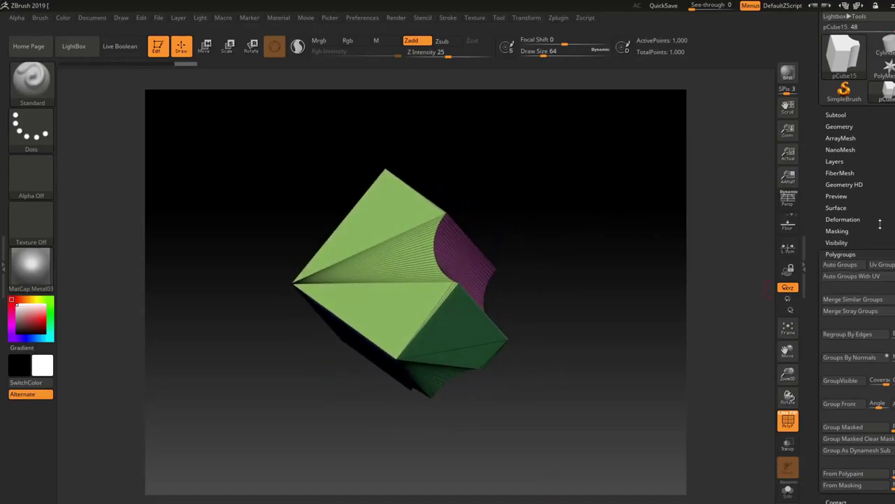
Hide the polyframe and remesh the cube with DynaMesh at Blur 0 and resolution 128
{"action": "left_click_drag", "start_coordinate": [871, 169], "coordinate": [871, 235]}
{"action": "left_click", "coordinate": [839, 191]}
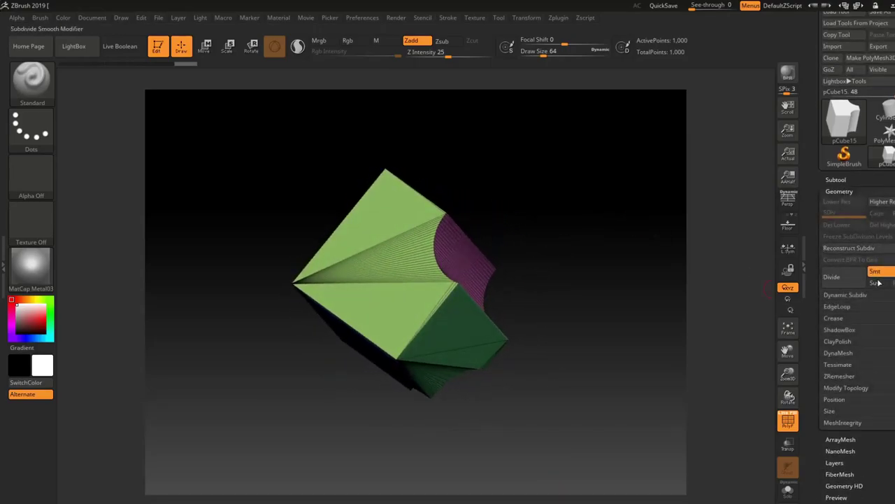
{"action": "left_click", "coordinate": [839, 352]}
{"action": "left_click", "coordinate": [791, 431]}
{"action": "left_click_drag", "start_coordinate": [580, 336], "coordinate": [556, 320]}
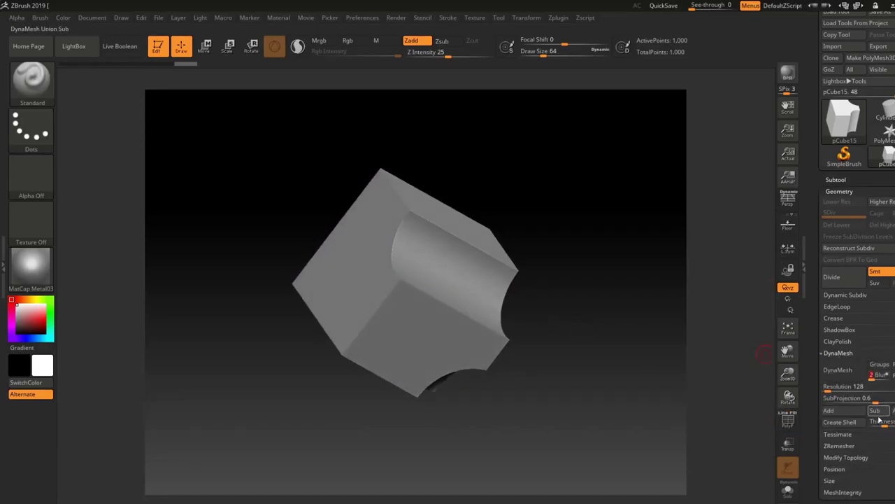
{"action": "left_click_drag", "start_coordinate": [882, 375], "coordinate": [868, 377]}
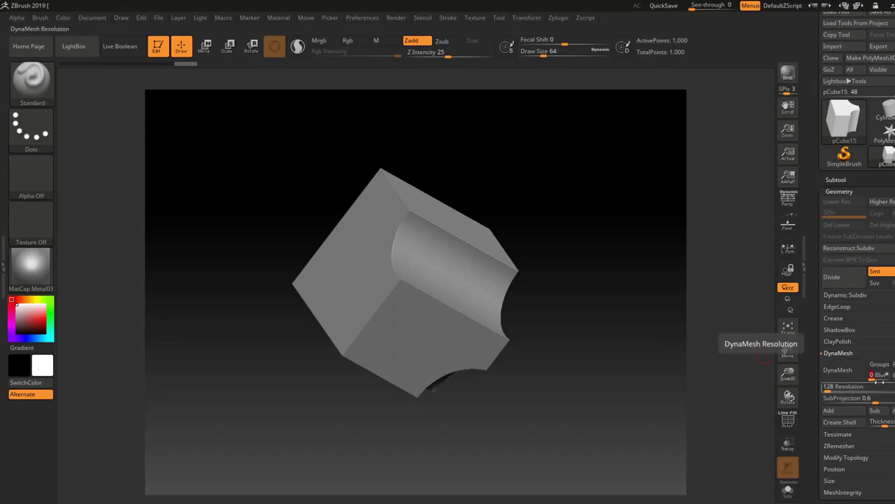
{"action": "left_click", "coordinate": [844, 369]}
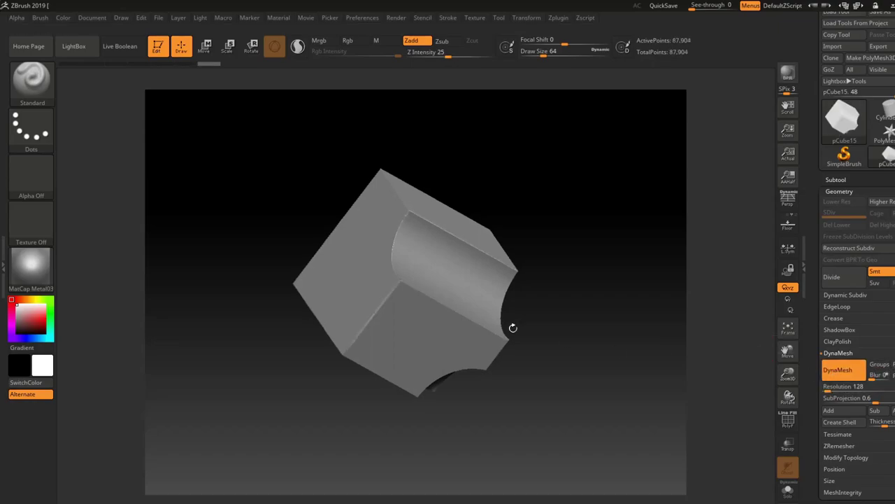
{"action": "left_click_drag", "start_coordinate": [788, 376], "coordinate": [787, 414]}
{"action": "left_click_drag", "start_coordinate": [693, 351], "coordinate": [695, 387]}
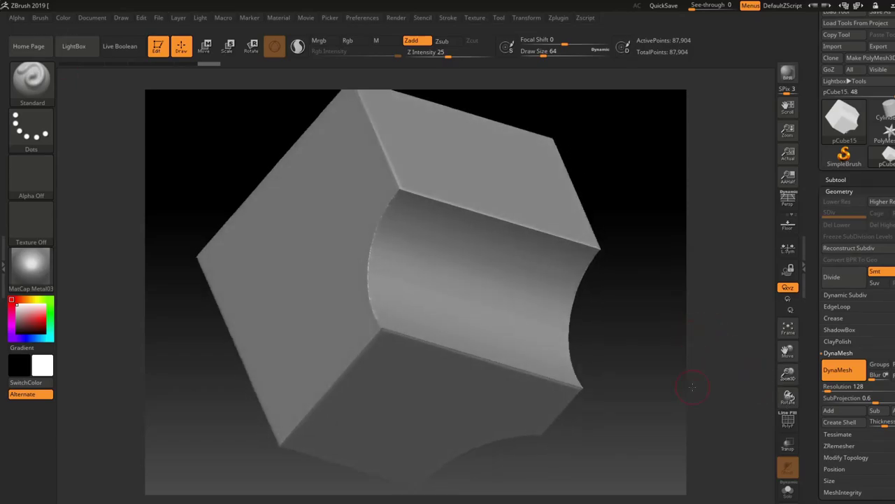
Inspect the remeshed cube's topology and polygroup borders from several sides with the polyframe displayed, and hide it again
{"action": "left_click", "coordinate": [787, 422]}
{"action": "mouse_move", "coordinate": [786, 375]}
{"action": "left_mouse_down"}
{"action": "mouse_move", "coordinate": [802, 470]}
{"action": "mouse_move", "coordinate": [783, 378]}
{"action": "left_mouse_up"}
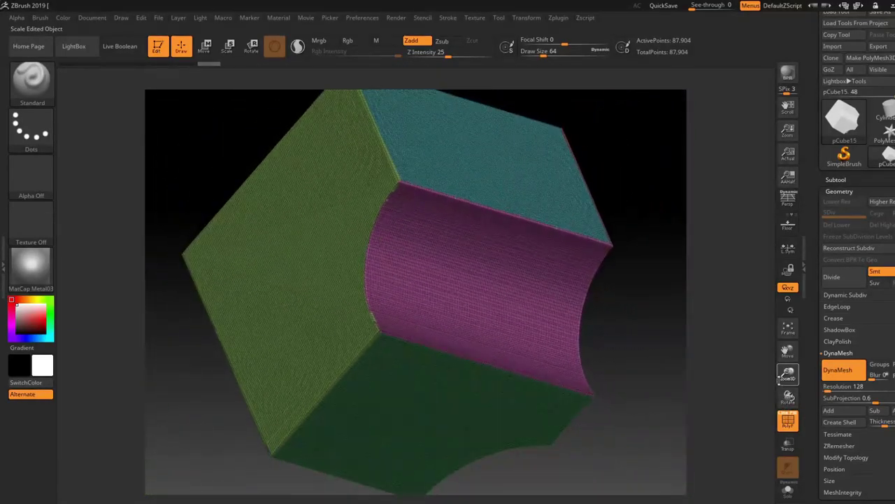
{"action": "mouse_move", "coordinate": [683, 302]}
{"action": "left_mouse_down"}
{"action": "mouse_move", "coordinate": [632, 287]}
{"action": "mouse_move", "coordinate": [655, 214]}
{"action": "mouse_move", "coordinate": [695, 266]}
{"action": "mouse_move", "coordinate": [673, 297]}
{"action": "left_mouse_up"}
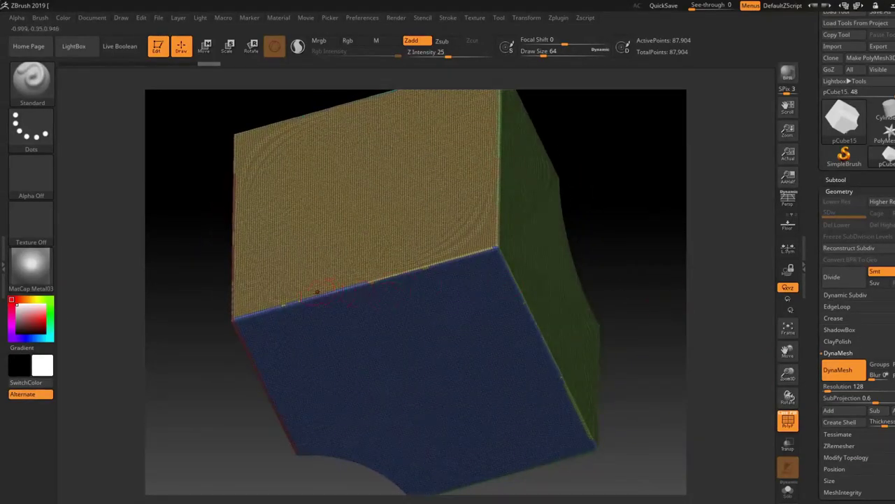
{"action": "left_click_drag", "start_coordinate": [642, 268], "coordinate": [734, 354]}
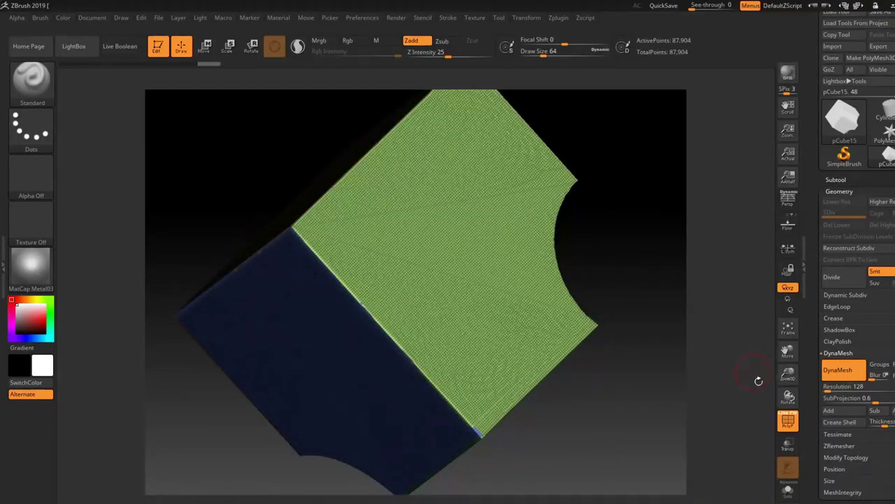
{"action": "left_click", "coordinate": [788, 420]}
Undo the low-resolution DynaMesh and remesh the cube with DynaMesh at Blur 2 and resolution 704
{"action": "key", "text": "ctrl+z"}
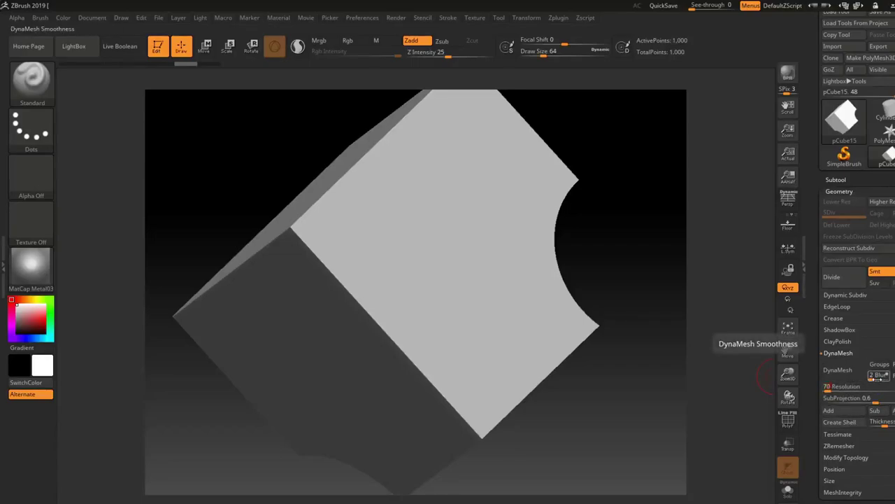
{"action": "left_click", "coordinate": [838, 369]}
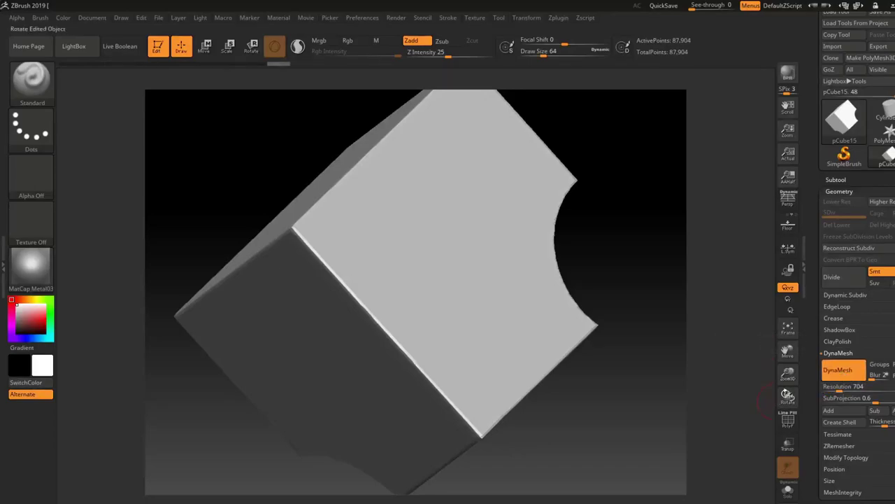
{"action": "key", "text": "ctrl"}
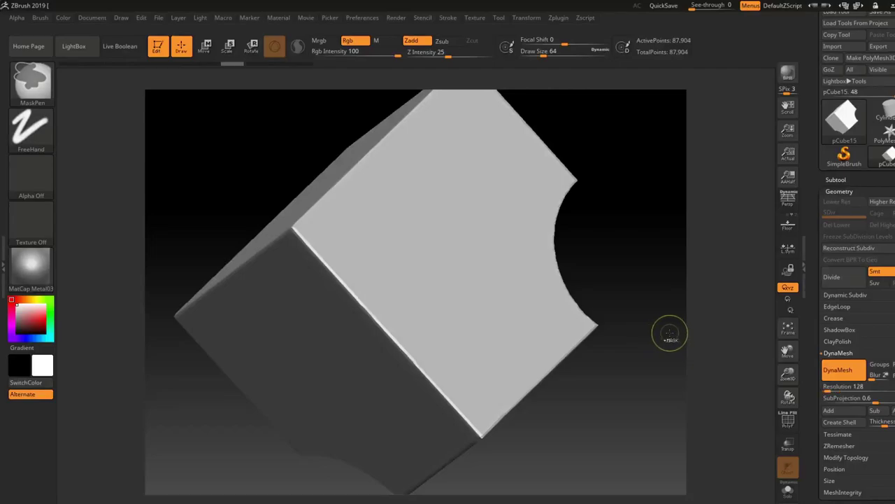
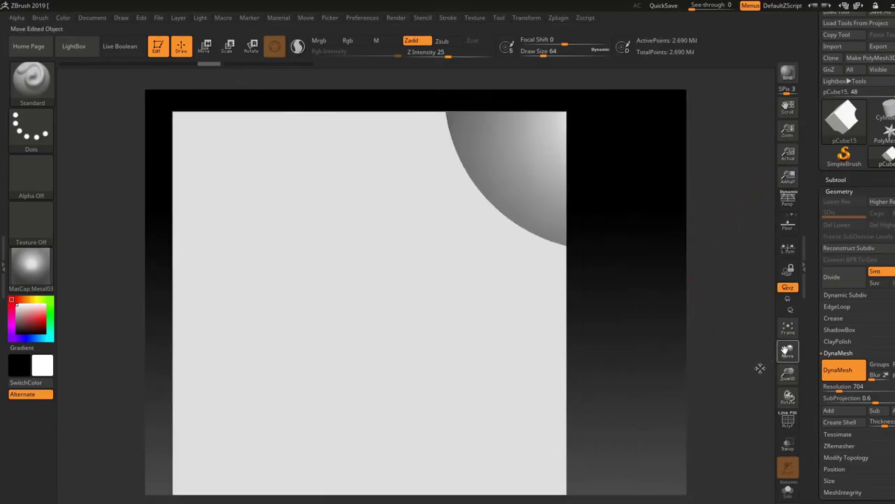
Examine the high-resolution mesh around the spherical corner cut, with the polyframe displayed
{"action": "left_click_drag", "start_coordinate": [760, 367], "coordinate": [734, 350]}
{"action": "left_click_drag", "start_coordinate": [819, 420], "coordinate": [819, 170]}
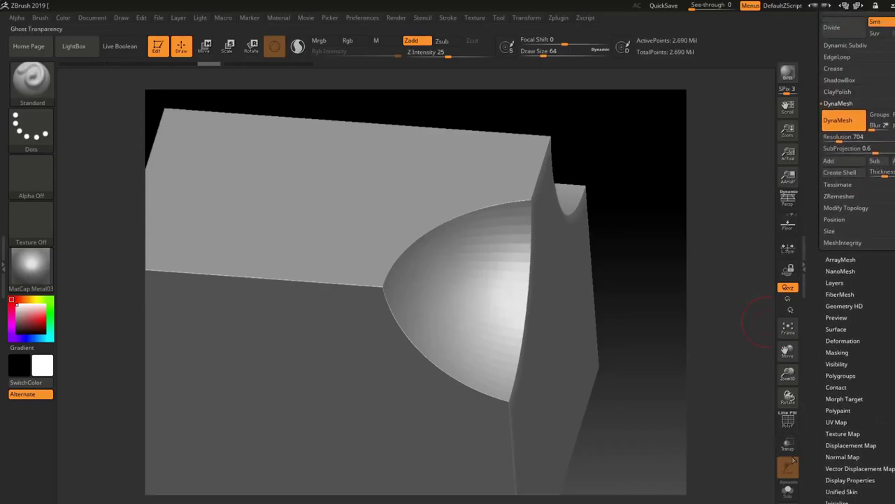
{"action": "left_click", "coordinate": [788, 419]}
{"action": "left_click_drag", "start_coordinate": [652, 297], "coordinate": [755, 340]}
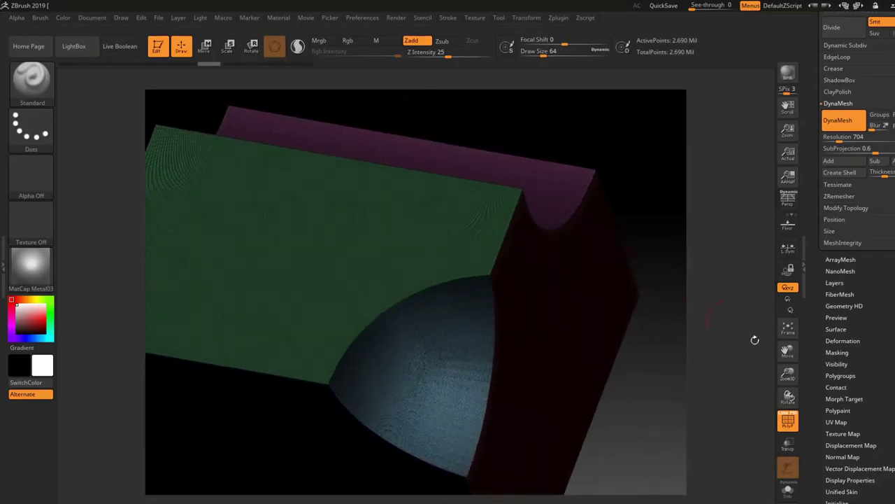
Open the Deformation settings to reach the polish options and hide the polyframe on the cube
{"action": "left_click", "coordinate": [842, 341]}
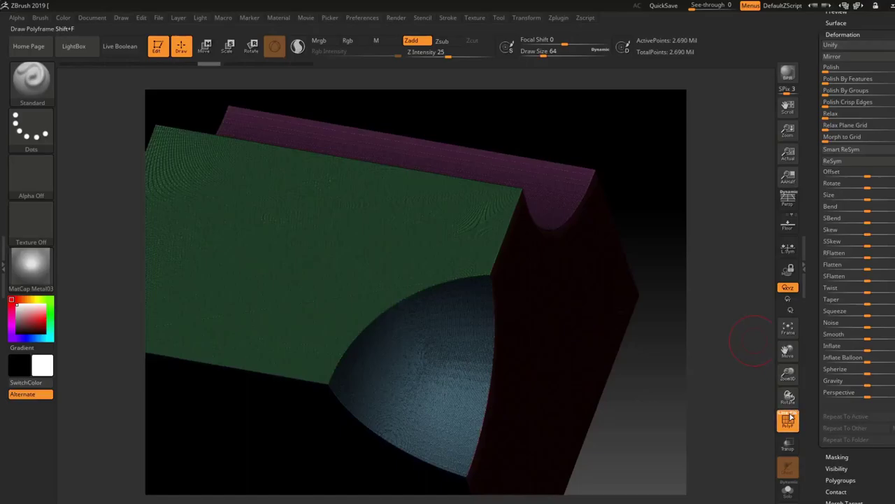
{"action": "left_click", "coordinate": [791, 416]}
{"action": "left_click", "coordinate": [789, 423]}
{"action": "left_click_drag", "start_coordinate": [652, 283], "coordinate": [693, 276]}
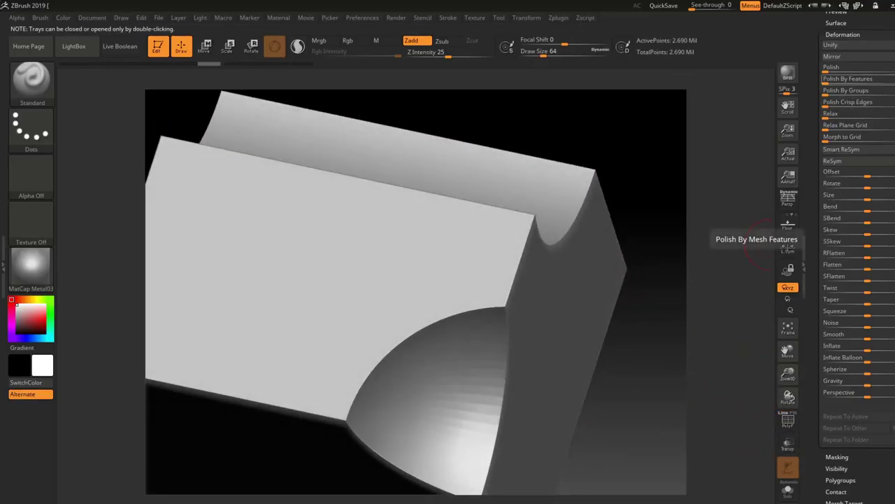
{"action": "left_click_drag", "start_coordinate": [820, 86], "coordinate": [821, 119]}
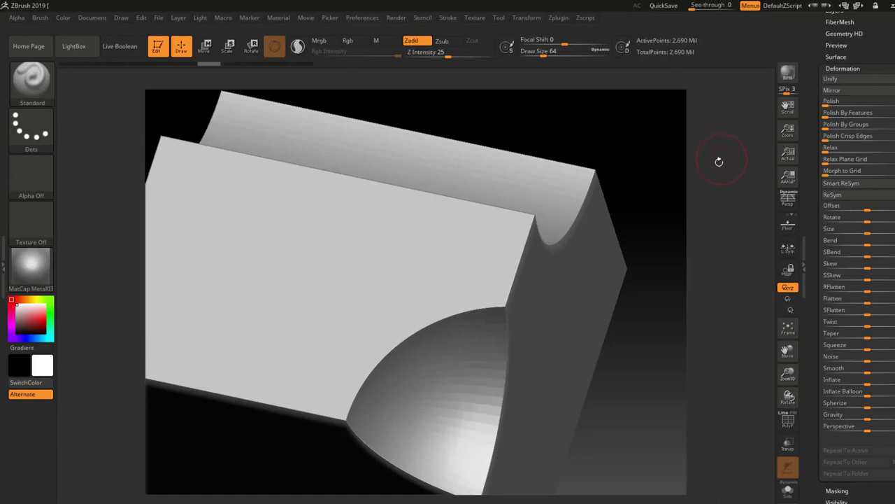
Apply Polish By Features at 49 to smooth the faceting on the cube's curved cuts
{"action": "left_click_drag", "start_coordinate": [719, 161], "coordinate": [643, 252]}
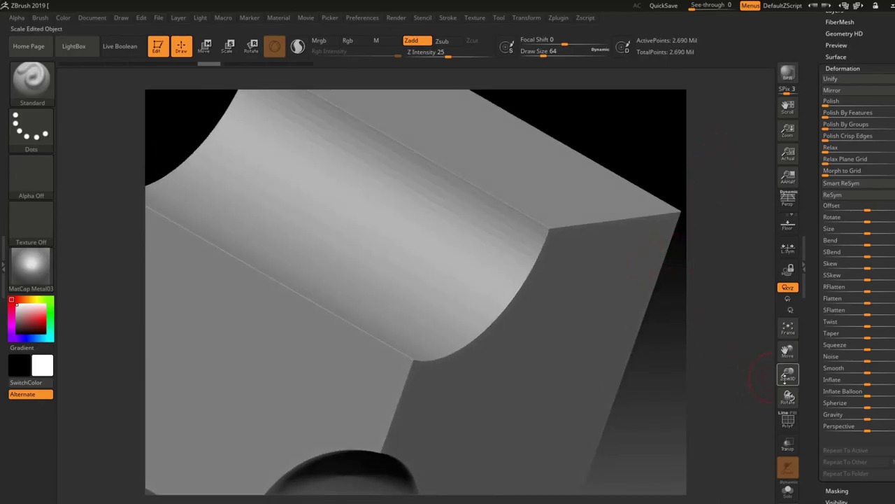
{"action": "left_click_drag", "start_coordinate": [785, 378], "coordinate": [762, 334]}
{"action": "left_click_drag", "start_coordinate": [600, 290], "coordinate": [595, 208]}
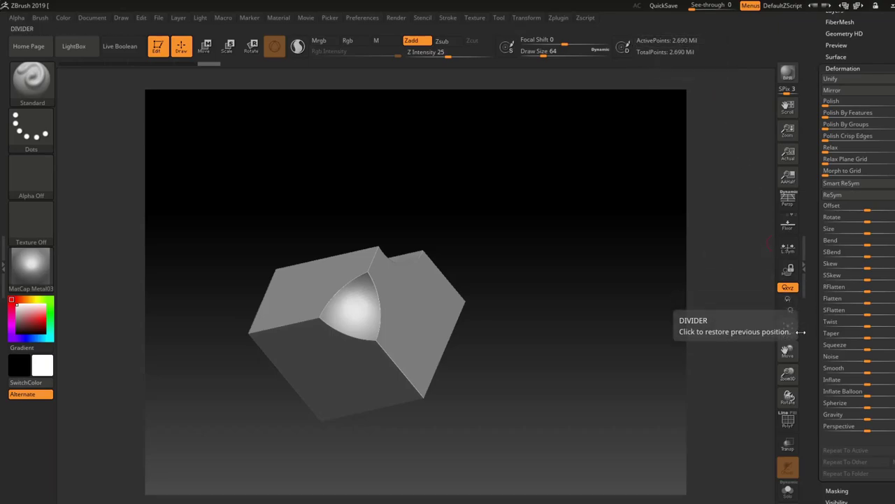
{"action": "left_click_drag", "start_coordinate": [785, 351], "coordinate": [815, 341]}
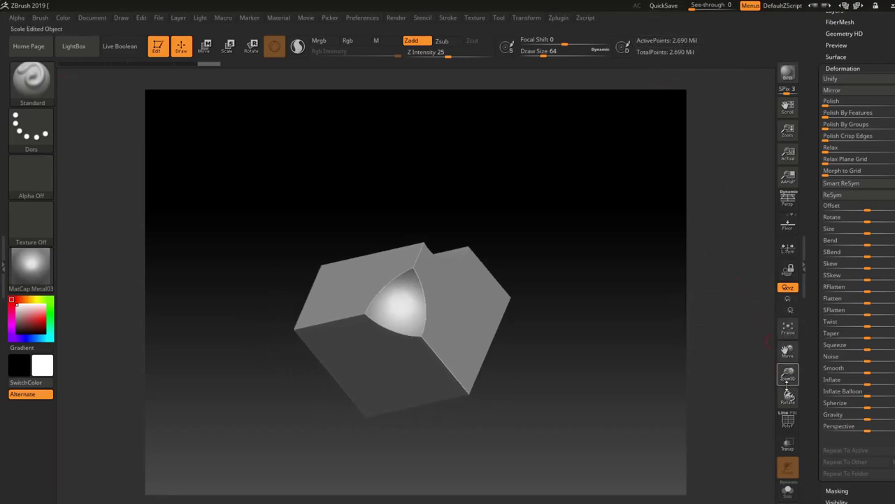
{"action": "left_click_drag", "start_coordinate": [788, 376], "coordinate": [740, 384]}
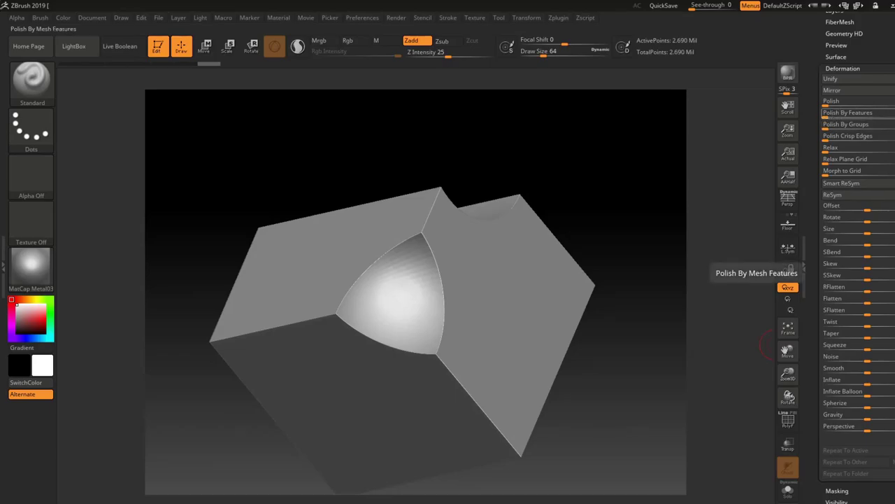
{"action": "left_click_drag", "start_coordinate": [825, 114], "coordinate": [837, 115]}
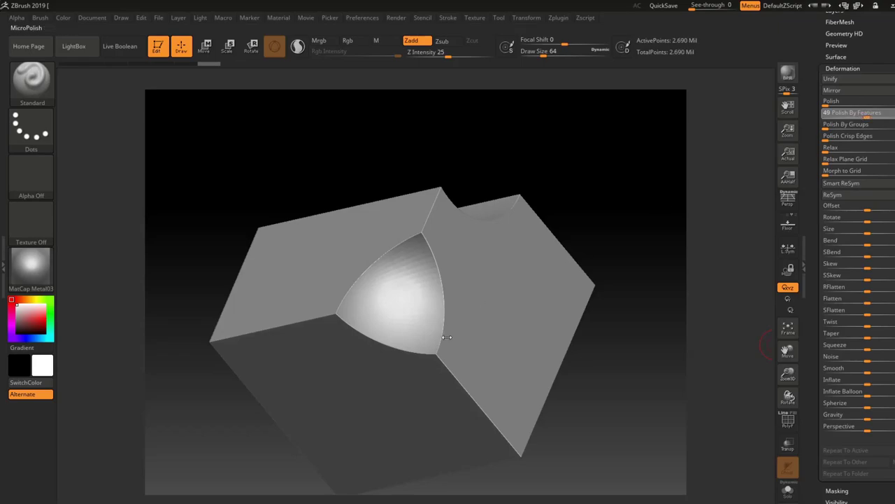
Smooth the cube's cylindrical cut further with Polish By Features at 22
{"action": "left_click_drag", "start_coordinate": [446, 337], "coordinate": [402, 311]}
{"action": "left_click_drag", "start_coordinate": [654, 207], "coordinate": [696, 298]}
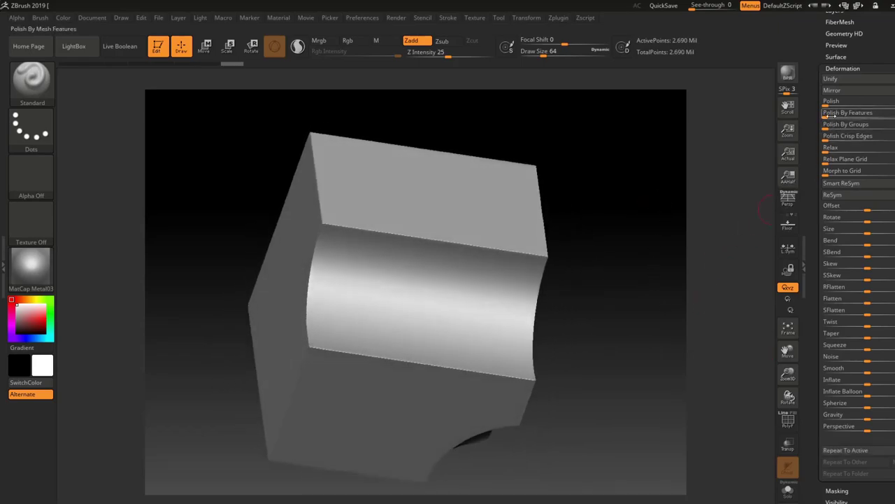
{"action": "left_click_drag", "start_coordinate": [825, 113], "coordinate": [841, 116]}
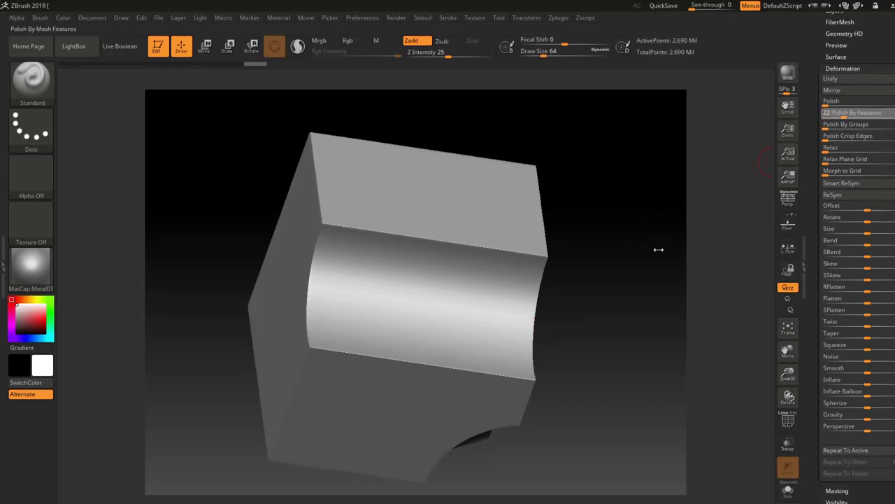
{"action": "left_click_drag", "start_coordinate": [605, 282], "coordinate": [720, 237]}
{"action": "left_click_drag", "start_coordinate": [605, 206], "coordinate": [635, 205]}
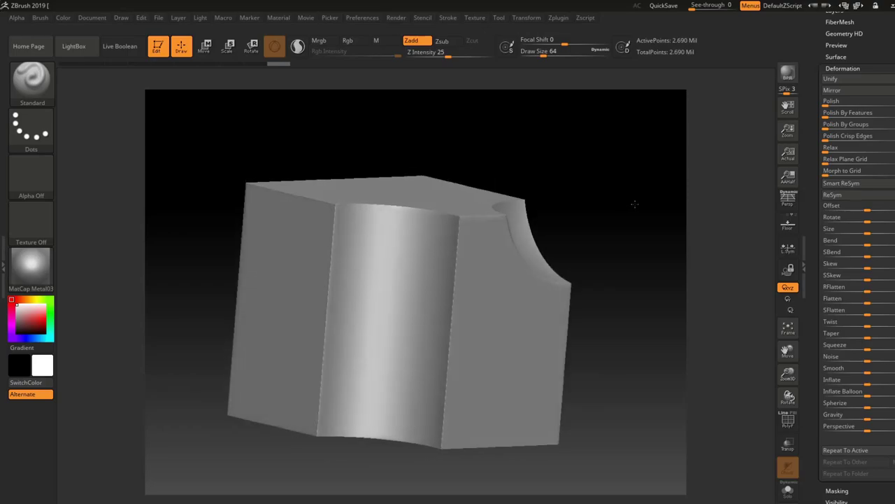
Apply Polish Crisp Edges at 10 and again at 33 to soften the cube's edges, and inspect the cuts
{"action": "left_click", "coordinate": [826, 140]}
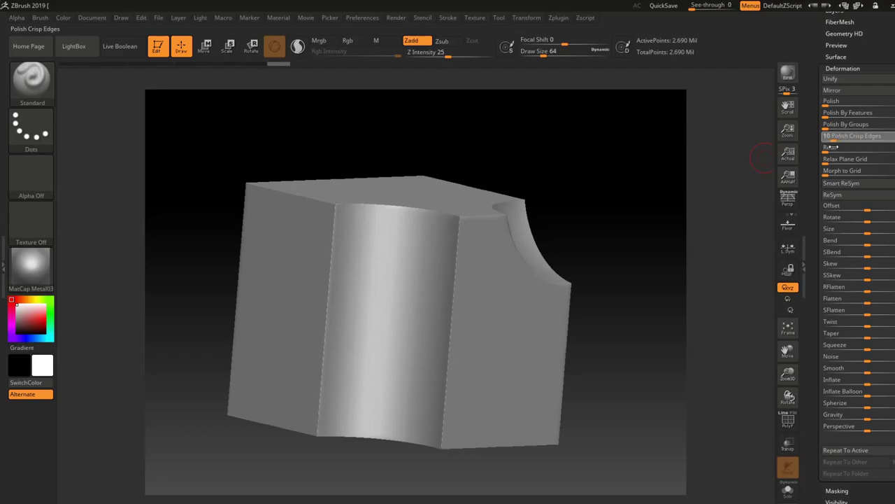
{"action": "left_click_drag", "start_coordinate": [636, 190], "coordinate": [613, 214]}
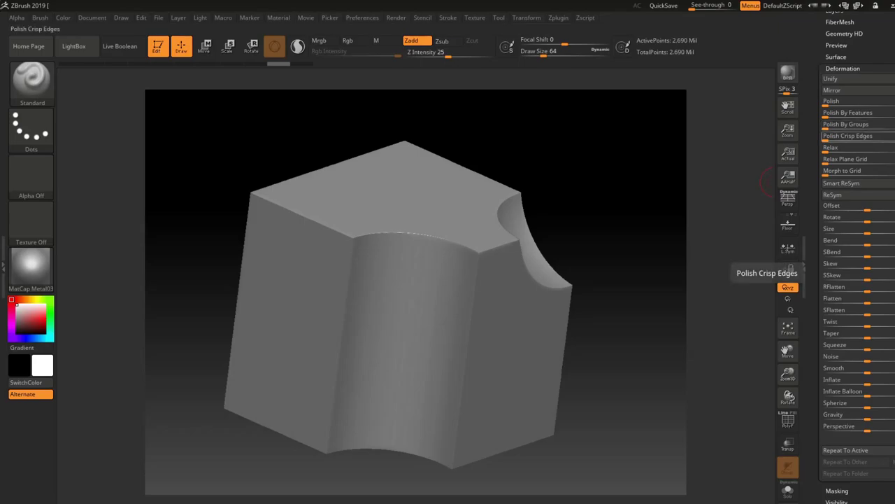
{"action": "left_click_drag", "start_coordinate": [824, 138], "coordinate": [853, 138]}
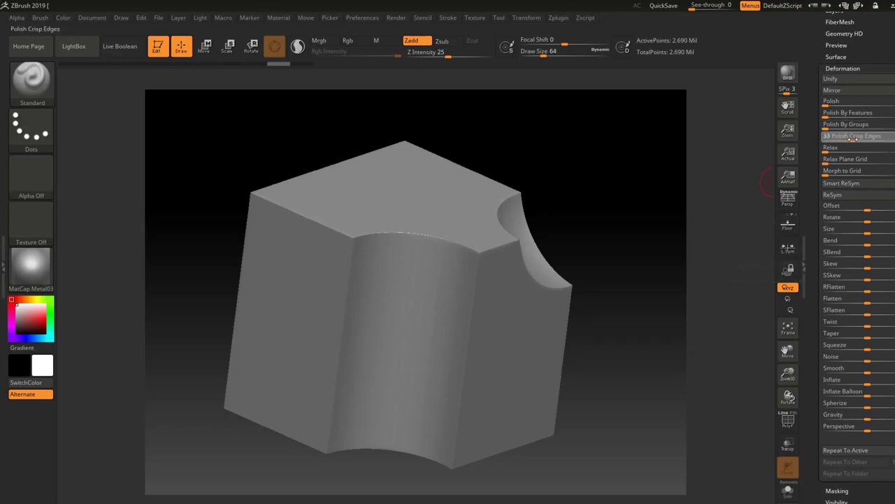
{"action": "left_click_drag", "start_coordinate": [681, 176], "coordinate": [597, 225]}
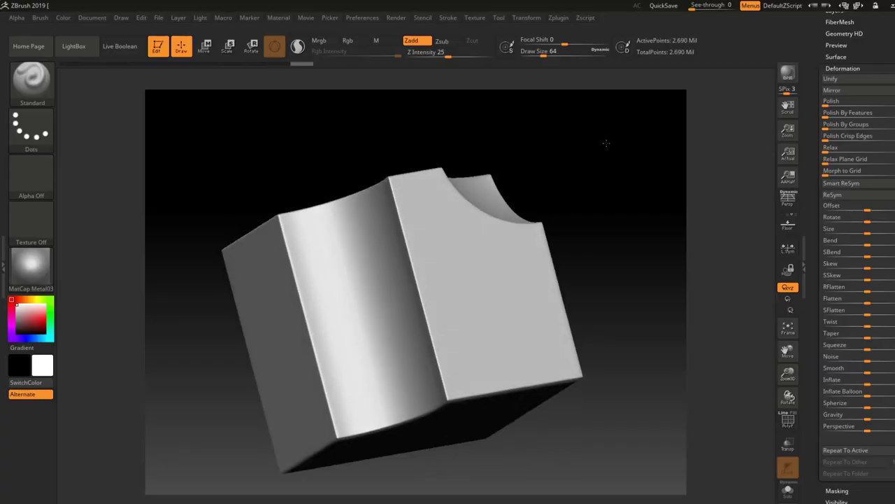
{"action": "left_click_drag", "start_coordinate": [605, 142], "coordinate": [636, 244]}
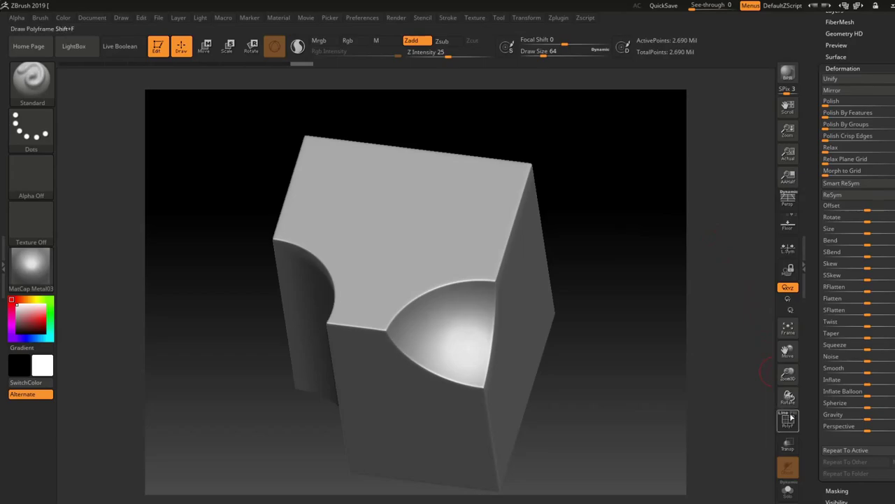
{"action": "left_click_drag", "start_coordinate": [780, 358], "coordinate": [794, 343]}
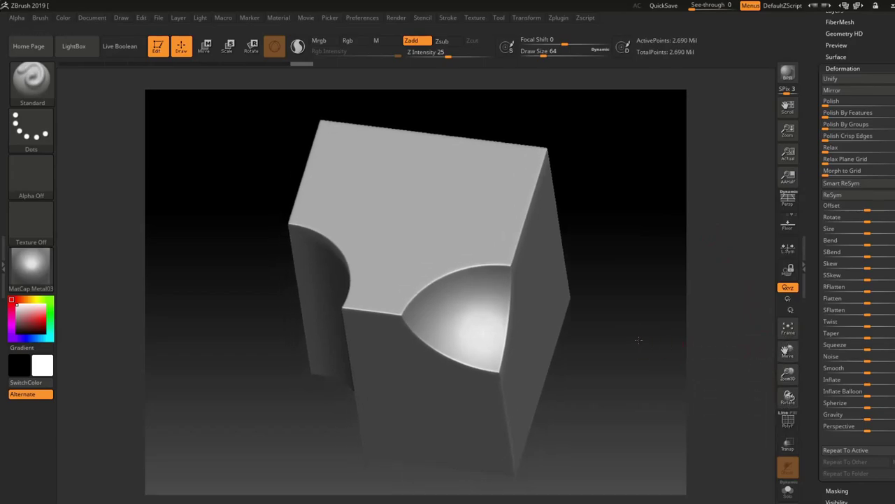
{"action": "left_click_drag", "start_coordinate": [637, 340], "coordinate": [652, 312]}
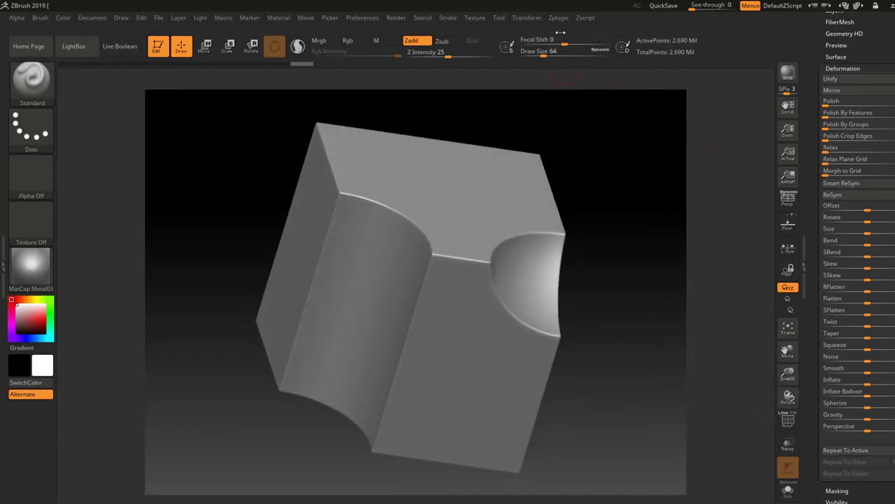
Export the polished cube to the Desktop as an FBX file named HIGH_rail
{"action": "left_click", "coordinate": [482, 18]}
{"action": "left_click", "coordinate": [498, 18]}
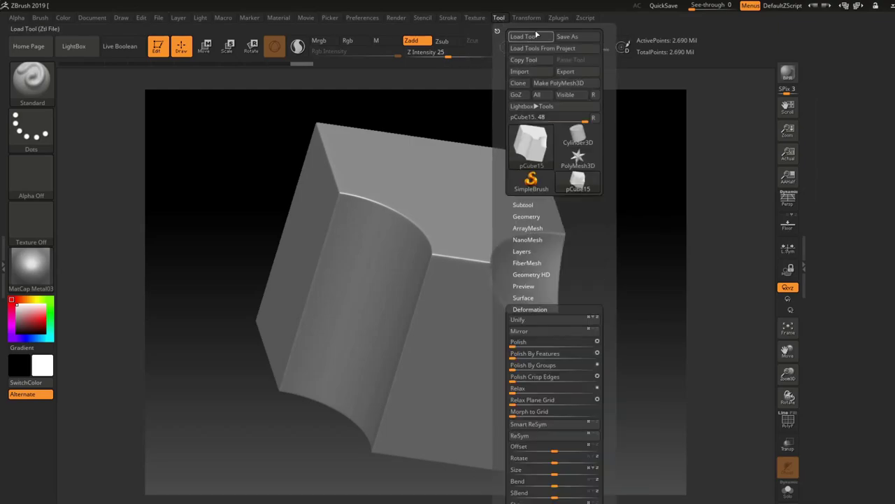
{"action": "left_click", "coordinate": [548, 25]}
{"action": "left_click", "coordinate": [499, 20]}
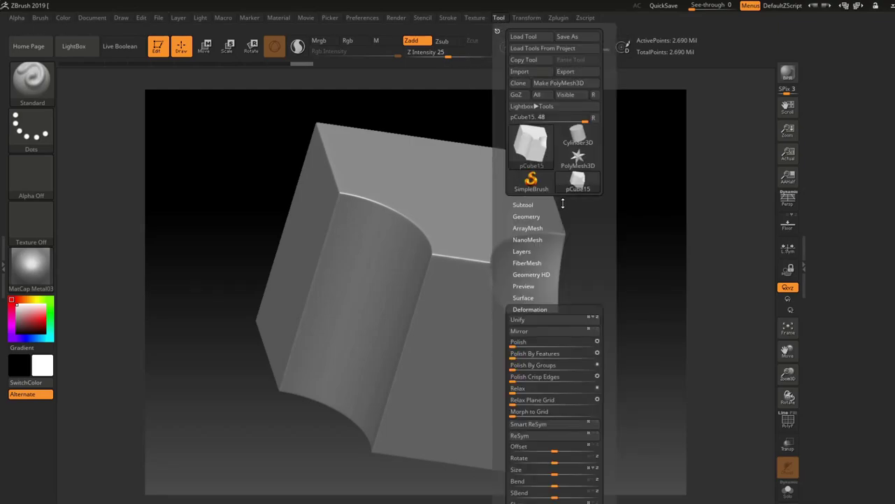
{"action": "left_click", "coordinate": [558, 18]}
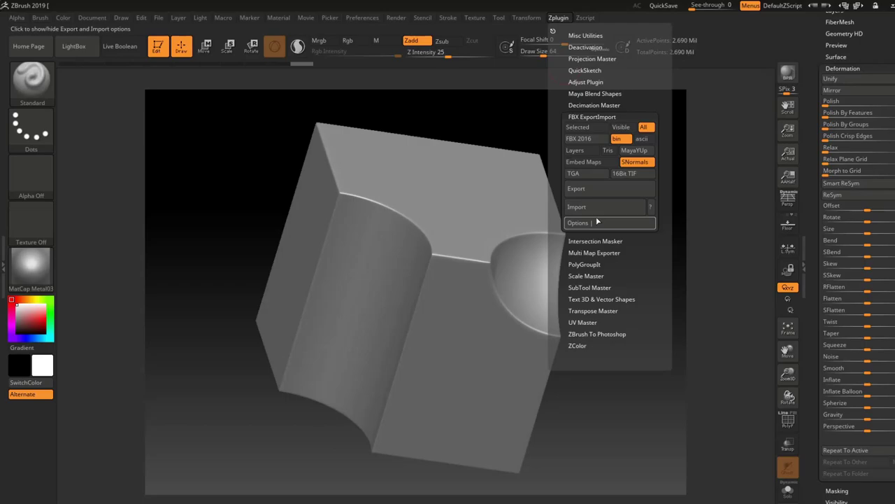
{"action": "left_click", "coordinate": [577, 189]}
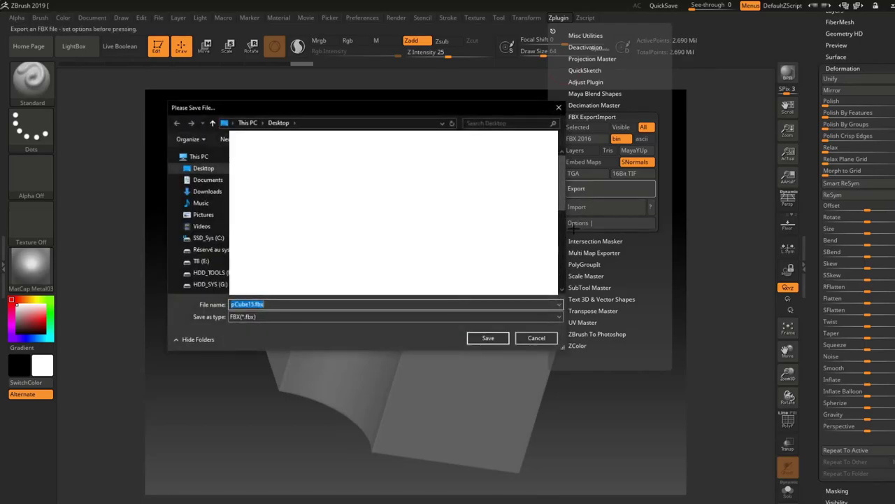
{"action": "type", "text": "H"}
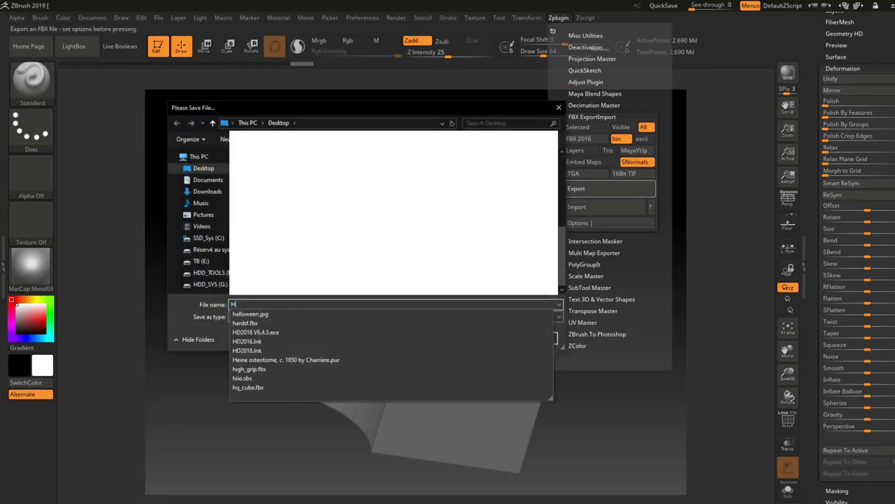
{"action": "type", "text": "IGH_ral"}
{"action": "key", "text": "BackSpace"}
{"action": "key", "text": "BackSpace"}
{"action": "key", "text": "BackSpace"}
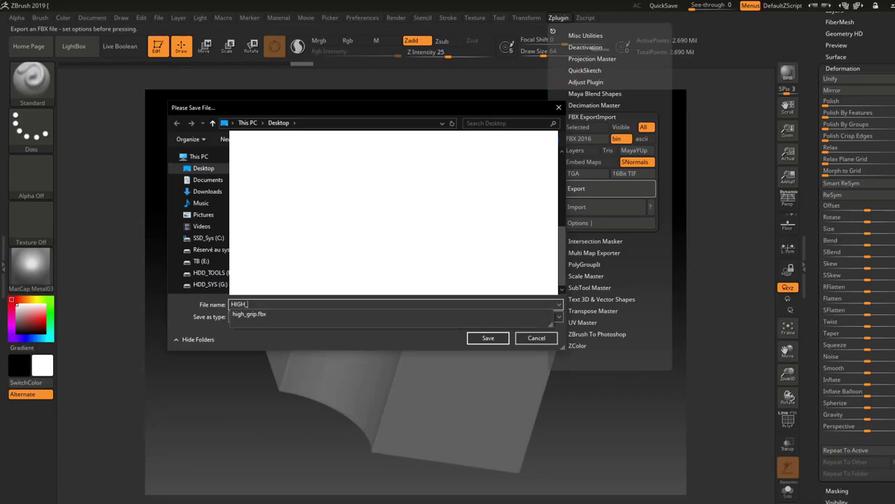
{"action": "type", "text": "rail"}
{"action": "key", "text": "Return"}
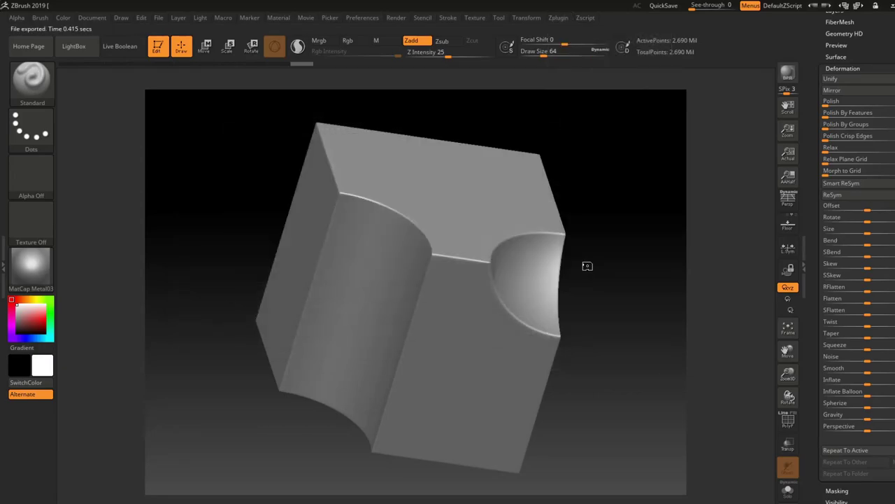
Switch to Maya, clear the face selection and bring the cube's cylindrical and spherical cuts into view in object mode
{"action": "left_click_drag", "start_coordinate": [595, 248], "coordinate": [802, 47]}
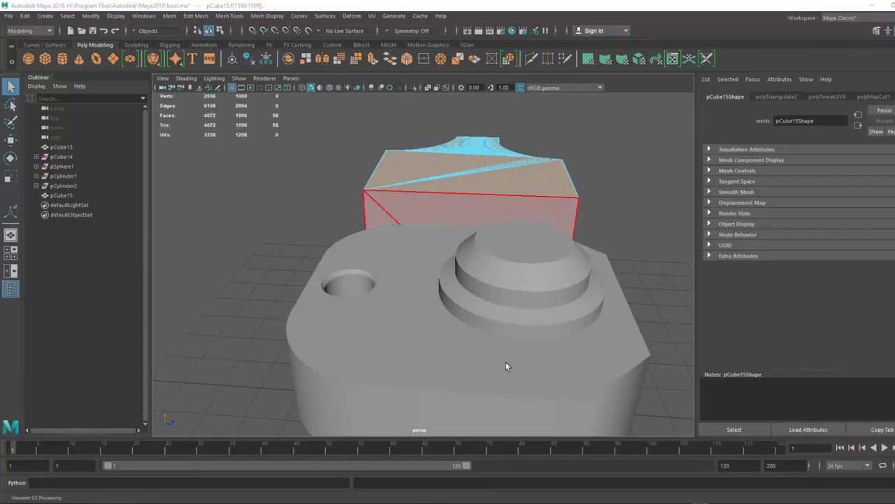
{"action": "left_click", "coordinate": [274, 291]}
{"action": "left_click_drag", "start_coordinate": [274, 291], "coordinate": [426, 251], "text": "alt"}
{"action": "left_click_drag", "start_coordinate": [572, 321], "coordinate": [572, 321]}
{"action": "left_click_drag", "start_coordinate": [537, 305], "coordinate": [365, 304], "text": "alt"}
{"action": "right_click_drag", "start_coordinate": [364, 303], "coordinate": [324, 171], "text": "alt"}
{"action": "left_click_drag", "start_coordinate": [324, 171], "coordinate": [351, 205], "text": "alt"}
{"action": "right_click_drag", "start_coordinate": [350, 204], "coordinate": [335, 186], "text": "alt"}
{"action": "left_click_drag", "start_coordinate": [335, 186], "coordinate": [467, 227], "text": "alt"}
{"action": "right_click_drag", "start_coordinate": [380, 200], "coordinate": [428, 180]}
Undo the recent selections and the triangulation of the cut cube, and deselect everything
{"action": "key", "text": "ctrl+z"}
{"action": "key", "text": "ctrl+z"}
{"action": "key", "text": "ctrl+z"}
{"action": "key", "text": "ctrl+z"}
{"action": "key", "text": "ctrl+z"}
{"action": "key", "text": "ctrl+z"}
{"action": "key", "text": "ctrl+z"}
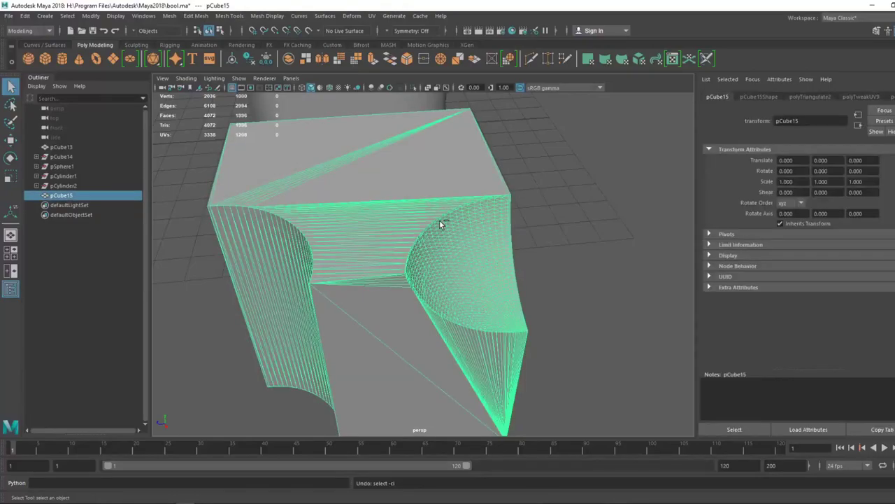
{"action": "key", "text": "ctrl+z"}
{"action": "key", "text": "ctrl+z"}
{"action": "key", "text": "ctrl+z"}
{"action": "key", "text": "ctrl+z"}
{"action": "key", "text": "ctrl+z"}
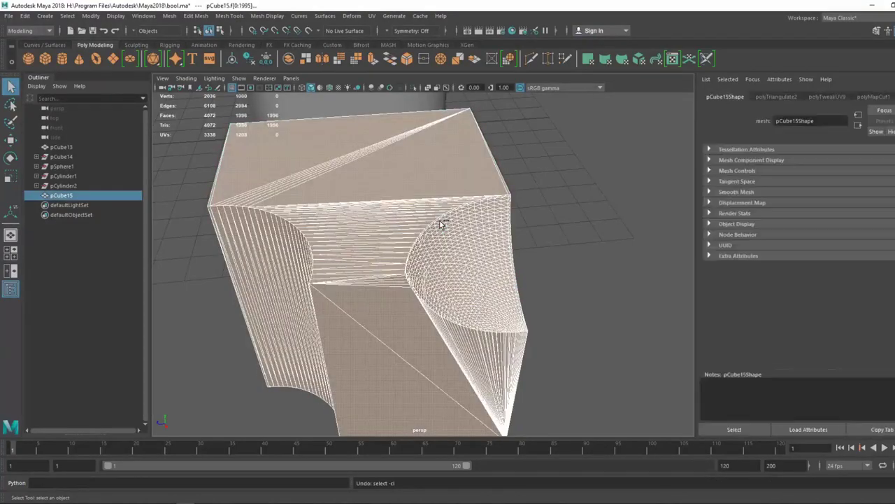
{"action": "left_click", "coordinate": [556, 232]}
{"action": "left_click_drag", "start_coordinate": [555, 232], "coordinate": [525, 243], "text": "alt"}
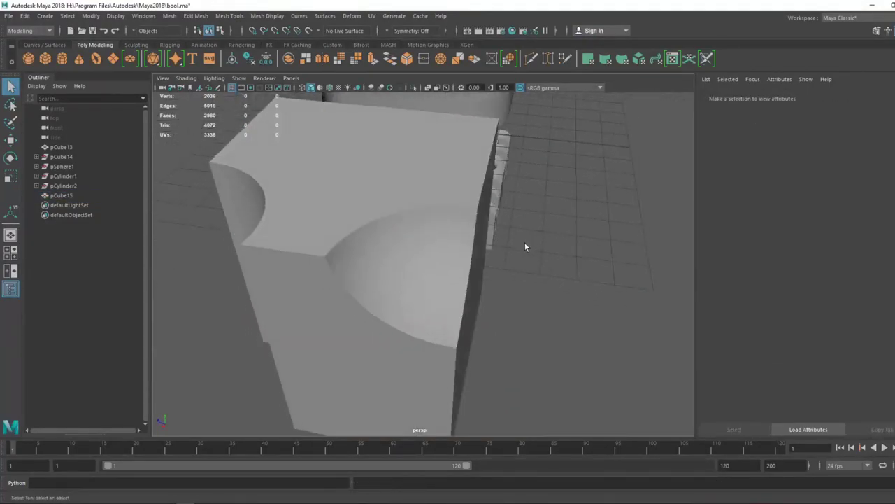
Select the cut cube and switch to edge selection close up on its spherical corner cut
{"action": "left_click", "coordinate": [370, 221]}
{"action": "left_click_drag", "start_coordinate": [370, 221], "coordinate": [362, 274], "text": "alt"}
{"action": "scroll", "coordinate": [464, 235], "scroll_direction": "up", "scroll_amount": 8}
{"action": "right_click_drag", "start_coordinate": [362, 275], "coordinate": [296, 159], "text": "alt"}
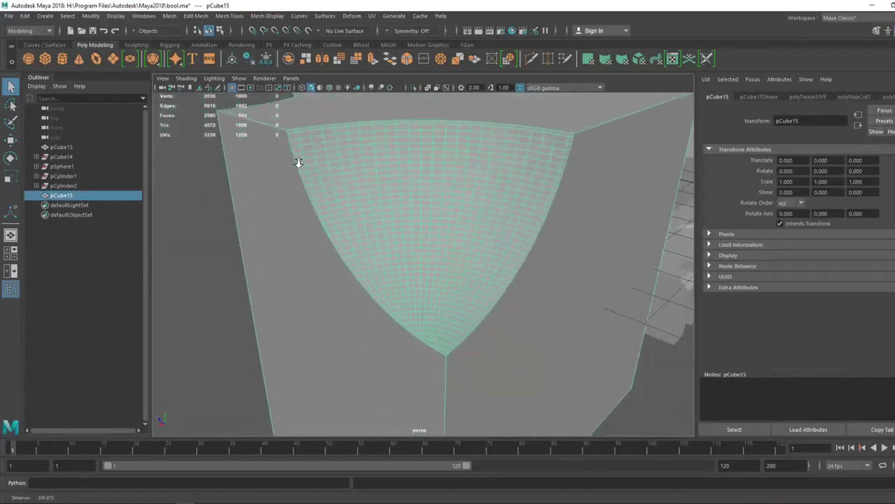
{"action": "middle_click_drag", "start_coordinate": [297, 159], "coordinate": [362, 231], "text": "alt"}
{"action": "right_click_drag", "start_coordinate": [362, 230], "coordinate": [397, 359], "text": "alt"}
{"action": "right_click_drag", "start_coordinate": [306, 158], "coordinate": [305, 133]}
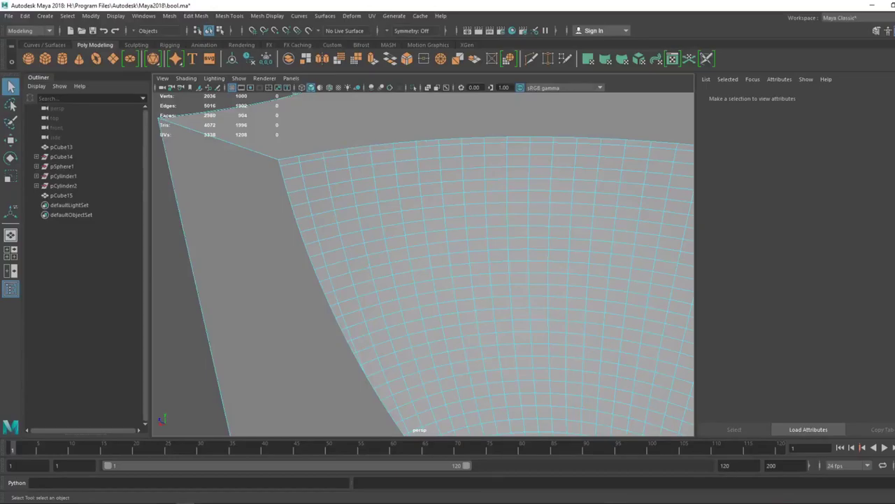
{"action": "left_click", "coordinate": [68, 15]}
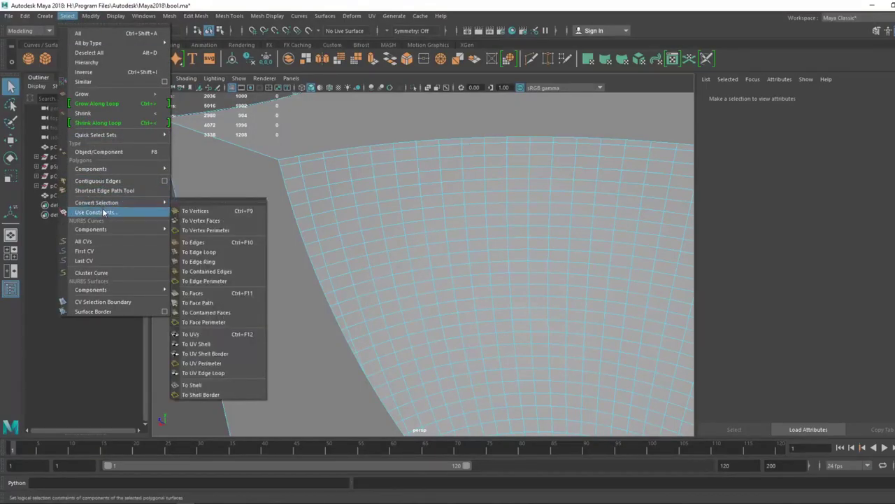
{"action": "left_click", "coordinate": [103, 214]}
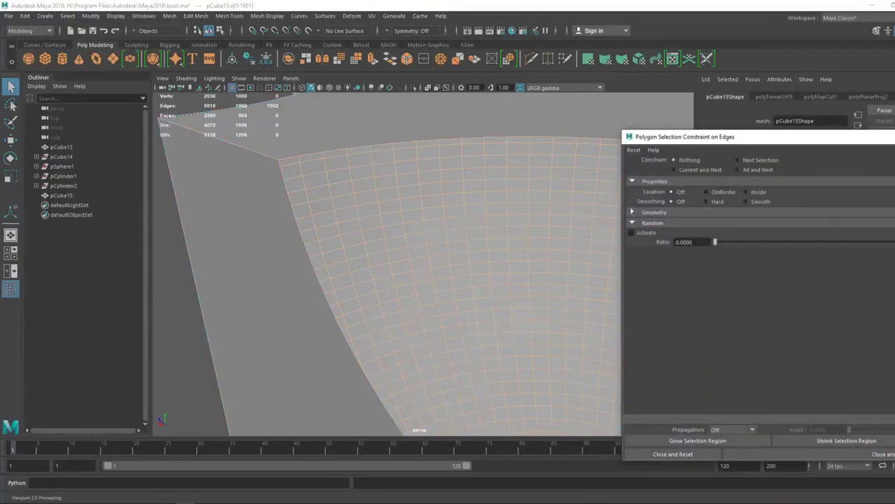
{"action": "left_click", "coordinate": [894, 136]}
{"action": "right_click_drag", "start_coordinate": [416, 178], "coordinate": [415, 157]}
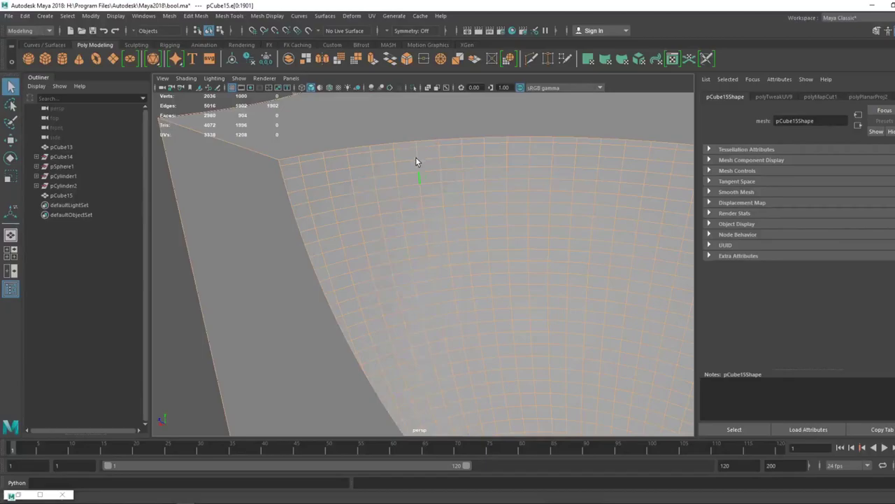
{"action": "left_click", "coordinate": [161, 248]}
Select every second edge loop in both directions across the spherical cut and delete them with their vertices
{"action": "left_click", "coordinate": [323, 163]}
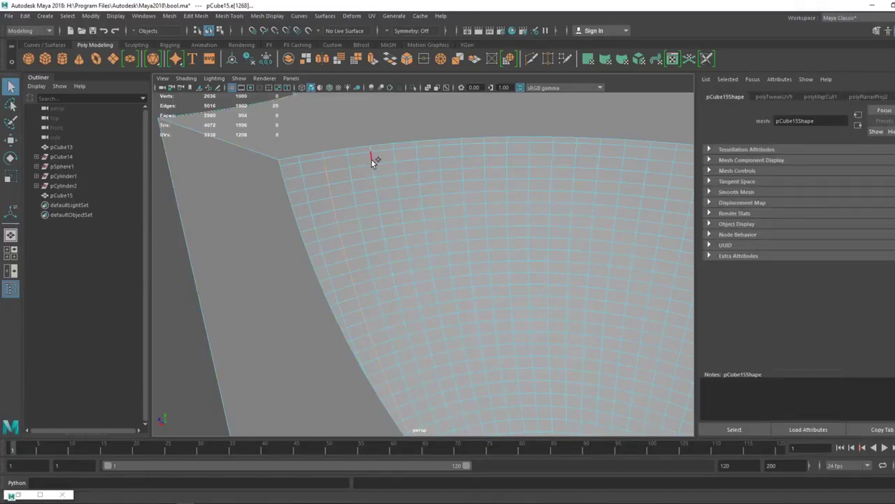
{"action": "left_click", "coordinate": [419, 151]}
{"action": "middle_click_drag", "start_coordinate": [600, 242], "coordinate": [443, 229], "text": "alt"}
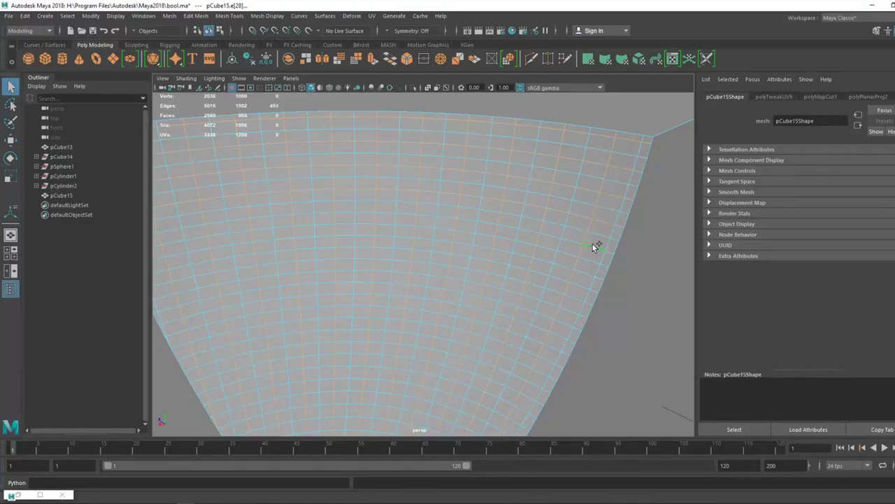
{"action": "double_click", "coordinate": [565, 242], "text": "shift"}
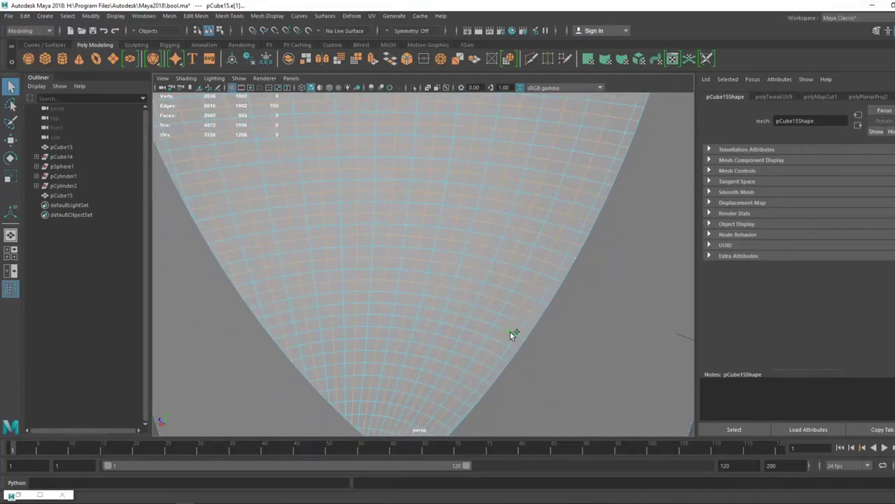
{"action": "left_click_drag", "start_coordinate": [454, 410], "coordinate": [542, 306], "text": "alt"}
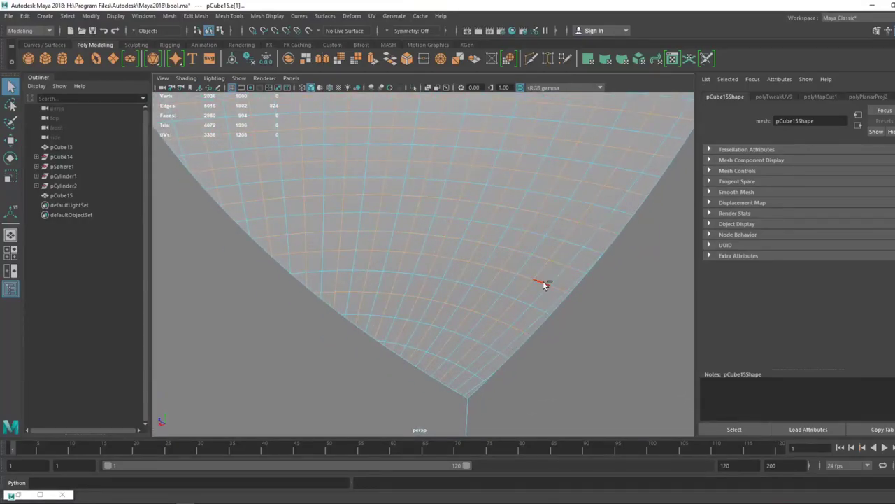
{"action": "left_click_drag", "start_coordinate": [502, 291], "coordinate": [306, 252], "text": "alt"}
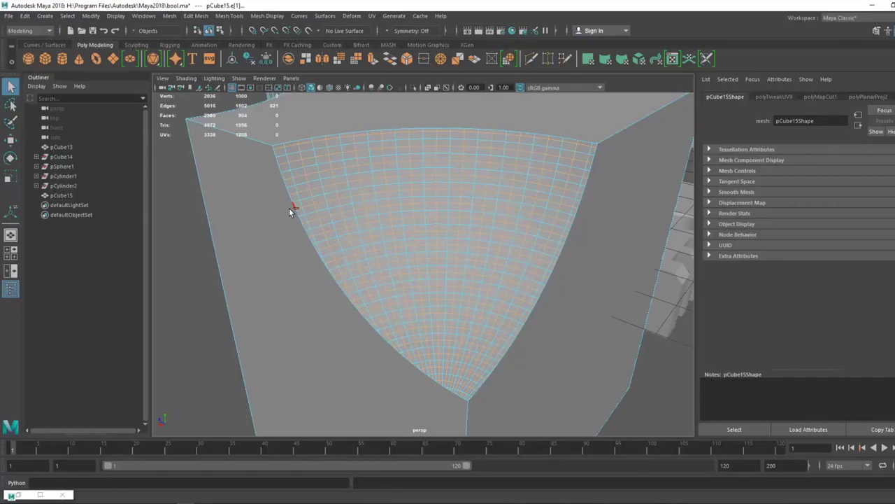
{"action": "key", "text": "ctrl+Delete"}
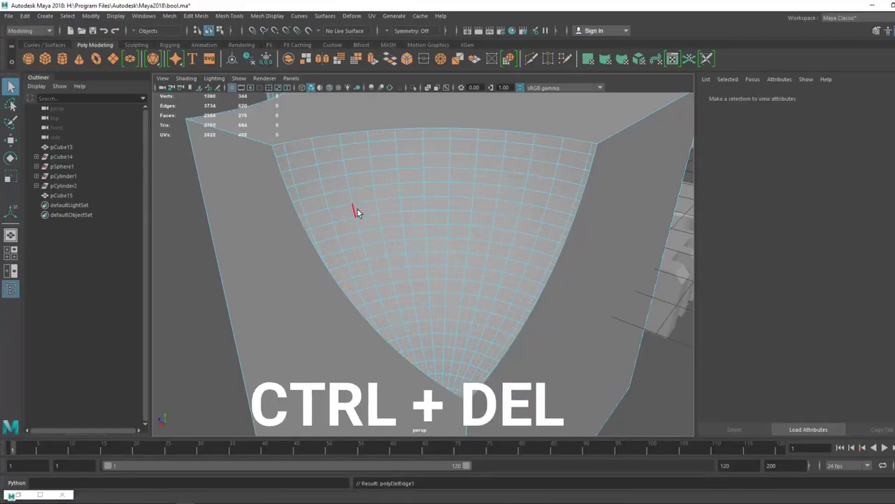
Thin the spherical cut again by deleting every second remaining edge loop in both directions, including vertices
{"action": "left_click_drag", "start_coordinate": [357, 210], "coordinate": [336, 179], "text": "alt"}
{"action": "left_click", "coordinate": [333, 182]}
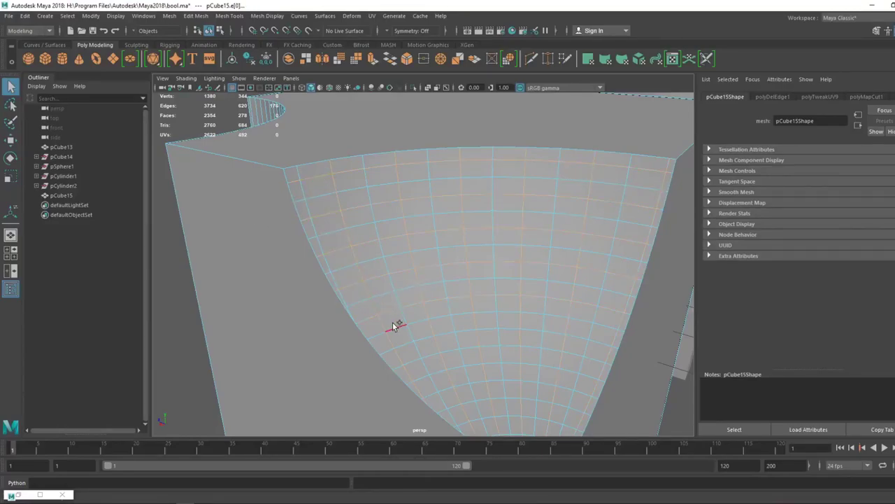
{"action": "middle_click_drag", "start_coordinate": [513, 393], "coordinate": [505, 332], "text": "alt"}
{"action": "double_click", "coordinate": [517, 365], "text": "shift"}
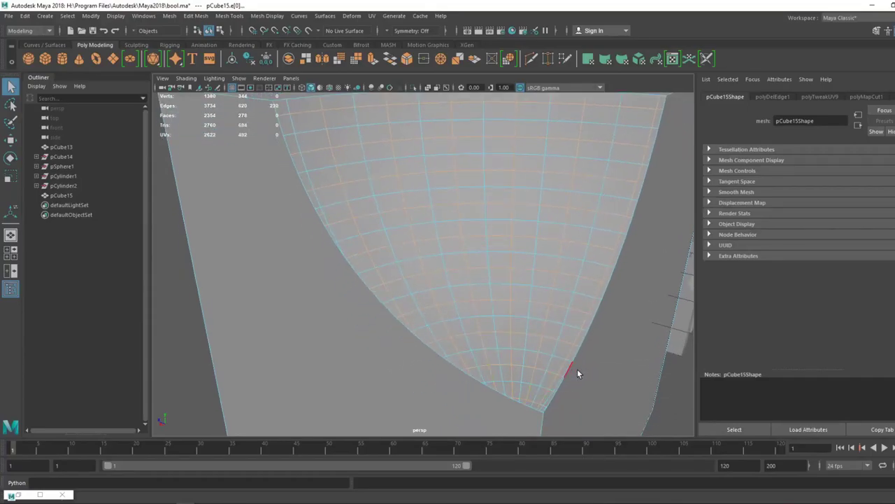
{"action": "key", "text": "ctrl+Delete"}
{"action": "scroll", "coordinate": [577, 373], "scroll_direction": "down", "scroll_amount": 10}
Select every second vertical edge across the cylindrical corner cut and delete them with their vertices
{"action": "left_click_drag", "start_coordinate": [476, 158], "coordinate": [553, 182], "text": "alt"}
{"action": "scroll", "coordinate": [340, 214], "scroll_direction": "up", "scroll_amount": 10}
{"action": "middle_click_drag", "start_coordinate": [340, 214], "coordinate": [331, 269], "text": "alt"}
{"action": "left_click", "coordinate": [329, 265]}
{"action": "left_click", "coordinate": [363, 265], "text": "shift"}
{"action": "left_click", "coordinate": [397, 262], "text": "shift"}
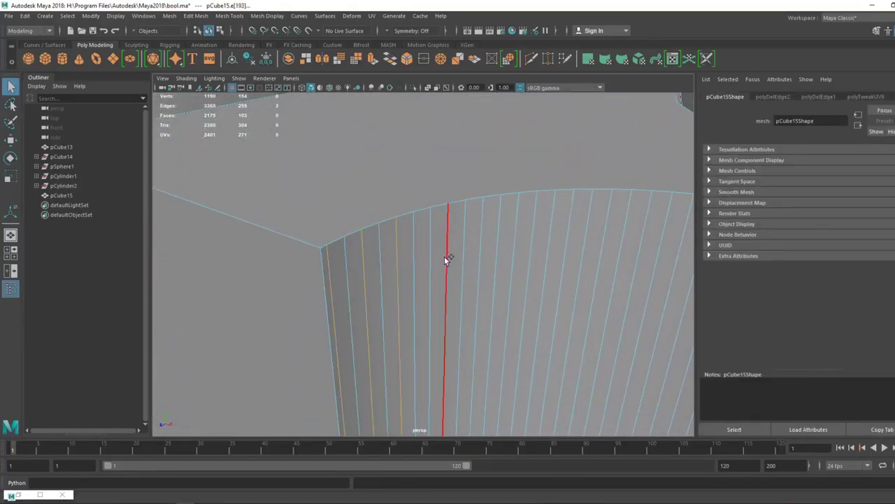
{"action": "left_click", "coordinate": [433, 247], "text": "shift"}
{"action": "left_click", "coordinate": [464, 246], "text": "shift"}
{"action": "left_click", "coordinate": [534, 246], "text": "shift"}
{"action": "left_click", "coordinate": [643, 257], "text": "shift"}
{"action": "left_click", "coordinate": [680, 269], "text": "shift"}
{"action": "middle_click_drag", "start_coordinate": [680, 269], "coordinate": [533, 229], "text": "alt"}
{"action": "left_click", "coordinate": [581, 226], "text": "shift"}
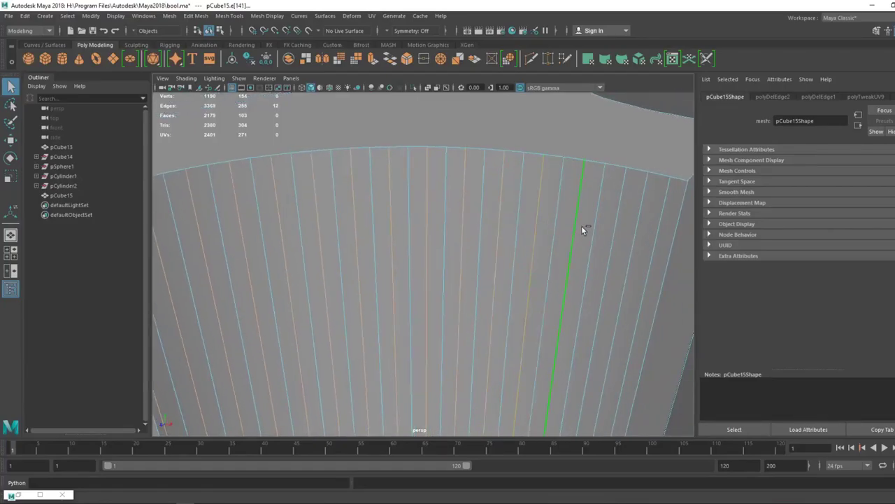
{"action": "left_click", "coordinate": [618, 229], "text": "shift"}
{"action": "left_click", "coordinate": [658, 236], "text": "shift"}
{"action": "scroll", "coordinate": [418, 193], "scroll_direction": "down", "scroll_amount": 10}
{"action": "key", "text": "ctrl+Delete"}
Switch the cut cube to face selection, pick a few of its flat sides, and select all faces of the spherical cut
{"action": "left_click_drag", "start_coordinate": [417, 273], "coordinate": [396, 211], "text": "alt"}
{"action": "left_click_drag", "start_coordinate": [407, 212], "coordinate": [361, 240], "text": "alt"}
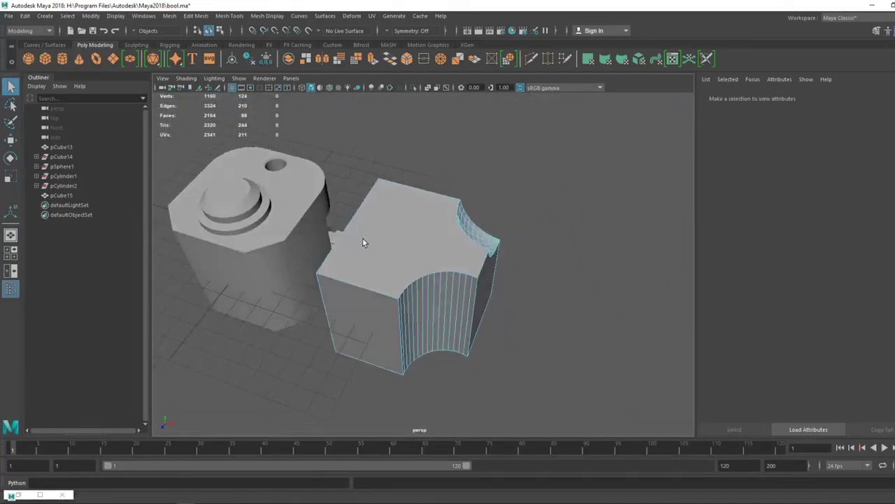
{"action": "right_click", "coordinate": [399, 231]}
{"action": "right_click_drag", "start_coordinate": [436, 228], "coordinate": [460, 235]}
{"action": "left_click", "coordinate": [419, 249]}
{"action": "left_click", "coordinate": [353, 326]}
{"action": "left_click", "coordinate": [485, 297]}
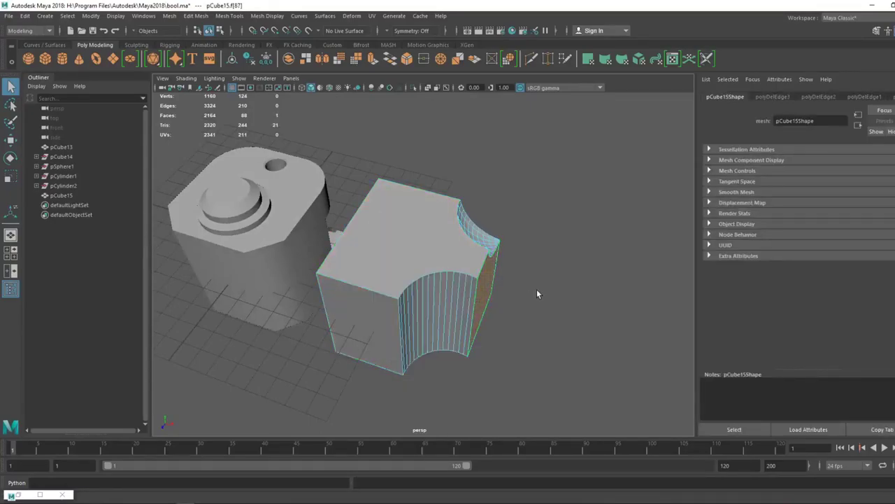
{"action": "left_click_drag", "start_coordinate": [537, 289], "coordinate": [437, 266], "text": "alt"}
{"action": "left_click", "coordinate": [442, 273]}
{"action": "left_click_drag", "start_coordinate": [525, 269], "coordinate": [615, 250], "text": "alt"}
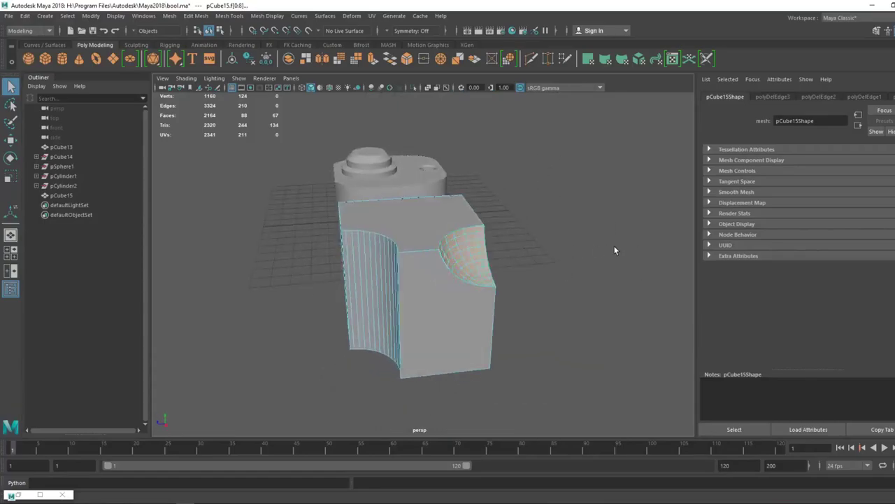
Open the UV Editor beside the viewport and set the cube's component selection for working on UV shells
{"action": "left_click", "coordinate": [371, 15]}
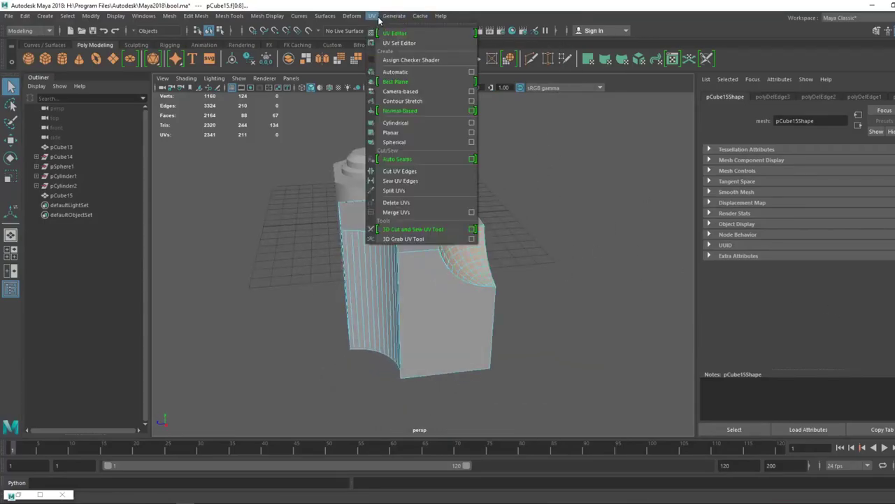
{"action": "left_click", "coordinate": [406, 33]}
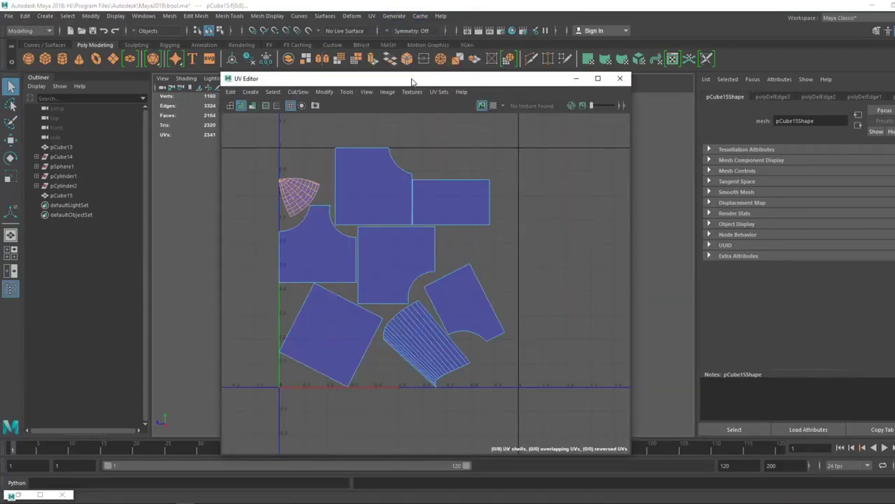
{"action": "left_click_drag", "start_coordinate": [412, 82], "coordinate": [767, 98]}
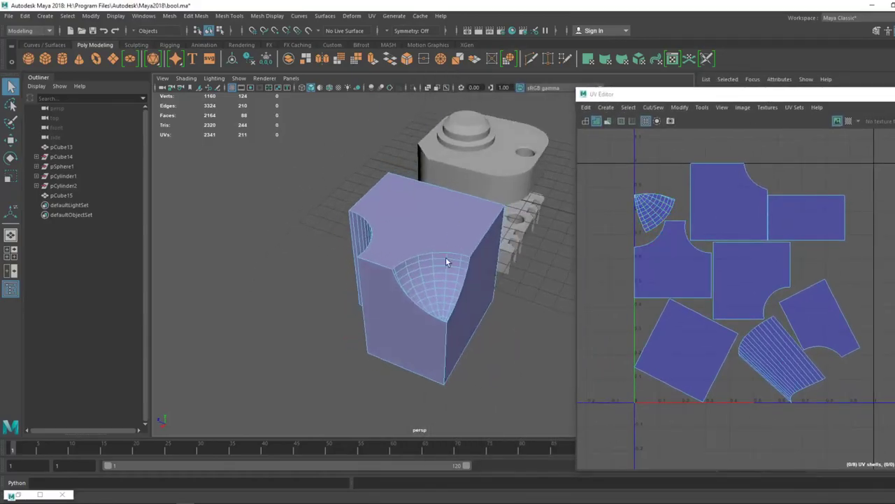
{"action": "right_click_drag", "start_coordinate": [446, 258], "coordinate": [422, 288]}
{"action": "right_click_drag", "start_coordinate": [459, 262], "coordinate": [489, 284]}
{"action": "left_click", "coordinate": [436, 261]}
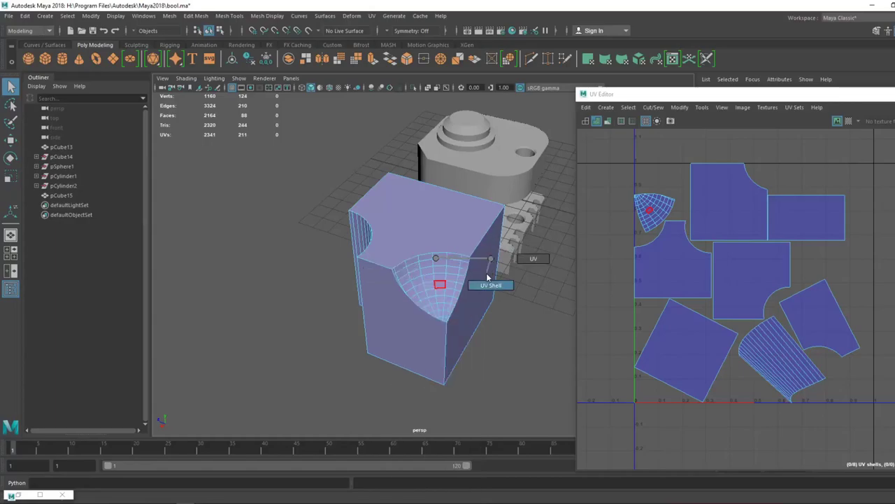
Select the tilted square shell of the uncut side face and apply an automatic UV projection to it
{"action": "left_click", "coordinate": [761, 280]}
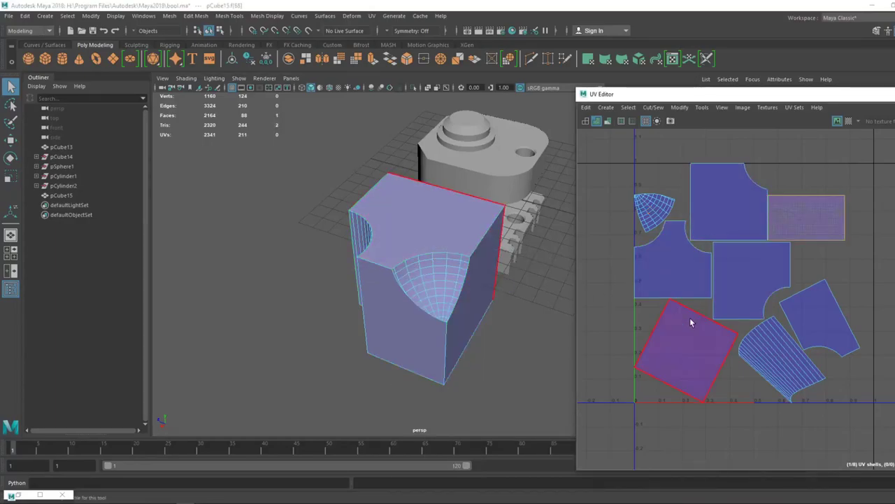
{"action": "left_click", "coordinate": [637, 61]}
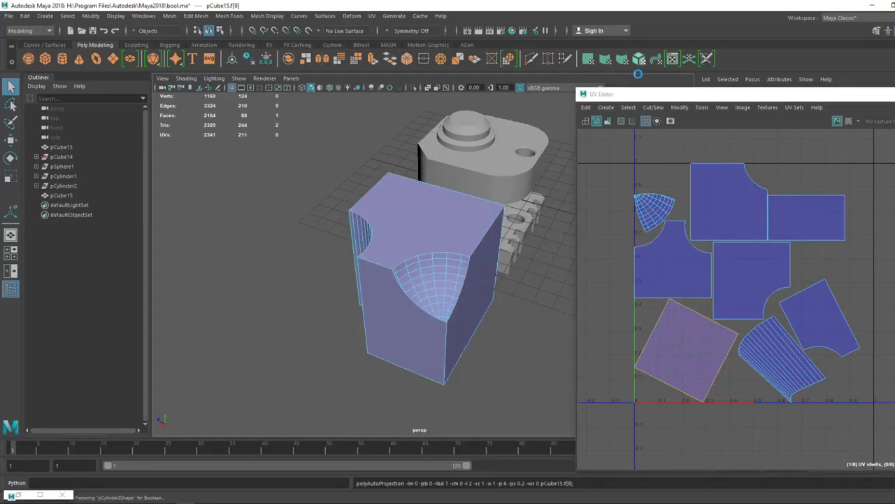
{"action": "left_click", "coordinate": [744, 282]}
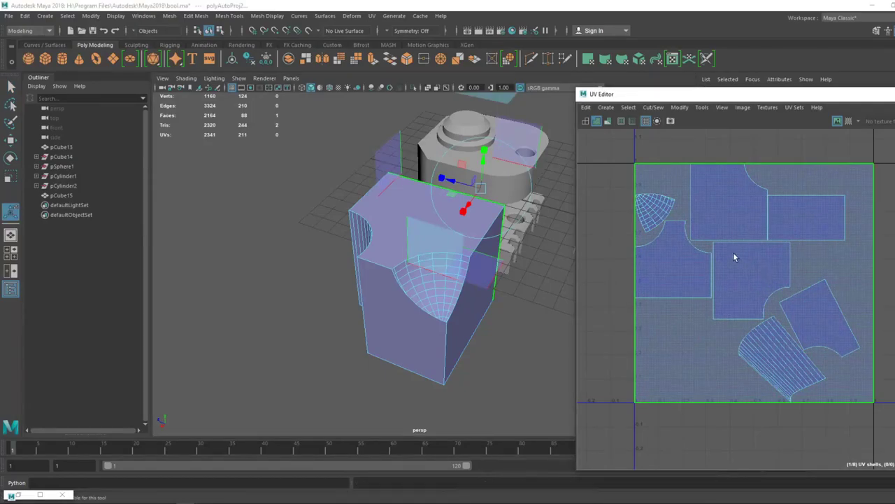
{"action": "left_click", "coordinate": [733, 253]}
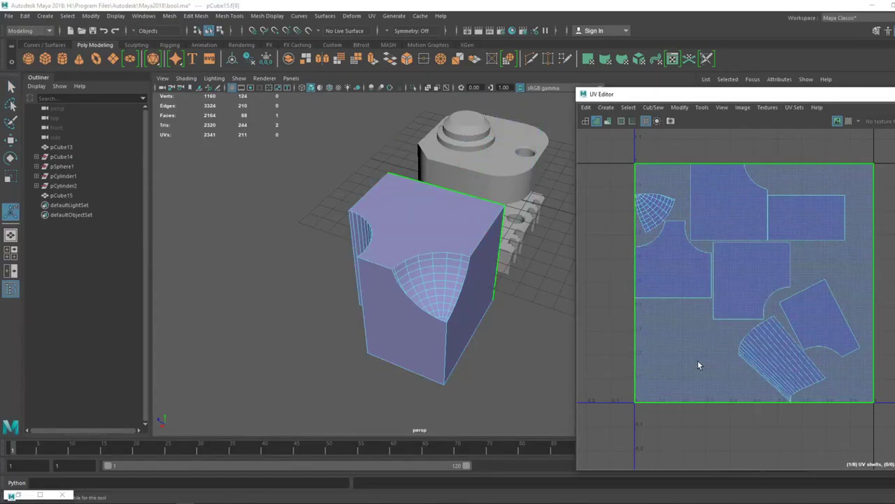
Scale down the projected square shell and move it into the empty area beside the cylindrical cut's shell
{"action": "key", "text": "r"}
{"action": "left_click_drag", "start_coordinate": [754, 282], "coordinate": [709, 317]}
{"action": "key", "text": "w"}
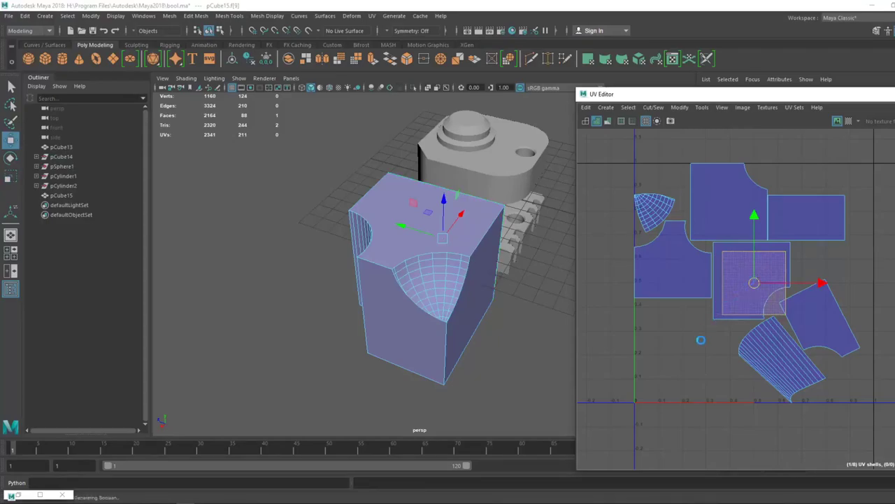
{"action": "left_click_drag", "start_coordinate": [753, 282], "coordinate": [692, 352]}
{"action": "left_click", "coordinate": [581, 127]}
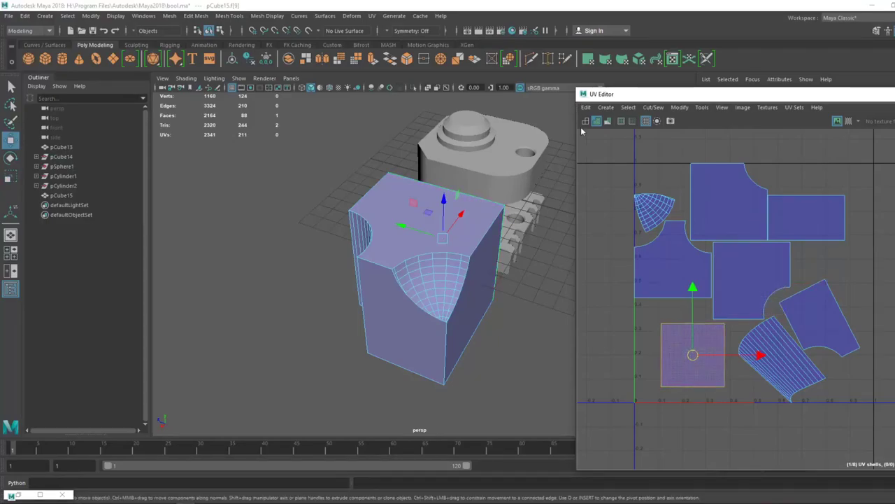
Select the UV shell of the cylindrical cut and apply a cylindrical projection to it
{"action": "left_click", "coordinate": [764, 375]}
{"action": "left_click_drag", "start_coordinate": [280, 240], "coordinate": [421, 192], "text": "alt"}
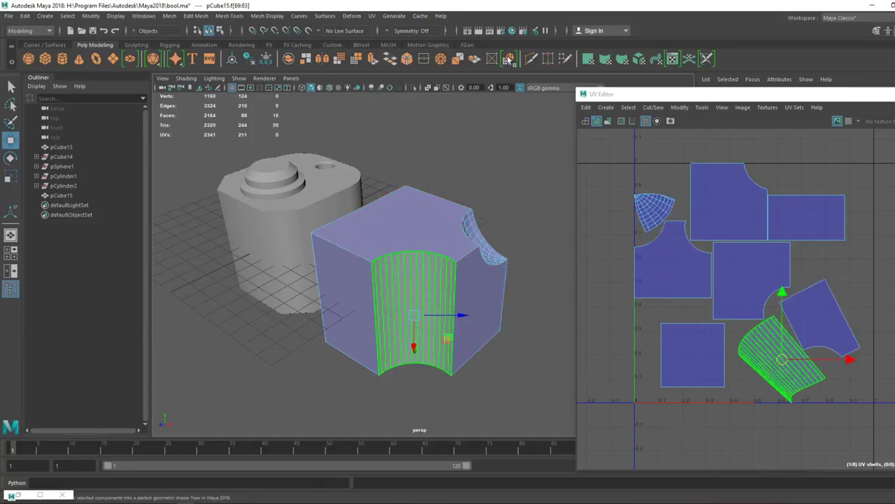
{"action": "left_click", "coordinate": [605, 60]}
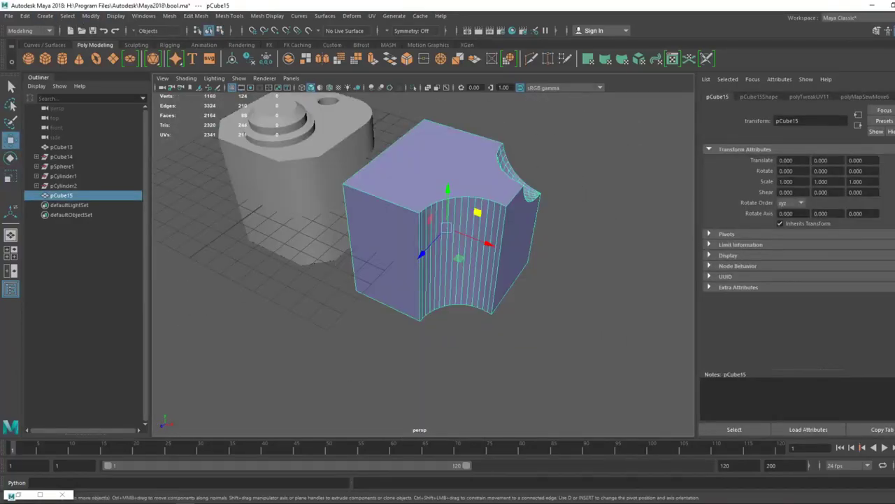
Triangulate the cut cube, then deselect and reselect it to check the new triangle edges
{"action": "left_click_drag", "start_coordinate": [357, 234], "coordinate": [476, 294], "text": "alt"}
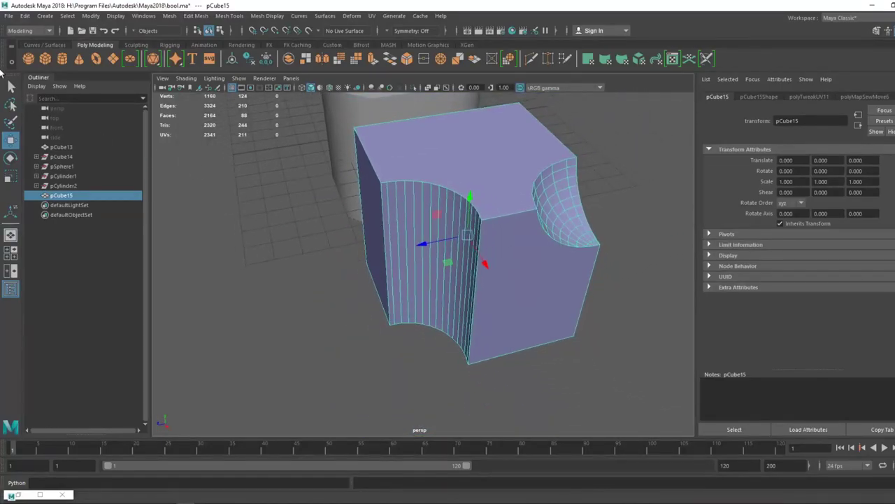
{"action": "left_click", "coordinate": [91, 16]}
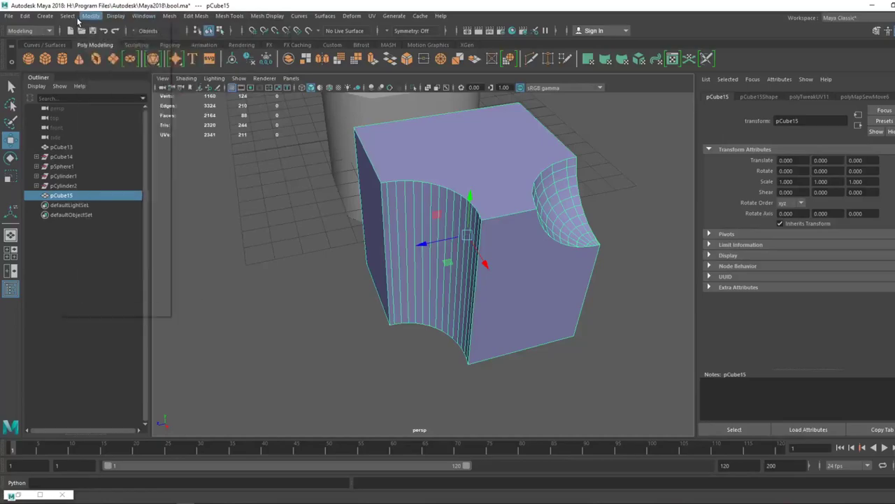
{"action": "left_click", "coordinate": [191, 119]}
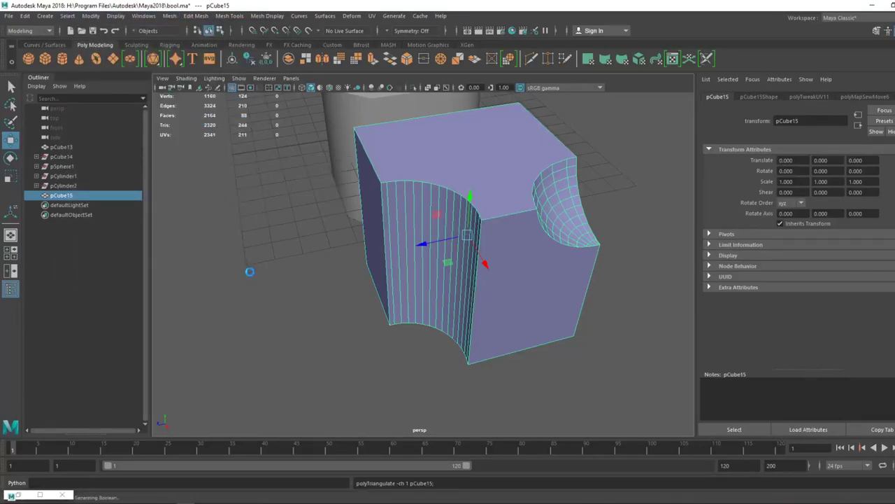
{"action": "left_click", "coordinate": [322, 251]}
{"action": "left_click_drag", "start_coordinate": [323, 251], "coordinate": [397, 258], "text": "alt"}
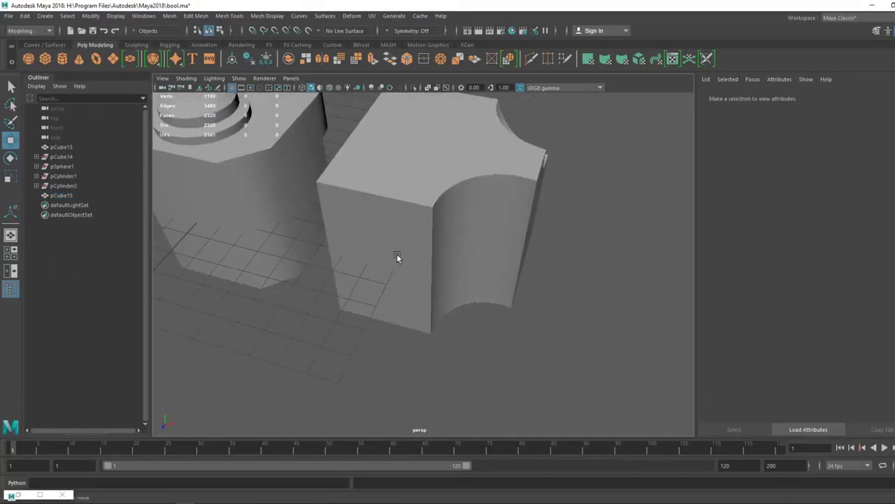
{"action": "left_click", "coordinate": [416, 218]}
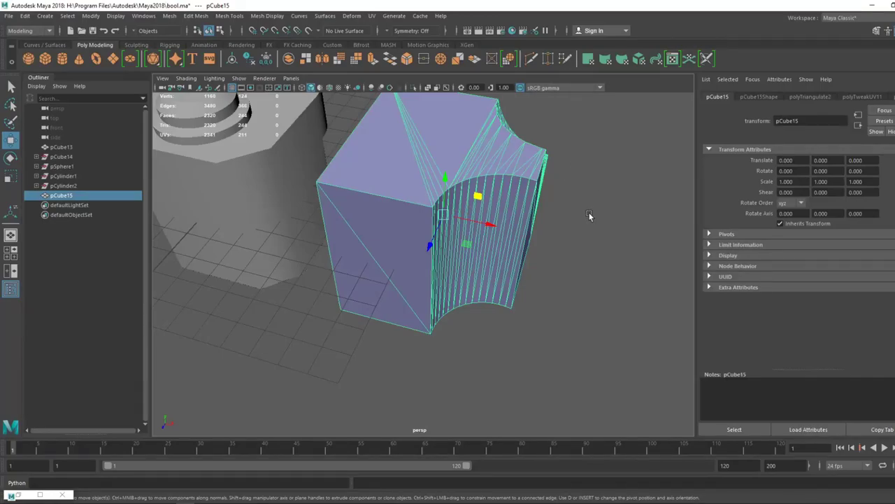
{"action": "left_click_drag", "start_coordinate": [552, 333], "coordinate": [419, 249], "text": "alt"}
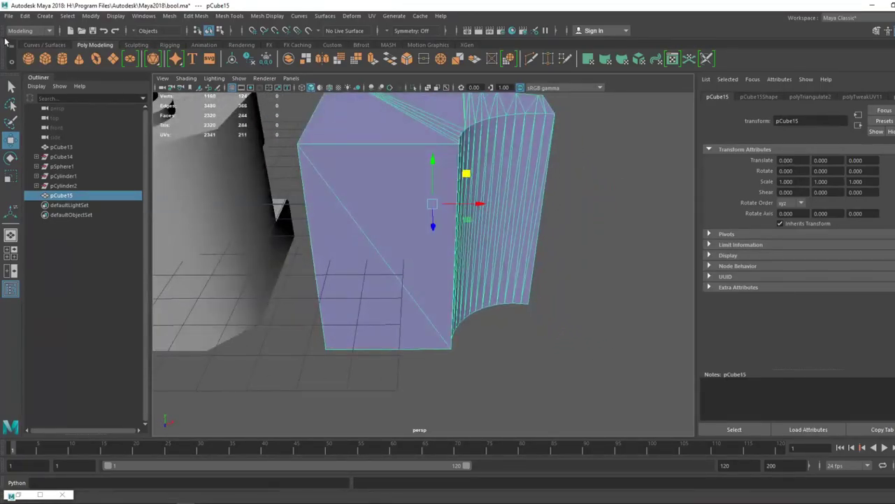
Export the selected low-poly cube to the Desktop as an FBX file named low_cube with smoothing groups on
{"action": "left_click", "coordinate": [8, 16]}
{"action": "left_click", "coordinate": [61, 142]}
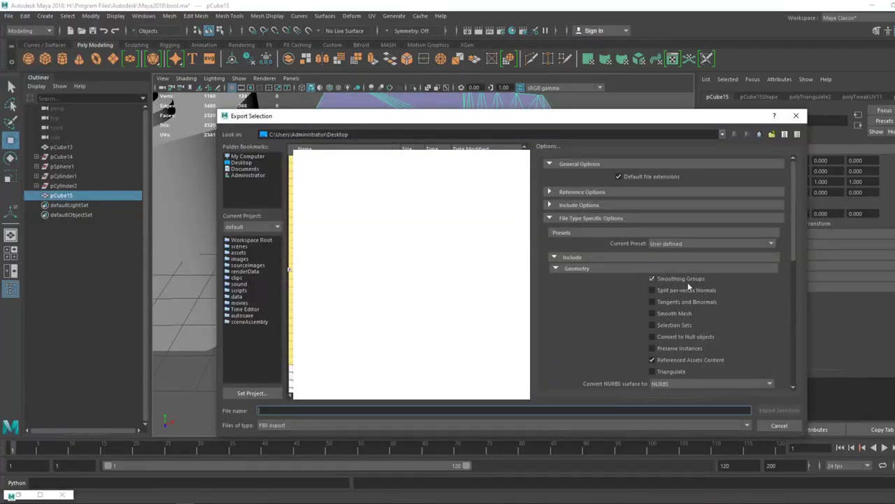
{"action": "mouse_move", "coordinate": [793, 228]}
{"action": "left_mouse_down"}
{"action": "mouse_move", "coordinate": [794, 270]}
{"action": "mouse_move", "coordinate": [794, 235]}
{"action": "left_mouse_up"}
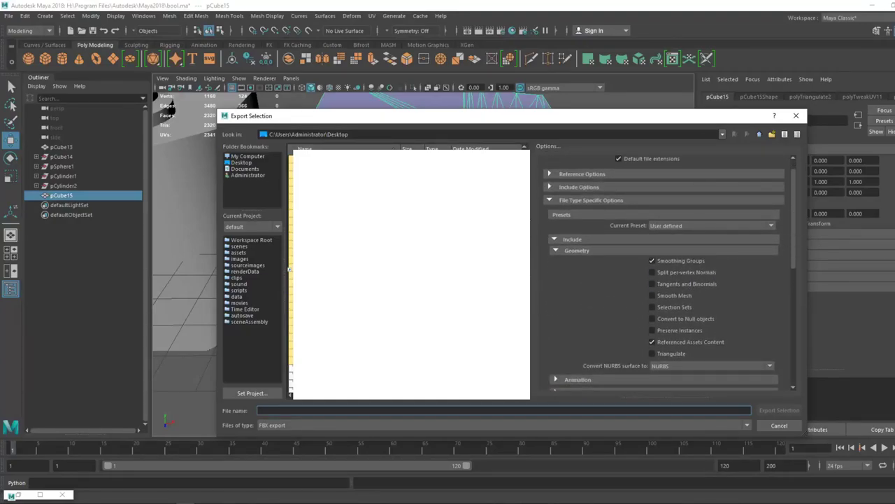
{"action": "left_click_drag", "start_coordinate": [524, 215], "coordinate": [525, 280]}
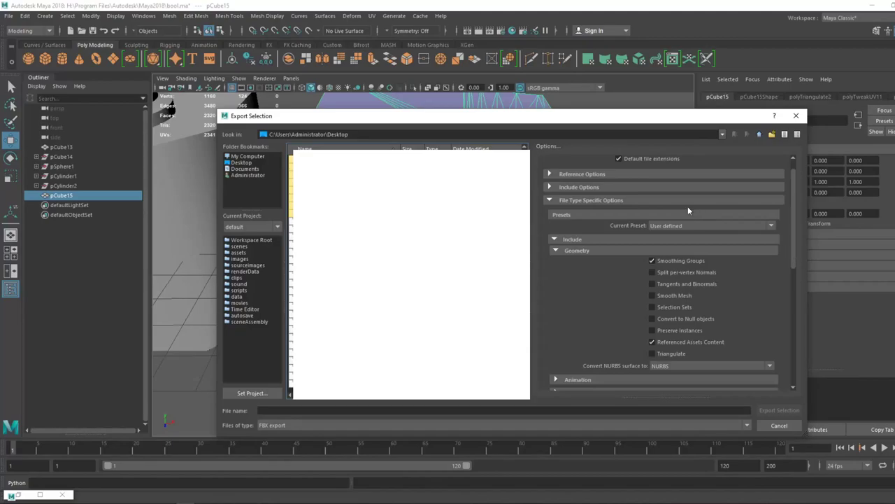
{"action": "scroll", "coordinate": [674, 255], "scroll_direction": "down", "scroll_amount": 1}
{"action": "left_click", "coordinate": [286, 412]}
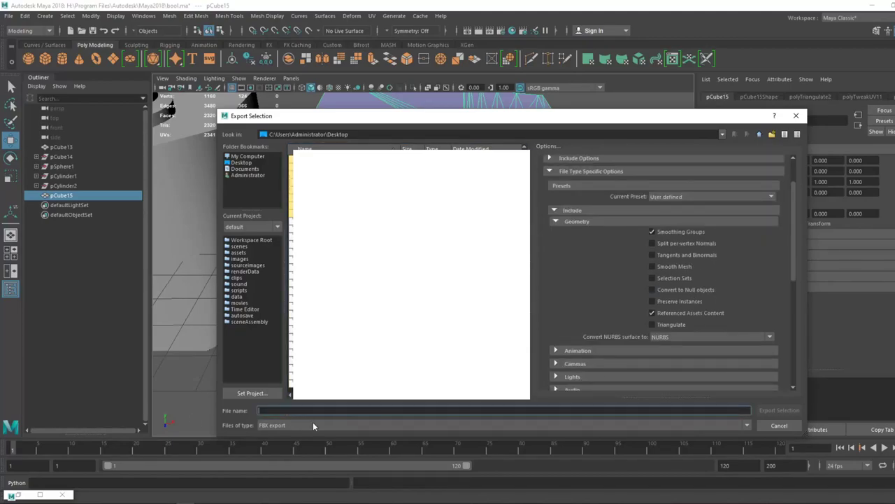
{"action": "type", "text": "low_cube"}
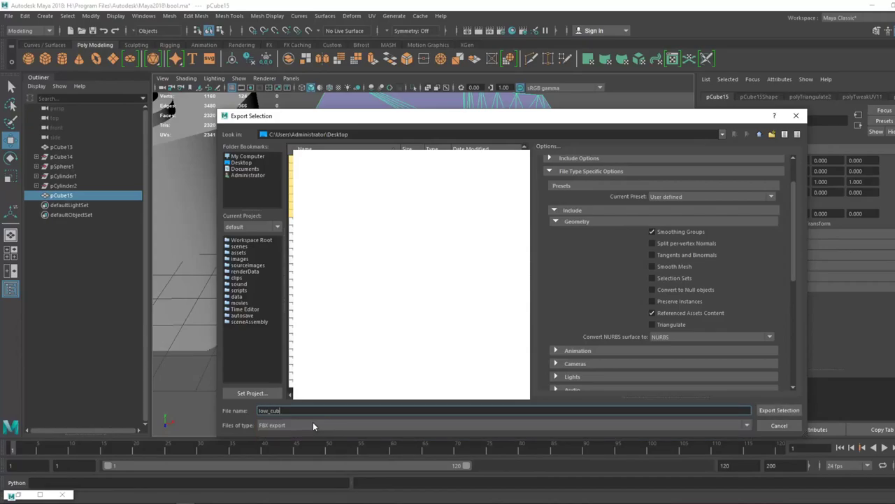
{"action": "key", "text": "Return"}
Switch to Marmoset Toolbag and import HIGH_cube.fbx and the low_cube model from the Desktop into the scene
{"action": "left_click", "coordinate": [546, 378]}
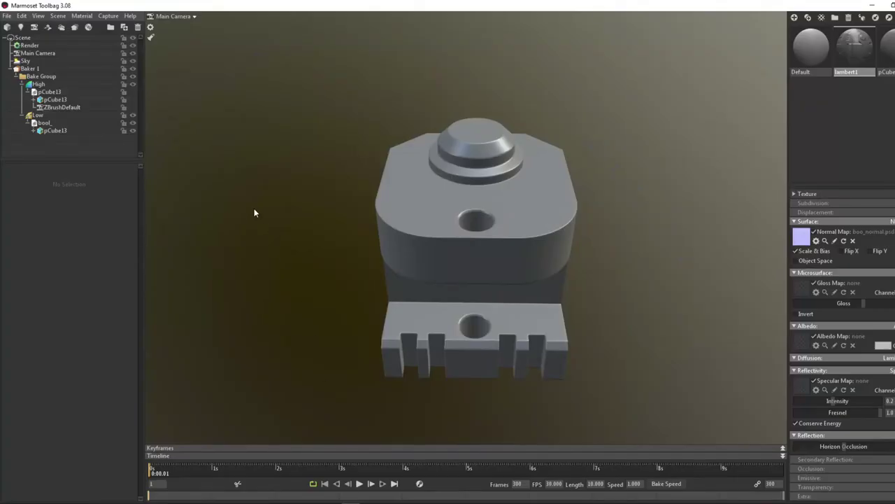
{"action": "left_click_drag", "start_coordinate": [254, 208], "coordinate": [281, 138]}
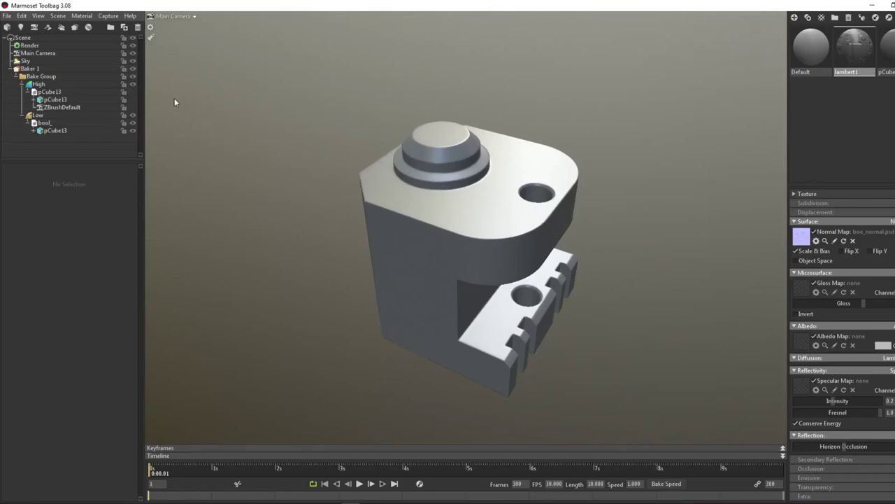
{"action": "left_click", "coordinate": [7, 26]}
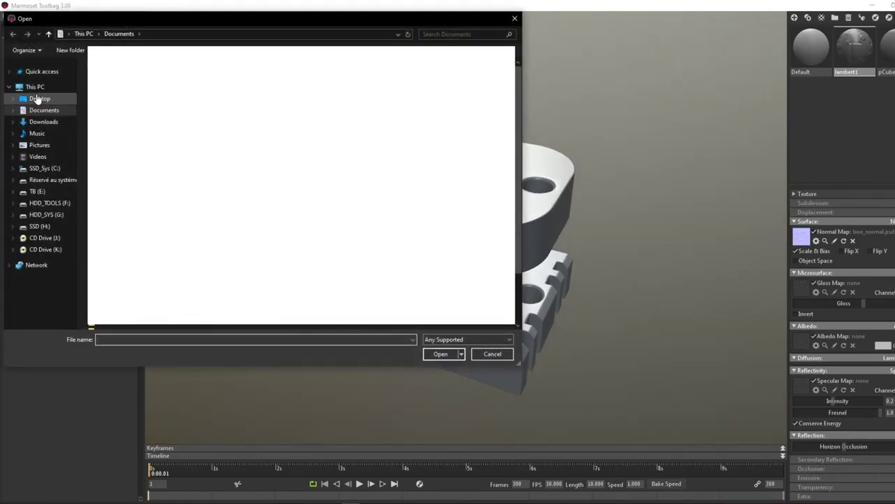
{"action": "left_click", "coordinate": [39, 98]}
{"action": "left_click", "coordinate": [300, 186]}
{"action": "key", "text": "h"}
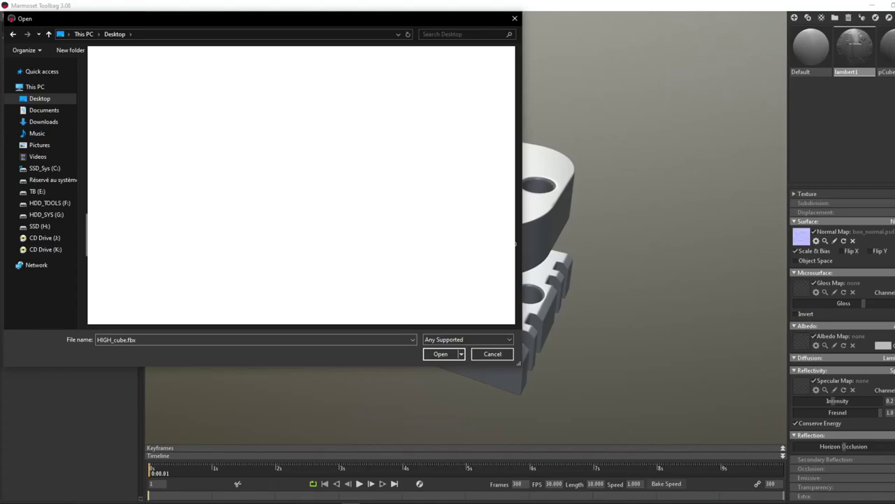
{"action": "left_click", "coordinate": [440, 353]}
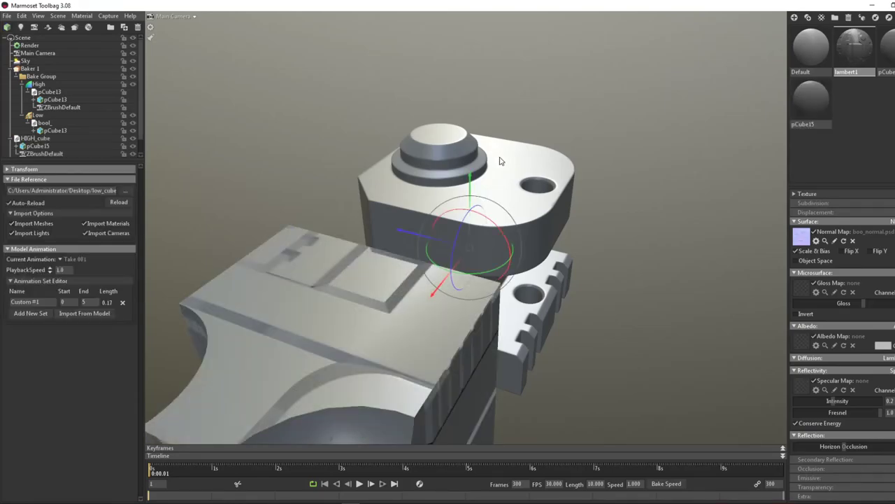
{"action": "left_click_drag", "start_coordinate": [258, 273], "coordinate": [370, 183]}
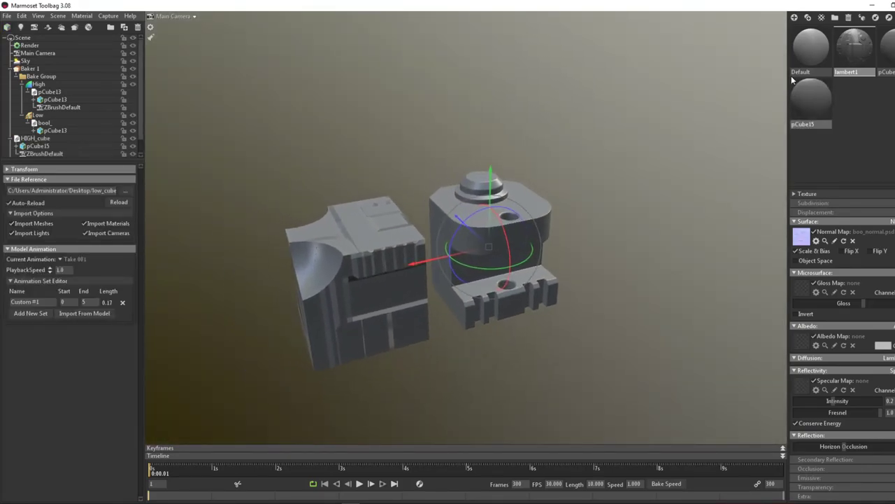
{"action": "scroll", "coordinate": [70, 121], "scroll_direction": "down", "scroll_amount": 2}
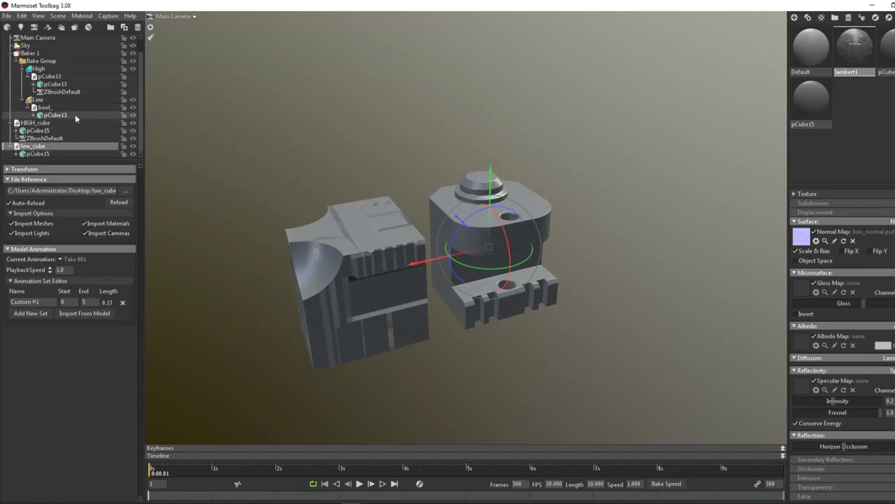
Delete the imported ZBrushDefault material entry and the old bool_ and pCube13 models from the bake group
{"action": "left_click", "coordinate": [59, 138]}
{"action": "key", "text": "Delete"}
{"action": "left_click", "coordinate": [72, 116]}
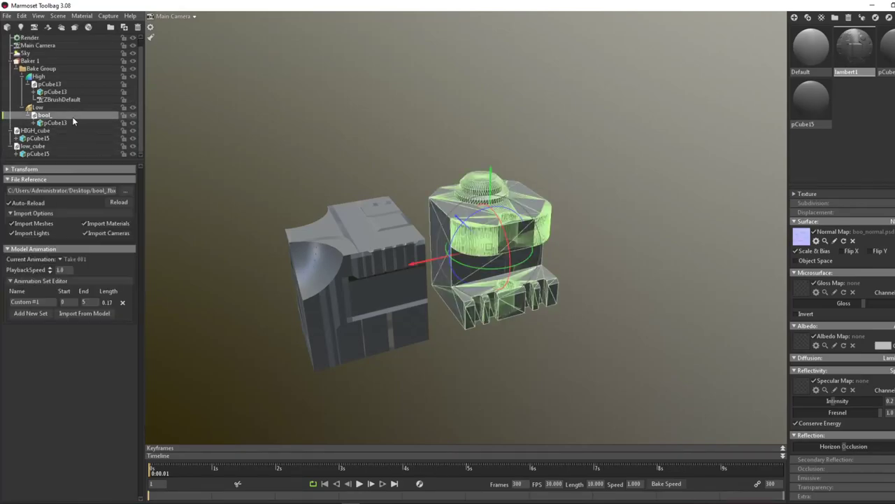
{"action": "key", "text": "Delete"}
{"action": "left_click", "coordinate": [57, 91]}
{"action": "key", "text": "Delete"}
Move HIGH_cube into the bake group's High slot and low_cube into its Low slot
{"action": "left_click", "coordinate": [39, 108]}
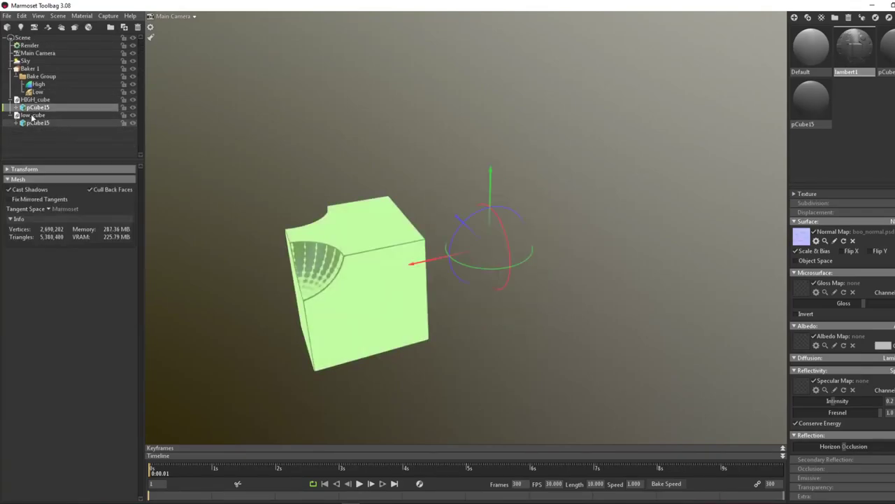
{"action": "left_click", "coordinate": [31, 100]}
{"action": "mouse_move", "coordinate": [37, 100]}
{"action": "left_mouse_down"}
{"action": "mouse_move", "coordinate": [46, 91]}
{"action": "mouse_move", "coordinate": [39, 85]}
{"action": "left_mouse_up"}
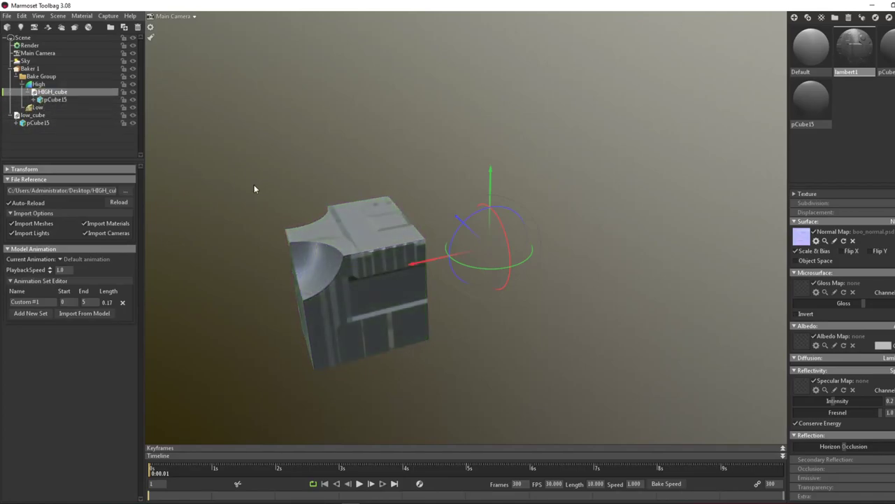
{"action": "left_click_drag", "start_coordinate": [32, 117], "coordinate": [36, 107]}
{"action": "left_click", "coordinate": [36, 107]}
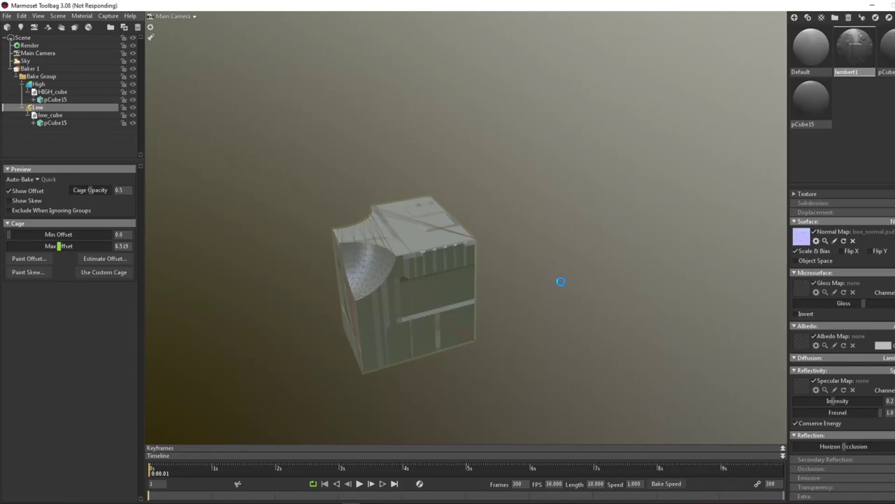
Set the Low slot's auto-bake to None and its cage max offset to about 17.3
{"action": "left_click", "coordinate": [524, 245]}
{"action": "left_click_drag", "start_coordinate": [524, 245], "coordinate": [563, 273]}
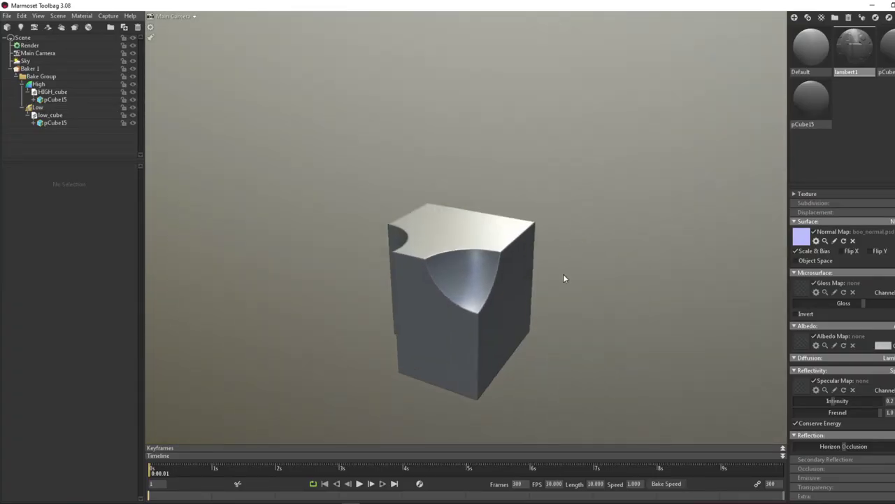
{"action": "scroll", "coordinate": [552, 295], "scroll_direction": "up", "scroll_amount": 5}
{"action": "left_click", "coordinate": [50, 114]}
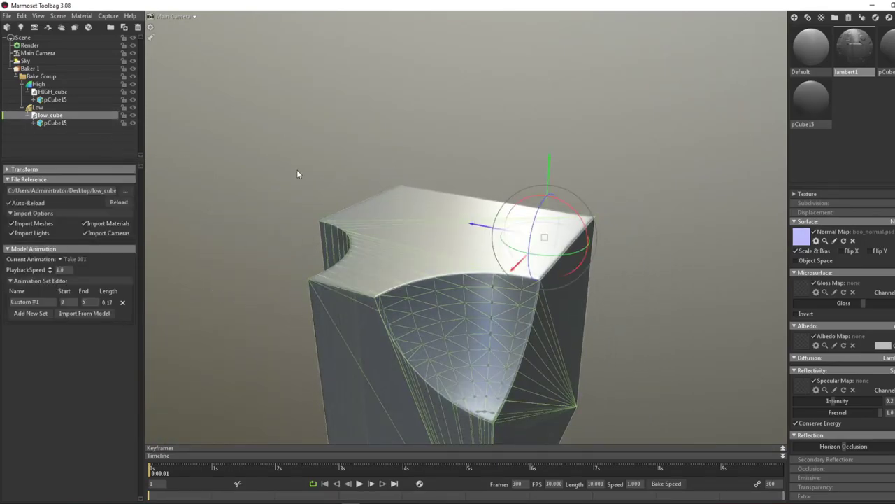
{"action": "left_click", "coordinate": [38, 107]}
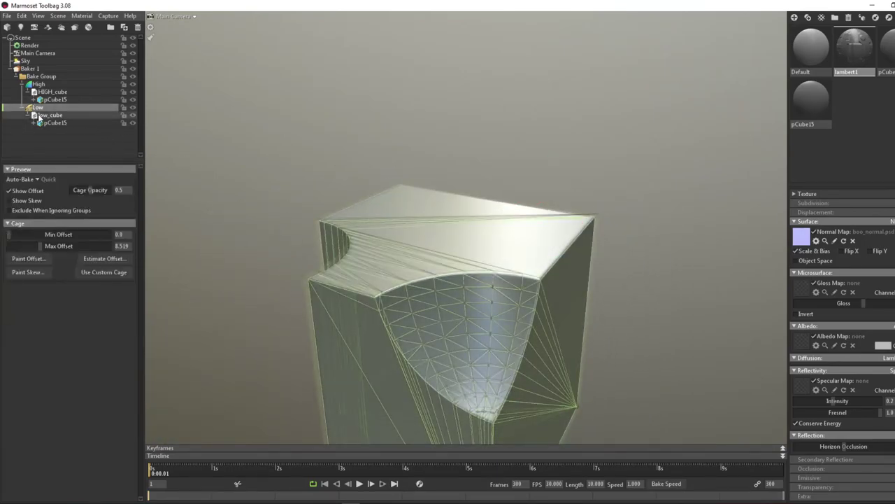
{"action": "left_click", "coordinate": [40, 178]}
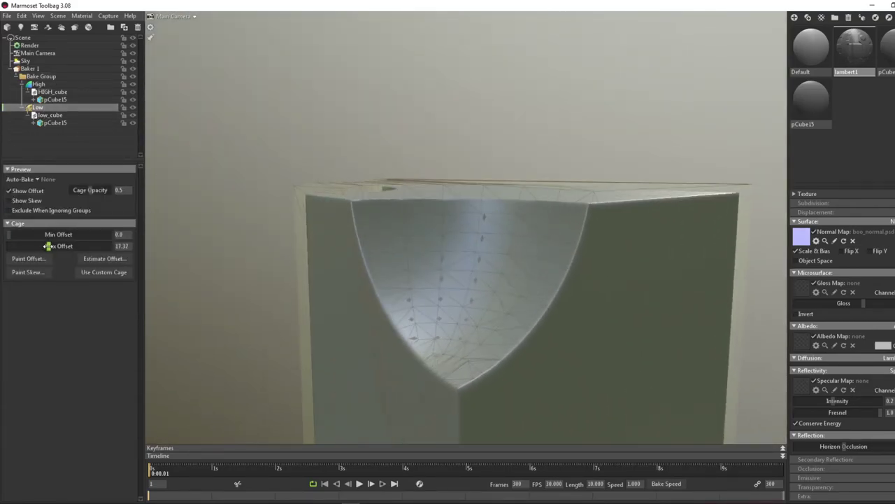
Examine the baked cube's edges and curved cuts from several sides through a new scene camera
{"action": "left_click", "coordinate": [29, 68]}
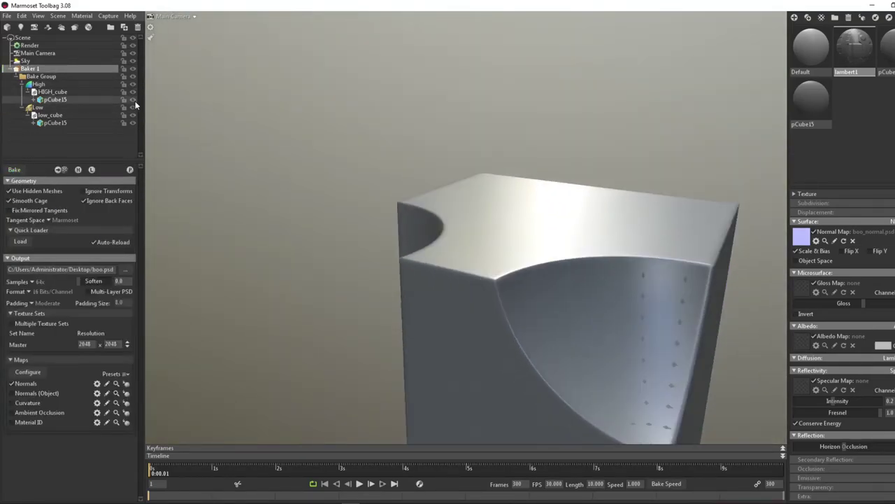
{"action": "left_click_drag", "start_coordinate": [358, 184], "coordinate": [324, 165]}
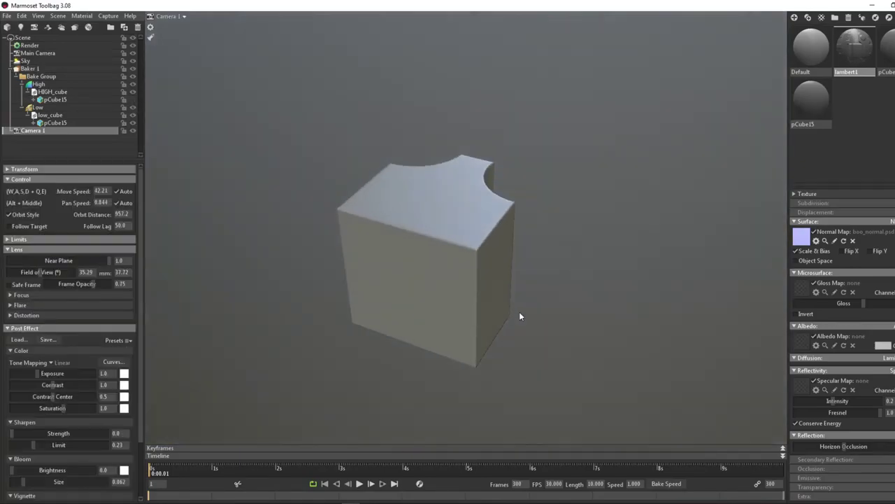
{"action": "left_click_drag", "start_coordinate": [519, 311], "coordinate": [310, 291], "text": "alt"}
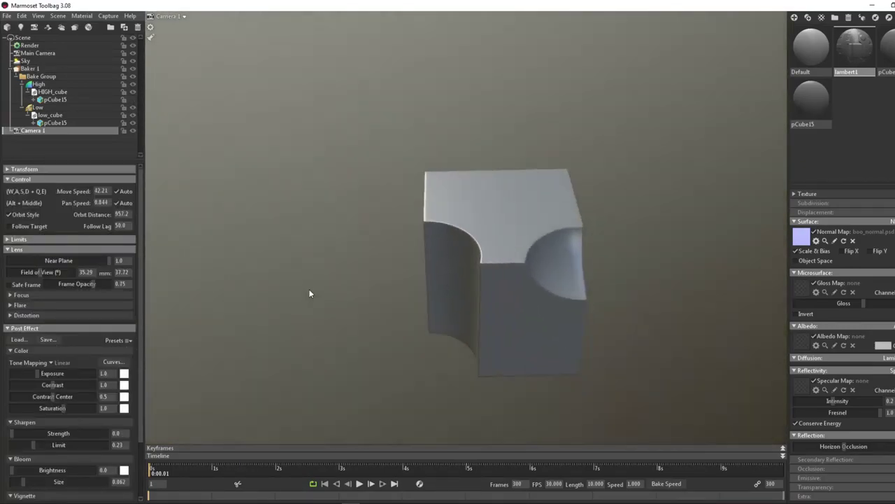
{"action": "right_click_drag", "start_coordinate": [309, 291], "coordinate": [442, 320], "text": "alt"}
{"action": "left_click_drag", "start_coordinate": [442, 320], "coordinate": [466, 293], "text": "alt"}
{"action": "mouse_move", "coordinate": [341, 260]}
{"action": "left_mouse_down"}
{"action": "mouse_move", "coordinate": [352, 245]}
{"action": "mouse_move", "coordinate": [441, 238]}
{"action": "mouse_move", "coordinate": [273, 196]}
{"action": "mouse_move", "coordinate": [330, 175]}
{"action": "mouse_move", "coordinate": [368, 118]}
{"action": "mouse_move", "coordinate": [570, 144]}
{"action": "mouse_move", "coordinate": [495, 123]}
{"action": "mouse_move", "coordinate": [595, 124]}
{"action": "mouse_move", "coordinate": [695, 214]}
{"action": "mouse_move", "coordinate": [735, 281]}
{"action": "mouse_move", "coordinate": [553, 202]}
{"action": "mouse_move", "coordinate": [562, 196]}
{"action": "left_mouse_up"}
{"action": "scroll", "coordinate": [553, 202], "scroll_direction": "down", "scroll_amount": 5}
{"action": "left_click_drag", "start_coordinate": [482, 220], "coordinate": [322, 147]}
{"action": "right_click_drag", "start_coordinate": [322, 147], "coordinate": [345, 154], "text": "alt"}
{"action": "left_click_drag", "start_coordinate": [346, 154], "coordinate": [429, 501], "text": "alt"}
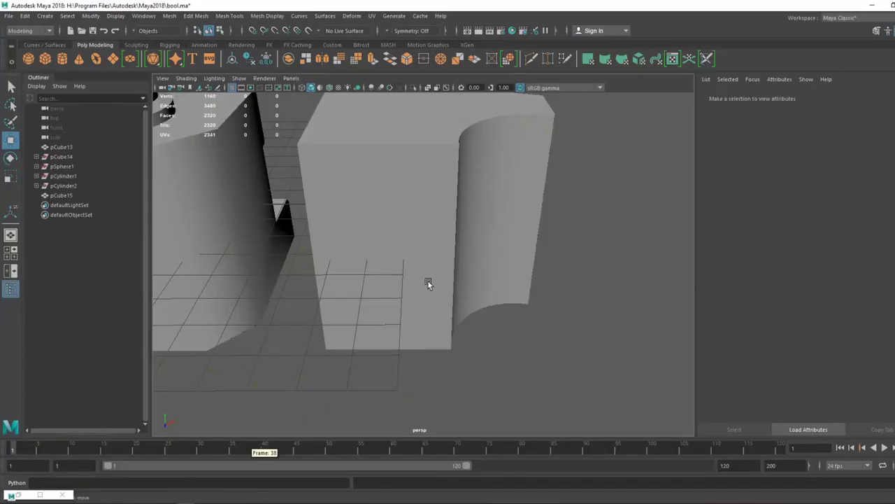
Switch to Maya to check the cut cube's shape against the bake, and return to Marmoset Toolbag
{"action": "scroll", "coordinate": [428, 283], "scroll_direction": "down", "scroll_amount": 5}
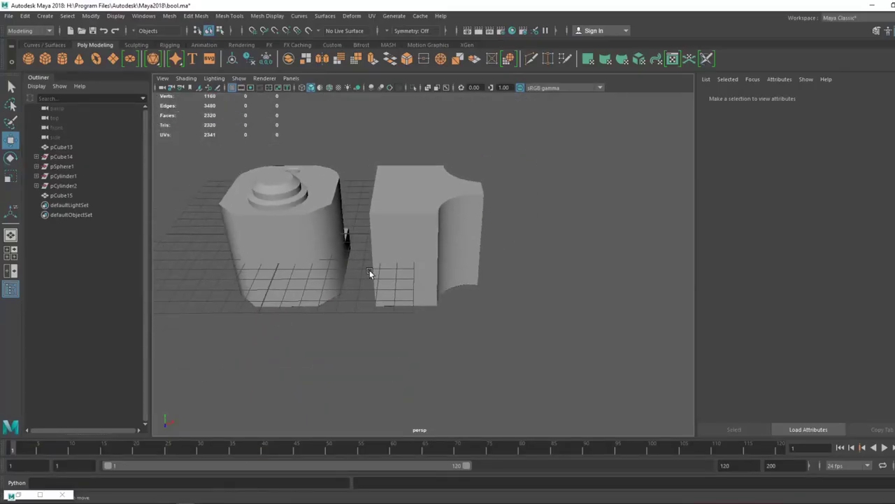
{"action": "left_click", "coordinate": [413, 233]}
{"action": "key", "text": "Delete"}
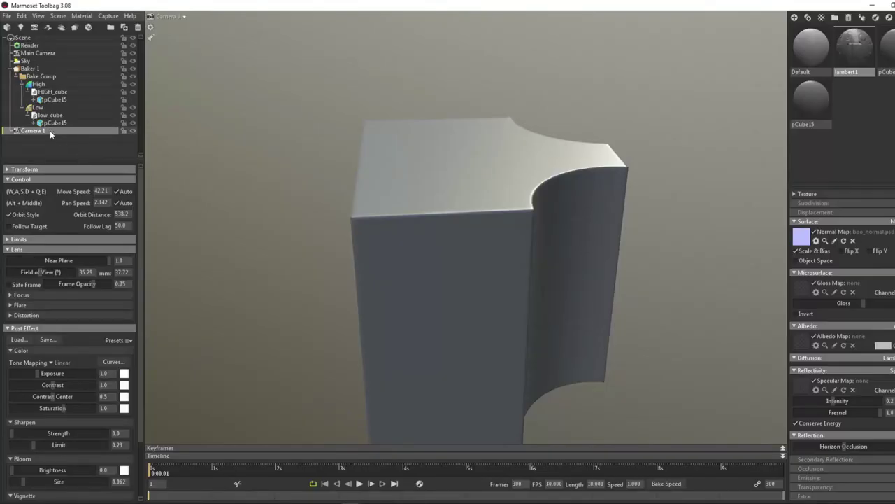
Delete the pCube15 mesh under HIGH_cube in the bake group, after restoring the mistakenly removed low-poly mesh and camera
{"action": "key", "text": "Delete"}
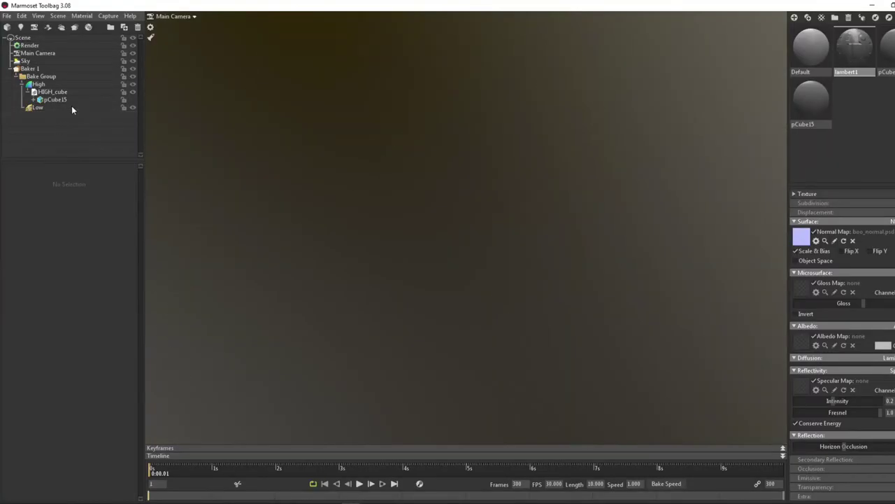
{"action": "key", "text": "ctrl+z"}
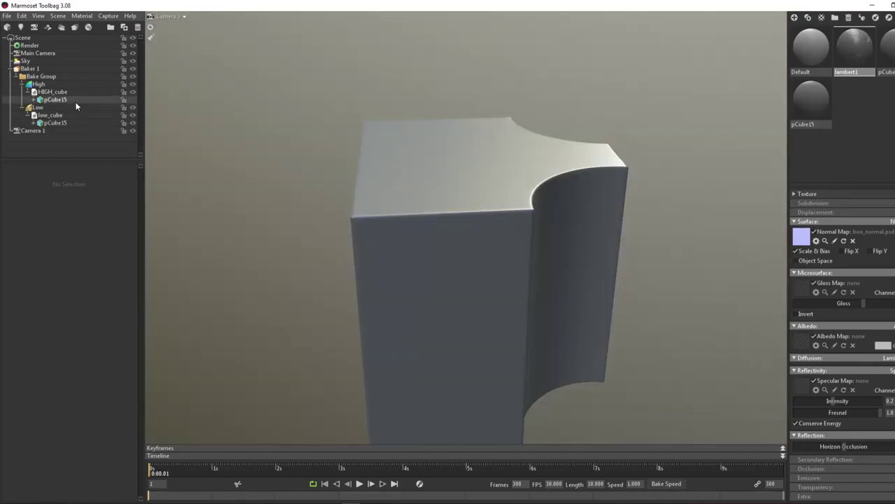
{"action": "left_click", "coordinate": [75, 104]}
{"action": "key", "text": "Delete"}
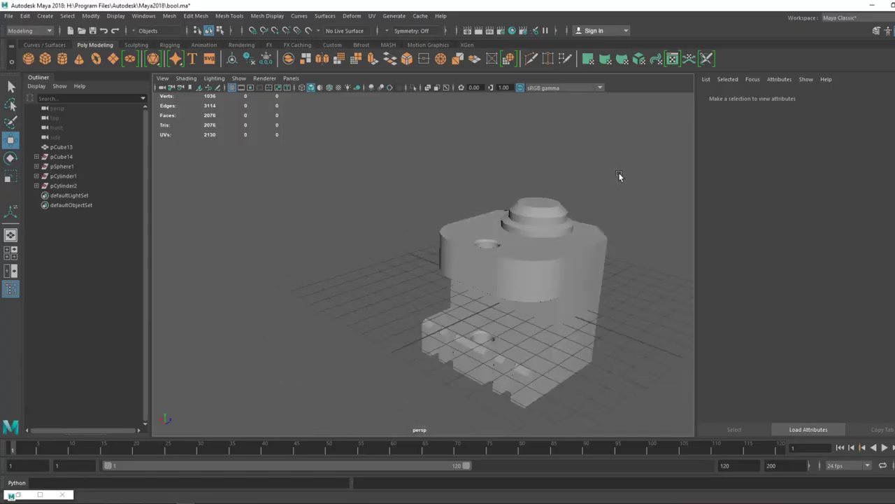
Switch to Maya and select the pCube13 block mesh
{"action": "left_click_drag", "start_coordinate": [479, 135], "coordinate": [441, 203], "text": "alt"}
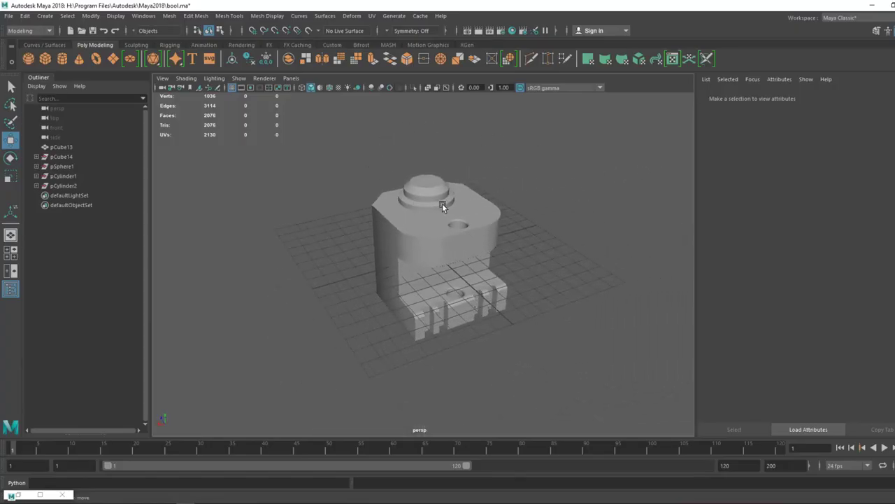
{"action": "left_click", "coordinate": [442, 203]}
{"action": "right_click_drag", "start_coordinate": [315, 189], "coordinate": [347, 158], "text": "alt"}
{"action": "left_click_drag", "start_coordinate": [347, 159], "coordinate": [583, 315], "text": "alt"}
{"action": "left_click", "coordinate": [647, 297]}
{"action": "left_click_drag", "start_coordinate": [646, 297], "coordinate": [552, 298], "text": "alt"}
{"action": "left_click", "coordinate": [461, 275]}
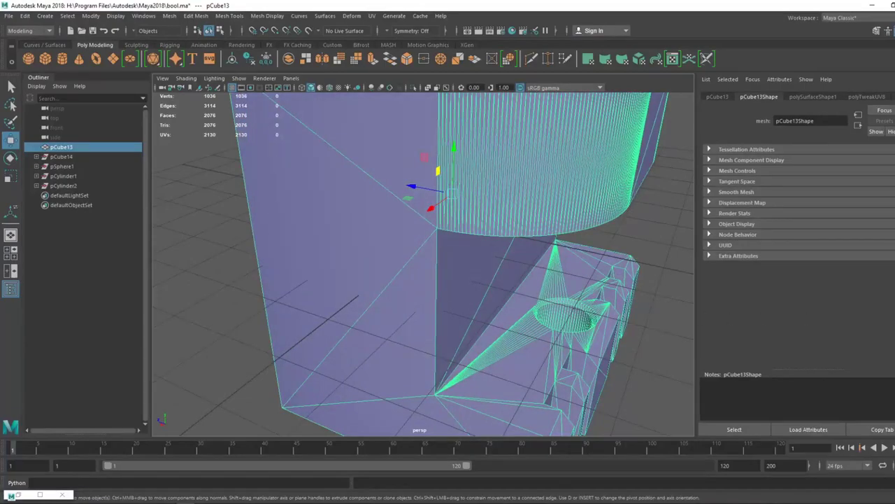
Open the mesh's UVs in the UV Editor, place the editor beside the viewport, and switch the mesh to edge selection
{"action": "left_click", "coordinate": [672, 59]}
{"action": "left_click_drag", "start_coordinate": [281, 75], "coordinate": [386, 69]}
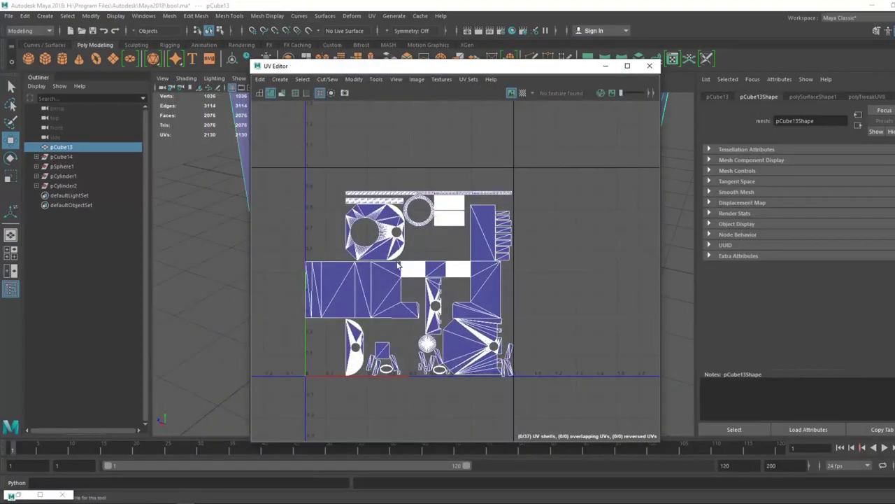
{"action": "scroll", "coordinate": [376, 273], "scroll_direction": "up", "scroll_amount": 4}
{"action": "scroll", "coordinate": [376, 273], "scroll_direction": "down", "scroll_amount": 3}
{"action": "left_click_drag", "start_coordinate": [442, 68], "coordinate": [503, 69]}
{"action": "right_click_drag", "start_coordinate": [477, 243], "coordinate": [440, 226]}
{"action": "left_click_drag", "start_coordinate": [525, 71], "coordinate": [632, 72]}
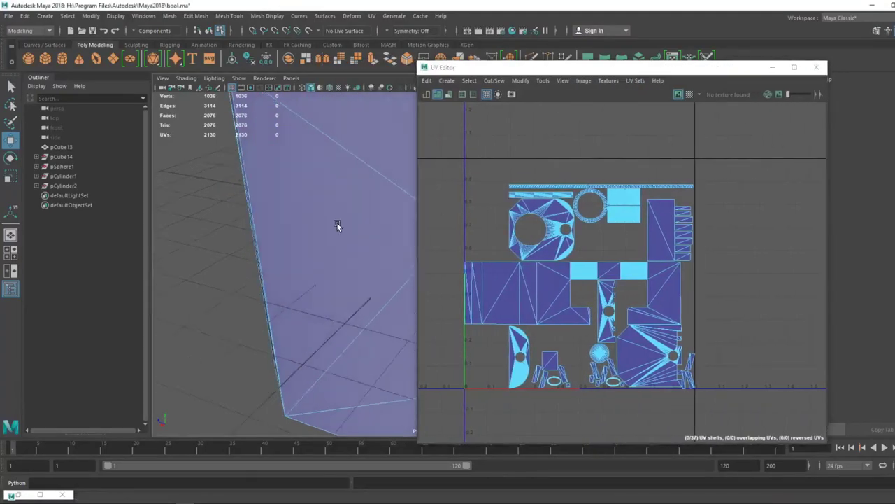
{"action": "left_click_drag", "start_coordinate": [338, 223], "coordinate": [355, 207], "text": "alt"}
{"action": "right_click_drag", "start_coordinate": [280, 182], "coordinate": [282, 164]}
{"action": "left_click_drag", "start_coordinate": [565, 73], "coordinate": [646, 74]}
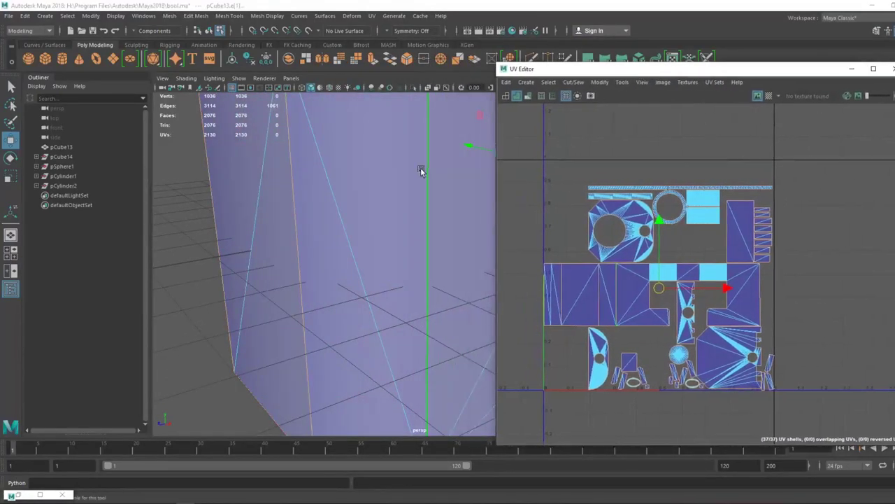
Select the vertical corner edges of the block and compare them with their seams in the UV layout
{"action": "key", "text": "f"}
{"action": "left_click", "coordinate": [434, 170]}
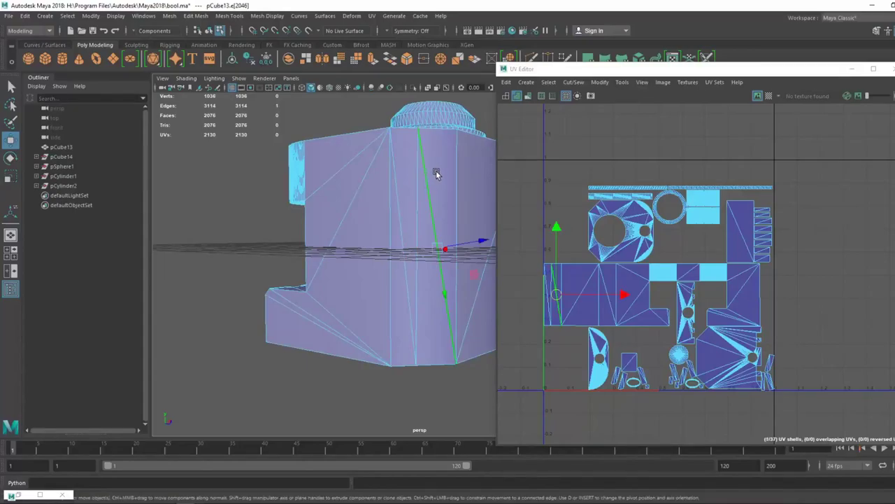
{"action": "left_click", "coordinate": [454, 171]}
{"action": "left_click", "coordinate": [389, 164], "text": "shift"}
{"action": "left_click_drag", "start_coordinate": [374, 158], "coordinate": [229, 148], "text": "alt"}
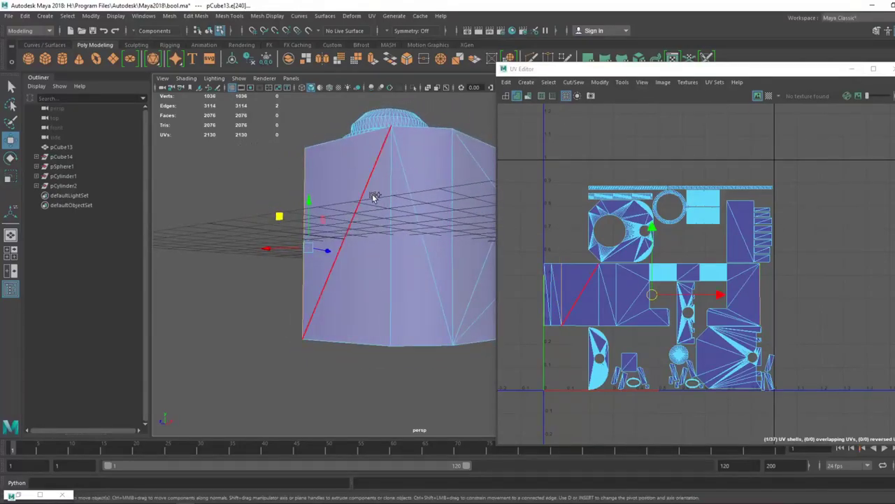
{"action": "left_click", "coordinate": [370, 226], "text": "shift"}
{"action": "left_click_drag", "start_coordinate": [370, 227], "coordinate": [258, 249], "text": "alt"}
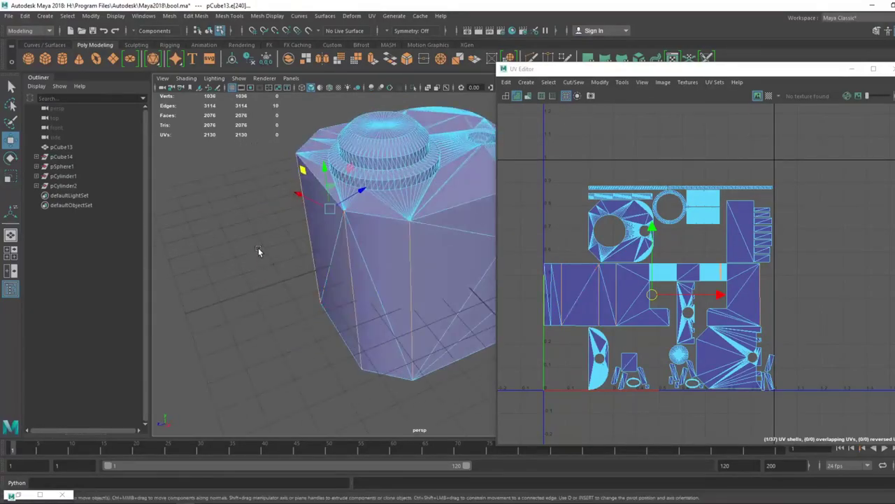
{"action": "right_click_drag", "start_coordinate": [258, 249], "coordinate": [335, 326], "text": "alt"}
{"action": "right_click_drag", "start_coordinate": [362, 227], "coordinate": [373, 380], "text": "alt"}
{"action": "left_click_drag", "start_coordinate": [374, 379], "coordinate": [373, 237], "text": "alt"}
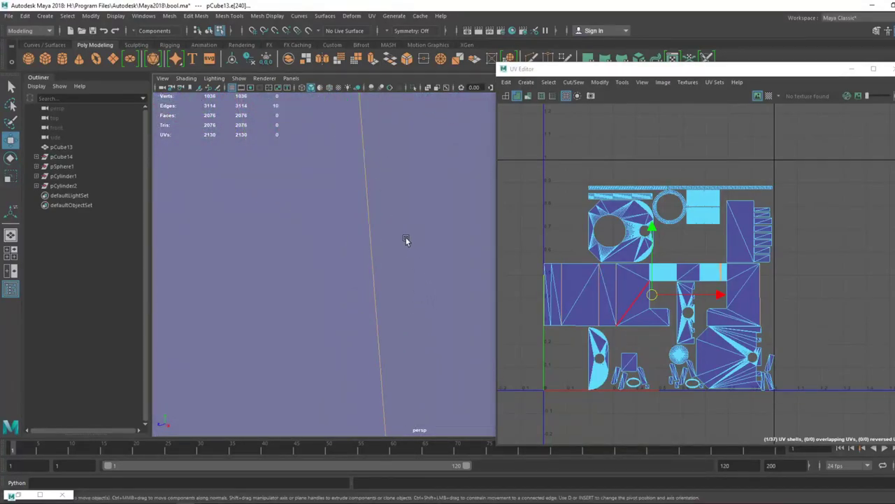
{"action": "right_click_drag", "start_coordinate": [367, 333], "coordinate": [393, 232], "text": "alt"}
{"action": "left_click_drag", "start_coordinate": [393, 232], "coordinate": [383, 236], "text": "alt"}
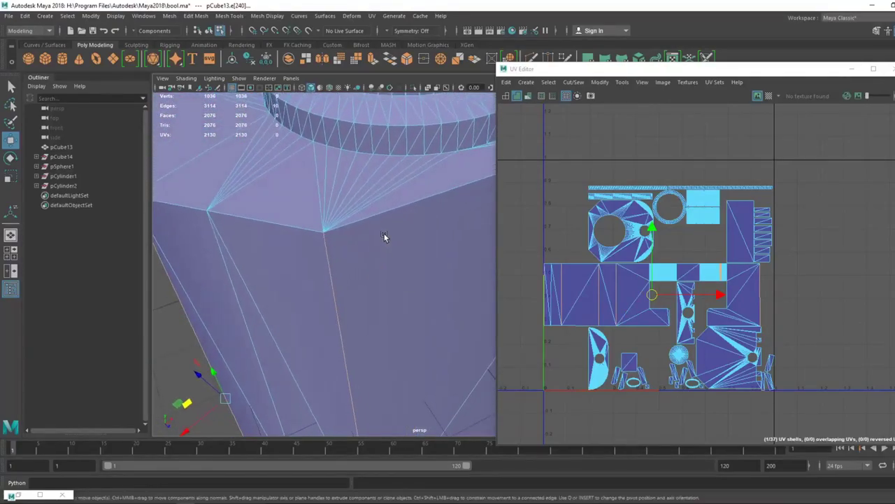
Select the top rim edges along the block's chamfered corner, check them in the UV layout, and clear the selection
{"action": "left_click", "coordinate": [299, 230]}
{"action": "left_click_drag", "start_coordinate": [221, 247], "coordinate": [265, 227], "text": "alt"}
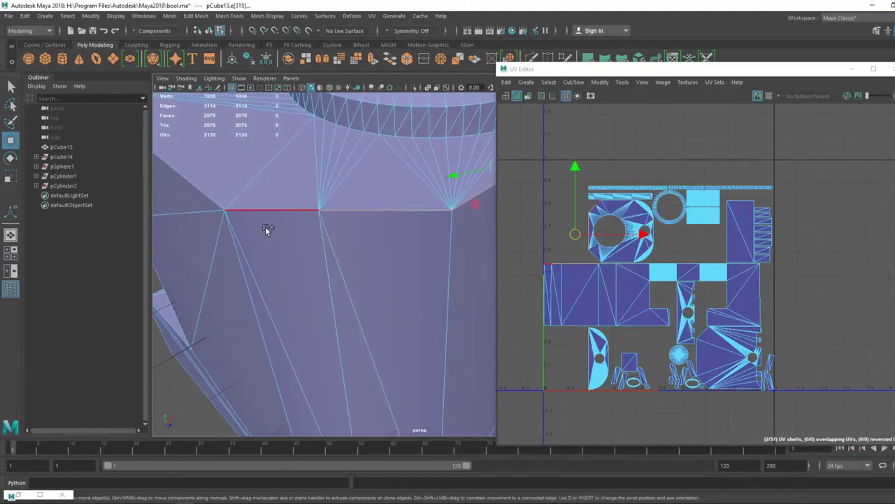
{"action": "left_click", "coordinate": [265, 226], "text": "shift"}
{"action": "left_click_drag", "start_coordinate": [210, 228], "coordinate": [441, 346], "text": "alt"}
{"action": "left_click", "coordinate": [258, 247], "text": "shift"}
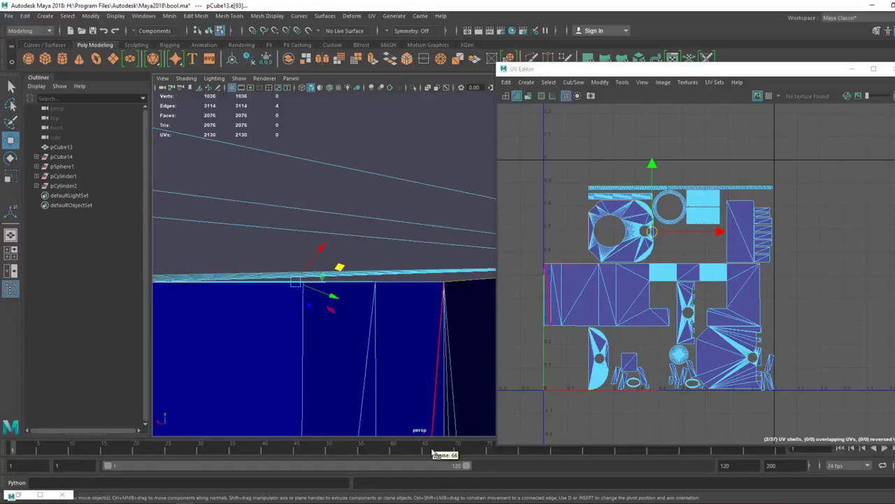
{"action": "left_click_drag", "start_coordinate": [465, 308], "coordinate": [250, 271], "text": "alt"}
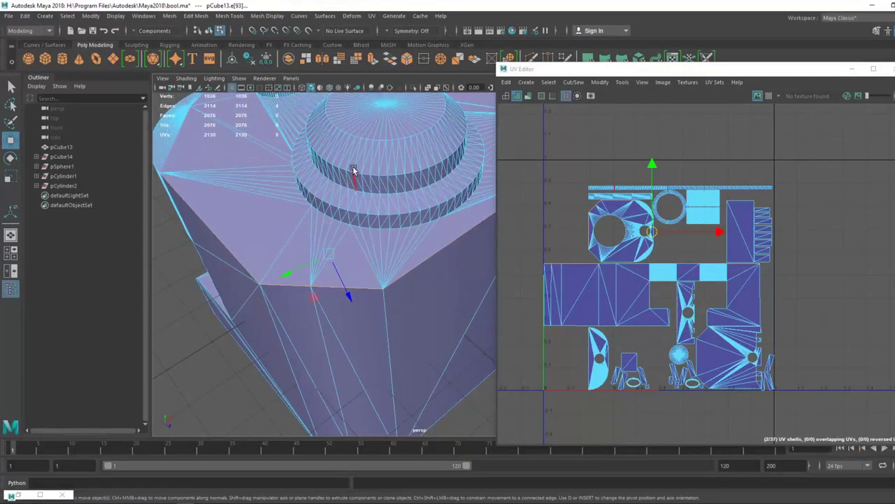
{"action": "left_click_drag", "start_coordinate": [353, 170], "coordinate": [301, 120], "text": "alt"}
{"action": "left_click", "coordinate": [275, 197]}
{"action": "left_click_drag", "start_coordinate": [274, 197], "coordinate": [314, 383], "text": "alt"}
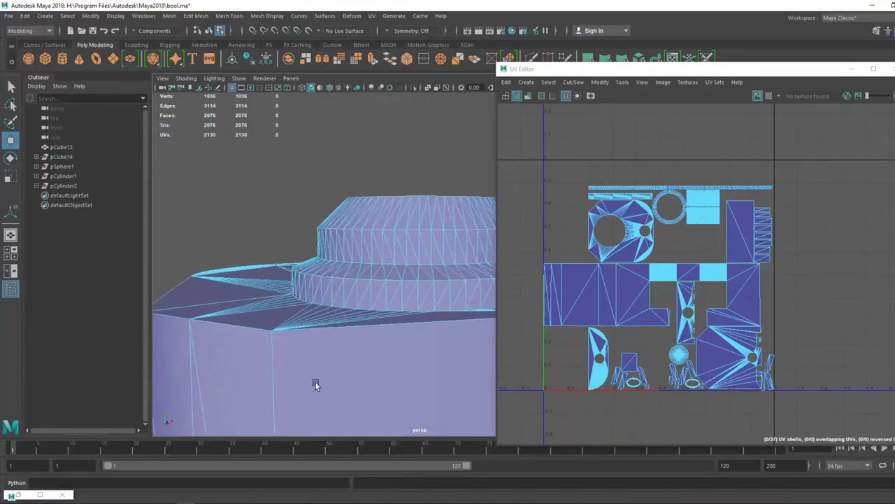
Select the full edge ring below the round cap's bevel with Contiguous Edges and check it in the UV layout
{"action": "scroll", "coordinate": [315, 382], "scroll_direction": "up", "scroll_amount": 4}
{"action": "left_click", "coordinate": [326, 218]}
{"action": "left_click_drag", "start_coordinate": [282, 224], "coordinate": [363, 211], "text": "alt"}
{"action": "left_click", "coordinate": [68, 15]}
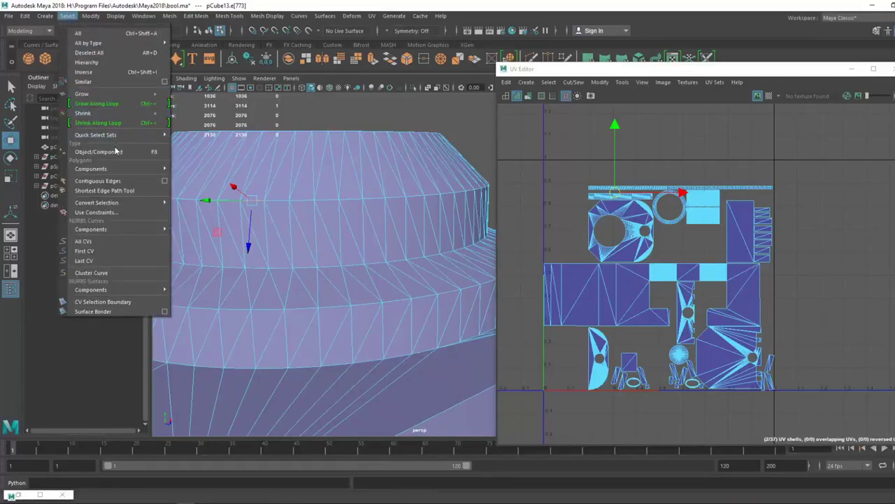
{"action": "left_click", "coordinate": [116, 182]}
{"action": "left_click_drag", "start_coordinate": [375, 180], "coordinate": [348, 164], "text": "alt"}
{"action": "middle_click_drag", "start_coordinate": [347, 164], "coordinate": [238, 246], "text": "alt"}
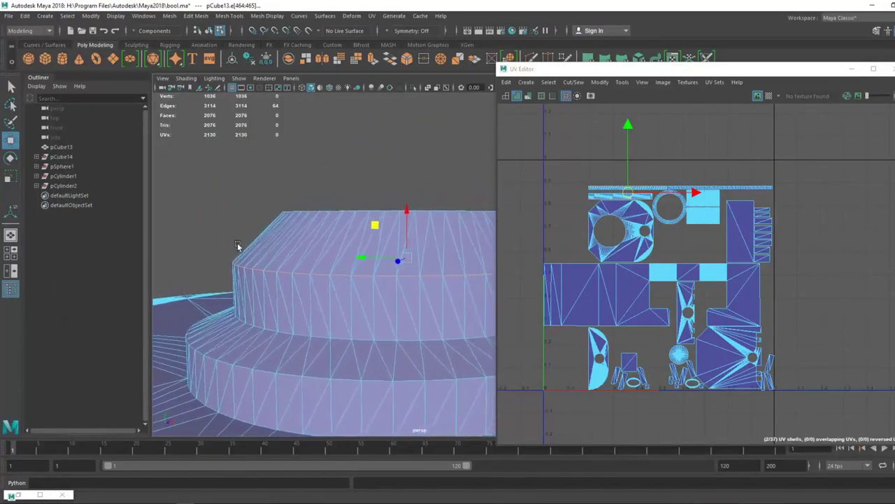
{"action": "left_click_drag", "start_coordinate": [237, 245], "coordinate": [276, 288], "text": "alt"}
{"action": "left_click_drag", "start_coordinate": [342, 295], "coordinate": [336, 389], "text": "alt"}
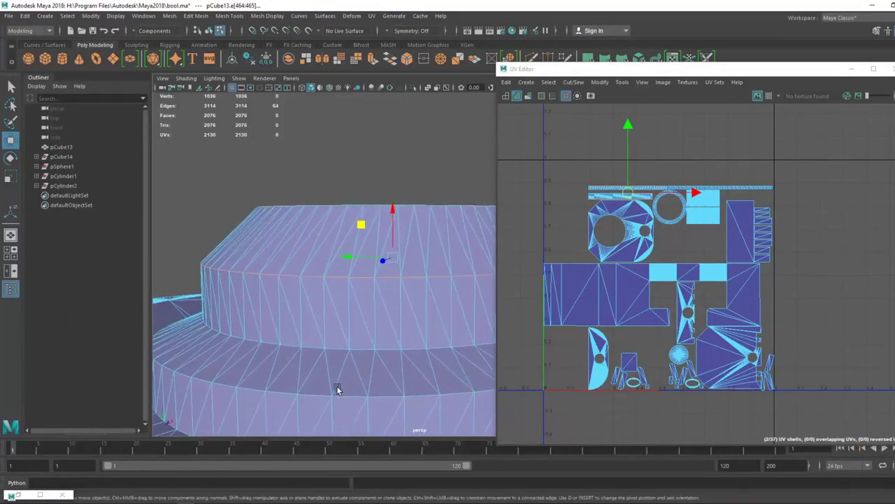
Examine the stepped round cap and the surrounding block edges against their UV seams, then clear the edge selection
{"action": "right_click_drag", "start_coordinate": [324, 285], "coordinate": [230, 134], "text": "alt"}
{"action": "left_click_drag", "start_coordinate": [230, 133], "coordinate": [344, 182], "text": "alt"}
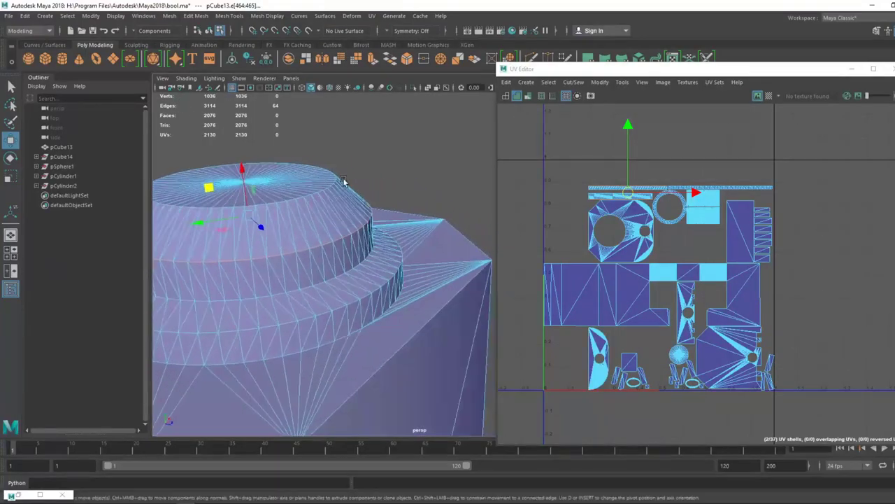
{"action": "right_click_drag", "start_coordinate": [344, 182], "coordinate": [323, 236], "text": "alt"}
{"action": "left_click_drag", "start_coordinate": [324, 236], "coordinate": [358, 184], "text": "alt"}
{"action": "right_click_drag", "start_coordinate": [358, 184], "coordinate": [322, 194], "text": "alt"}
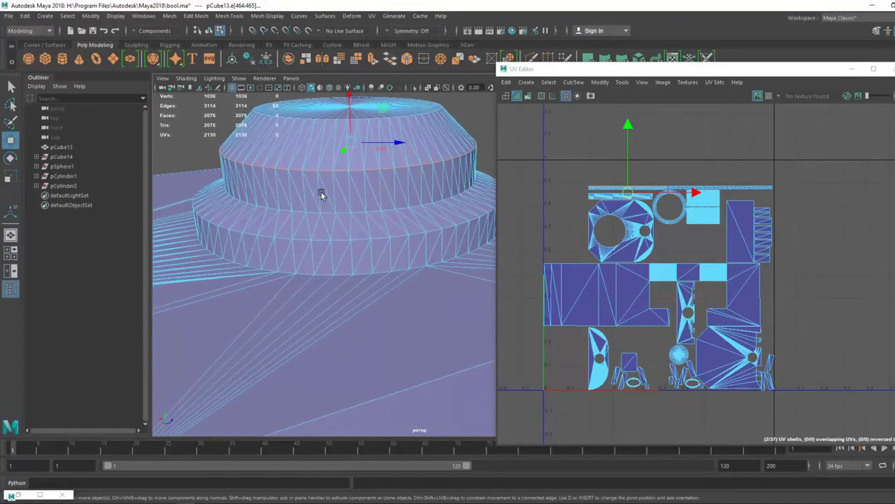
{"action": "right_click_drag", "start_coordinate": [388, 251], "coordinate": [299, 104], "text": "alt"}
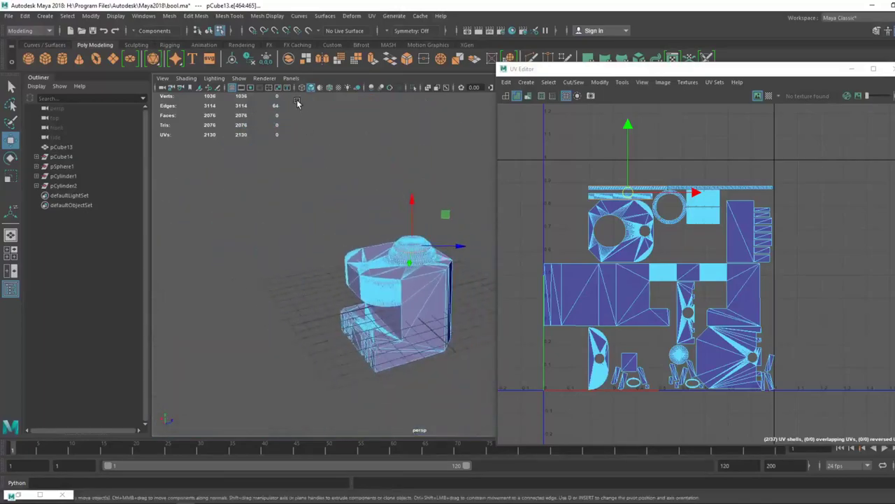
{"action": "left_click_drag", "start_coordinate": [299, 103], "coordinate": [412, 179], "text": "alt"}
{"action": "left_click_drag", "start_coordinate": [361, 266], "coordinate": [413, 228], "text": "alt"}
{"action": "left_click", "coordinate": [355, 195]}
{"action": "right_click_drag", "start_coordinate": [288, 290], "coordinate": [341, 264], "text": "alt"}
{"action": "left_click_drag", "start_coordinate": [342, 264], "coordinate": [357, 213], "text": "alt"}
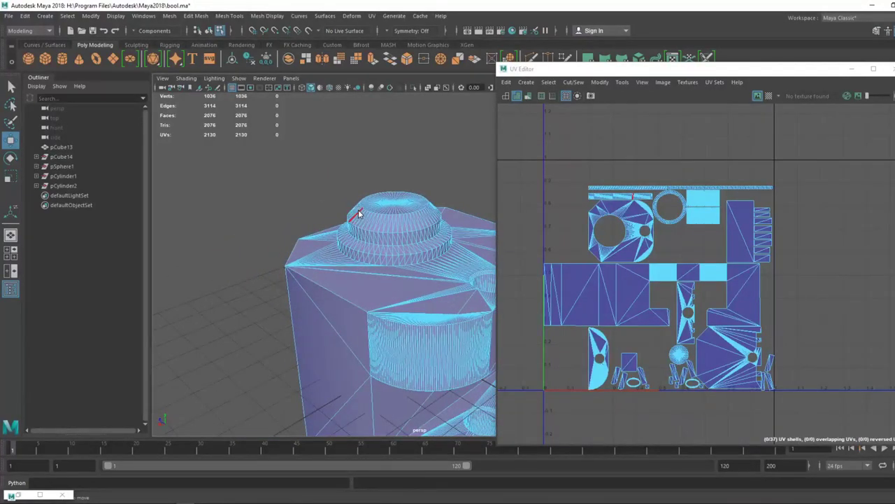
Return pCube13 to object selection and switch the UV Editor display from shaded to wireframe
{"action": "right_click_drag", "start_coordinate": [358, 213], "coordinate": [403, 194]}
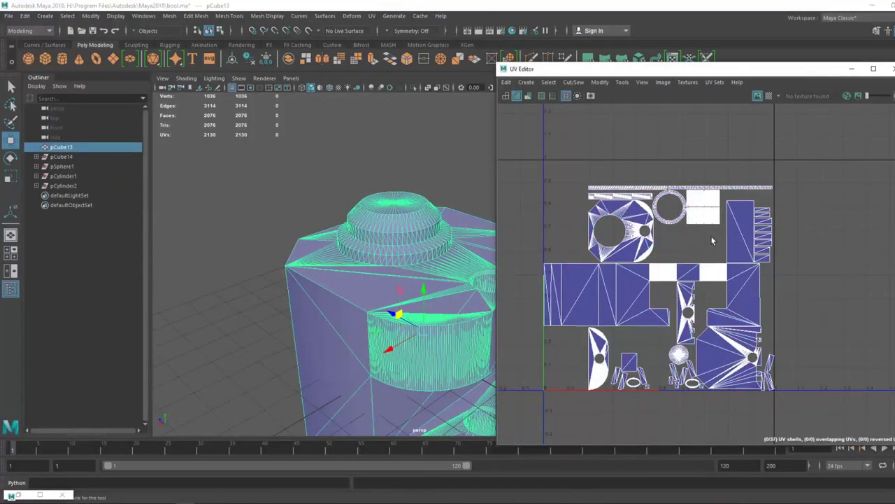
{"action": "left_click_drag", "start_coordinate": [671, 72], "coordinate": [729, 108]}
{"action": "left_click", "coordinate": [448, 168]}
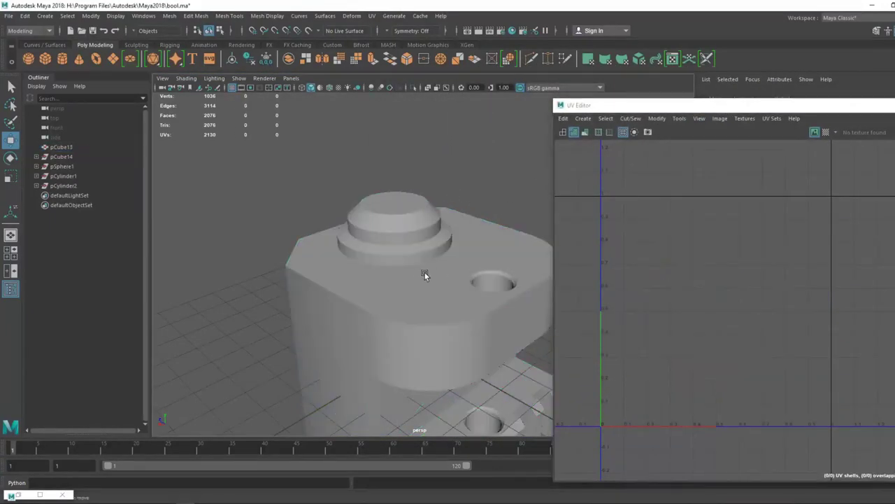
{"action": "left_click", "coordinate": [425, 274]}
{"action": "left_click", "coordinate": [566, 135]}
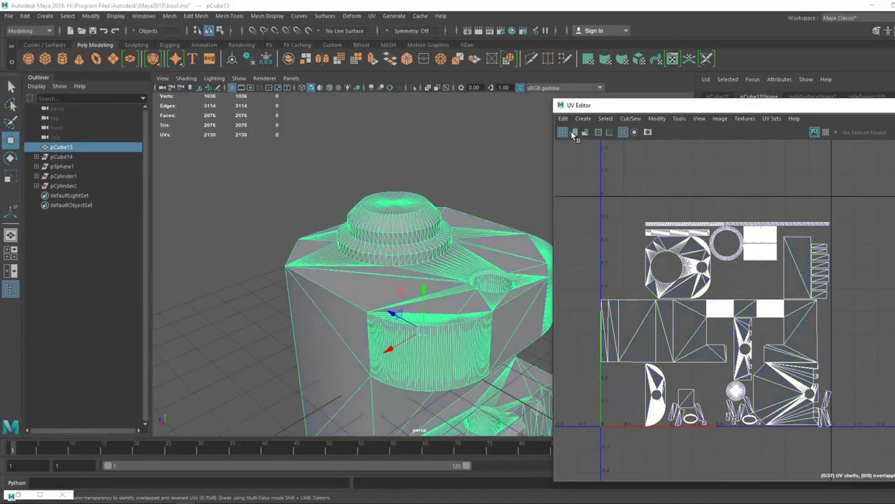
{"action": "left_click", "coordinate": [573, 134]}
{"action": "left_click", "coordinate": [567, 135]}
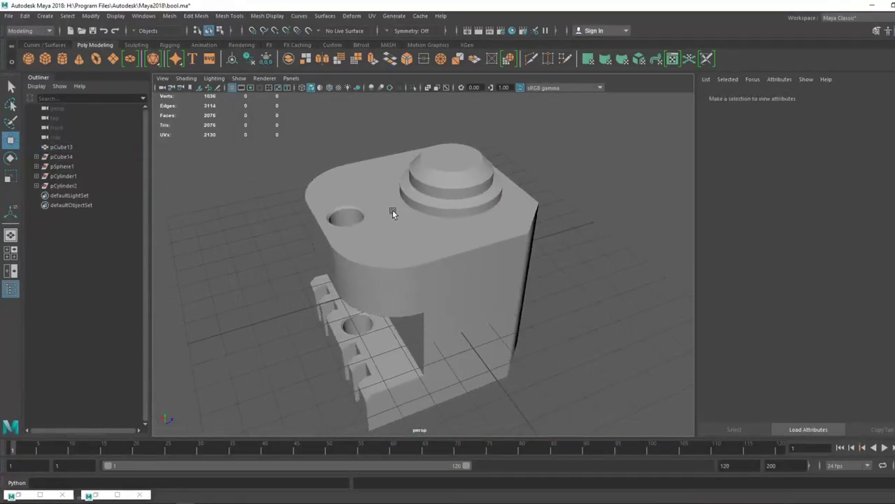
Harden the vertical edges at the block's chamfered corners
{"action": "left_click", "coordinate": [383, 240]}
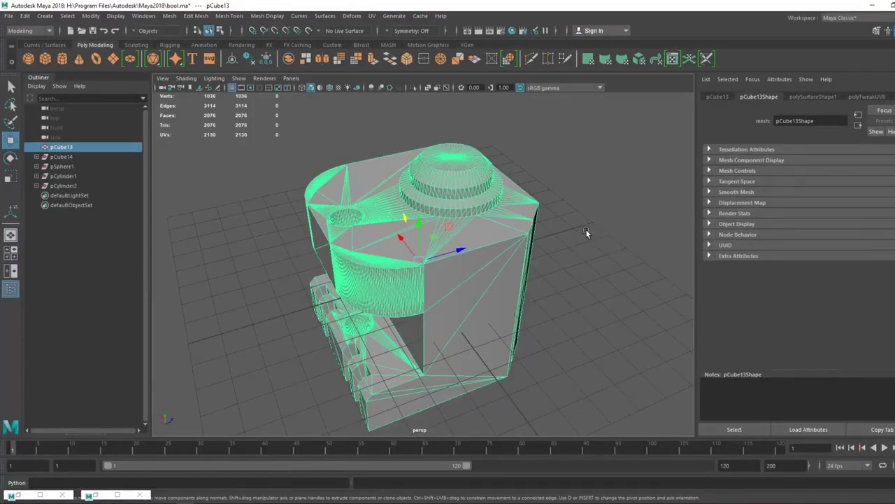
{"action": "left_click", "coordinate": [587, 229]}
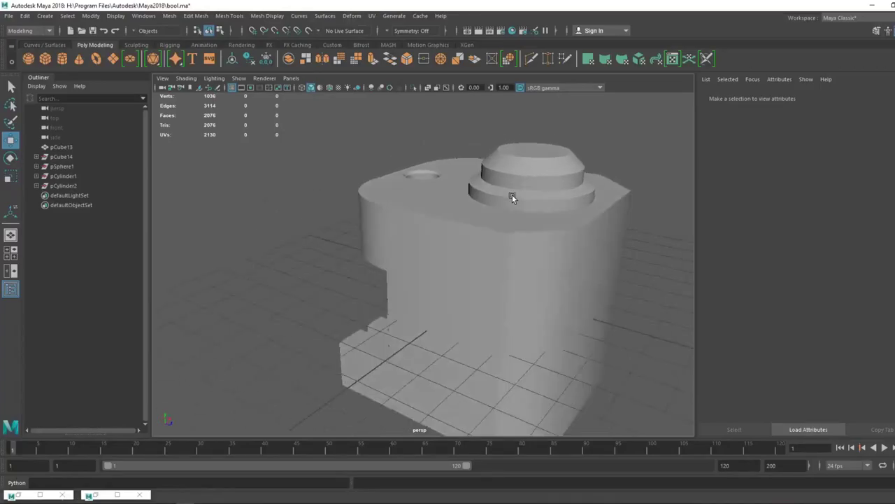
{"action": "left_click", "coordinate": [497, 249]}
{"action": "right_click_drag", "start_coordinate": [497, 249], "coordinate": [489, 190]}
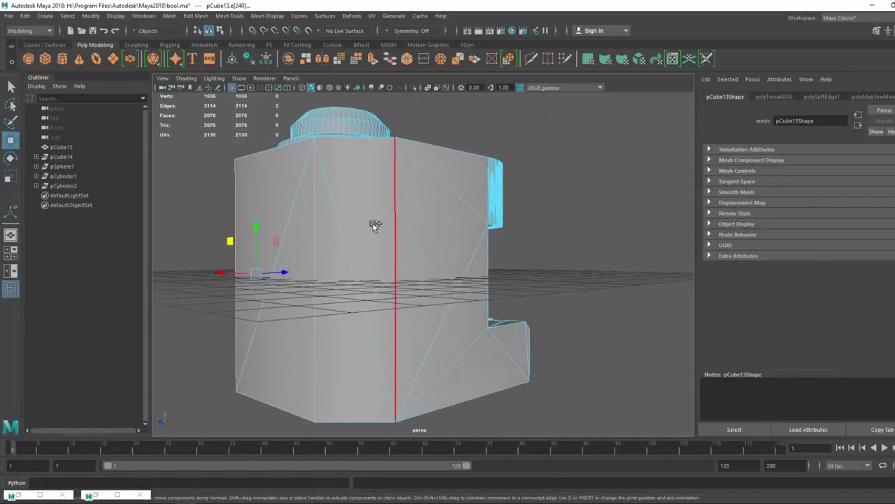
{"action": "left_click", "coordinate": [374, 225], "text": "shift"}
{"action": "left_click_drag", "start_coordinate": [374, 225], "coordinate": [607, 219], "text": "alt"}
{"action": "left_click", "coordinate": [267, 15]}
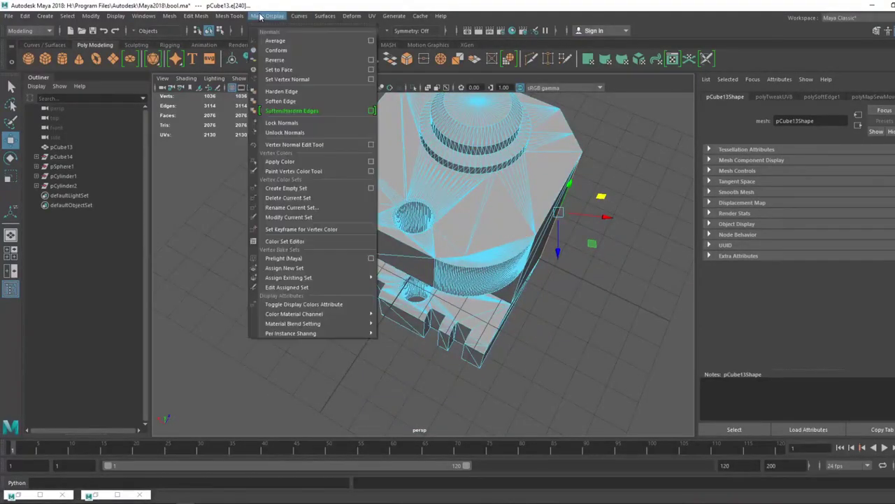
{"action": "left_click", "coordinate": [282, 93]}
Return to object selection and examine the shading around the block's hardened corner edges
{"action": "left_click", "coordinate": [218, 215]}
{"action": "left_click_drag", "start_coordinate": [218, 215], "coordinate": [448, 161], "text": "alt"}
{"action": "right_click", "coordinate": [535, 125]}
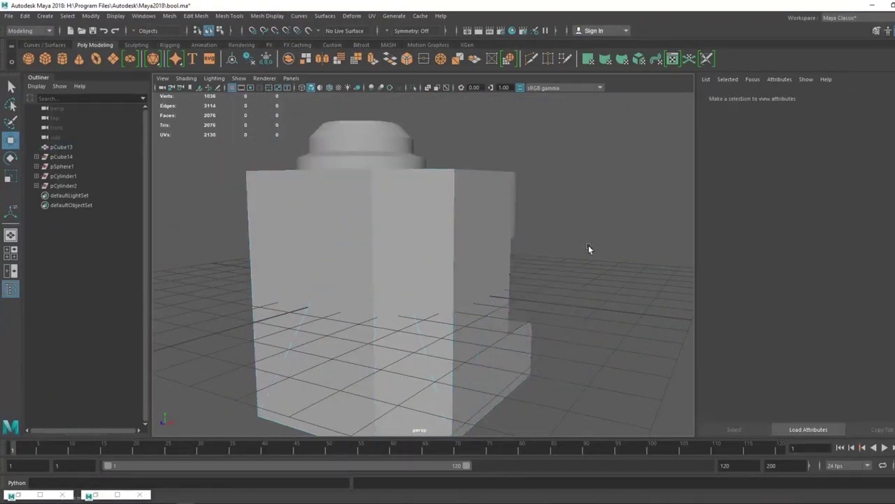
{"action": "left_click_drag", "start_coordinate": [588, 244], "coordinate": [540, 244], "text": "alt"}
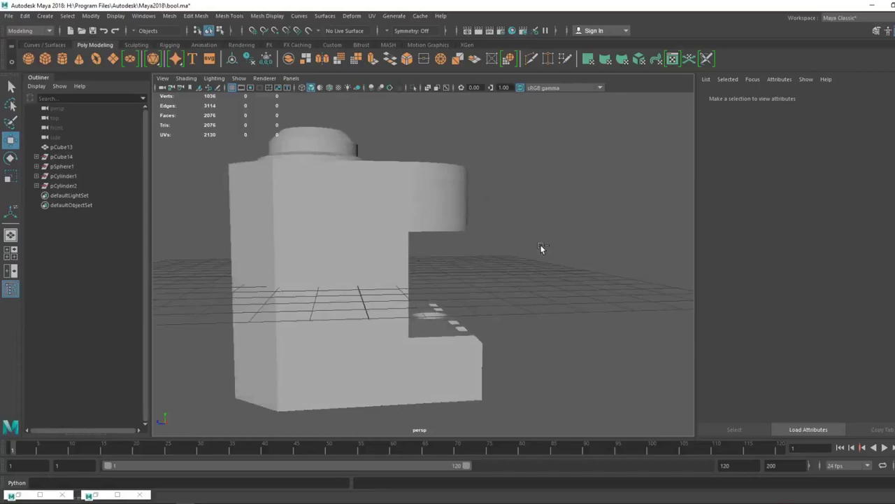
{"action": "left_click_drag", "start_coordinate": [315, 193], "coordinate": [449, 279], "text": "alt"}
{"action": "left_click", "coordinate": [414, 263]}
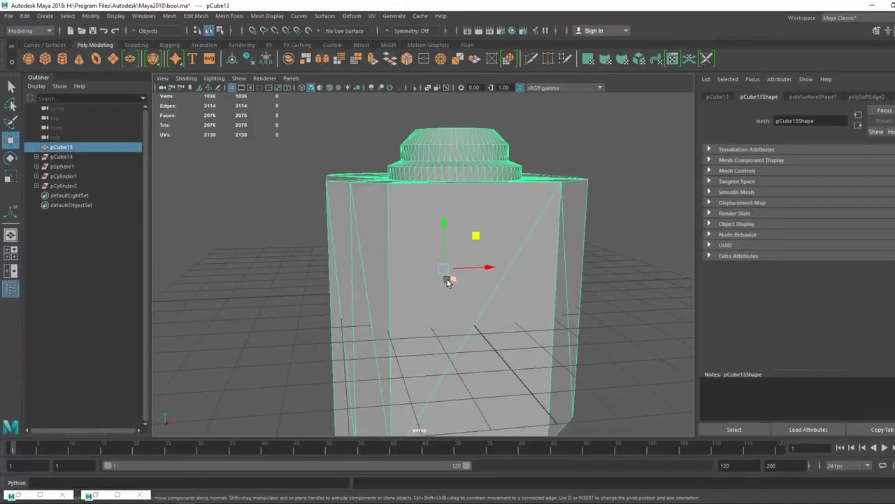
Undo the hardening of the block's vertical corner edges and return pCube13 to object selection
{"action": "left_click", "coordinate": [280, 183]}
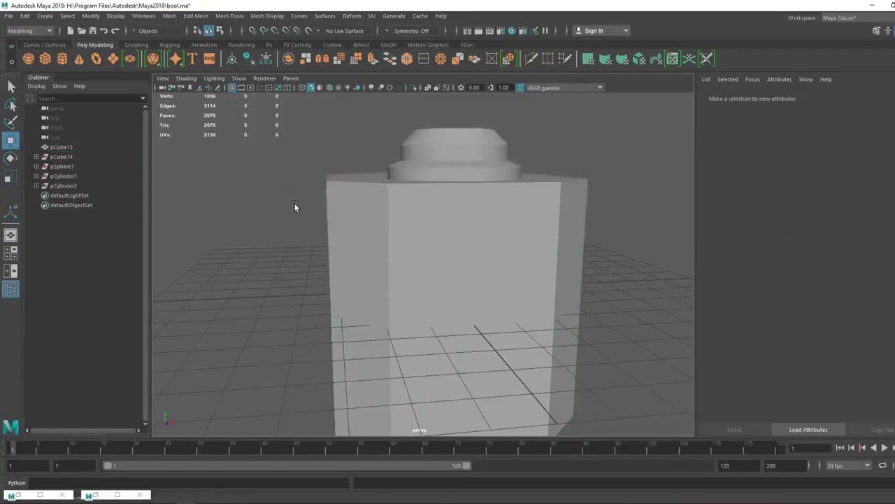
{"action": "key", "text": "ctrl+z"}
{"action": "key", "text": "ctrl+z"}
{"action": "key", "text": "ctrl+z"}
{"action": "key", "text": "ctrl+z"}
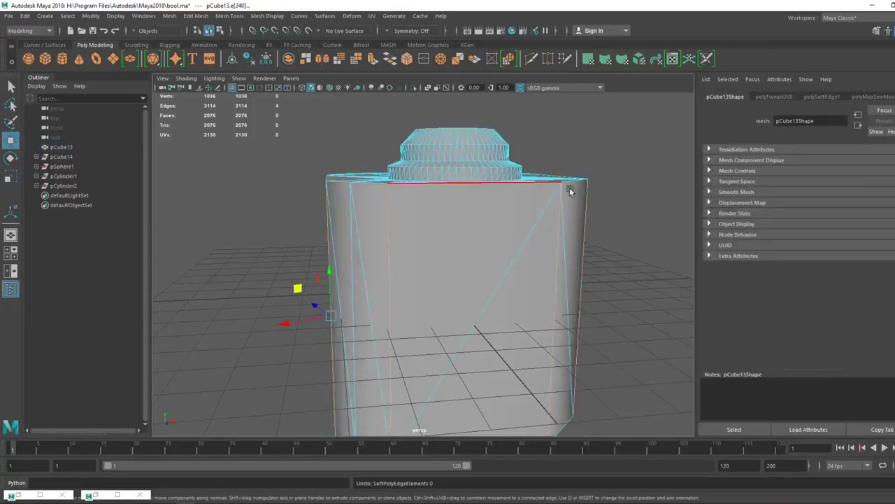
{"action": "left_click", "coordinate": [542, 266]}
{"action": "right_click_drag", "start_coordinate": [542, 266], "coordinate": [458, 238], "text": "alt"}
{"action": "left_click_drag", "start_coordinate": [458, 238], "coordinate": [550, 216], "text": "alt"}
{"action": "right_click_drag", "start_coordinate": [528, 258], "coordinate": [582, 223]}
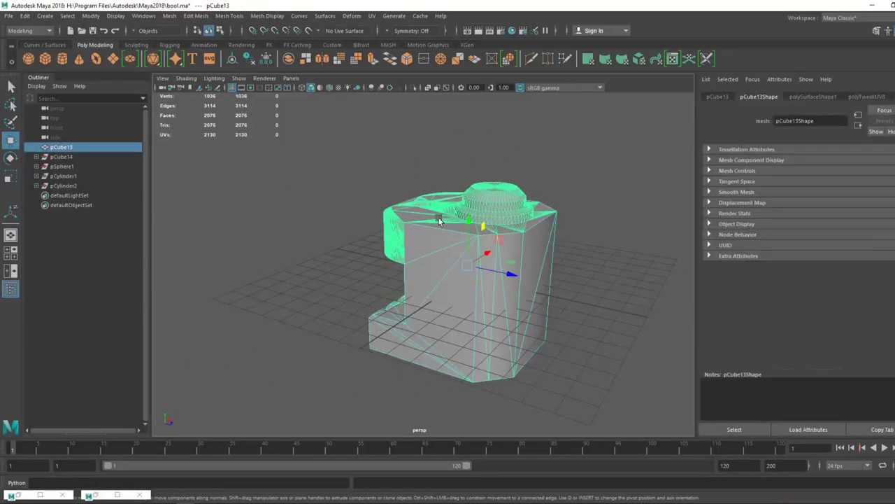
Duplicate the block, naming the copy final_lowpoly, and hide the copy
{"action": "key", "text": "ctrl+d"}
{"action": "double_click", "coordinate": [70, 198]}
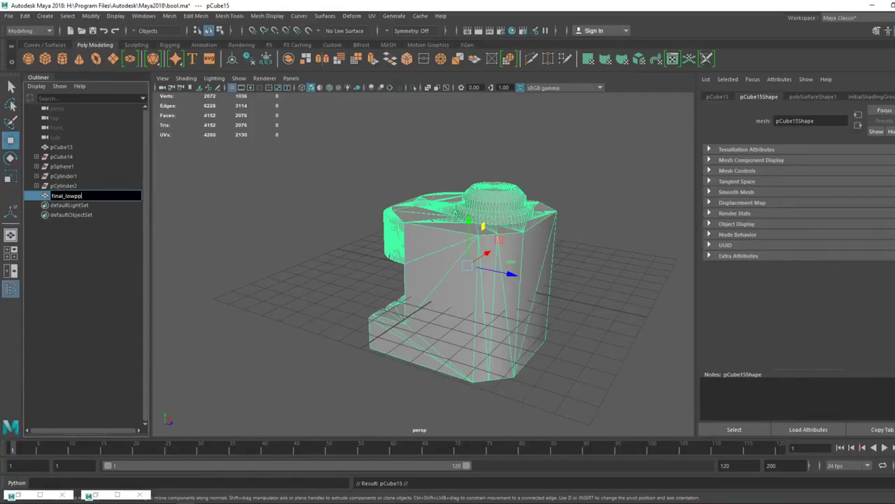
{"action": "type", "text": "final_lowpoly"}
{"action": "key", "text": "Return"}
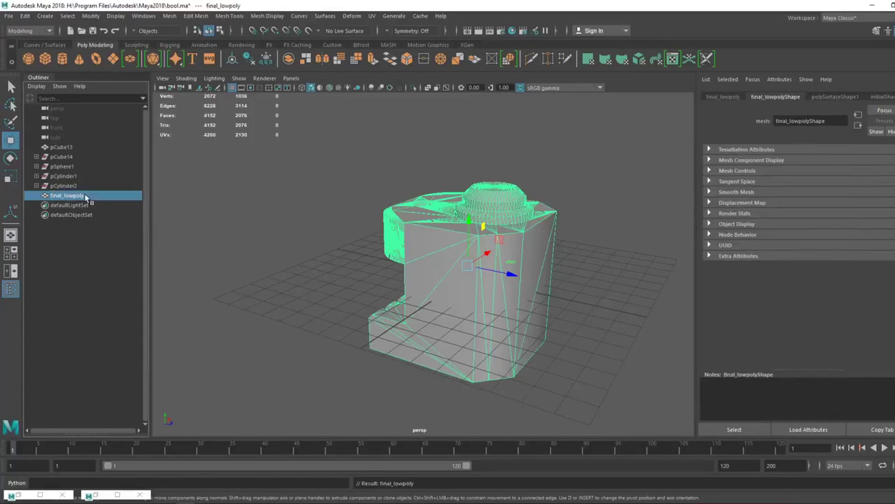
{"action": "key", "text": "ctrl+h"}
Rename the original block pCube13 as highpoly_toZbrush
{"action": "left_click", "coordinate": [62, 147]}
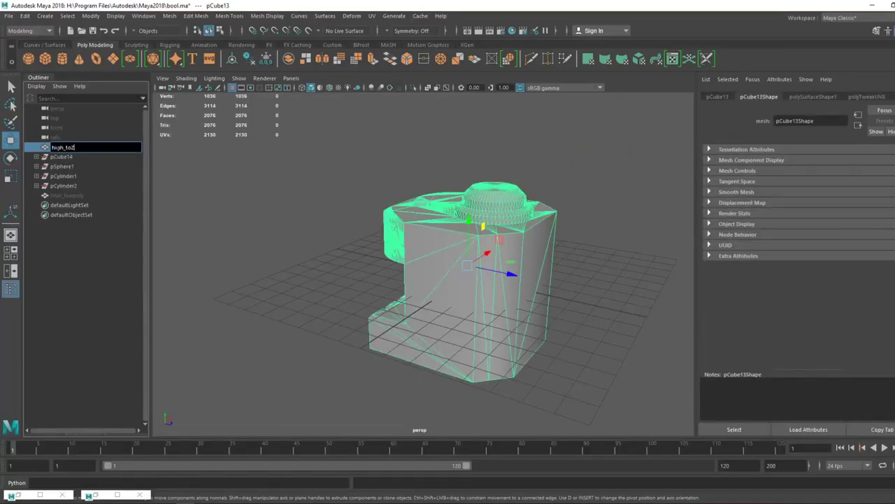
{"action": "key", "text": "Return"}
{"action": "left_click", "coordinate": [343, 241]}
{"action": "left_click_drag", "start_coordinate": [344, 241], "coordinate": [240, 183], "text": "alt"}
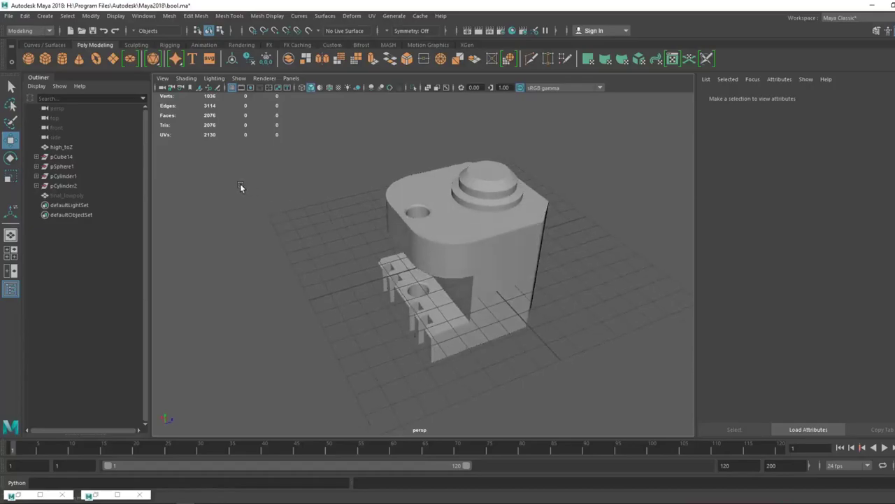
{"action": "double_click", "coordinate": [71, 146]}
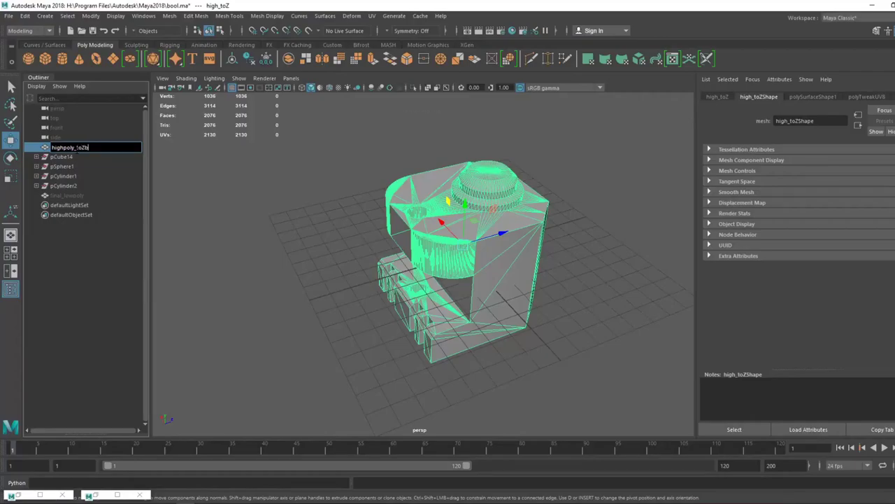
{"action": "type", "text": "highpoly_toZbrush"}
{"action": "key", "text": "Return"}
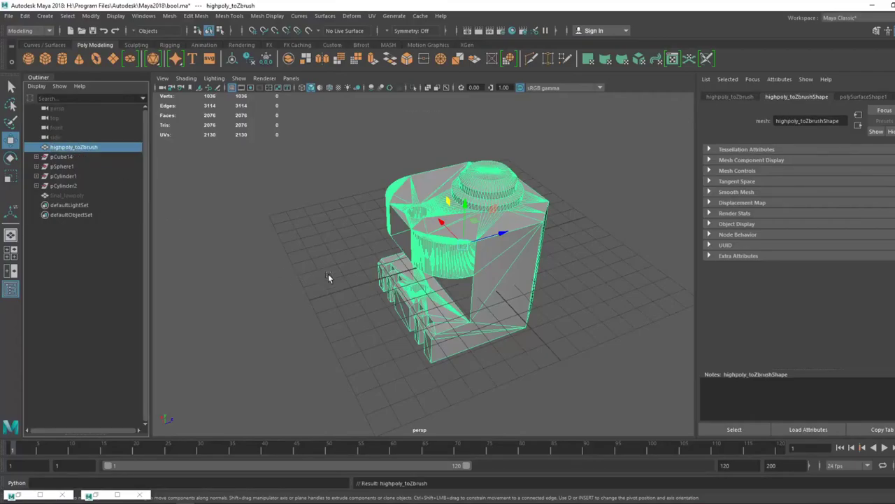
Harden the four vertical edges at the chamfered corners of highpoly_toZbrush
{"action": "left_click", "coordinate": [328, 276]}
{"action": "left_click_drag", "start_coordinate": [329, 275], "coordinate": [385, 260], "text": "alt"}
{"action": "scroll", "coordinate": [411, 327], "scroll_direction": "up", "scroll_amount": 3}
{"action": "left_click_drag", "start_coordinate": [411, 328], "coordinate": [461, 273], "text": "alt"}
{"action": "right_click_drag", "start_coordinate": [420, 258], "coordinate": [422, 228]}
{"action": "left_click", "coordinate": [434, 273]}
{"action": "left_click", "coordinate": [532, 229]}
{"action": "left_click", "coordinate": [451, 258]}
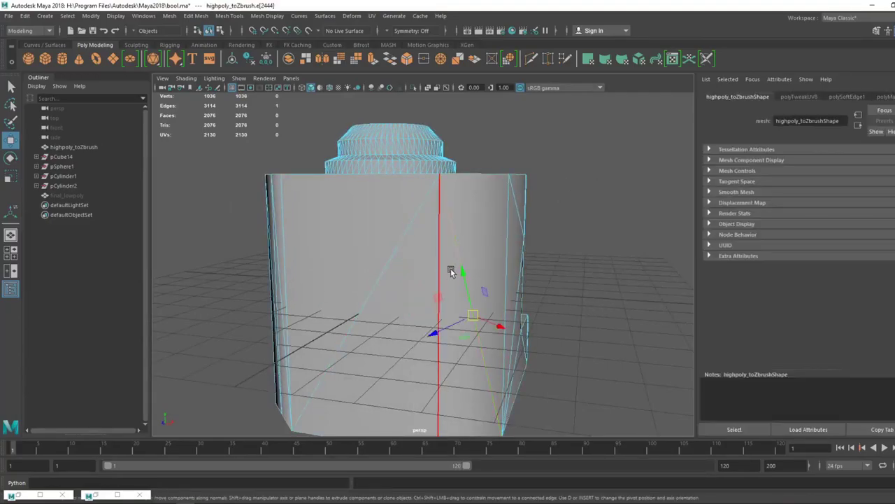
{"action": "left_click", "coordinate": [495, 273]}
{"action": "left_click", "coordinate": [444, 275]}
{"action": "left_click_drag", "start_coordinate": [340, 264], "coordinate": [447, 225], "text": "alt"}
{"action": "left_click", "coordinate": [396, 214], "text": "shift"}
{"action": "left_click", "coordinate": [385, 208], "text": "shift"}
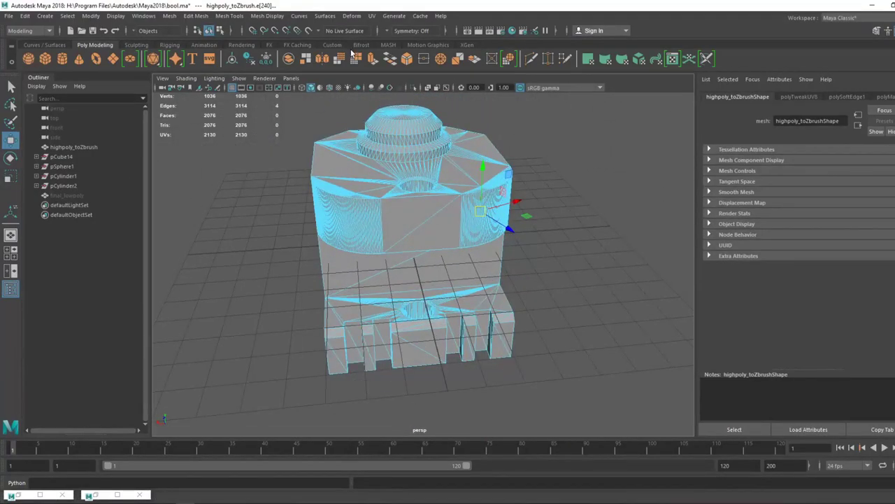
{"action": "left_click", "coordinate": [274, 19]}
{"action": "left_click", "coordinate": [281, 91]}
{"action": "left_click_drag", "start_coordinate": [210, 225], "coordinate": [540, 116], "text": "alt"}
{"action": "right_click_drag", "start_coordinate": [541, 116], "coordinate": [578, 104]}
{"action": "left_click", "coordinate": [573, 258]}
Cut the UVs along the block's four vertical chamfer edges and return to object selection
{"action": "left_click_drag", "start_coordinate": [351, 334], "coordinate": [444, 237], "text": "alt"}
{"action": "left_click", "coordinate": [428, 231]}
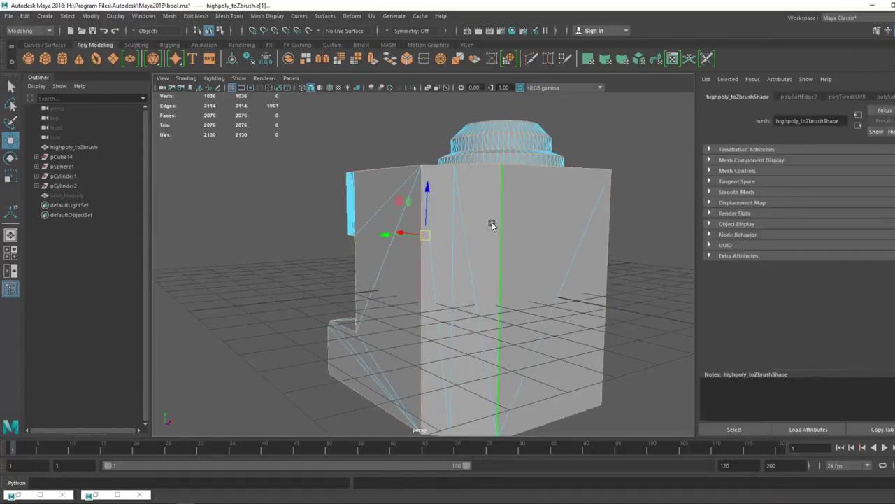
{"action": "left_click", "coordinate": [422, 236]}
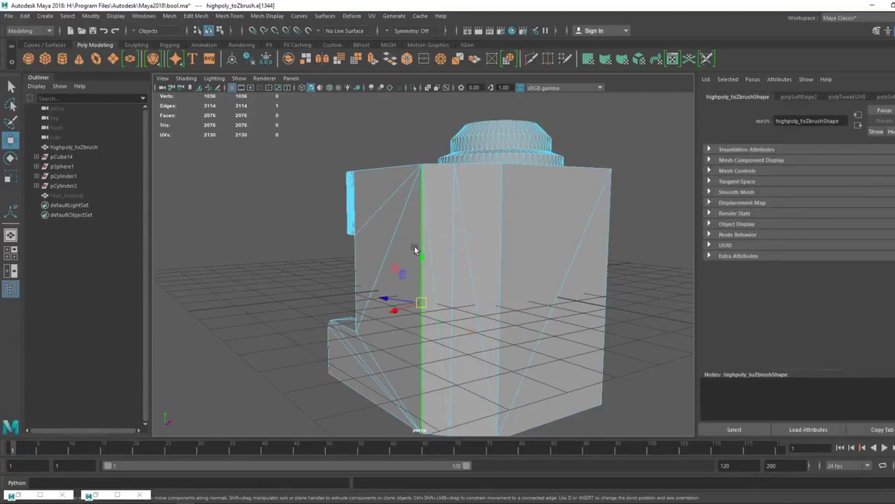
{"action": "left_click", "coordinate": [502, 218], "text": "shift"}
{"action": "left_click_drag", "start_coordinate": [499, 217], "coordinate": [462, 217], "text": "alt"}
{"action": "left_click", "coordinate": [455, 220], "text": "shift"}
{"action": "left_click", "coordinate": [518, 225], "text": "shift"}
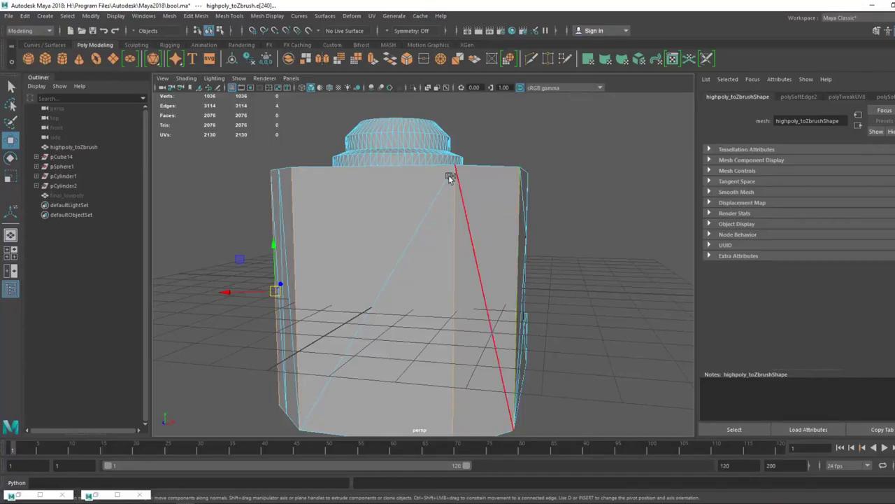
{"action": "left_click", "coordinate": [372, 16]}
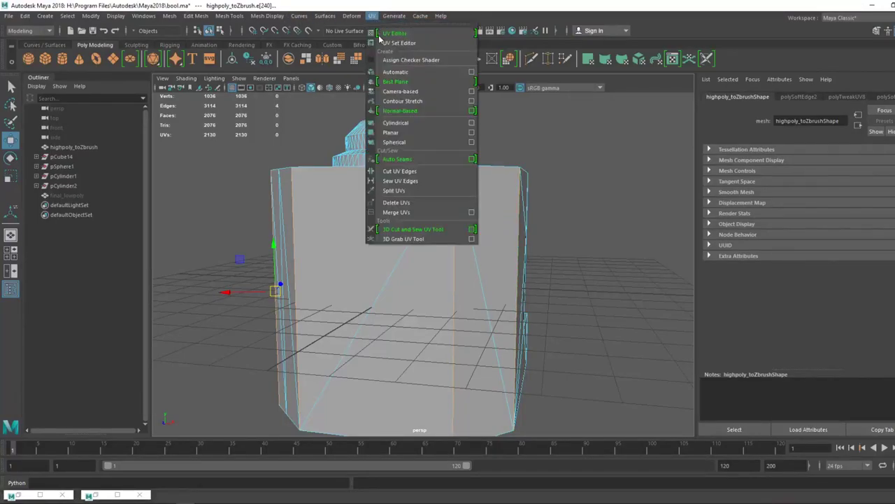
{"action": "left_click", "coordinate": [395, 171]}
{"action": "right_click_drag", "start_coordinate": [421, 243], "coordinate": [464, 225]}
{"action": "right_click_drag", "start_coordinate": [458, 280], "coordinate": [381, 168], "text": "alt"}
{"action": "left_click_drag", "start_coordinate": [381, 167], "coordinate": [373, 193], "text": "alt"}
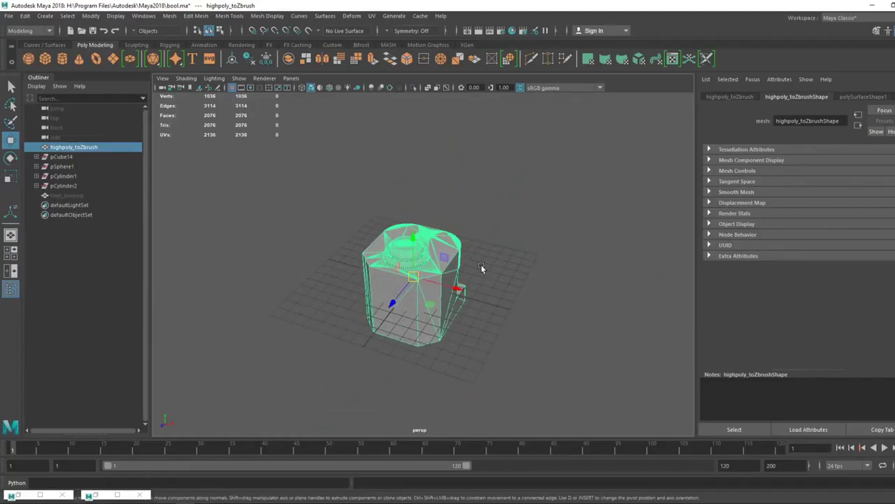
Open the UV Editor, select all of the block's UV shells and lay them out without overlaps
{"action": "left_click", "coordinate": [372, 16]}
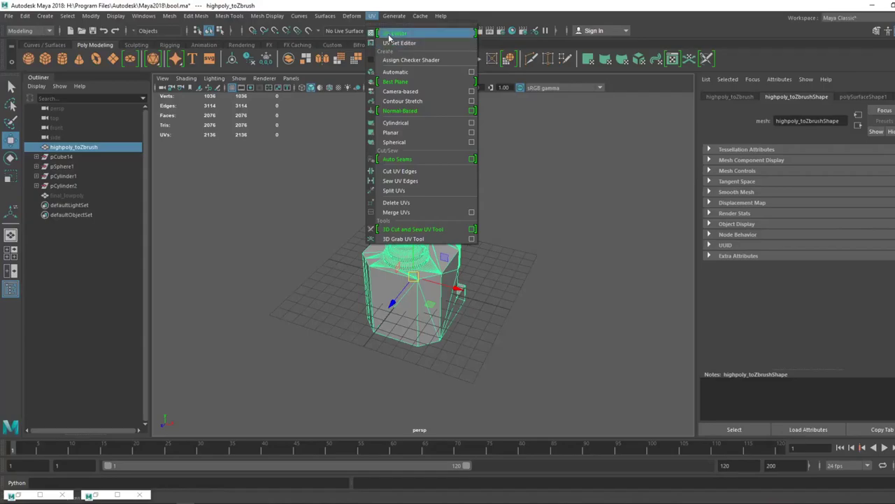
{"action": "left_click", "coordinate": [391, 32]}
{"action": "left_click", "coordinate": [415, 269]}
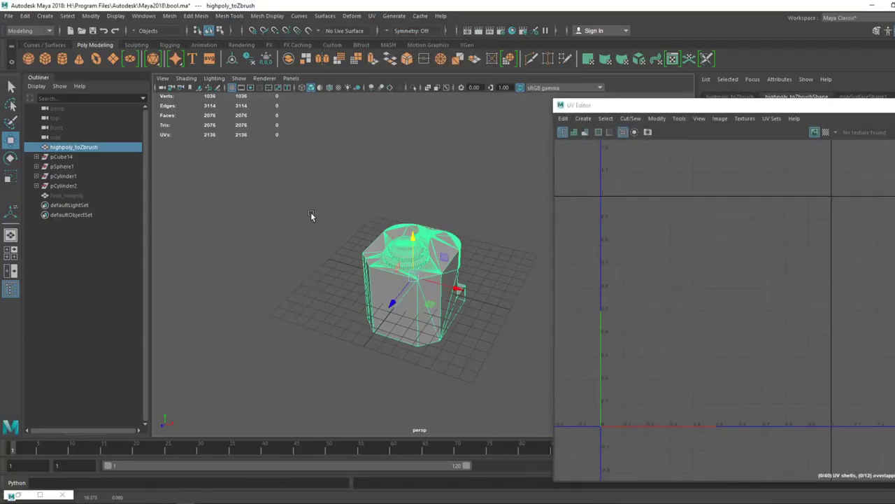
{"action": "left_click", "coordinate": [314, 223]}
{"action": "left_click", "coordinate": [400, 314]}
{"action": "right_click_drag", "start_coordinate": [725, 324], "coordinate": [692, 311]}
{"action": "left_click_drag", "start_coordinate": [886, 160], "coordinate": [638, 471]}
{"action": "left_click_drag", "start_coordinate": [561, 162], "coordinate": [894, 464]}
{"action": "key", "text": "ctrl+l"}
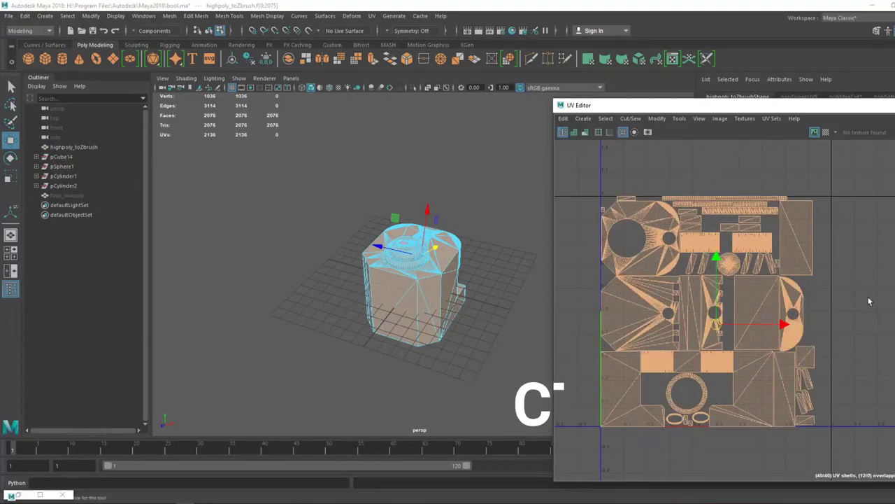
Examine how the new UV shells correspond to the block's cap, sides and toothed base, then return to object selection
{"action": "left_click", "coordinate": [869, 302]}
{"action": "scroll", "coordinate": [753, 364], "scroll_direction": "up", "scroll_amount": 4}
{"action": "scroll", "coordinate": [753, 364], "scroll_direction": "down", "scroll_amount": 3}
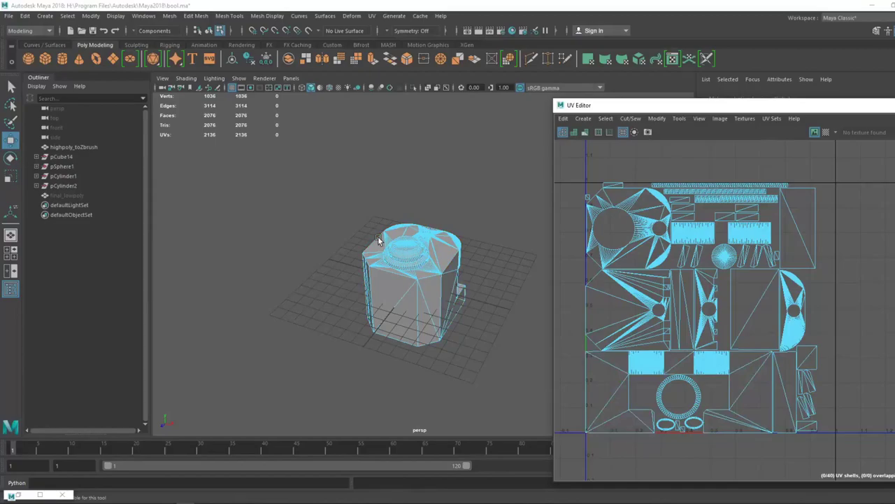
{"action": "left_click_drag", "start_coordinate": [396, 244], "coordinate": [469, 256], "text": "alt"}
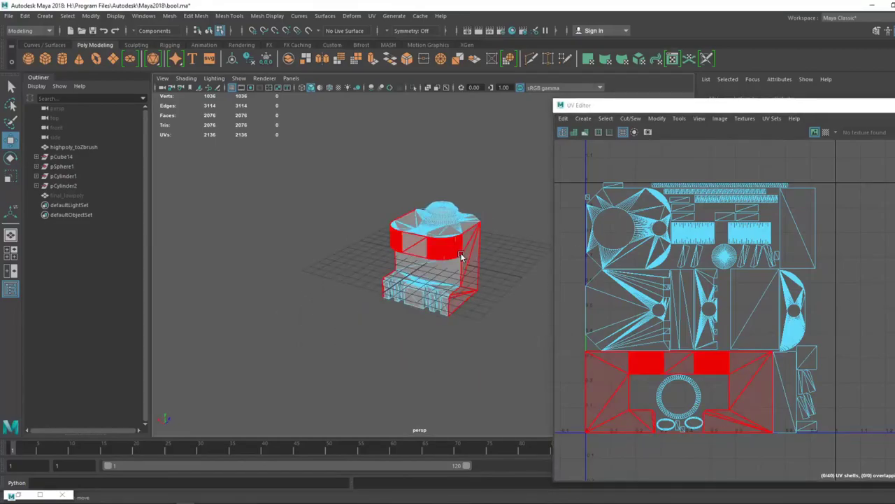
{"action": "mouse_move", "coordinate": [356, 242]}
{"action": "left_mouse_down", "text": "alt"}
{"action": "mouse_move", "coordinate": [519, 238]}
{"action": "mouse_move", "coordinate": [357, 231]}
{"action": "left_mouse_up", "text": "alt"}
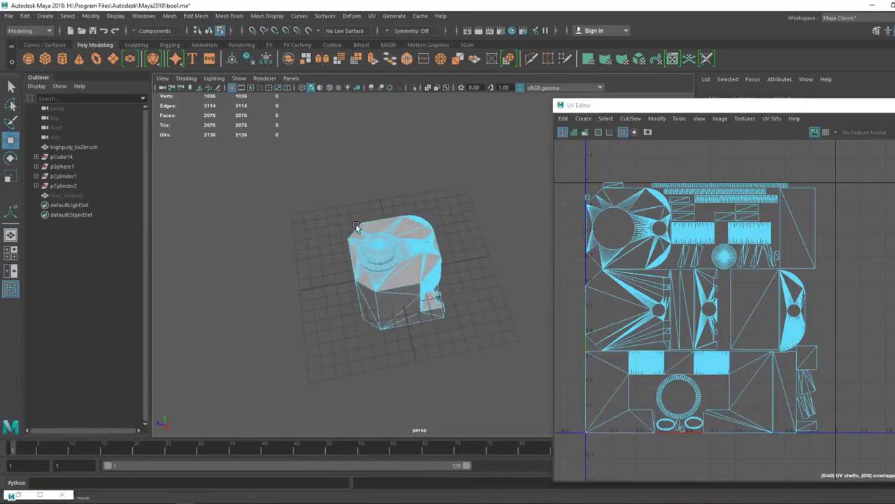
{"action": "scroll", "coordinate": [350, 263], "scroll_direction": "up", "scroll_amount": 6}
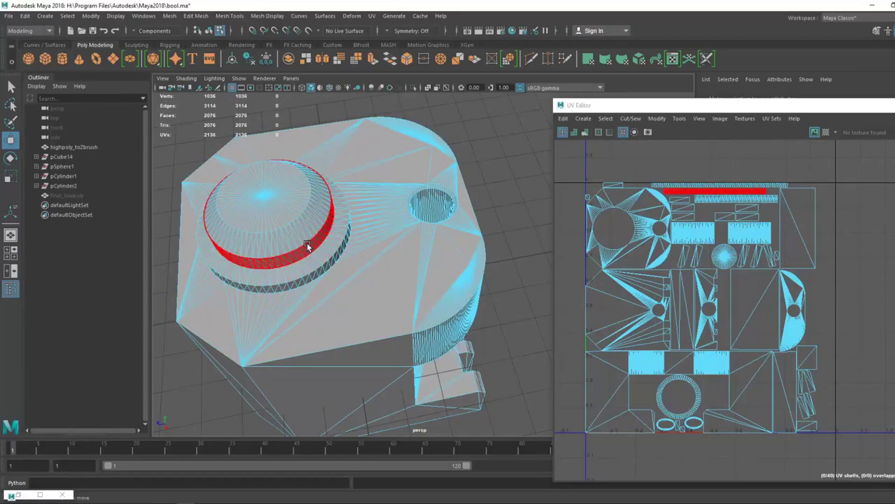
{"action": "left_click_drag", "start_coordinate": [456, 201], "coordinate": [410, 271], "text": "alt"}
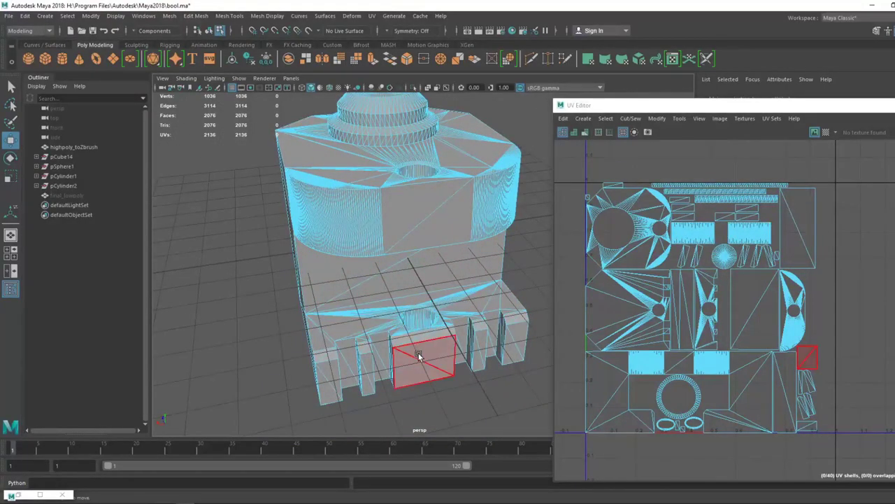
{"action": "left_click_drag", "start_coordinate": [392, 355], "coordinate": [448, 308], "text": "alt"}
{"action": "scroll", "coordinate": [386, 208], "scroll_direction": "down", "scroll_amount": 5}
{"action": "right_click_drag", "start_coordinate": [387, 205], "coordinate": [419, 193]}
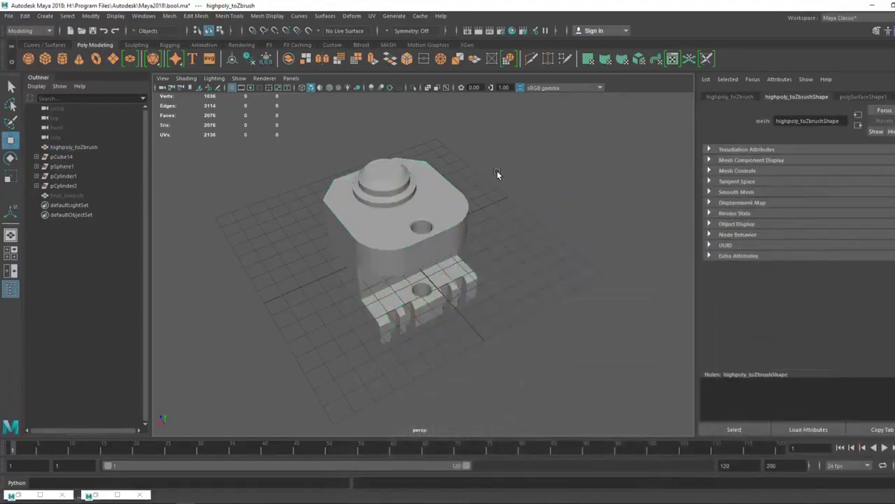
Export the selected highpoly_toZbrush mesh to the Desktop as an FBX file named hardsurface_toZBRUSH
{"action": "left_click", "coordinate": [447, 221]}
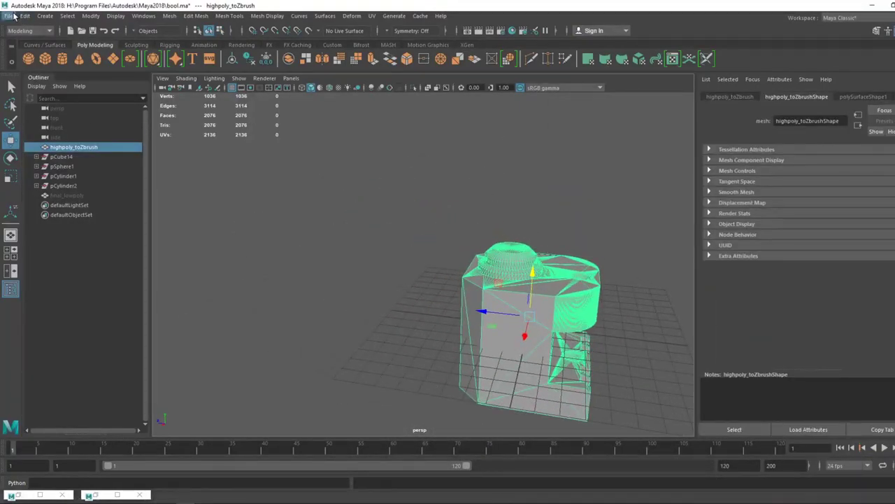
{"action": "left_click", "coordinate": [14, 15]}
{"action": "left_click", "coordinate": [42, 163]}
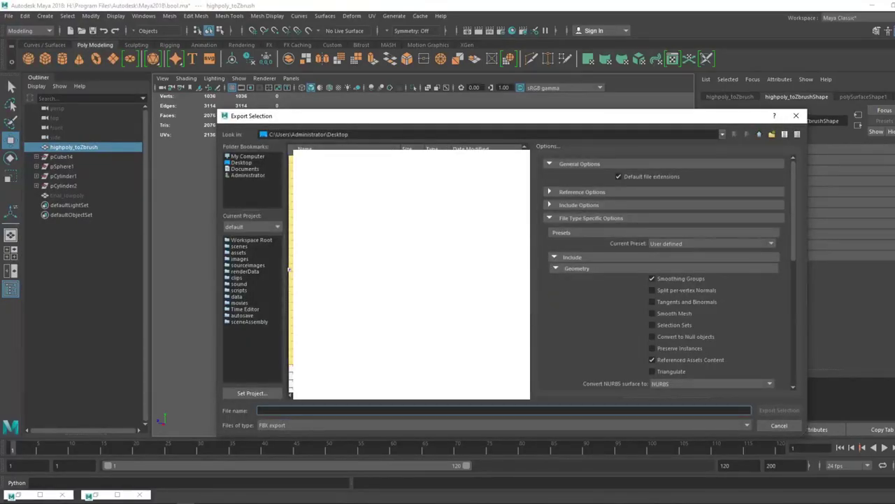
{"action": "type", "text": "hardsurface_toZBRUSH"}
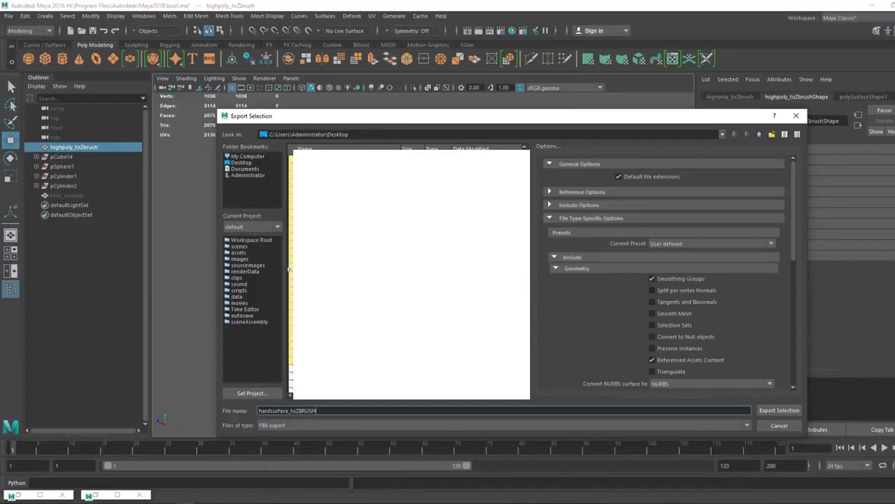
{"action": "left_click", "coordinate": [788, 412]}
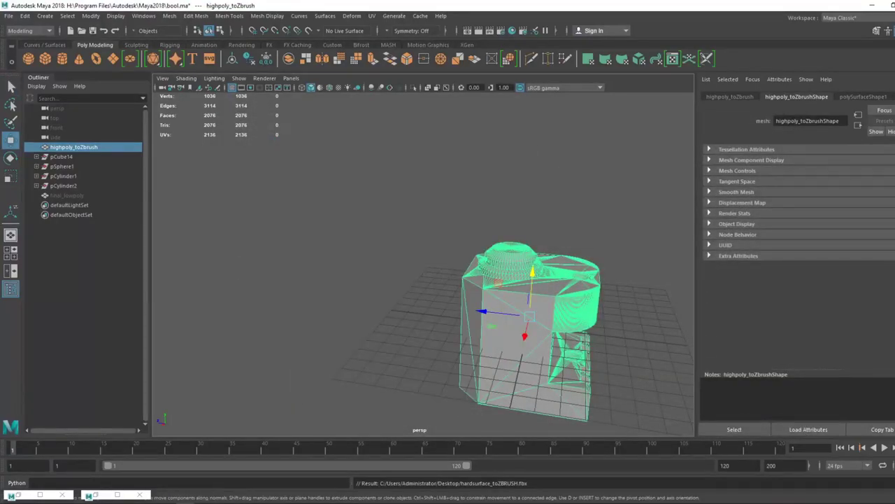
Switch to ZBrush and import the exported block from the Desktop with FBX ExportImport
{"action": "left_click", "coordinate": [872, 6]}
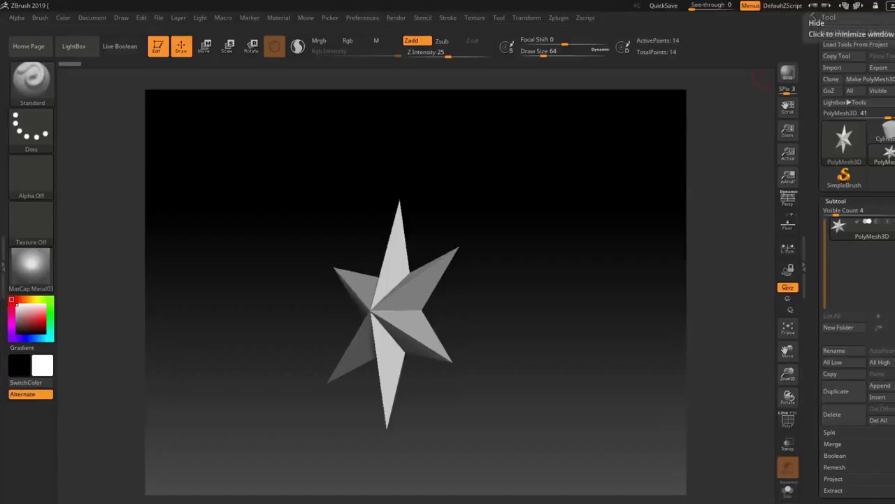
{"action": "mouse_move", "coordinate": [558, 18]}
{"action": "left_click", "coordinate": [577, 206]}
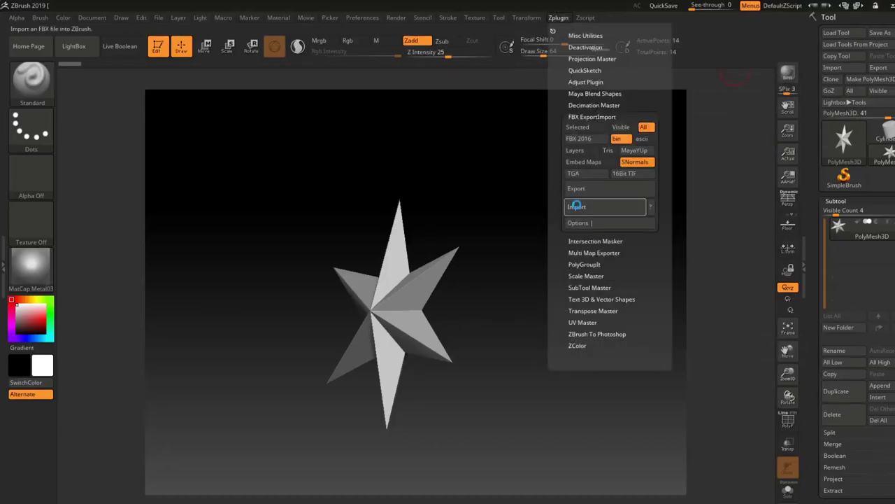
{"action": "scroll", "coordinate": [401, 233], "scroll_direction": "down", "scroll_amount": 3}
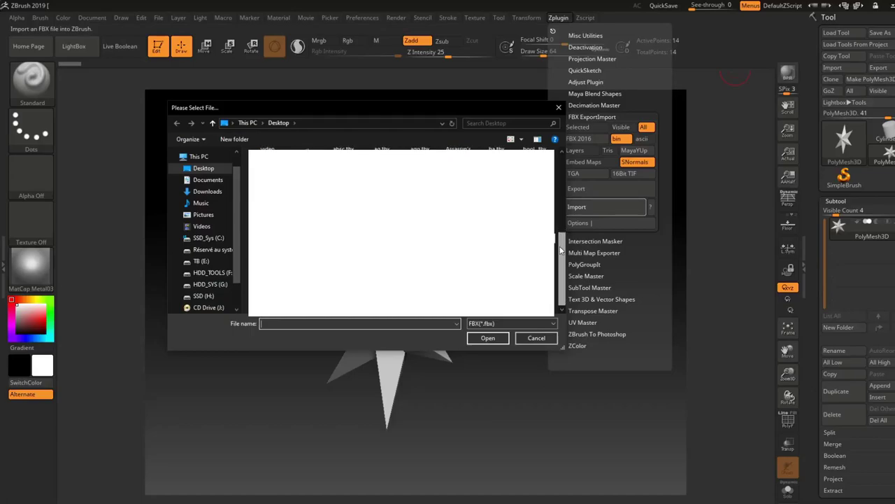
{"action": "left_click_drag", "start_coordinate": [561, 239], "coordinate": [561, 222]}
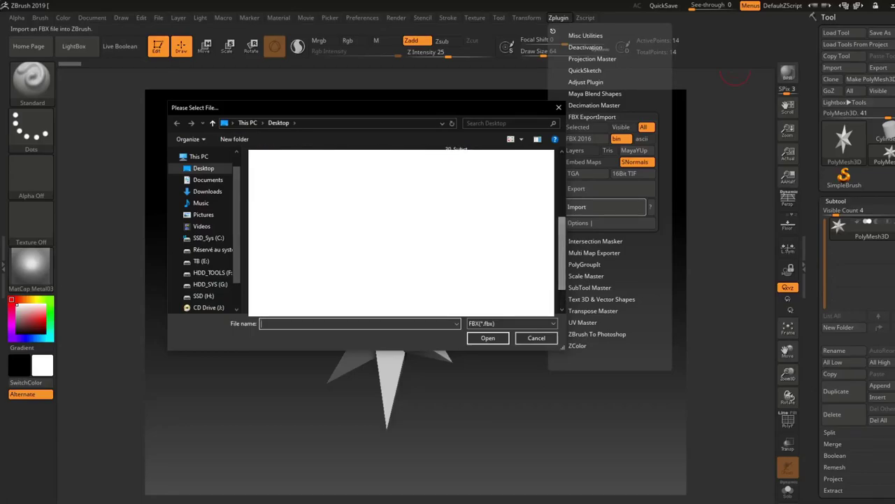
{"action": "double_click", "coordinate": [461, 280]}
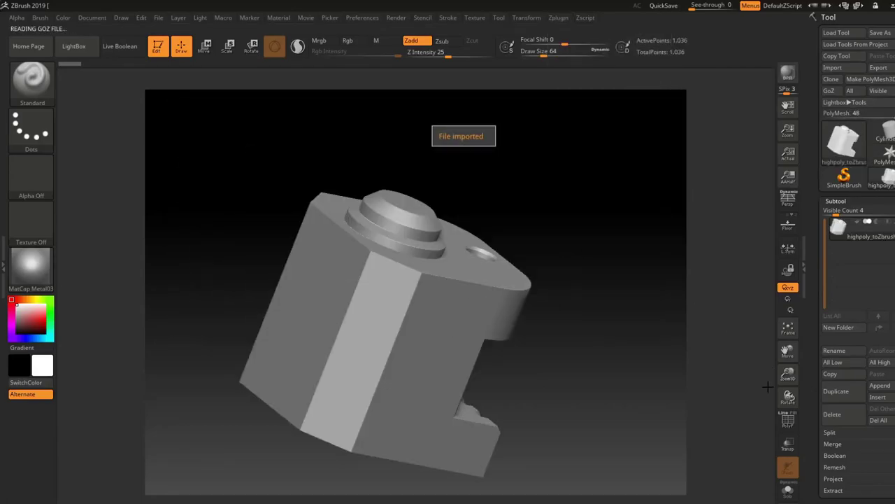
Turn on the PolyFrame display and inspect the imported block's triangulated topology from the cap and toothed-base side
{"action": "key", "text": "shift+f"}
{"action": "left_click_drag", "start_coordinate": [564, 168], "coordinate": [650, 292]}
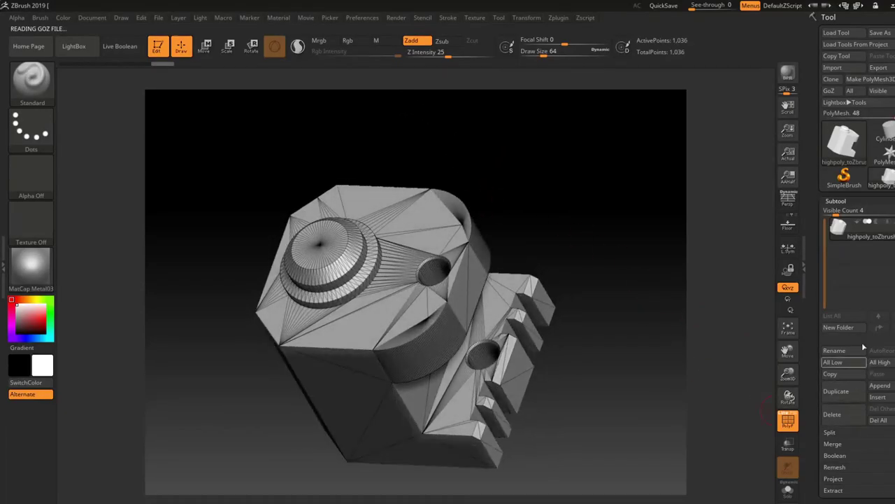
Assign polygroups to the block with Auto Groups With UV, check them from the cap side and turn off PolyFrame
{"action": "left_click", "coordinate": [836, 200]}
{"action": "left_click_drag", "start_coordinate": [868, 324], "coordinate": [869, 306]}
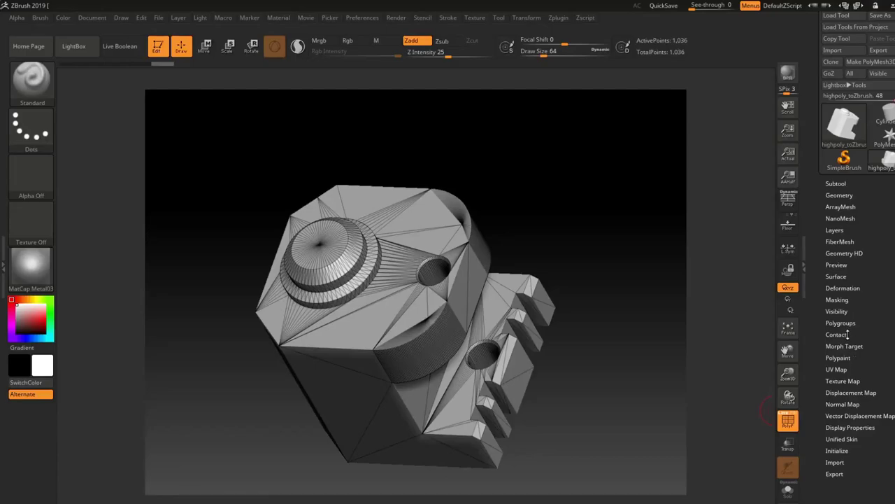
{"action": "left_click", "coordinate": [846, 323]}
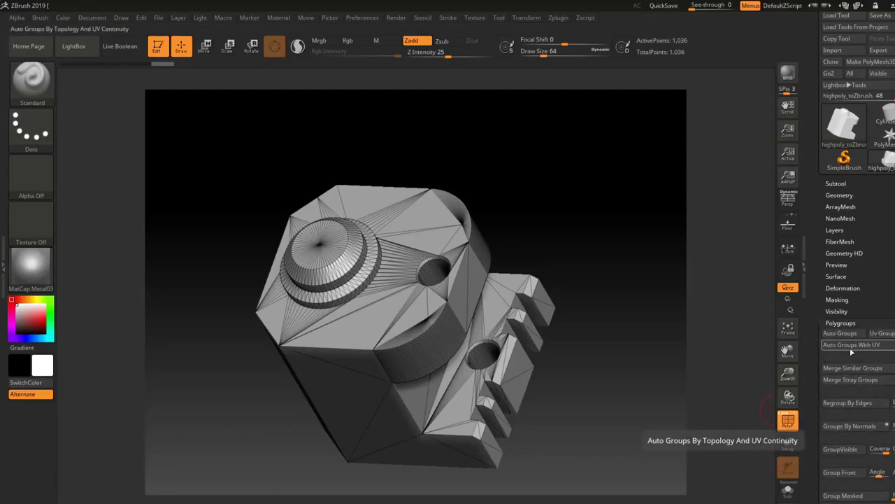
{"action": "left_click", "coordinate": [850, 347]}
{"action": "left_click_drag", "start_coordinate": [650, 315], "coordinate": [599, 266]}
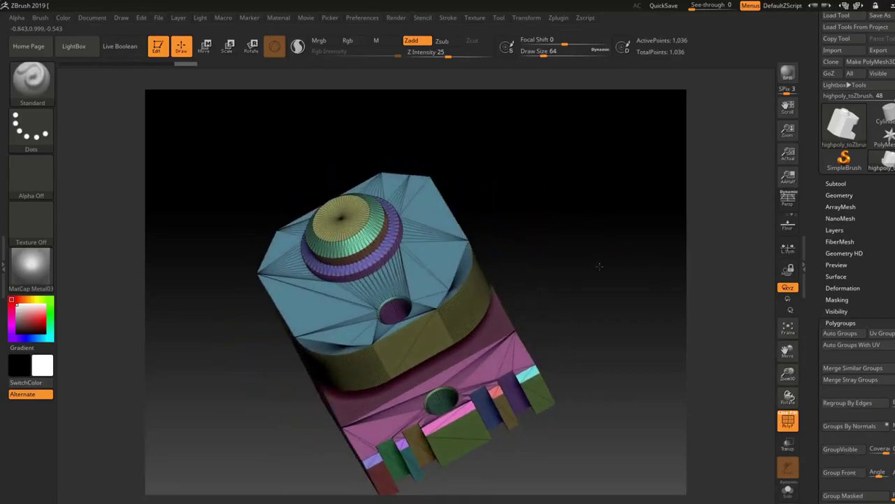
{"action": "left_click", "coordinate": [797, 425]}
{"action": "left_click_drag", "start_coordinate": [620, 342], "coordinate": [578, 230]}
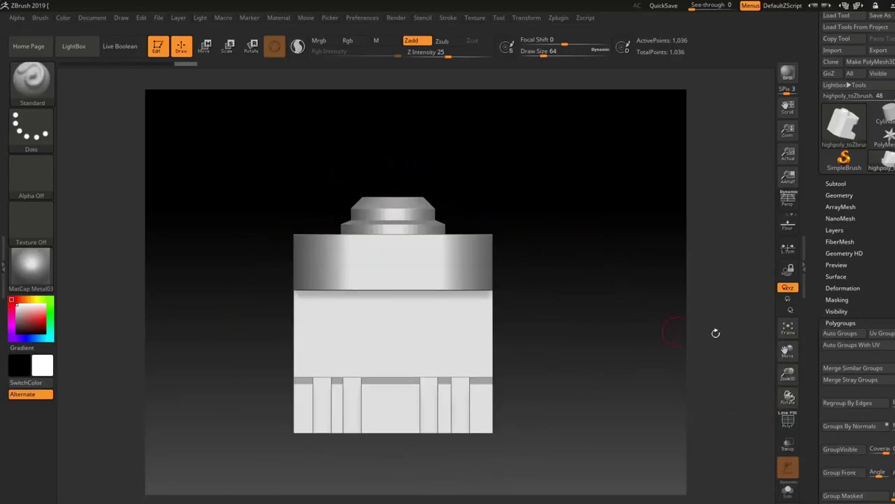
Try DynaMesh on the block at resolution 128, check its edges up close and undo the remesh
{"action": "left_click", "coordinate": [840, 196]}
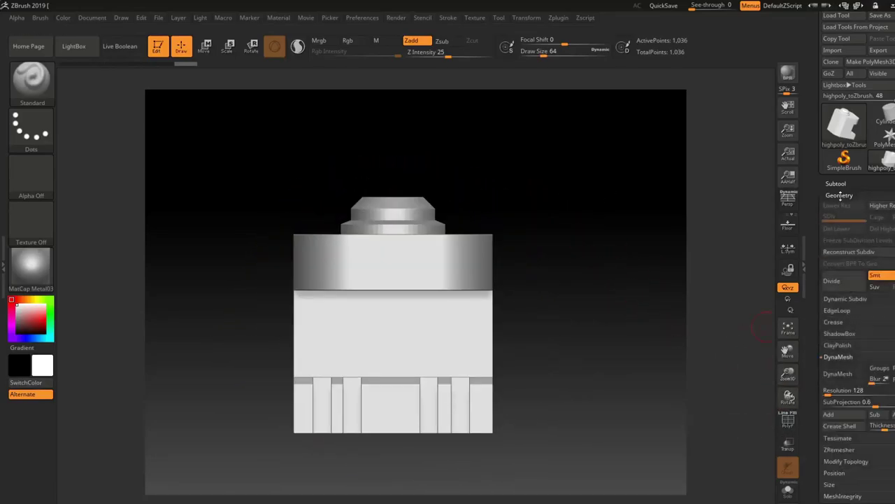
{"action": "left_click", "coordinate": [838, 374]}
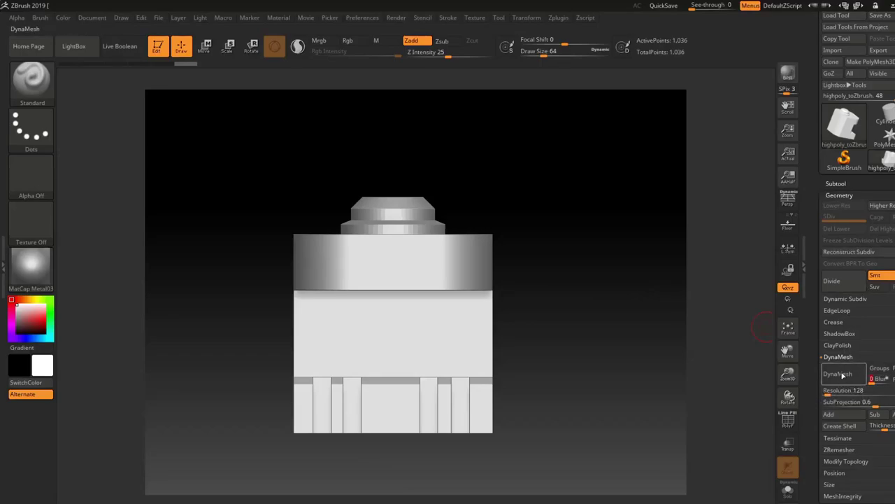
{"action": "mouse_move", "coordinate": [577, 316]}
{"action": "left_mouse_down"}
{"action": "mouse_move", "coordinate": [564, 302]}
{"action": "mouse_move", "coordinate": [575, 323]}
{"action": "left_mouse_up"}
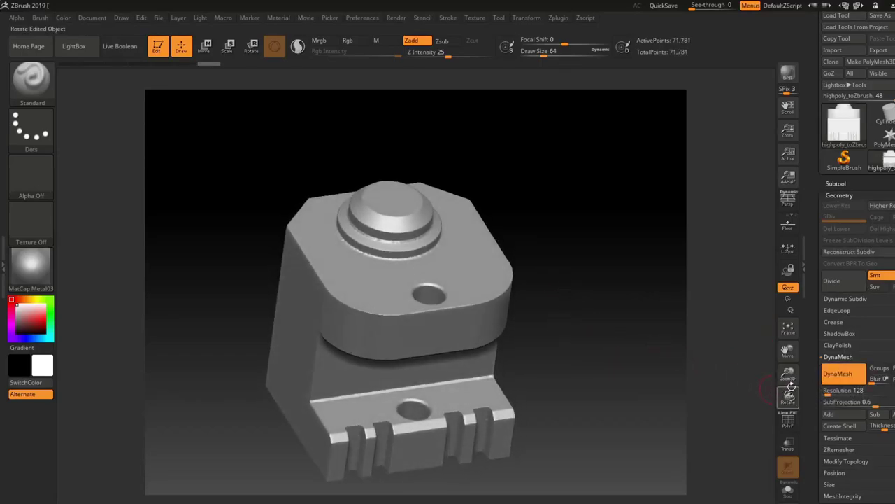
{"action": "left_click_drag", "start_coordinate": [789, 393], "coordinate": [656, 363]}
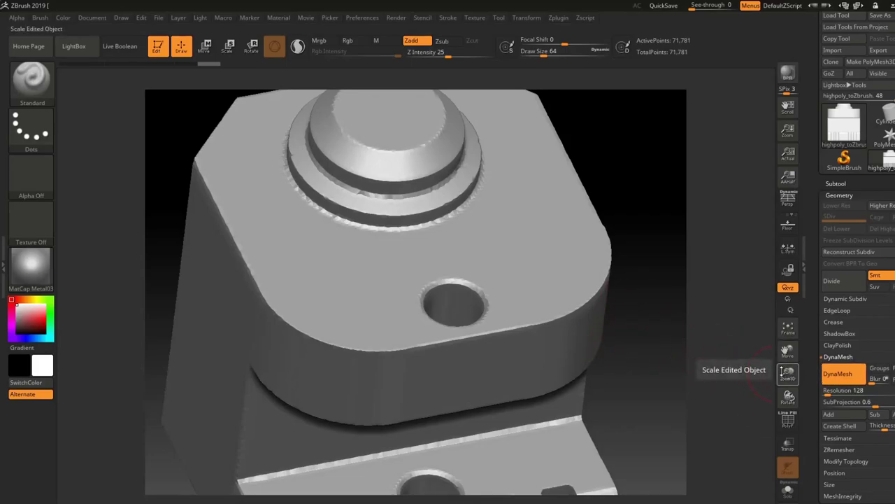
{"action": "key", "text": "ctrl+z"}
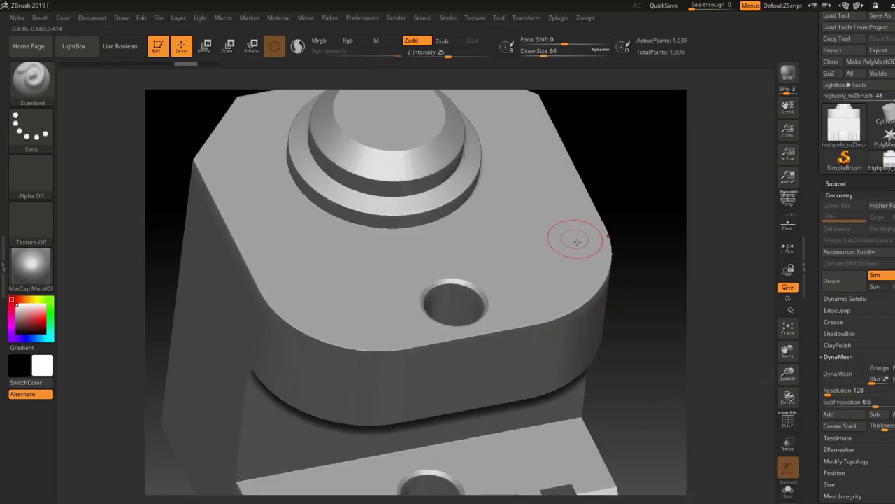
Set the DynaMesh resolution to 1040 with Blur at 0 and apply DynaMesh to the block
{"action": "left_click", "coordinate": [835, 392]}
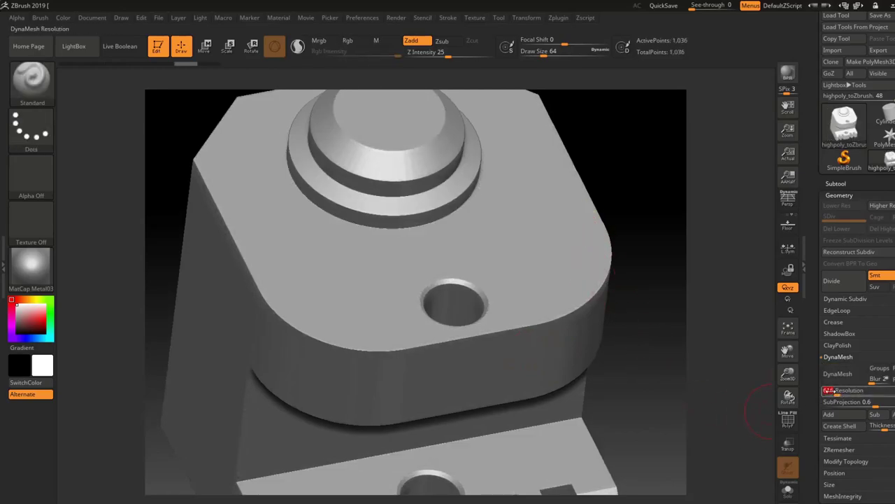
{"action": "type", "text": "1040"}
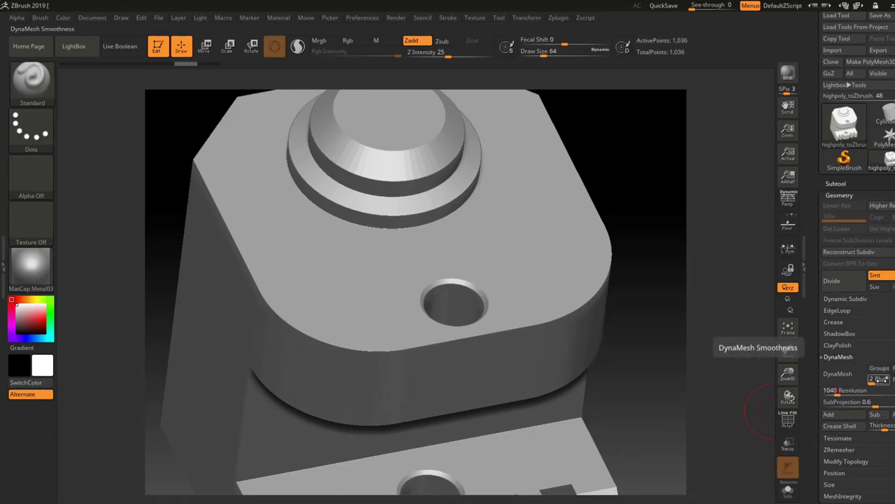
{"action": "left_click_drag", "start_coordinate": [879, 380], "coordinate": [868, 379]}
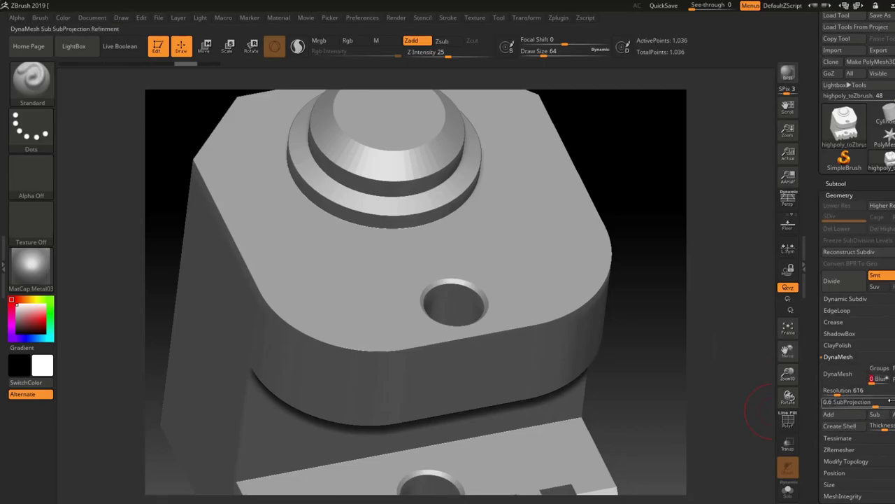
{"action": "left_click", "coordinate": [855, 392]}
{"action": "type", "text": "1040"}
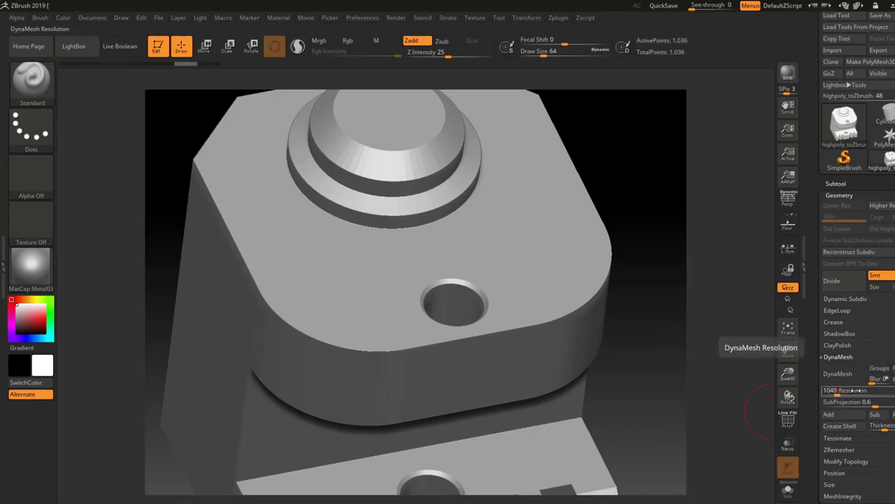
{"action": "key", "text": "Return"}
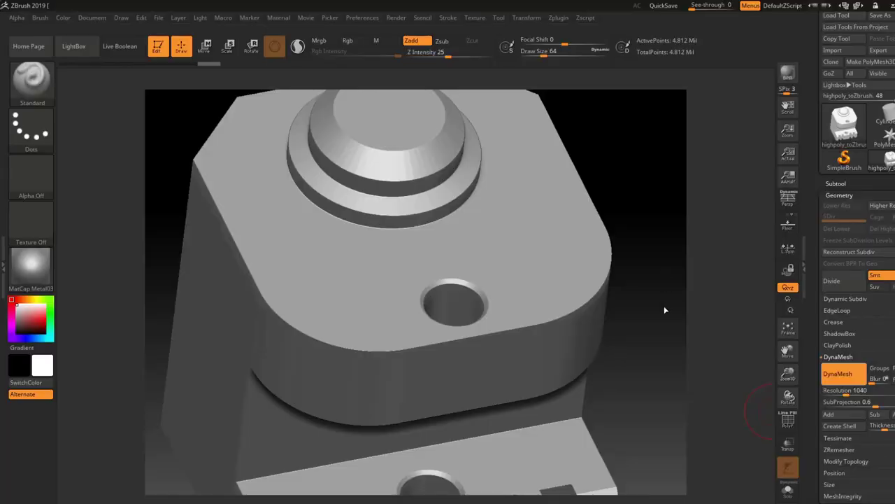
Show PolyFrame to check the remeshed cap's polygroups and dense topology, and hide it again
{"action": "mouse_move", "coordinate": [665, 310]}
{"action": "left_mouse_down"}
{"action": "mouse_move", "coordinate": [735, 308]}
{"action": "mouse_move", "coordinate": [616, 80]}
{"action": "mouse_move", "coordinate": [666, 138]}
{"action": "mouse_move", "coordinate": [672, 194]}
{"action": "mouse_move", "coordinate": [659, 206]}
{"action": "mouse_move", "coordinate": [672, 170]}
{"action": "left_mouse_up"}
{"action": "key", "text": "shift+f"}
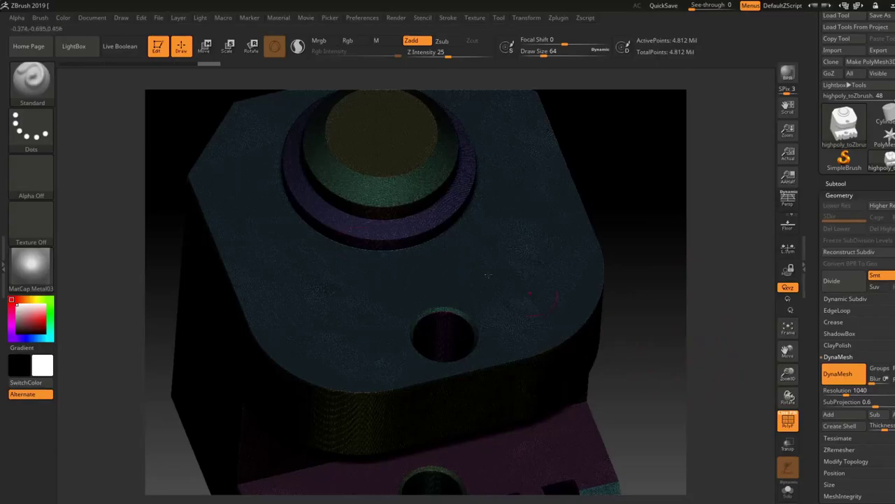
{"action": "left_click", "coordinate": [789, 420]}
{"action": "mouse_move", "coordinate": [696, 256]}
{"action": "left_mouse_down"}
{"action": "mouse_move", "coordinate": [685, 266]}
{"action": "mouse_move", "coordinate": [633, 213]}
{"action": "left_mouse_up"}
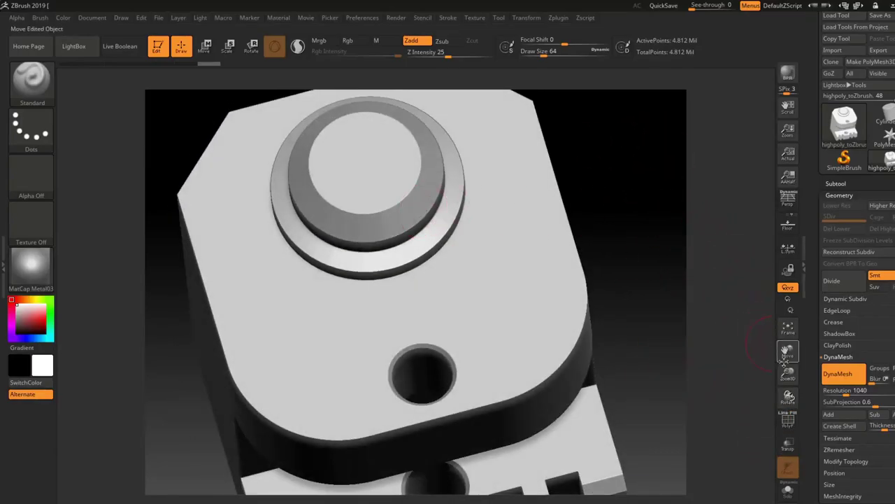
Examine the DynaMeshed block's edges around the stepped cap, the round holes and the toothed base from several angles
{"action": "left_click_drag", "start_coordinate": [784, 362], "coordinate": [822, 485]}
{"action": "mouse_move", "coordinate": [788, 397]}
{"action": "left_mouse_down"}
{"action": "mouse_move", "coordinate": [791, 428]}
{"action": "mouse_move", "coordinate": [794, 365]}
{"action": "mouse_move", "coordinate": [788, 397]}
{"action": "mouse_move", "coordinate": [792, 389]}
{"action": "mouse_move", "coordinate": [801, 409]}
{"action": "mouse_move", "coordinate": [788, 375]}
{"action": "mouse_move", "coordinate": [790, 490]}
{"action": "left_mouse_up"}
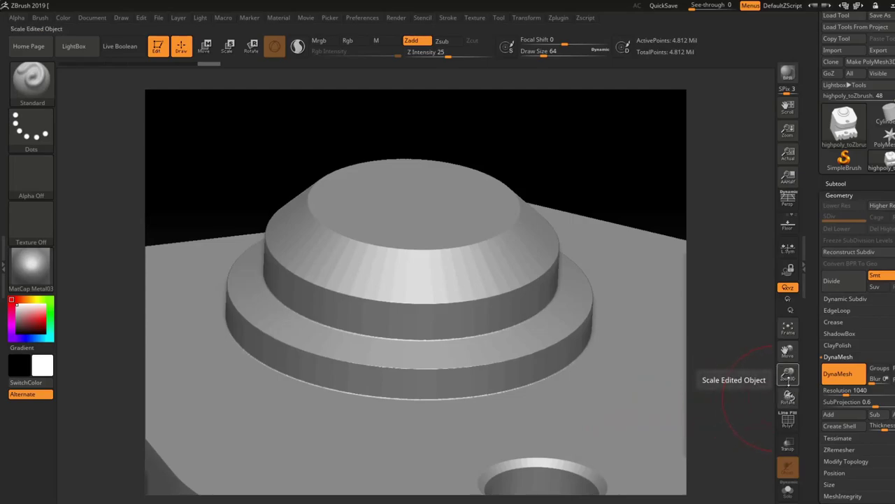
{"action": "left_click_drag", "start_coordinate": [788, 381], "coordinate": [778, 346]}
{"action": "left_click_drag", "start_coordinate": [788, 351], "coordinate": [752, 259]}
{"action": "left_click_drag", "start_coordinate": [782, 367], "coordinate": [768, 305]}
{"action": "left_click_drag", "start_coordinate": [591, 277], "coordinate": [572, 275]}
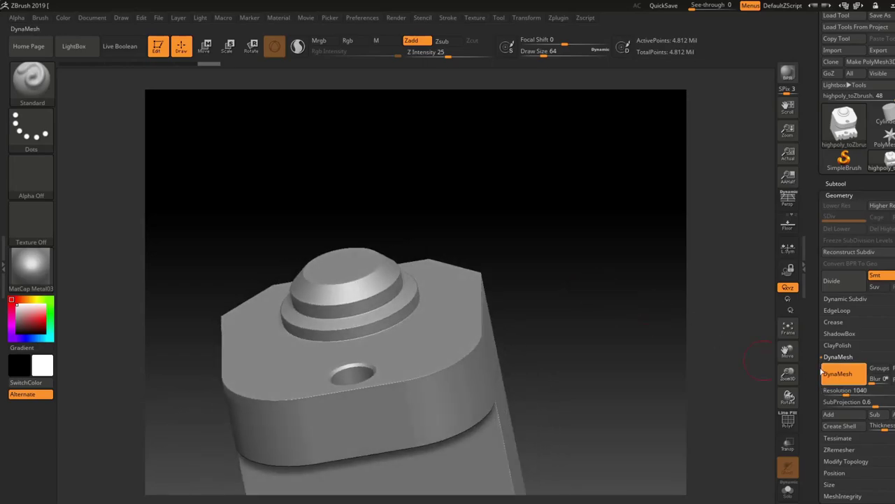
{"action": "left_click_drag", "start_coordinate": [791, 356], "coordinate": [811, 257]}
{"action": "left_click_drag", "start_coordinate": [703, 286], "coordinate": [650, 300]}
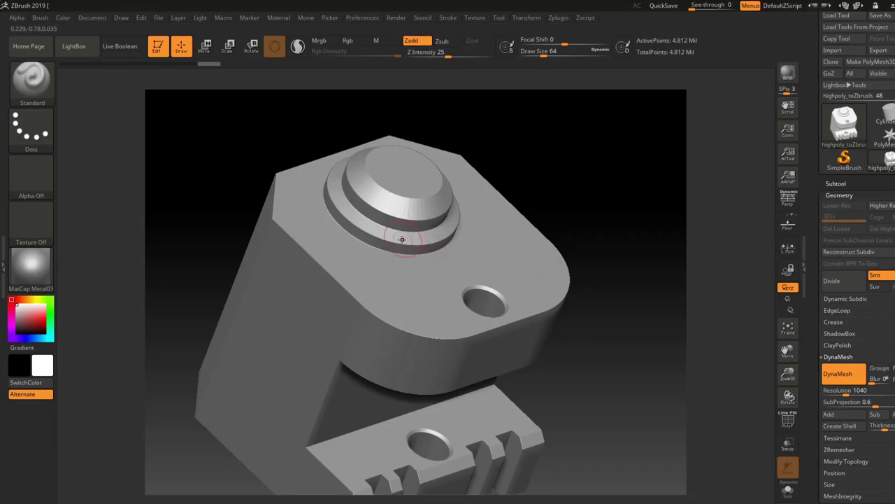
{"action": "left_click_drag", "start_coordinate": [642, 250], "coordinate": [629, 242]}
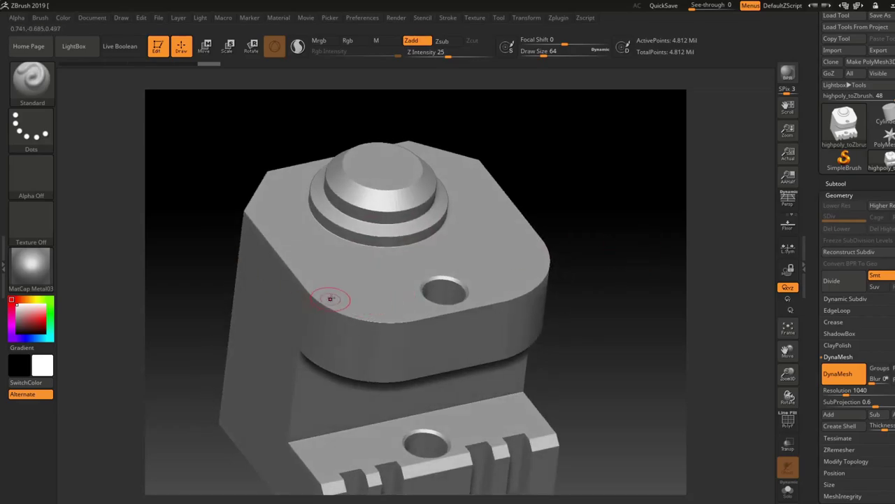
{"action": "left_click_drag", "start_coordinate": [601, 209], "coordinate": [638, 231]}
{"action": "left_click_drag", "start_coordinate": [786, 372], "coordinate": [701, 340]}
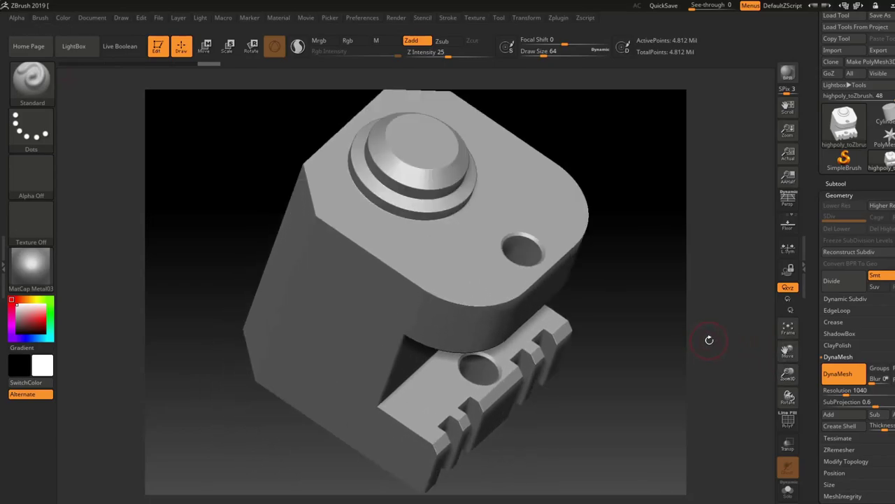
{"action": "left_click_drag", "start_coordinate": [786, 376], "coordinate": [782, 365]}
{"action": "mouse_move", "coordinate": [661, 307]}
{"action": "left_mouse_down"}
{"action": "mouse_move", "coordinate": [651, 271]}
{"action": "mouse_move", "coordinate": [630, 250]}
{"action": "mouse_move", "coordinate": [664, 306]}
{"action": "left_mouse_up"}
{"action": "left_click_drag", "start_coordinate": [788, 350], "coordinate": [778, 371]}
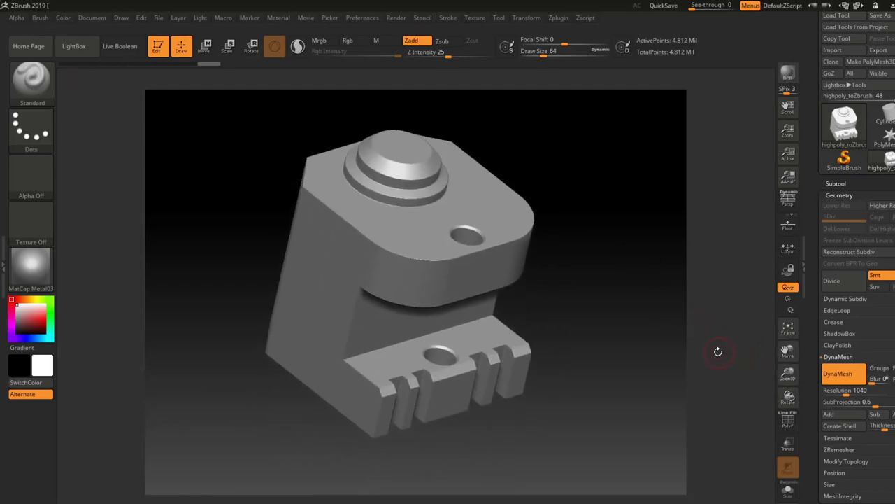
Apply Polish By Features to the block repeatedly, using a strength of 43, and check the softened edges around the cap hole
{"action": "left_click", "coordinate": [882, 194]}
{"action": "left_click", "coordinate": [844, 278]}
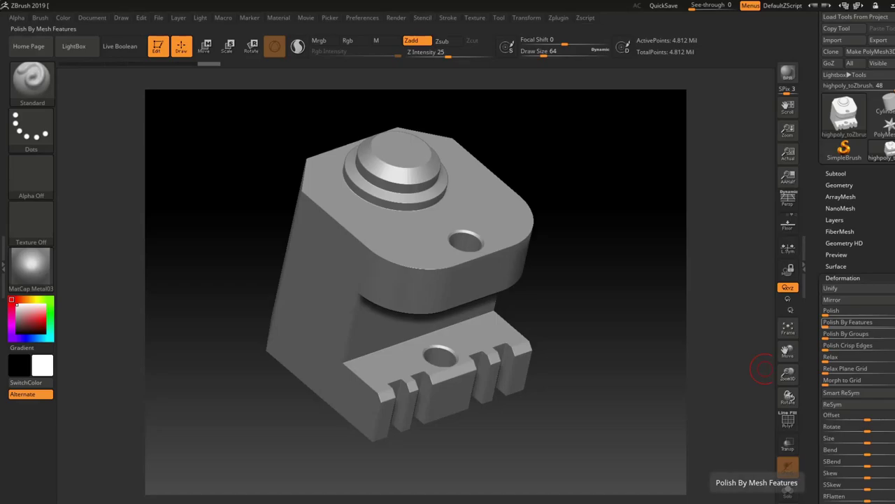
{"action": "mouse_move", "coordinate": [788, 373]}
{"action": "left_mouse_down"}
{"action": "mouse_move", "coordinate": [788, 396]}
{"action": "mouse_move", "coordinate": [789, 385]}
{"action": "left_mouse_up"}
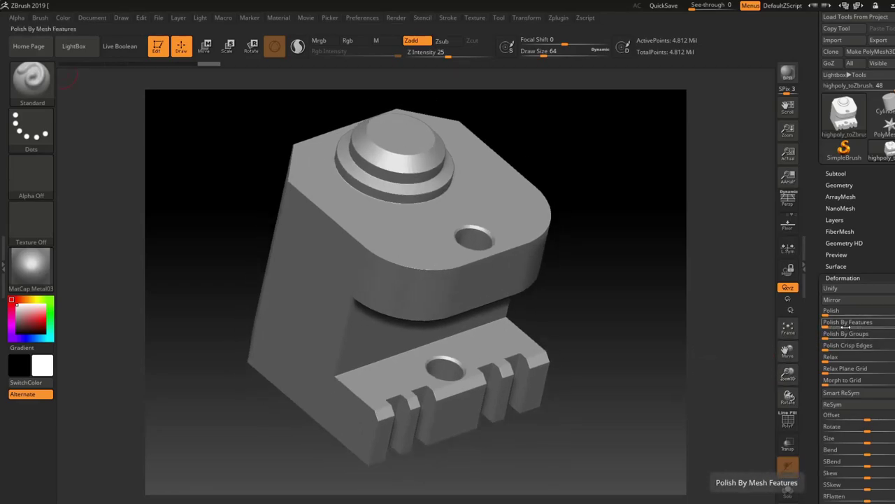
{"action": "left_click_drag", "start_coordinate": [826, 326], "coordinate": [842, 326]}
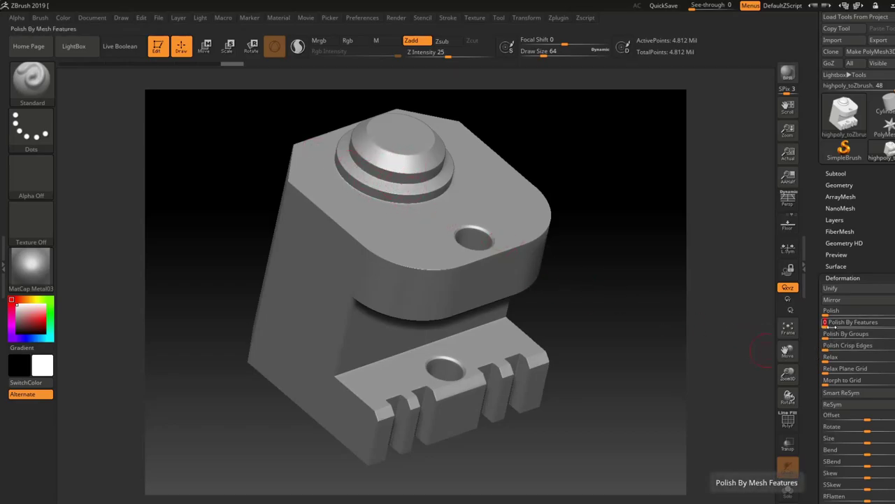
{"action": "left_click_drag", "start_coordinate": [834, 326], "coordinate": [859, 327]}
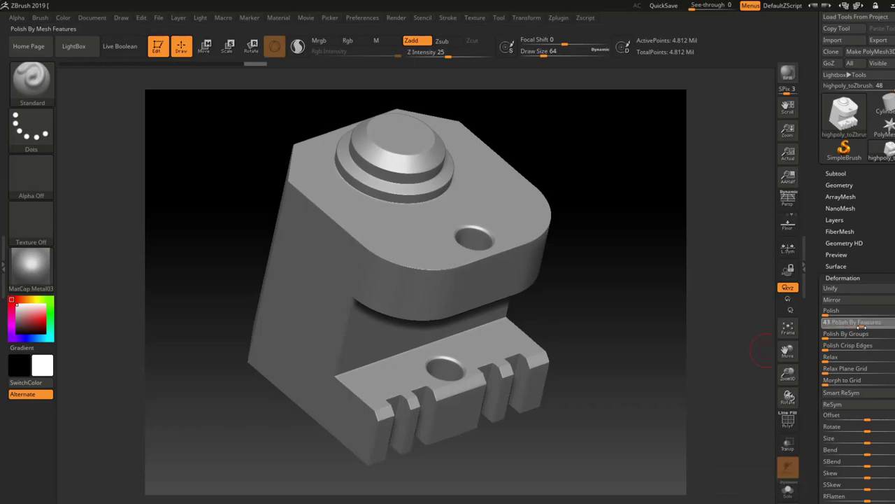
{"action": "left_click_drag", "start_coordinate": [615, 250], "coordinate": [608, 306]}
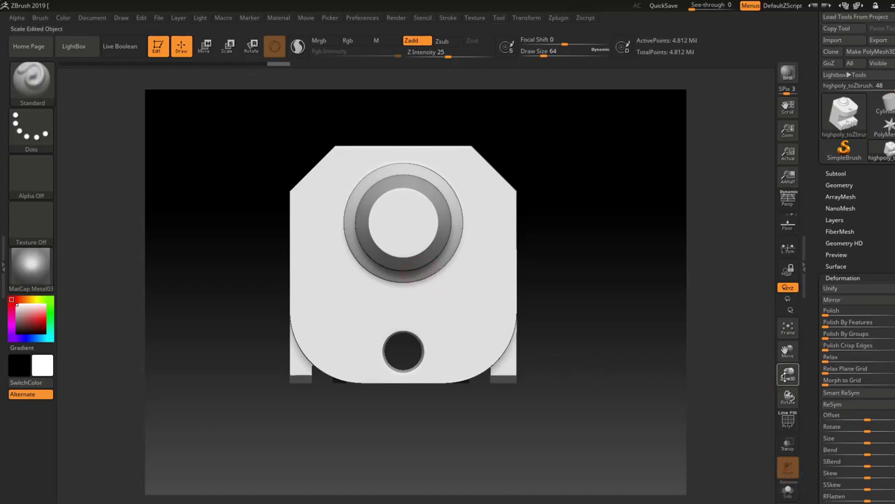
{"action": "left_click_drag", "start_coordinate": [787, 375], "coordinate": [786, 416]}
{"action": "left_click_drag", "start_coordinate": [685, 312], "coordinate": [676, 288]}
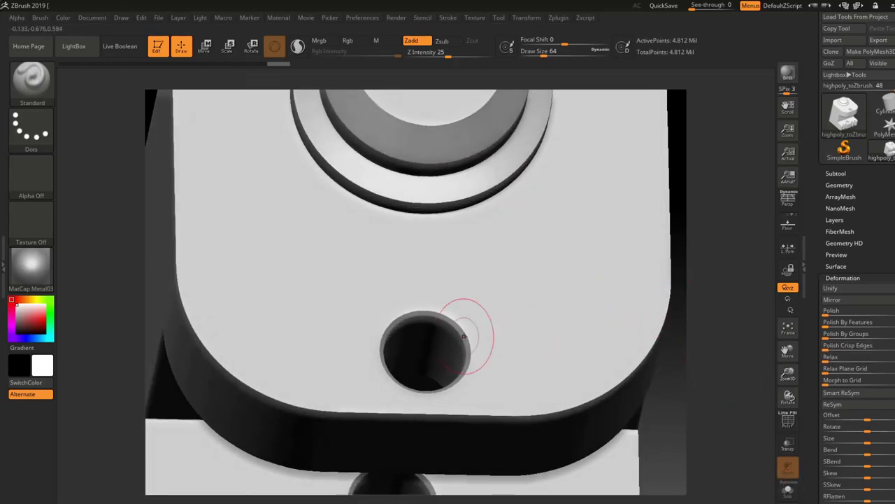
{"action": "left_click_drag", "start_coordinate": [789, 374], "coordinate": [793, 428]}
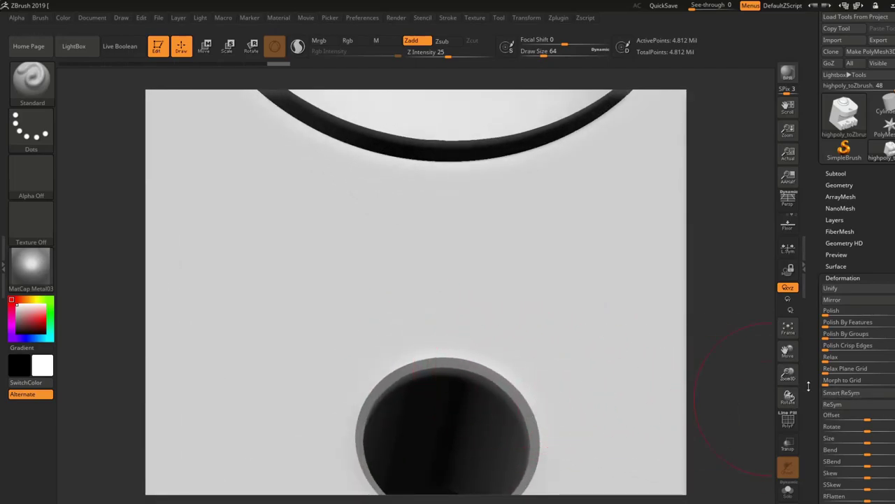
Face the block's cap straight on and practise rectangular masking and unmasking, leaving a square mask around the round hole
{"action": "left_click_drag", "start_coordinate": [789, 375], "coordinate": [695, 255]}
{"action": "mouse_move", "coordinate": [689, 259]}
{"action": "left_mouse_down"}
{"action": "mouse_move", "coordinate": [643, 285]}
{"action": "mouse_move", "coordinate": [646, 295]}
{"action": "left_mouse_up"}
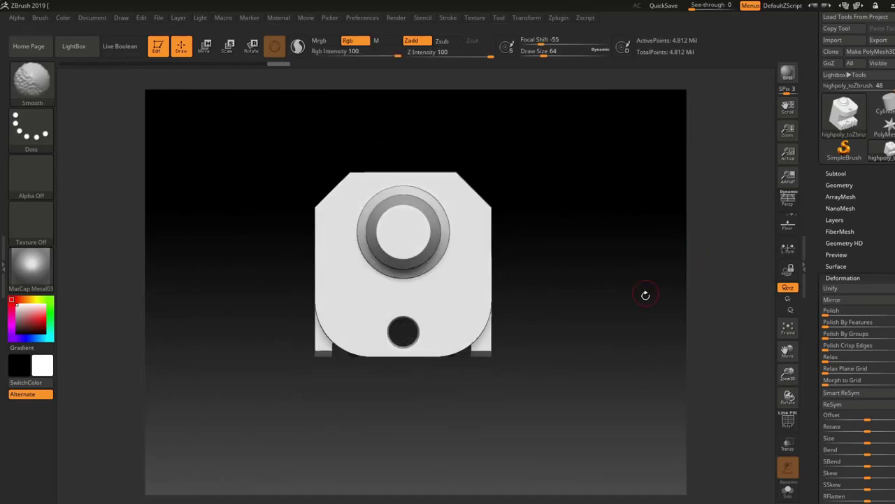
{"action": "left_click_drag", "start_coordinate": [561, 435], "coordinate": [262, 305], "text": "ctrl"}
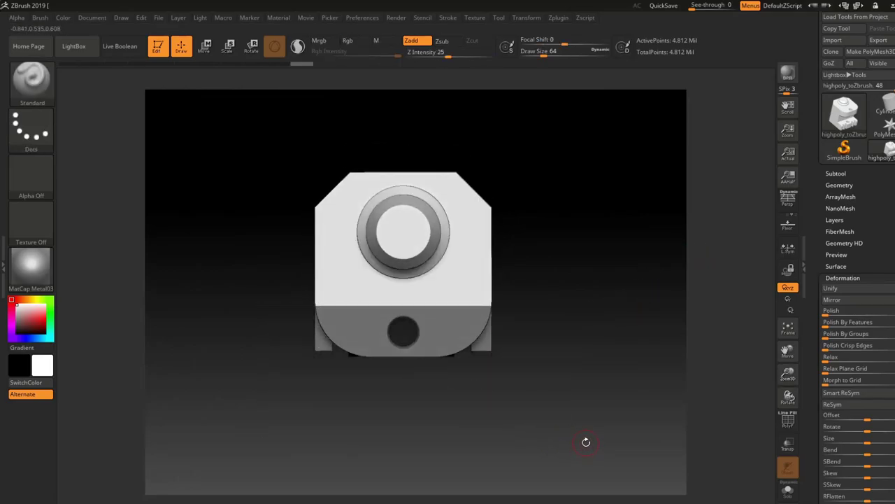
{"action": "left_click_drag", "start_coordinate": [584, 450], "coordinate": [422, 249], "text": "ctrl+alt"}
{"action": "left_click_drag", "start_coordinate": [207, 373], "coordinate": [385, 200], "text": "ctrl"}
{"action": "left_click_drag", "start_coordinate": [647, 231], "coordinate": [217, 313], "text": "ctrl"}
{"action": "left_click_drag", "start_coordinate": [577, 425], "coordinate": [227, 350], "text": "ctrl"}
{"action": "mouse_move", "coordinate": [409, 370]}
{"action": "left_mouse_down", "text": "alt"}
{"action": "mouse_move", "coordinate": [417, 404]}
{"action": "mouse_move", "coordinate": [412, 343]}
{"action": "left_mouse_up", "text": "alt"}
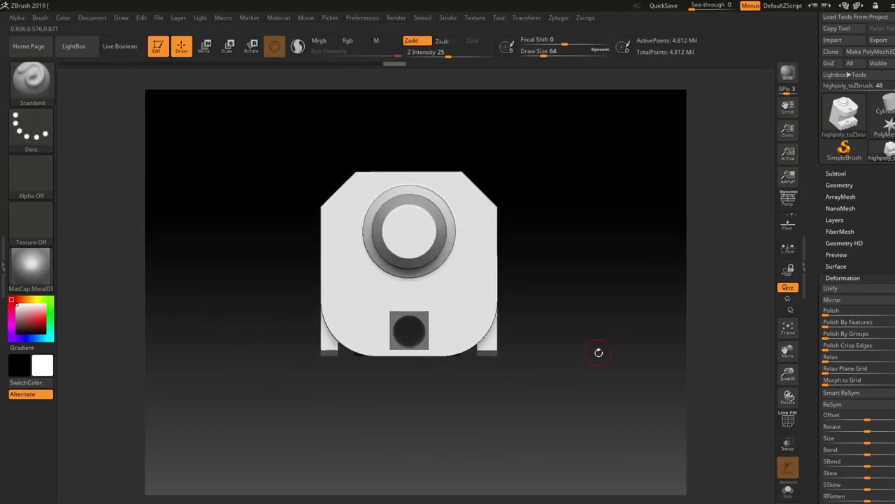
Check how the square mask projects through both holes, clear the mask and update the DynaMesh
{"action": "left_click_drag", "start_coordinate": [598, 352], "coordinate": [597, 271]}
{"action": "left_click_drag", "start_coordinate": [787, 376], "coordinate": [787, 451]}
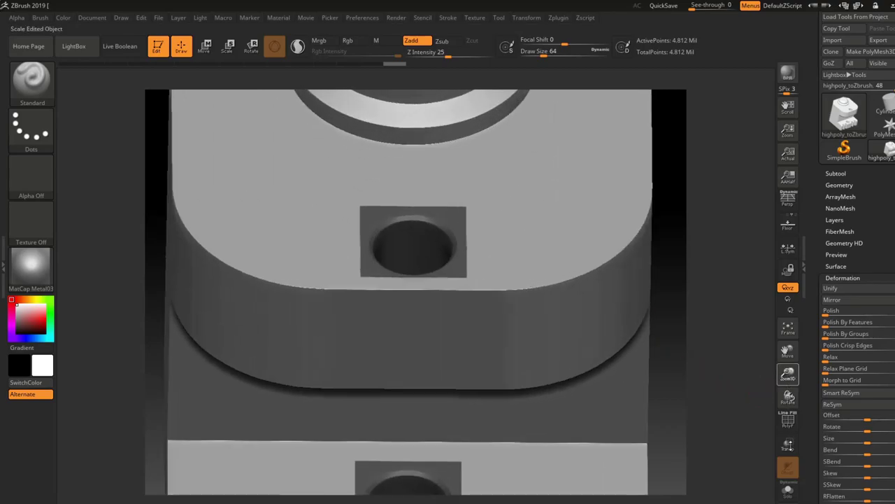
{"action": "left_click_drag", "start_coordinate": [658, 366], "coordinate": [749, 385]}
{"action": "left_click_drag", "start_coordinate": [788, 352], "coordinate": [772, 276]}
{"action": "left_click_drag", "start_coordinate": [727, 294], "coordinate": [713, 354]}
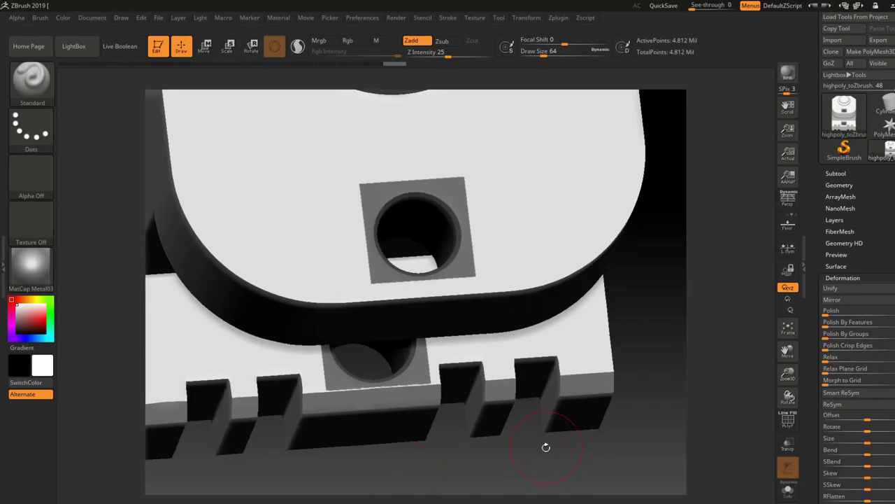
{"action": "mouse_move", "coordinate": [546, 447]}
{"action": "left_mouse_down"}
{"action": "mouse_move", "coordinate": [526, 463]}
{"action": "mouse_move", "coordinate": [430, 456]}
{"action": "mouse_move", "coordinate": [276, 389]}
{"action": "mouse_move", "coordinate": [272, 379]}
{"action": "left_mouse_up"}
{"action": "left_click_drag", "start_coordinate": [517, 451], "coordinate": [434, 463], "text": "ctrl+alt"}
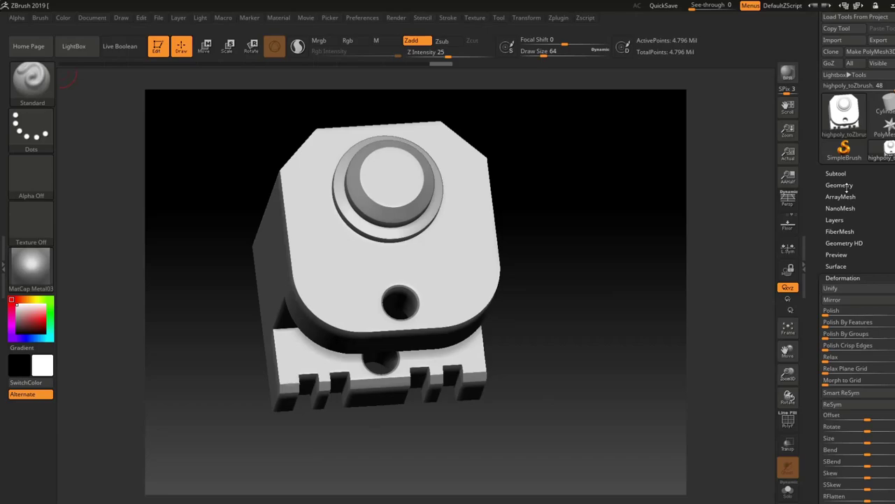
{"action": "left_click", "coordinate": [839, 185]}
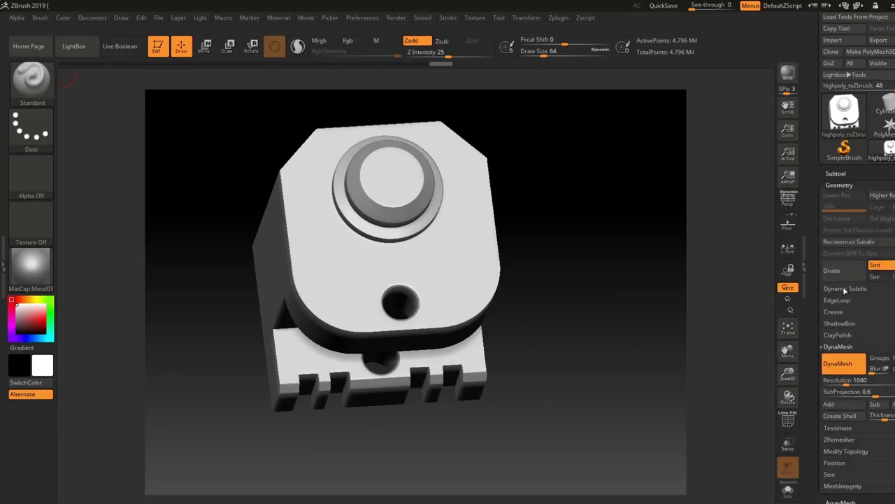
{"action": "left_click", "coordinate": [844, 363]}
{"action": "left_click", "coordinate": [843, 184]}
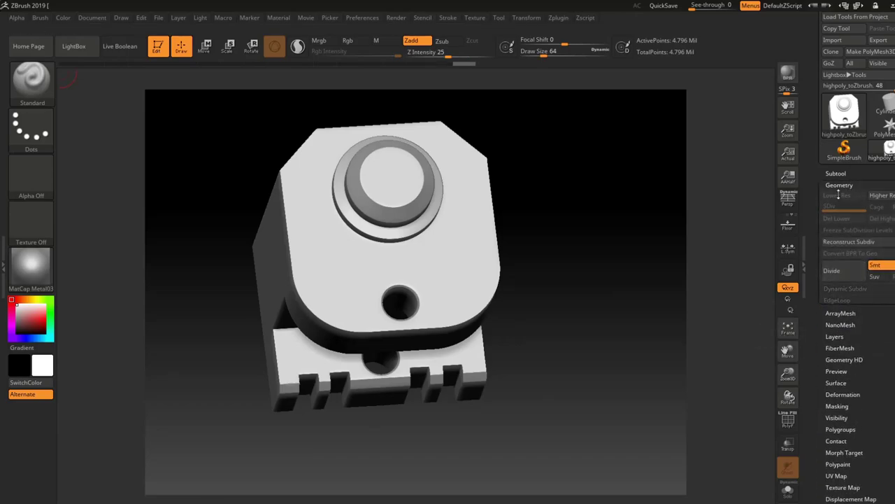
{"action": "key", "text": "ctrl"}
{"action": "left_click_drag", "start_coordinate": [550, 341], "coordinate": [496, 338], "text": "ctrl"}
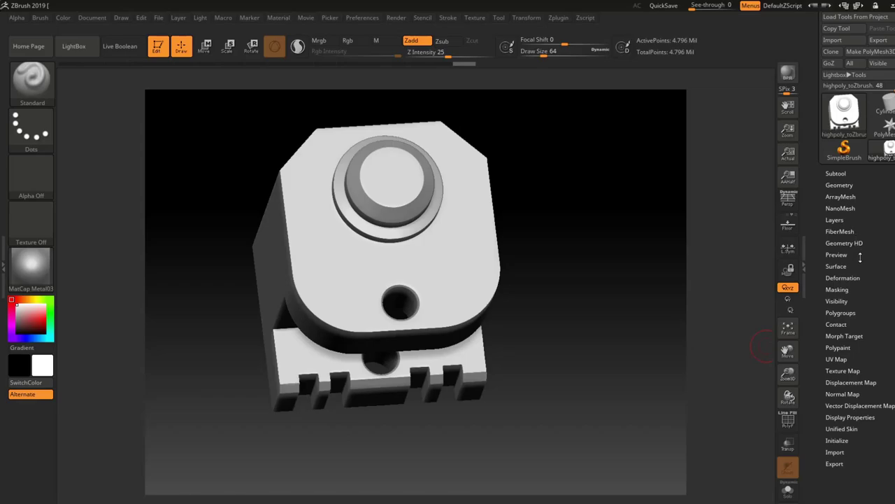
Face the cap nearly straight on and mask a square around the round hole, unmasking the surplus areas around it
{"action": "left_click", "coordinate": [848, 278]}
{"action": "left_click_drag", "start_coordinate": [629, 384], "coordinate": [467, 390]}
{"action": "left_click_drag", "start_coordinate": [495, 442], "coordinate": [241, 305], "text": "ctrl"}
{"action": "left_click_drag", "start_coordinate": [586, 484], "coordinate": [430, 259], "text": "ctrl+alt"}
{"action": "left_click_drag", "start_coordinate": [335, 457], "coordinate": [196, 265], "text": "ctrl+alt"}
{"action": "left_click_drag", "start_coordinate": [164, 220], "coordinate": [366, 494], "text": "ctrl+alt"}
{"action": "left_click_drag", "start_coordinate": [456, 256], "coordinate": [412, 173], "text": "ctrl+alt"}
{"action": "left_click_drag", "start_coordinate": [540, 149], "coordinate": [162, 318], "text": "ctrl+alt"}
{"action": "left_click_drag", "start_coordinate": [579, 460], "coordinate": [135, 362], "text": "ctrl+alt"}
{"action": "left_click_drag", "start_coordinate": [344, 437], "coordinate": [349, 409]}
{"action": "left_click_drag", "start_coordinate": [452, 440], "coordinate": [287, 368], "text": "ctrl"}
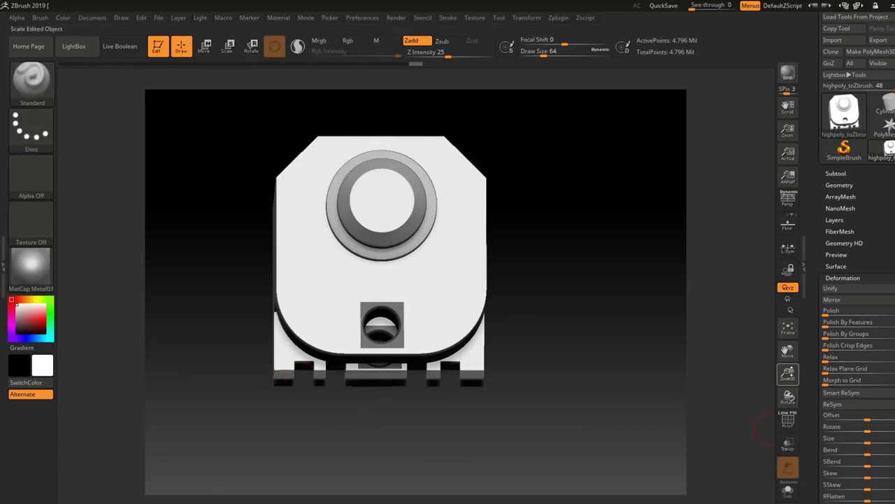
Check the square masks around both holes and try Polish Crisp Edges on the block at a strength of 20
{"action": "left_click_drag", "start_coordinate": [791, 375], "coordinate": [791, 385]}
{"action": "left_click_drag", "start_coordinate": [788, 353], "coordinate": [785, 241]}
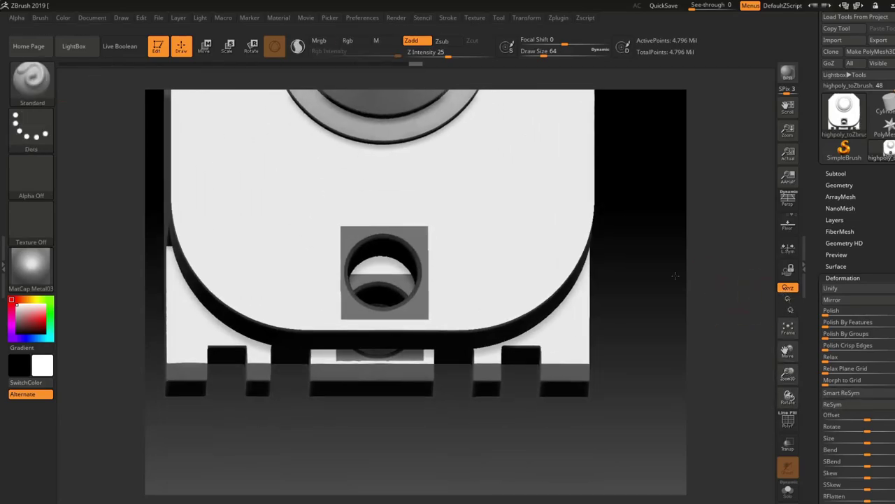
{"action": "left_click_drag", "start_coordinate": [675, 276], "coordinate": [726, 341]}
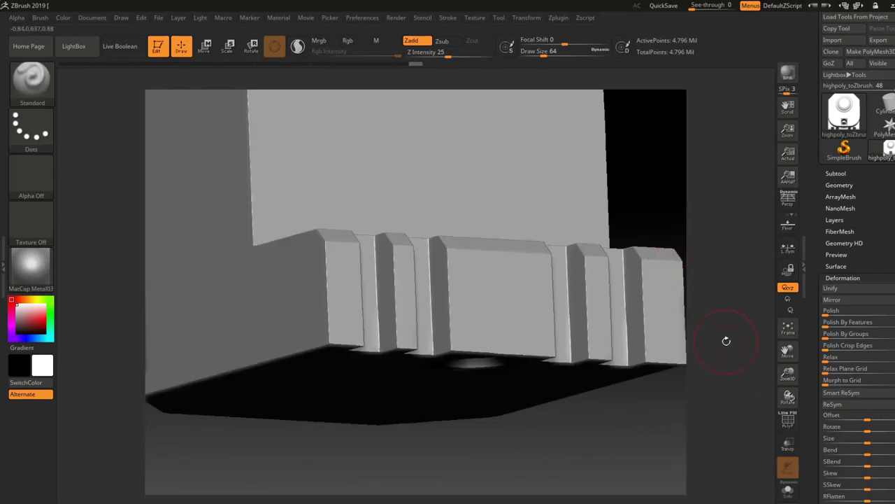
{"action": "left_click_drag", "start_coordinate": [786, 379], "coordinate": [791, 490]}
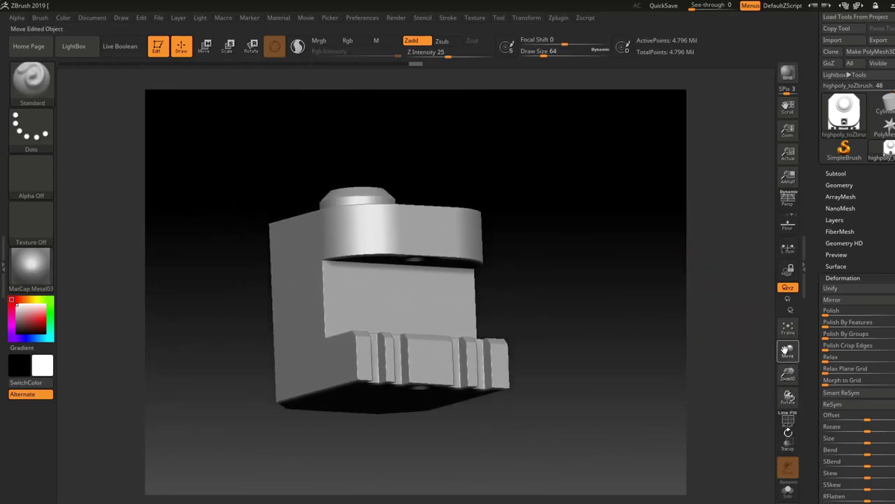
{"action": "left_click_drag", "start_coordinate": [594, 203], "coordinate": [623, 295]}
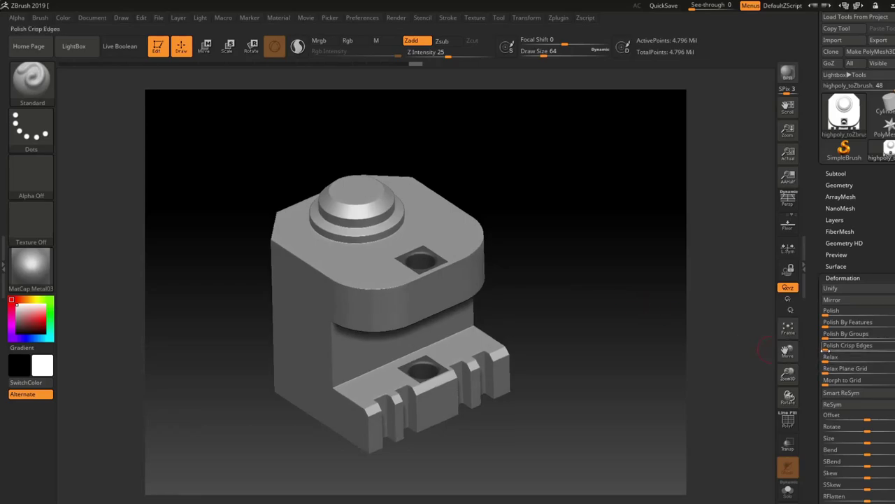
{"action": "left_click_drag", "start_coordinate": [826, 349], "coordinate": [843, 350]}
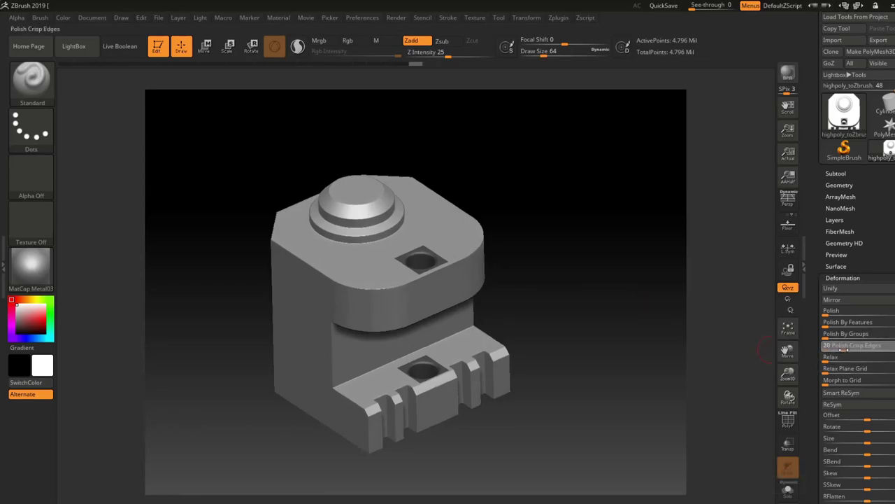
{"action": "mouse_move", "coordinate": [787, 374]}
{"action": "left_mouse_down"}
{"action": "mouse_move", "coordinate": [795, 429]}
{"action": "mouse_move", "coordinate": [788, 373]}
{"action": "left_mouse_up"}
{"action": "left_click_drag", "start_coordinate": [643, 209], "coordinate": [388, 185]}
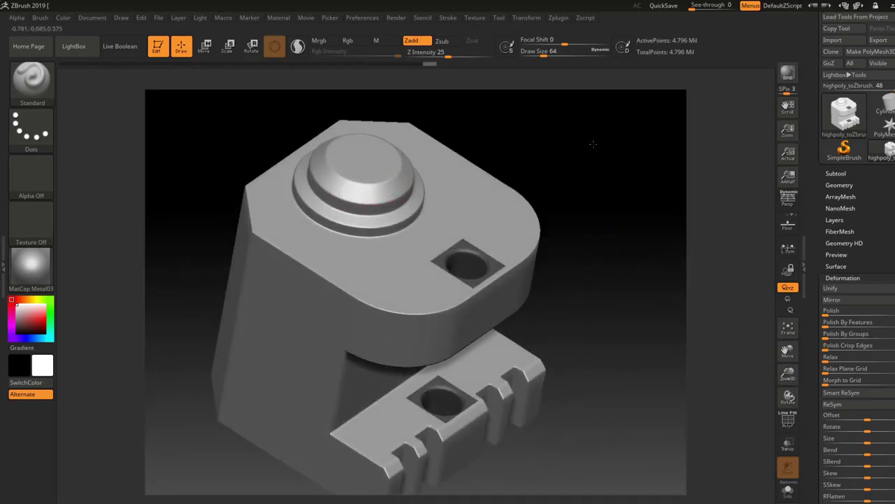
{"action": "left_click_drag", "start_coordinate": [593, 144], "coordinate": [563, 116]}
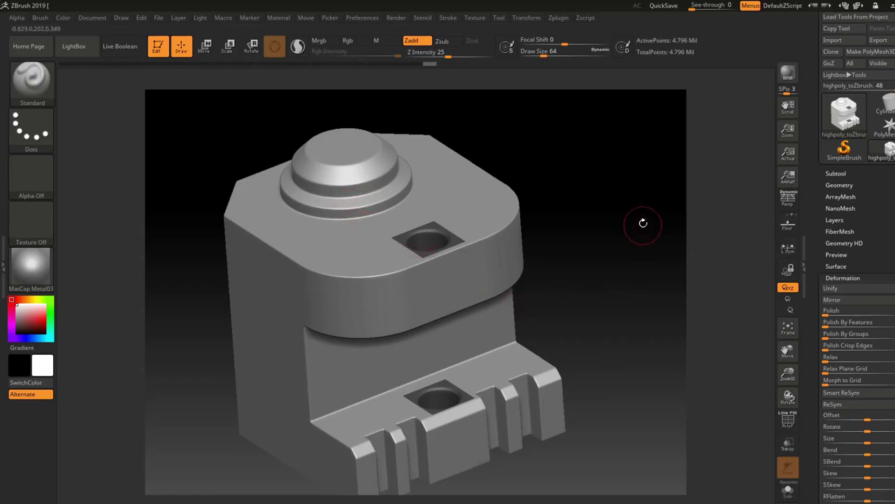
{"action": "mouse_move", "coordinate": [643, 222]}
{"action": "left_mouse_down"}
{"action": "mouse_move", "coordinate": [636, 173]}
{"action": "mouse_move", "coordinate": [592, 287]}
{"action": "left_mouse_up"}
Mask a rectangle around the stepped cap and unmask the surplus around it and on the block's lower body
{"action": "key", "text": "ctrl"}
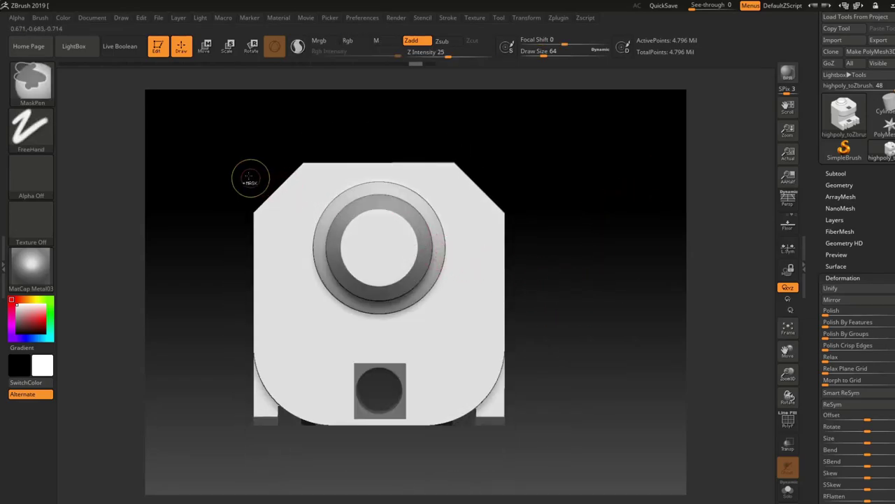
{"action": "left_click_drag", "start_coordinate": [258, 147], "coordinate": [490, 329], "text": "ctrl"}
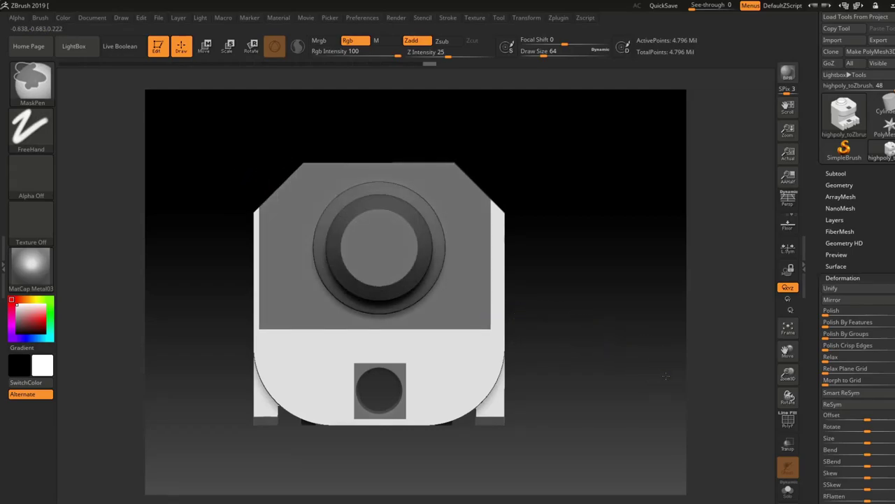
{"action": "left_click_drag", "start_coordinate": [666, 376], "coordinate": [469, 147], "text": "ctrl+alt"}
{"action": "left_click_drag", "start_coordinate": [531, 119], "coordinate": [309, 372], "text": "ctrl+alt"}
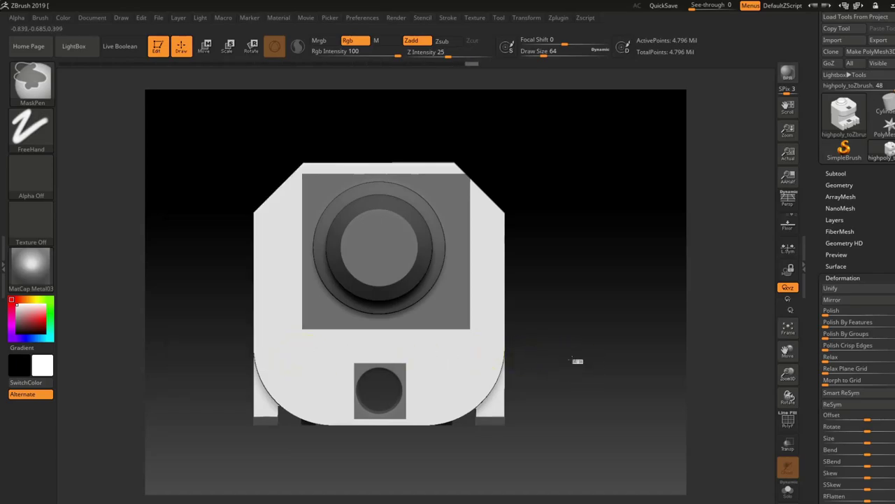
{"action": "left_click_drag", "start_coordinate": [573, 359], "coordinate": [570, 358], "text": "ctrl+alt"}
{"action": "key", "text": "ctrl+z"}
{"action": "left_click_drag", "start_coordinate": [298, 336], "coordinate": [518, 318], "text": "ctrl+alt"}
{"action": "left_click_drag", "start_coordinate": [584, 144], "coordinate": [447, 344], "text": "ctrl+alt"}
{"action": "left_click_drag", "start_coordinate": [564, 392], "coordinate": [588, 287]}
{"action": "mouse_move", "coordinate": [638, 489]}
{"action": "left_mouse_down", "text": "ctrl+alt"}
{"action": "mouse_move", "coordinate": [317, 438]}
{"action": "mouse_move", "coordinate": [207, 442]}
{"action": "left_mouse_up", "text": "ctrl+alt"}
Touch up the mask around the stepped cap by hand, using a draw size of 44
{"action": "mouse_move", "coordinate": [549, 327]}
{"action": "left_mouse_down"}
{"action": "mouse_move", "coordinate": [569, 258]}
{"action": "mouse_move", "coordinate": [568, 183]}
{"action": "left_mouse_up"}
{"action": "left_click_drag", "start_coordinate": [396, 247], "coordinate": [382, 233], "text": "ctrl"}
{"action": "key", "text": "ctrl+z"}
{"action": "left_click_drag", "start_coordinate": [570, 224], "coordinate": [570, 258]}
{"action": "key", "text": "s"}
{"action": "left_click_drag", "start_coordinate": [422, 247], "coordinate": [393, 217], "text": "ctrl"}
{"action": "key", "text": "ctrl+z"}
{"action": "mouse_move", "coordinate": [403, 241]}
{"action": "left_mouse_down", "text": "ctrl"}
{"action": "mouse_move", "coordinate": [401, 212]}
{"action": "mouse_move", "coordinate": [414, 203]}
{"action": "left_mouse_up", "text": "ctrl"}
{"action": "left_click_drag", "start_coordinate": [615, 226], "coordinate": [619, 277], "text": "shift"}
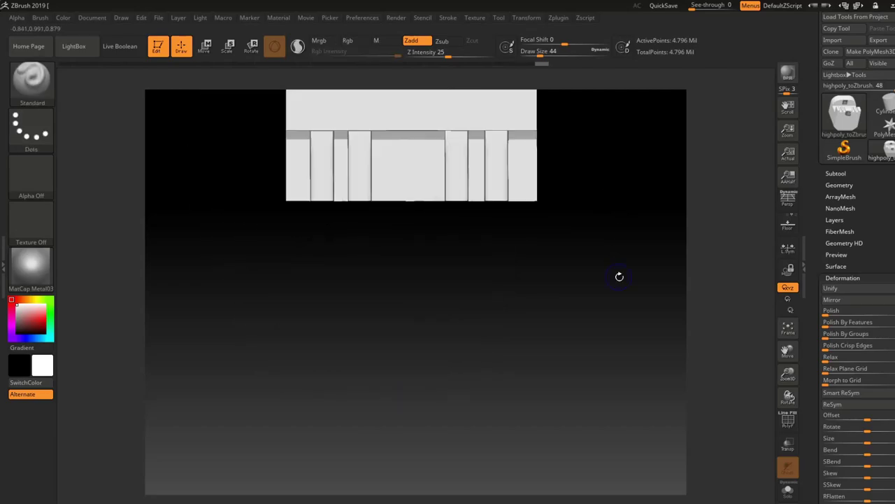
Apply Polish Crisp Edges to the block's unmasked surfaces, trying strengths up to 30 and comparing the edge softness
{"action": "left_click_drag", "start_coordinate": [755, 343], "coordinate": [685, 304]}
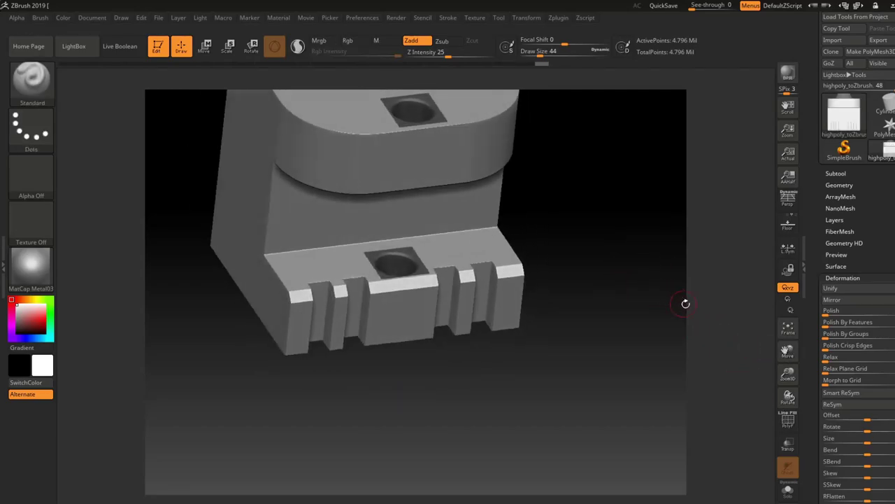
{"action": "left_click_drag", "start_coordinate": [788, 352], "coordinate": [809, 408]}
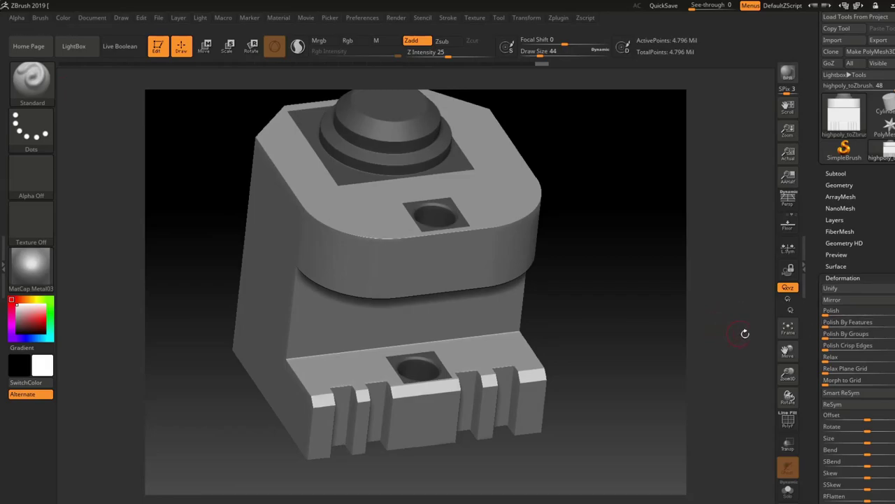
{"action": "left_click", "coordinate": [828, 346]}
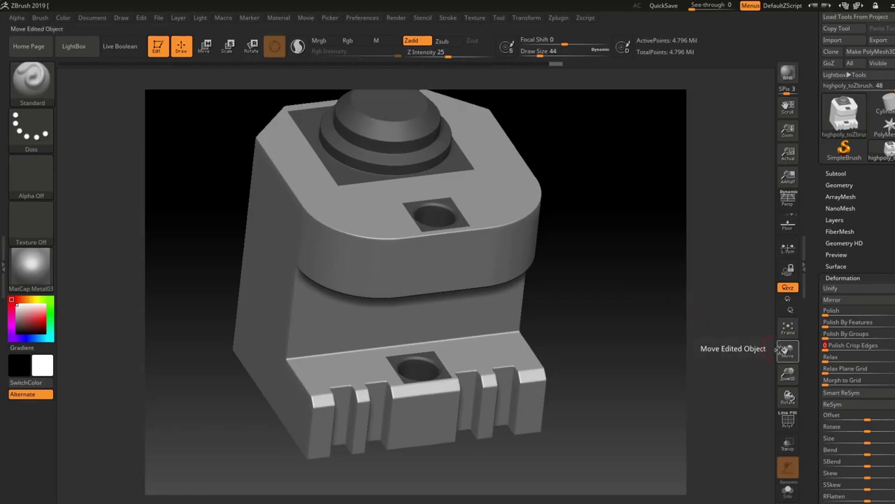
{"action": "left_click_drag", "start_coordinate": [598, 297], "coordinate": [624, 325]}
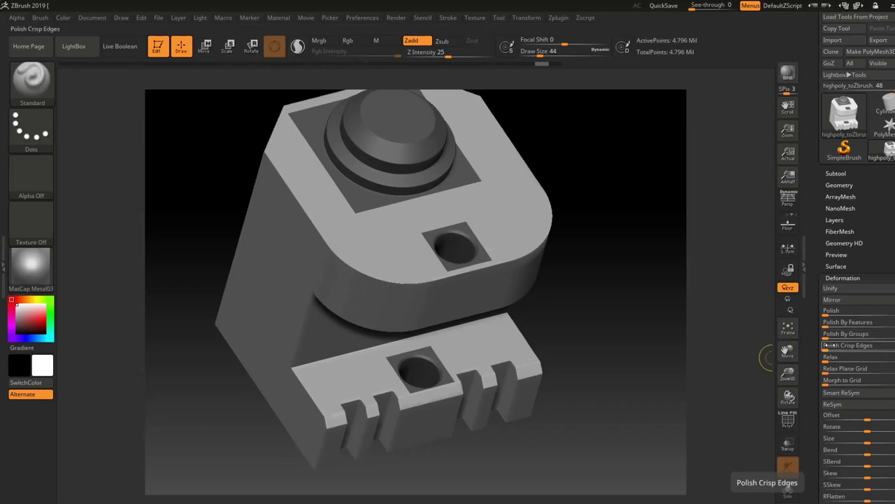
{"action": "left_click_drag", "start_coordinate": [826, 345], "coordinate": [838, 349]}
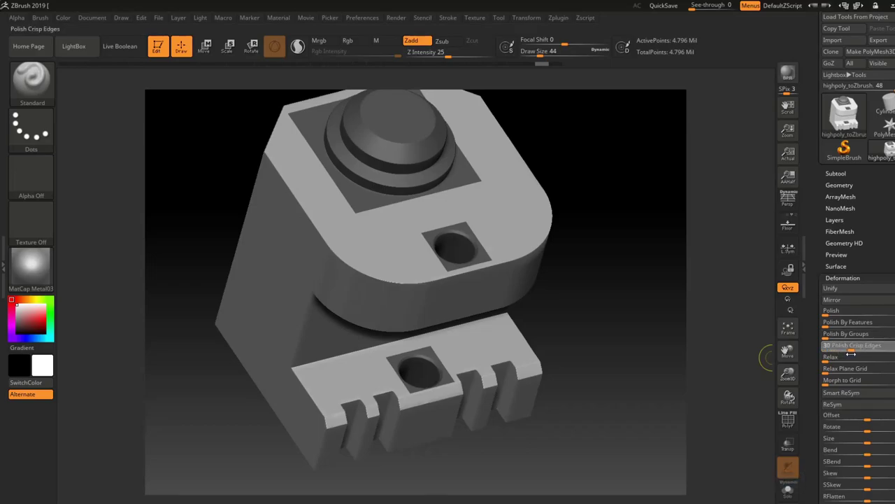
{"action": "left_click_drag", "start_coordinate": [658, 326], "coordinate": [657, 303]}
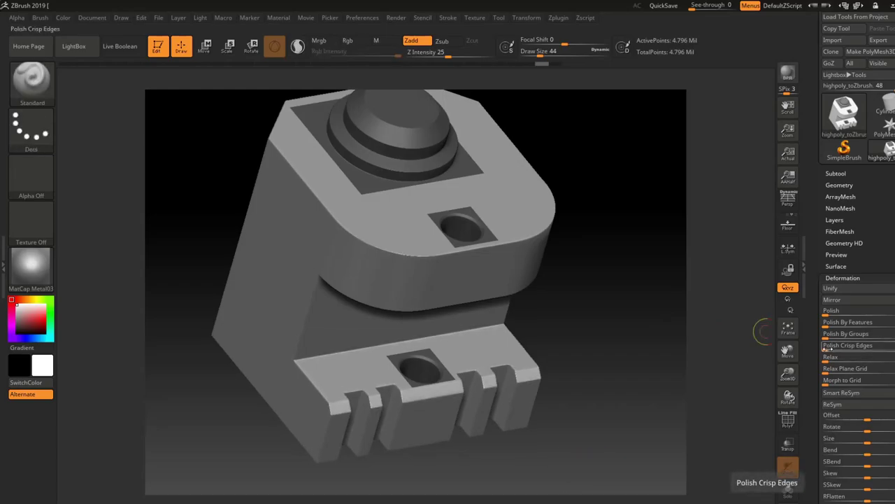
{"action": "left_click_drag", "start_coordinate": [824, 347], "coordinate": [831, 348]}
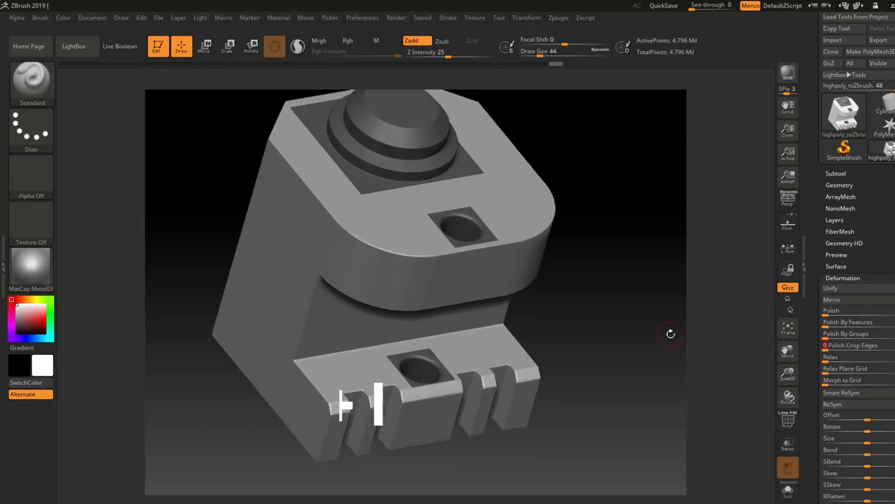
{"action": "left_click_drag", "start_coordinate": [669, 334], "coordinate": [648, 284]}
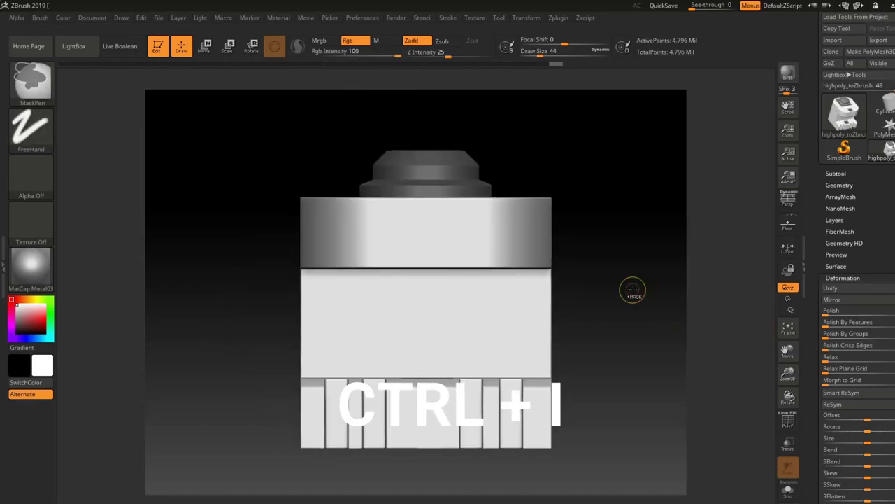
Invert the mask so the stepped cap and both holes are left unmasked, also trying the inverse option in the masking settings
{"action": "key", "text": "ctrl+i"}
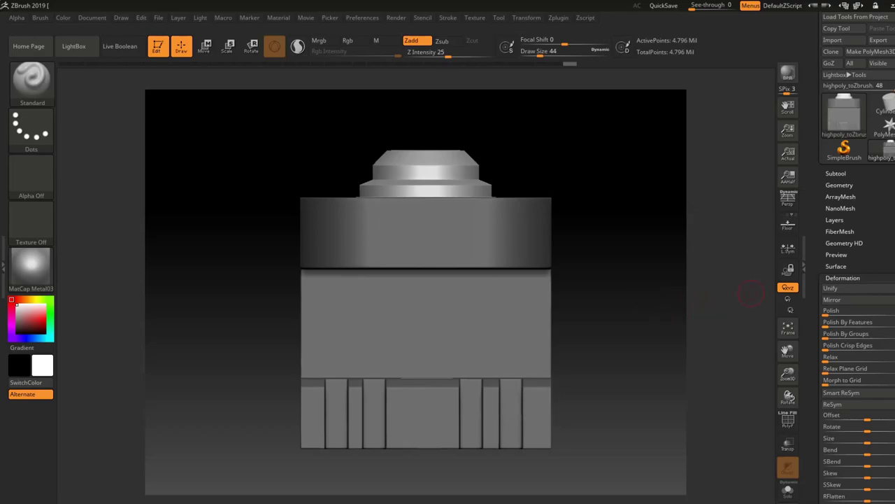
{"action": "scroll", "coordinate": [874, 305], "scroll_direction": "down", "scroll_amount": 10}
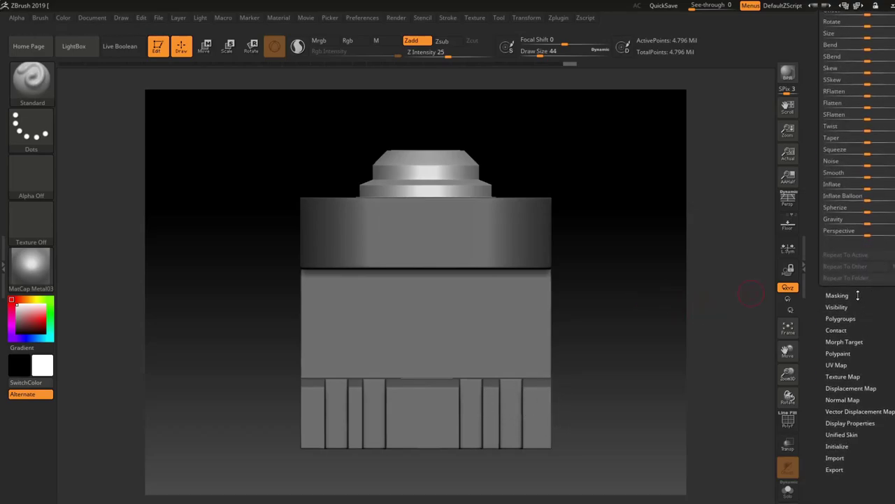
{"action": "left_click", "coordinate": [858, 295]}
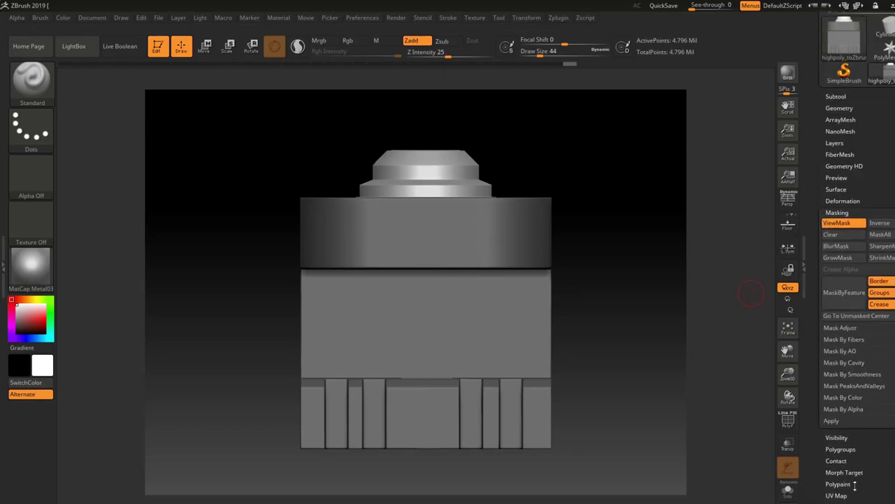
{"action": "left_click_drag", "start_coordinate": [624, 271], "coordinate": [622, 304]}
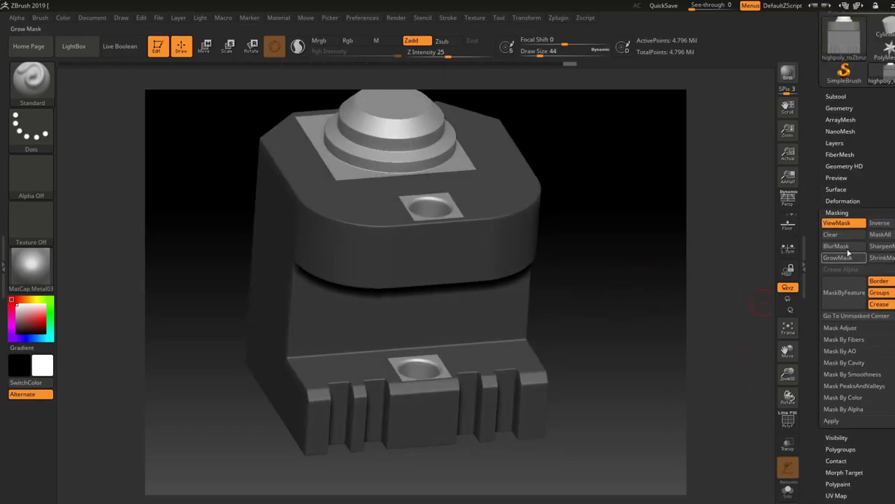
{"action": "left_click", "coordinate": [886, 226]}
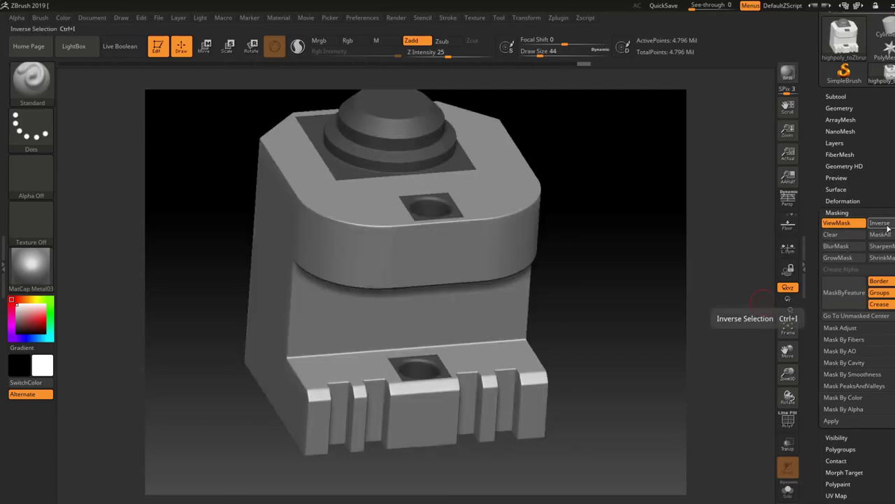
{"action": "left_click", "coordinate": [886, 225]}
Apply Polish Crisp Edges at a strength of 11 to the unmasked stepped cap and holes, and clear the mask
{"action": "left_click_drag", "start_coordinate": [619, 246], "coordinate": [800, 200]}
{"action": "left_click", "coordinate": [843, 201]}
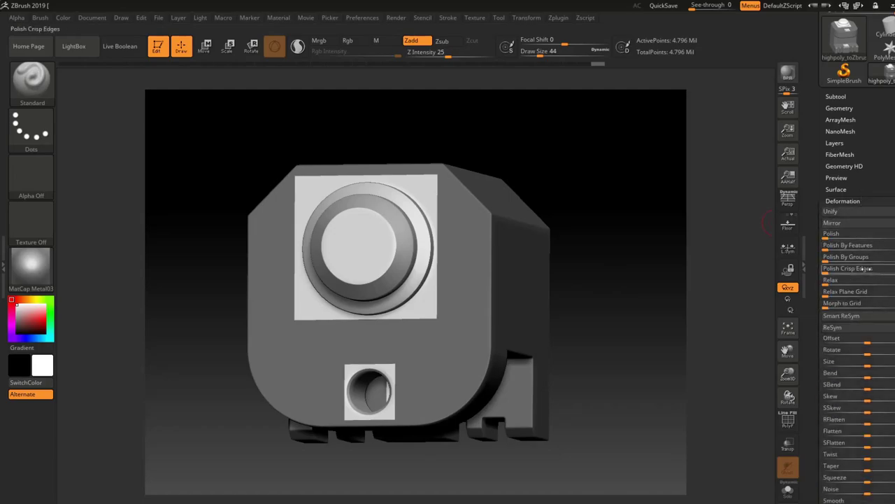
{"action": "left_click", "coordinate": [828, 272]}
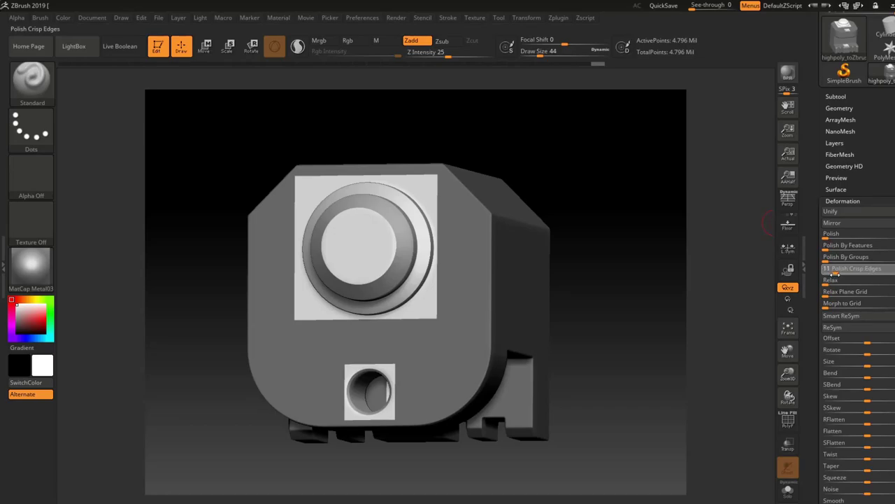
{"action": "left_click_drag", "start_coordinate": [828, 271], "coordinate": [829, 271]}
{"action": "left_click_drag", "start_coordinate": [607, 218], "coordinate": [616, 115]}
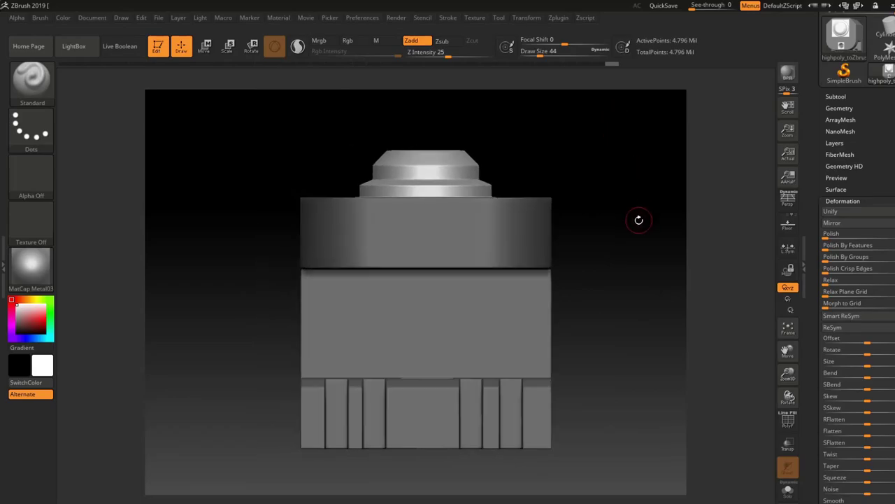
{"action": "left_click_drag", "start_coordinate": [639, 219], "coordinate": [633, 252]}
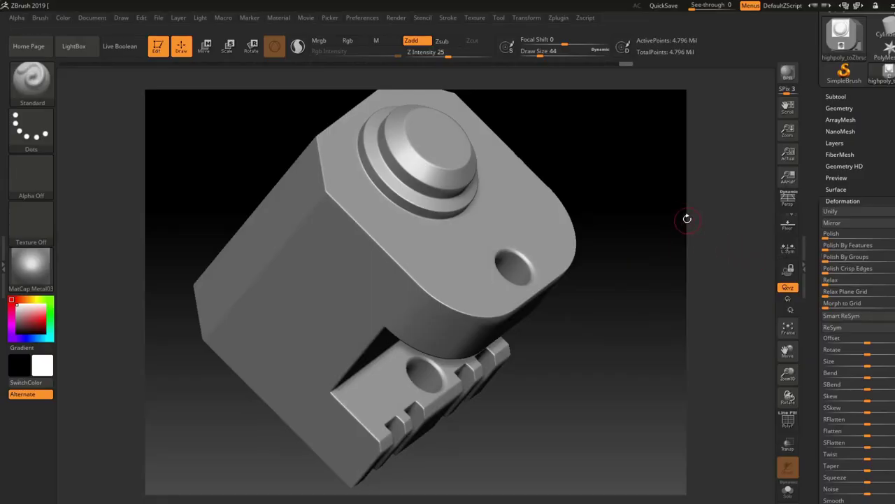
{"action": "left_click_drag", "start_coordinate": [740, 405], "coordinate": [761, 263]}
{"action": "left_click_drag", "start_coordinate": [861, 140], "coordinate": [861, 148]}
{"action": "scroll", "coordinate": [861, 148], "scroll_direction": "up", "scroll_amount": 5}
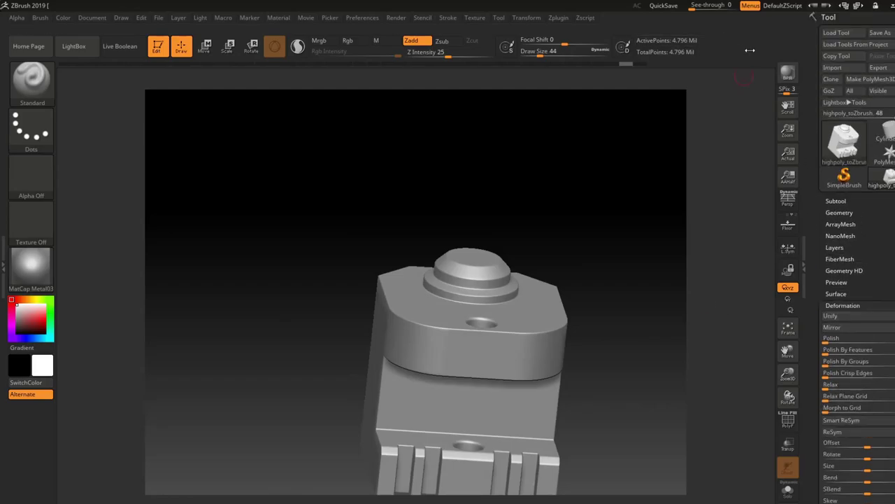
{"action": "left_click", "coordinate": [877, 69]}
{"action": "scroll", "coordinate": [434, 279], "scroll_direction": "down", "scroll_amount": 1}
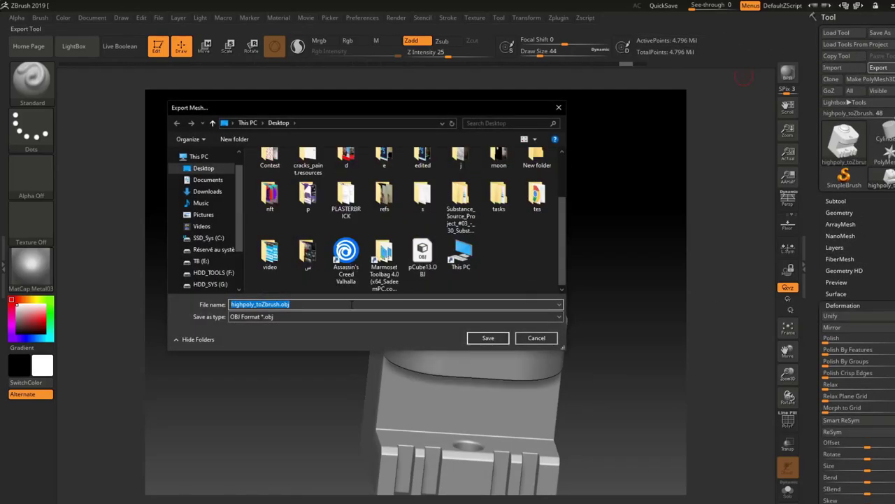
{"action": "left_click", "coordinate": [536, 338]}
Export the polished high-poly block as an FBX file to the Desktop with FBX ExportImport, replacing the OBJ export attempt
{"action": "left_click", "coordinate": [528, 19]}
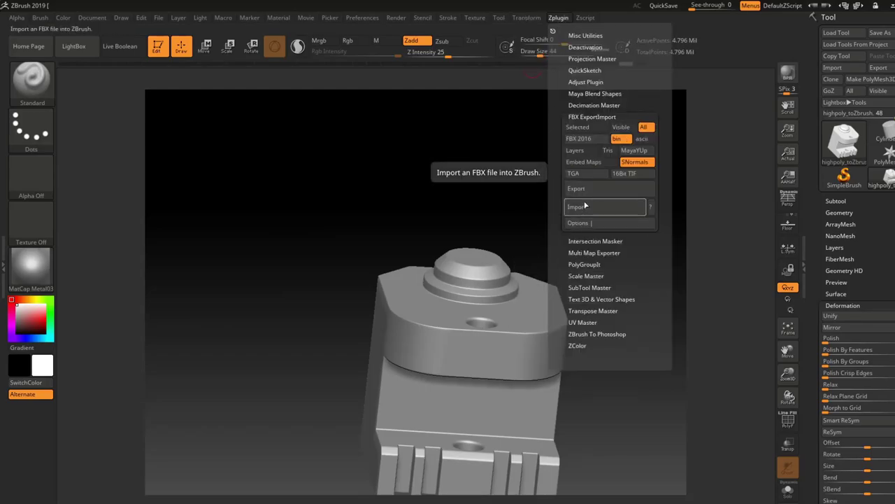
{"action": "left_click", "coordinate": [586, 189]}
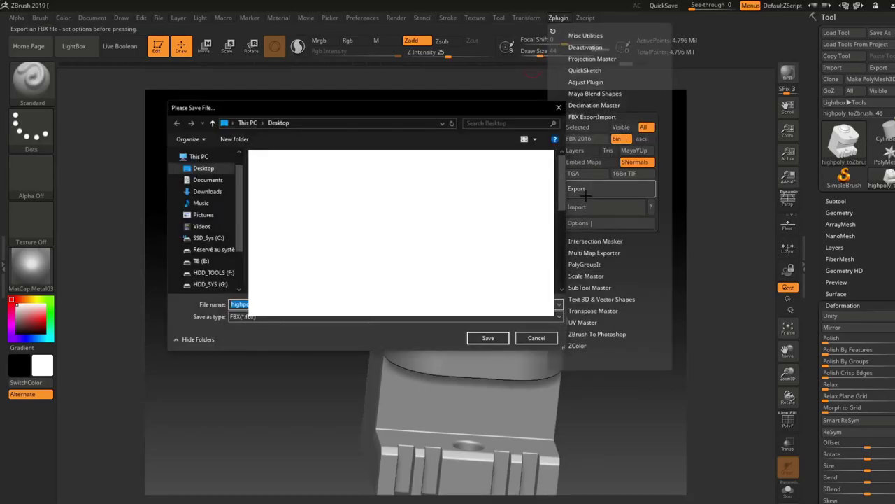
{"action": "left_click", "coordinate": [489, 338]}
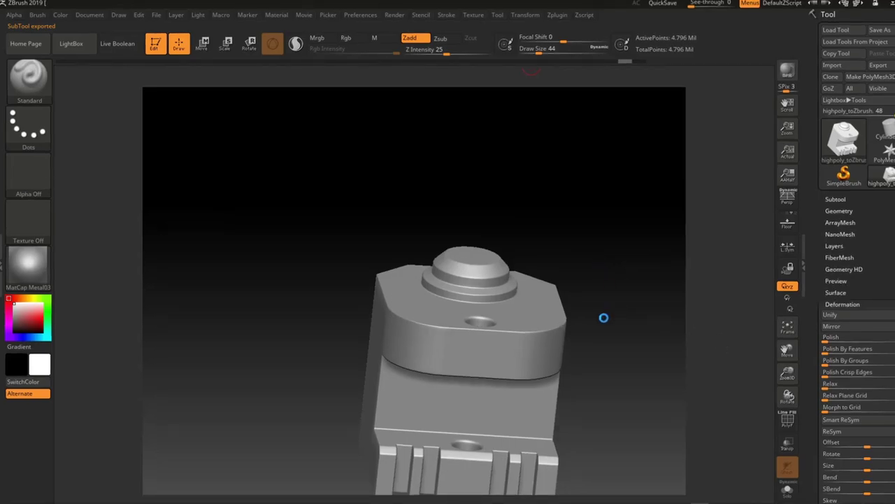
{"action": "left_click_drag", "start_coordinate": [607, 307], "coordinate": [648, 289]}
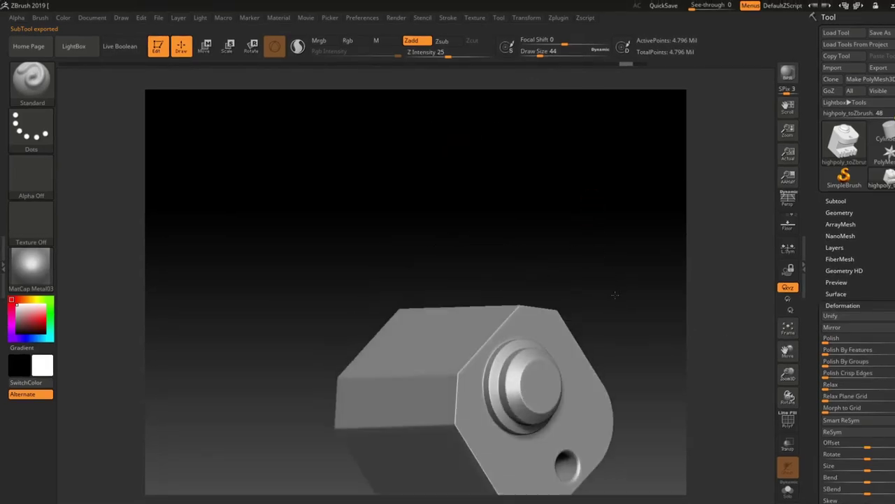
{"action": "left_click_drag", "start_coordinate": [785, 349], "coordinate": [717, 218]}
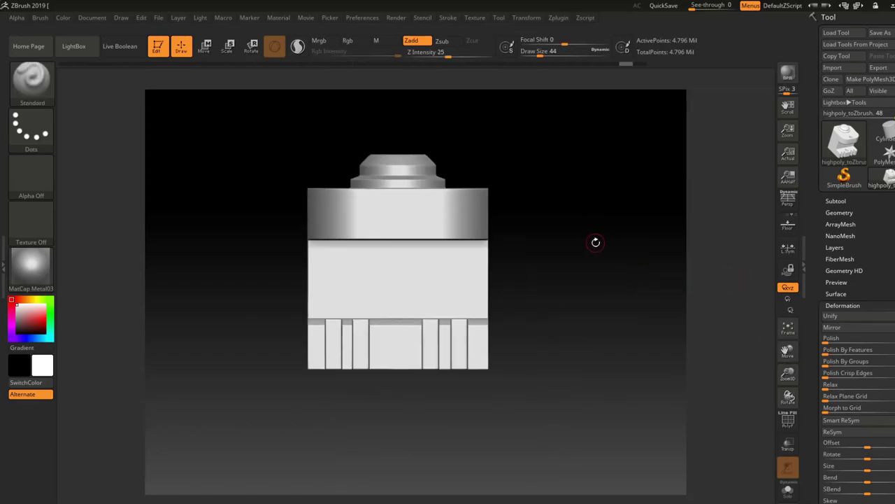
{"action": "left_click_drag", "start_coordinate": [595, 242], "coordinate": [614, 283]}
Switch to Marmoset Toolbag and delete the old HIGH_cube mesh and the extra Camera 1 from the scene
{"action": "key", "text": "super"}
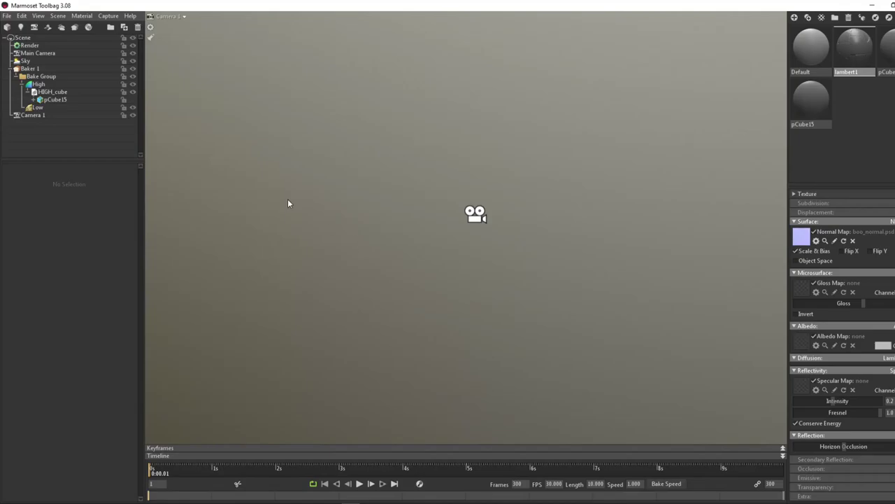
{"action": "left_click", "coordinate": [77, 94]}
{"action": "key", "text": "Delete"}
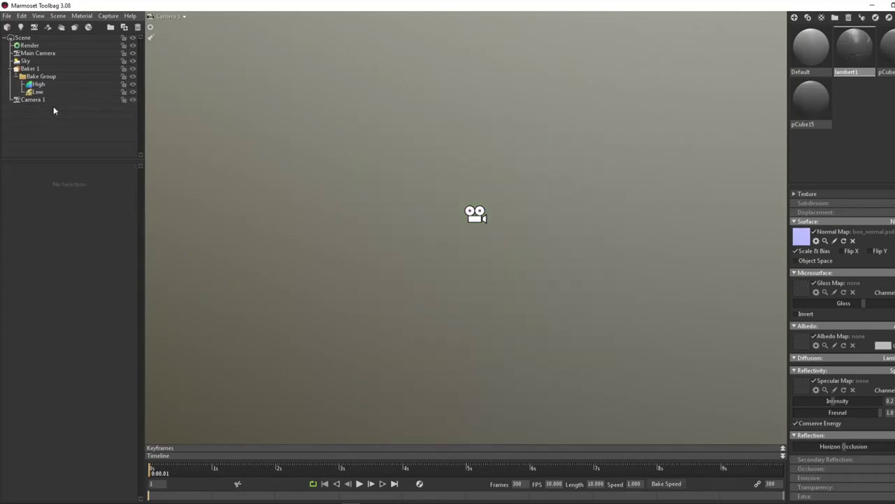
{"action": "left_click", "coordinate": [48, 101]}
{"action": "key", "text": "Delete"}
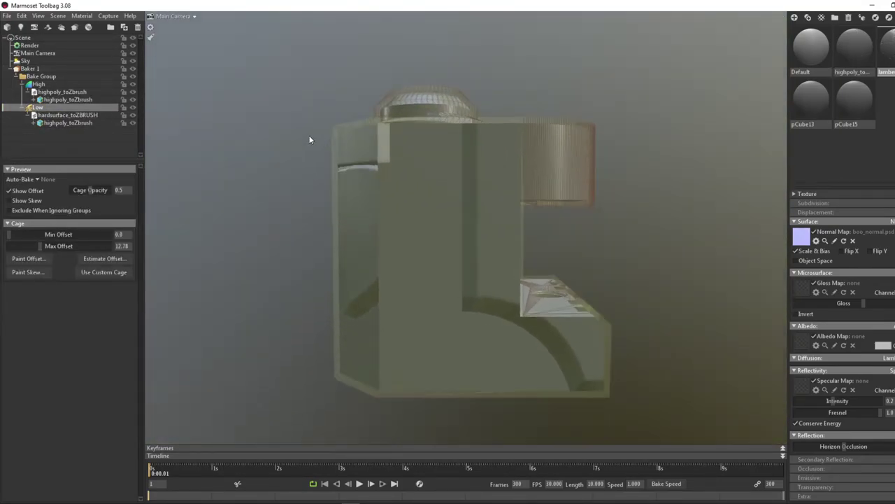
Set the low-poly cage's max offset to about 5.026 and check the block's shading from several sides
{"action": "scroll", "coordinate": [310, 140], "scroll_direction": "up", "scroll_amount": 5}
{"action": "left_click_drag", "start_coordinate": [40, 246], "coordinate": [34, 247]}
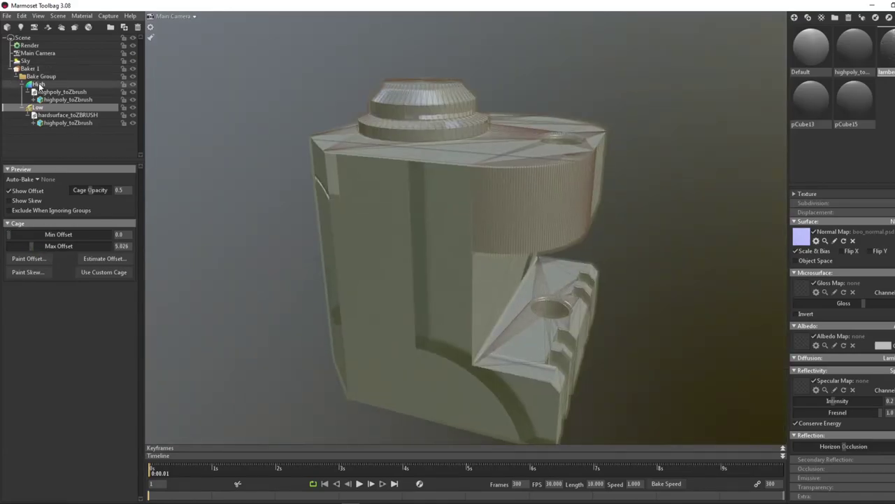
{"action": "left_click", "coordinate": [29, 69]}
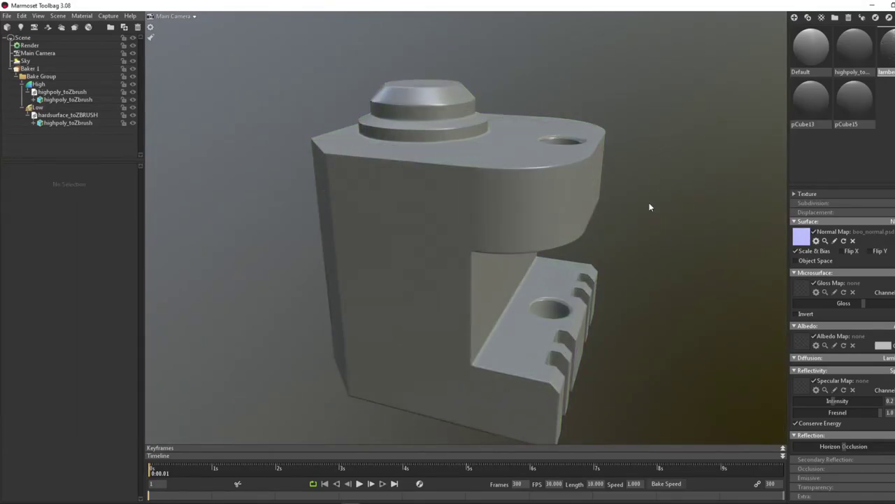
{"action": "left_click_drag", "start_coordinate": [649, 206], "coordinate": [277, 112]}
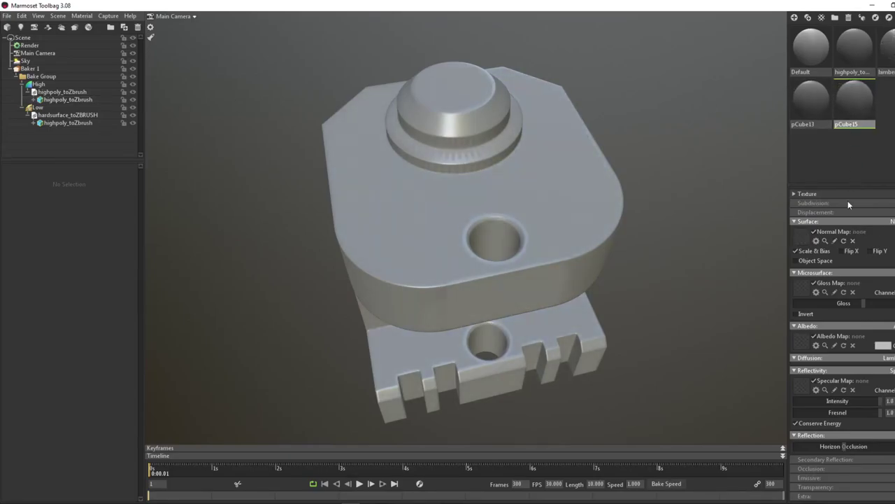
Set the pCube15 material's albedo colour to red and use it on the high-poly mesh to distinguish it from the low-poly
{"action": "left_click", "coordinate": [883, 345]}
{"action": "left_click", "coordinate": [258, 382]}
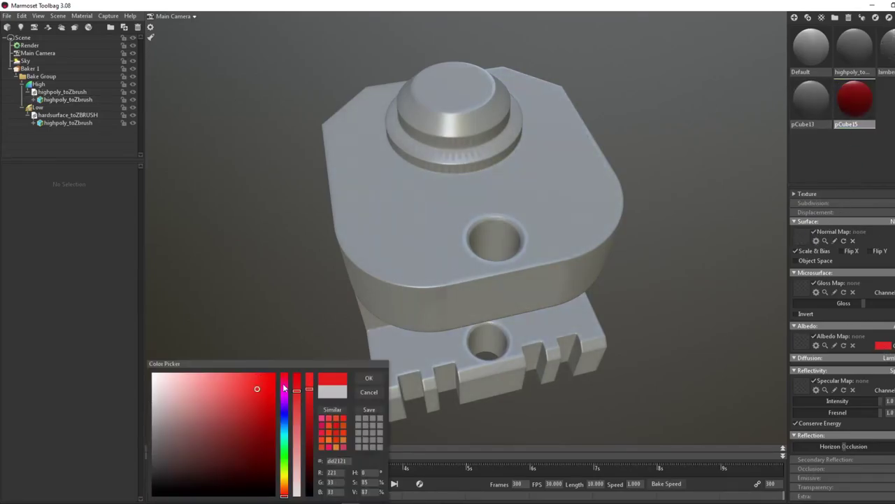
{"action": "left_click_drag", "start_coordinate": [40, 160], "coordinate": [68, 99]}
{"action": "left_click_drag", "start_coordinate": [539, 217], "coordinate": [687, 33]}
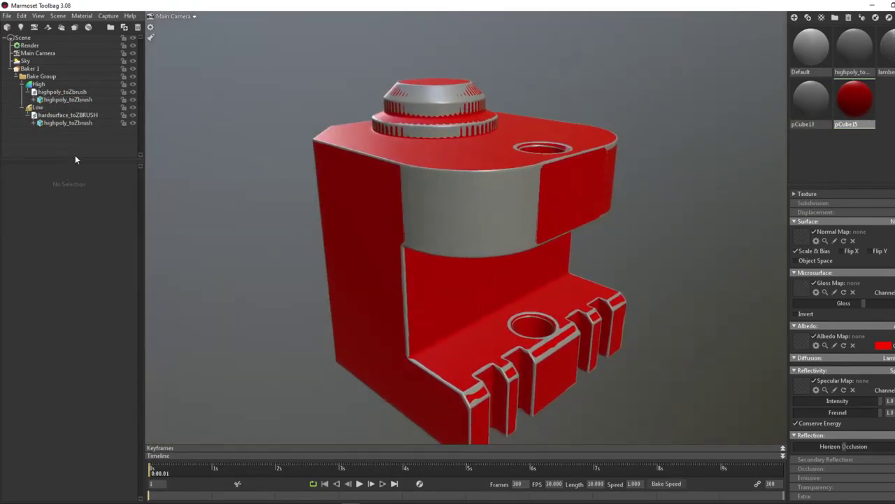
Hide the high-poly mesh and check the low-poly mesh on its own with its mesh info
{"action": "left_click", "coordinate": [134, 91]}
{"action": "left_click_drag", "start_coordinate": [175, 87], "coordinate": [561, 322]}
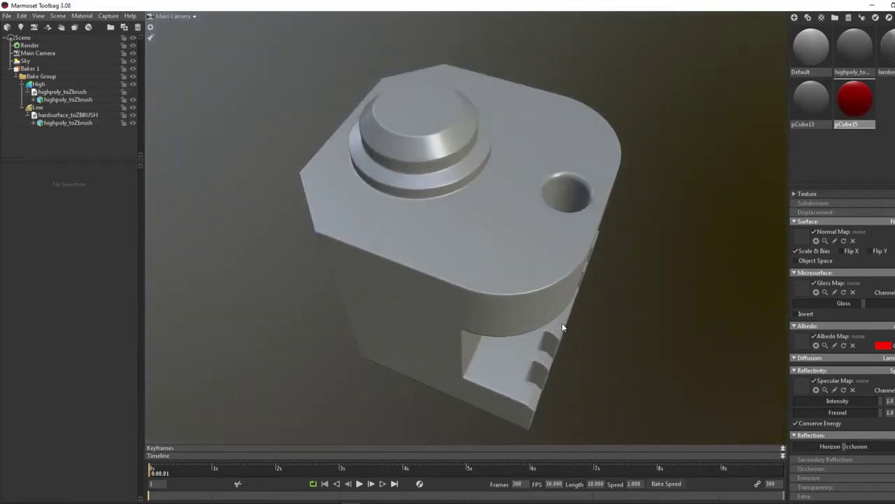
{"action": "left_click", "coordinate": [533, 250]}
{"action": "left_click_drag", "start_coordinate": [619, 156], "coordinate": [657, 100]}
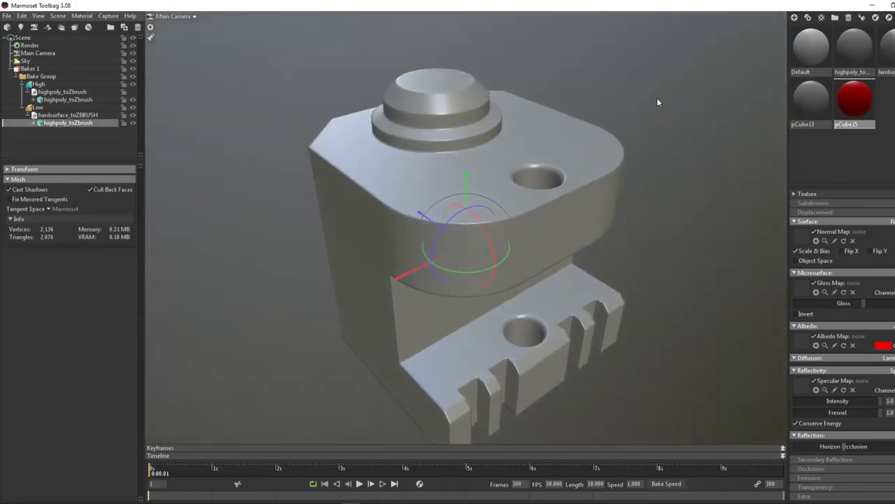
{"action": "left_click", "coordinate": [60, 134]}
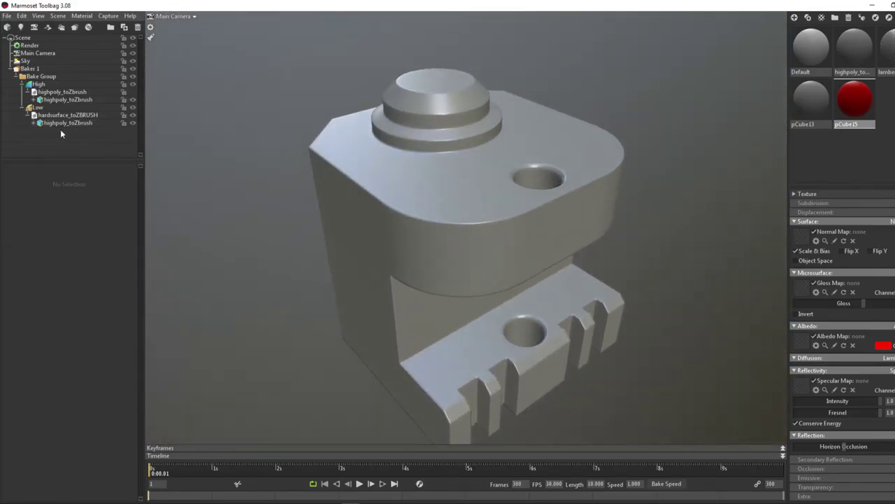
Turn off normals and enable only the curvature map in Baker 1, check its settings, and bake it
{"action": "left_click", "coordinate": [29, 69]}
{"action": "left_click", "coordinate": [28, 384]}
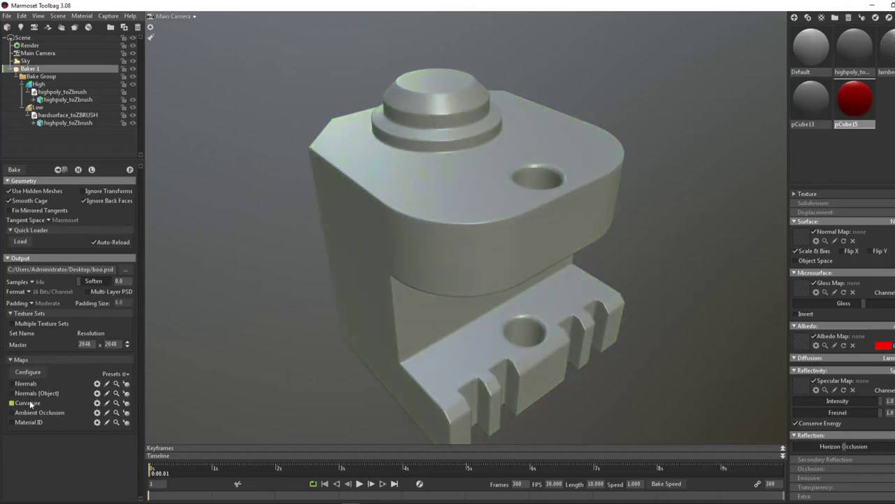
{"action": "left_click", "coordinate": [97, 403]}
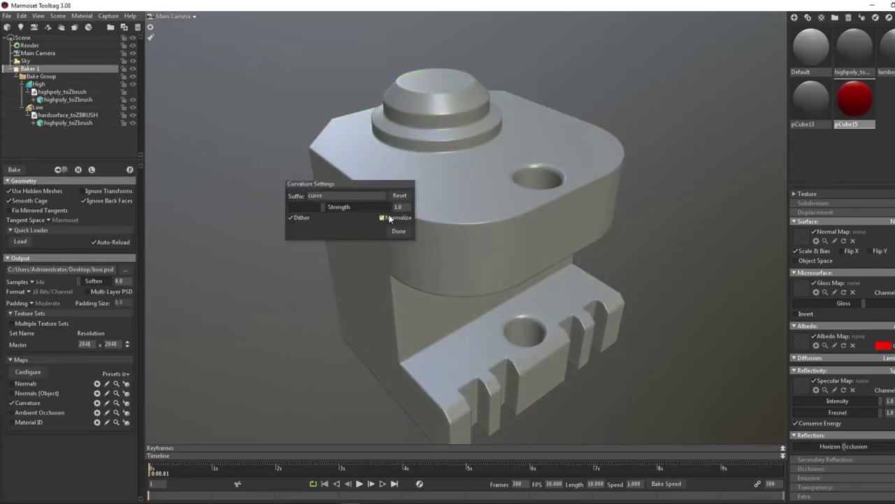
{"action": "left_click", "coordinate": [399, 231]}
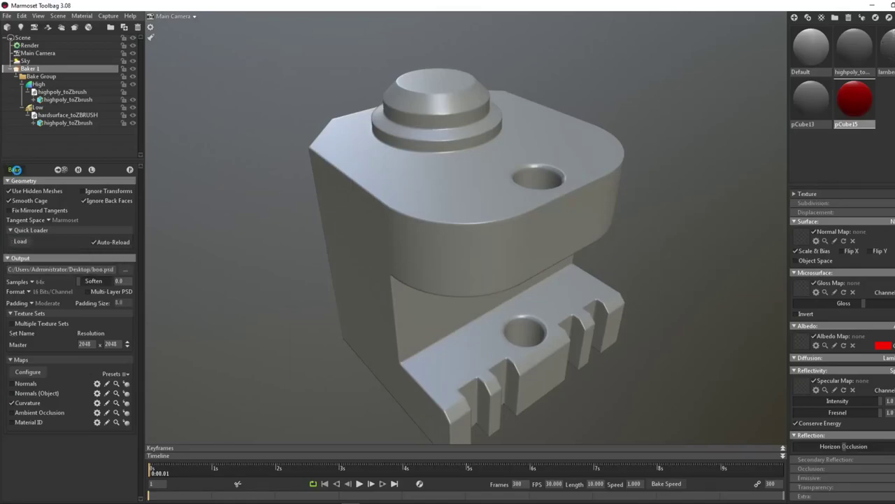
{"action": "left_click", "coordinate": [14, 169]}
Examine the baked result on the low-poly block, both close up around the stepped cap and holes and from a distance
{"action": "left_click_drag", "start_coordinate": [672, 126], "coordinate": [551, 144]}
{"action": "scroll", "coordinate": [564, 199], "scroll_direction": "up", "scroll_amount": 6}
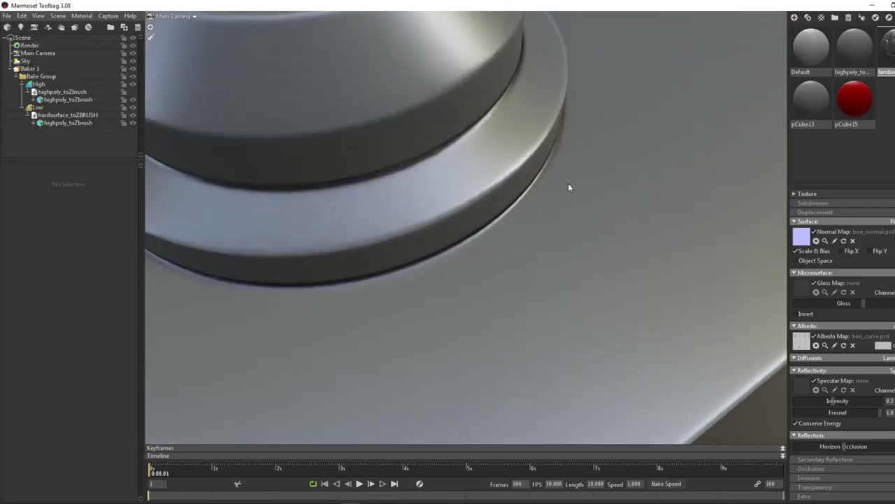
{"action": "scroll", "coordinate": [568, 185], "scroll_direction": "down", "scroll_amount": 4}
{"action": "left_click_drag", "start_coordinate": [568, 185], "coordinate": [597, 91]}
{"action": "scroll", "coordinate": [511, 133], "scroll_direction": "down", "scroll_amount": 5}
{"action": "left_click_drag", "start_coordinate": [510, 133], "coordinate": [602, 168]}
{"action": "right_click_drag", "start_coordinate": [602, 167], "coordinate": [538, 96]}
{"action": "left_click_drag", "start_coordinate": [538, 96], "coordinate": [495, 280]}
{"action": "scroll", "coordinate": [417, 299], "scroll_direction": "up", "scroll_amount": 5}
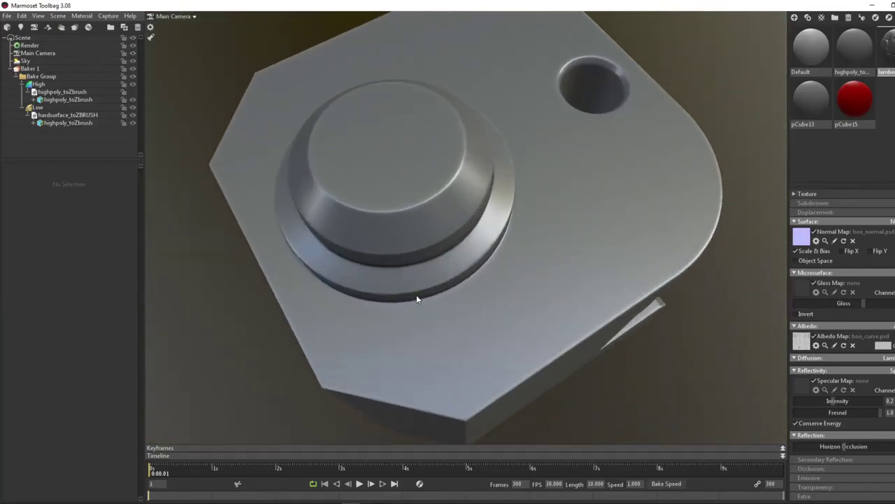
{"action": "scroll", "coordinate": [416, 299], "scroll_direction": "down", "scroll_amount": 3}
{"action": "left_click_drag", "start_coordinate": [396, 261], "coordinate": [438, 247]}
{"action": "scroll", "coordinate": [449, 236], "scroll_direction": "down", "scroll_amount": 4}
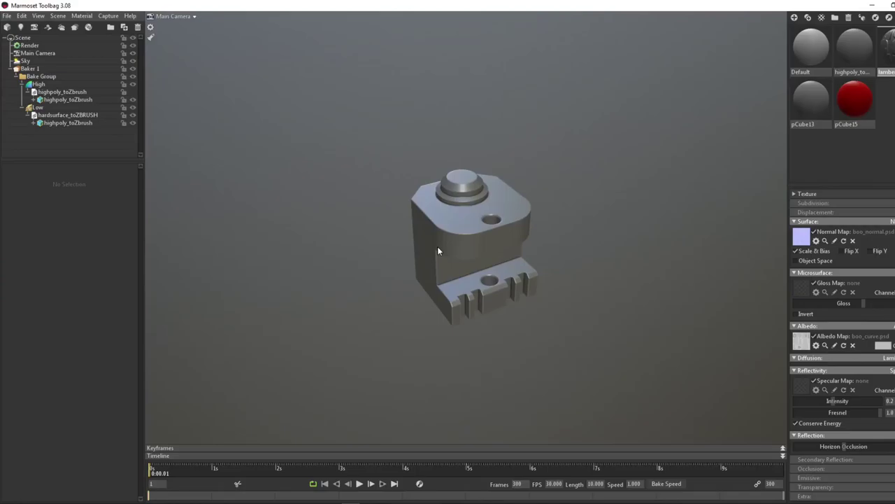
{"action": "scroll", "coordinate": [438, 248], "scroll_direction": "up", "scroll_amount": 5}
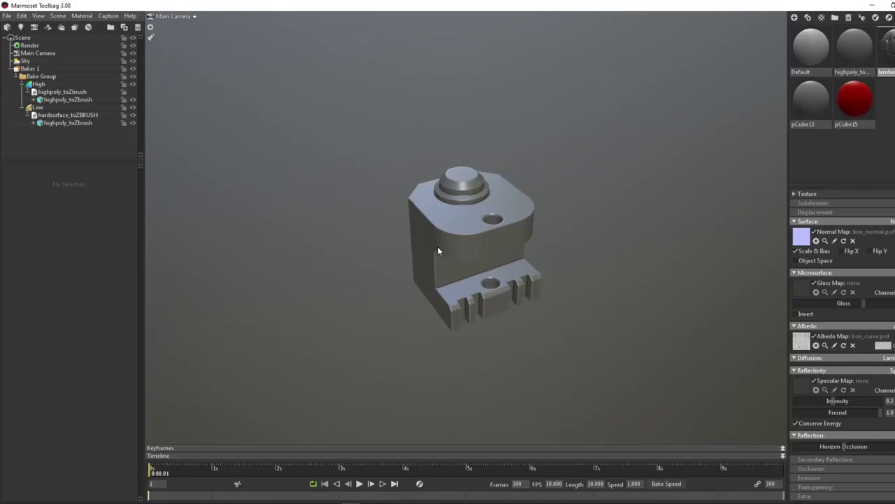
{"action": "scroll", "coordinate": [440, 248], "scroll_direction": "up", "scroll_amount": 2}
{"action": "scroll", "coordinate": [441, 247], "scroll_direction": "down", "scroll_amount": 6}
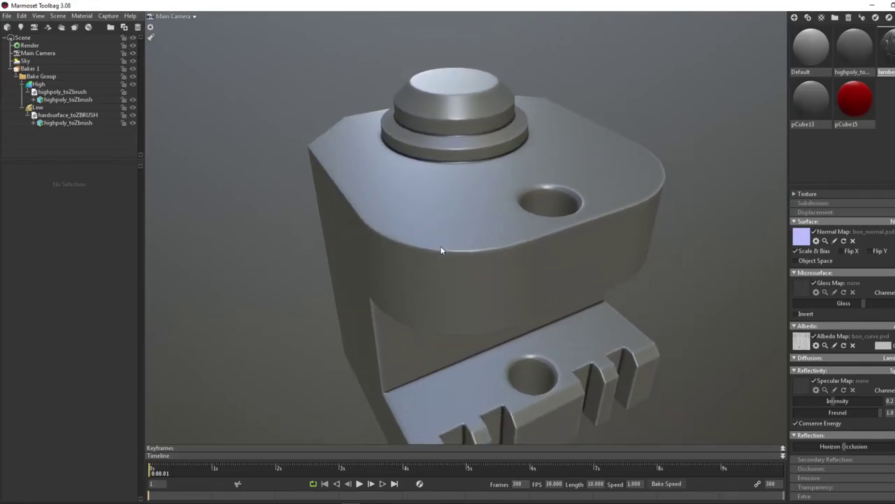
{"action": "left_click_drag", "start_coordinate": [621, 244], "coordinate": [589, 156], "text": "alt"}
{"action": "left_click", "coordinate": [526, 214]}
{"action": "left_click", "coordinate": [316, 109]}
{"action": "left_click_drag", "start_coordinate": [316, 109], "coordinate": [708, 317], "text": "alt"}
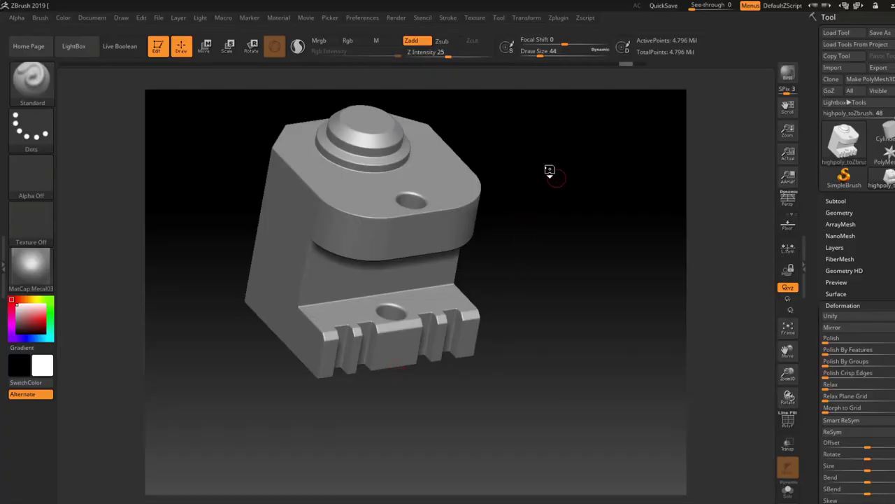
In ZBrush, colour the high-poly block with Polypaint From Polygroups and check the colours from several sides
{"action": "left_click_drag", "start_coordinate": [549, 173], "coordinate": [579, 226]}
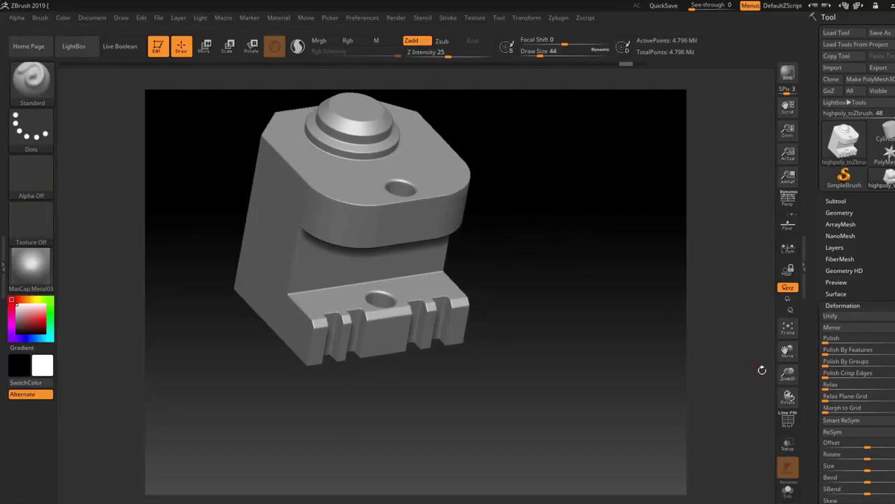
{"action": "left_click_drag", "start_coordinate": [787, 347], "coordinate": [810, 388]}
{"action": "scroll", "coordinate": [857, 259], "scroll_direction": "down", "scroll_amount": 10}
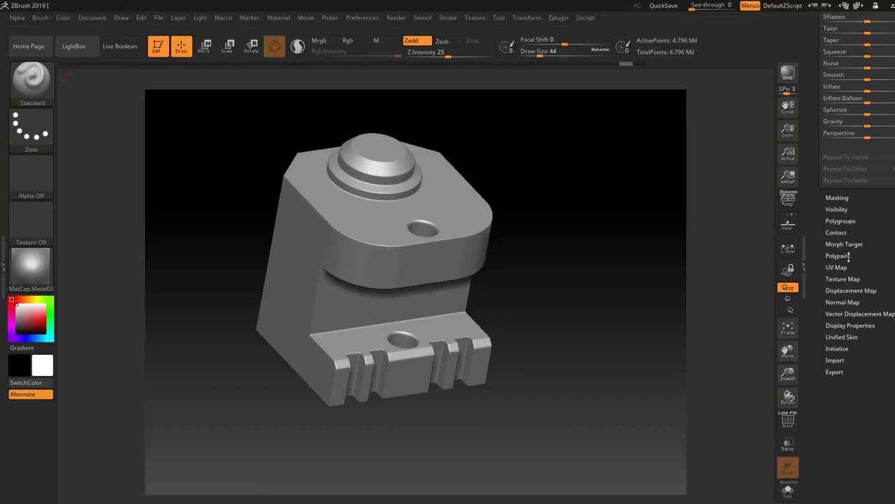
{"action": "left_click", "coordinate": [846, 255]}
{"action": "left_click_drag", "start_coordinate": [882, 341], "coordinate": [889, 372]}
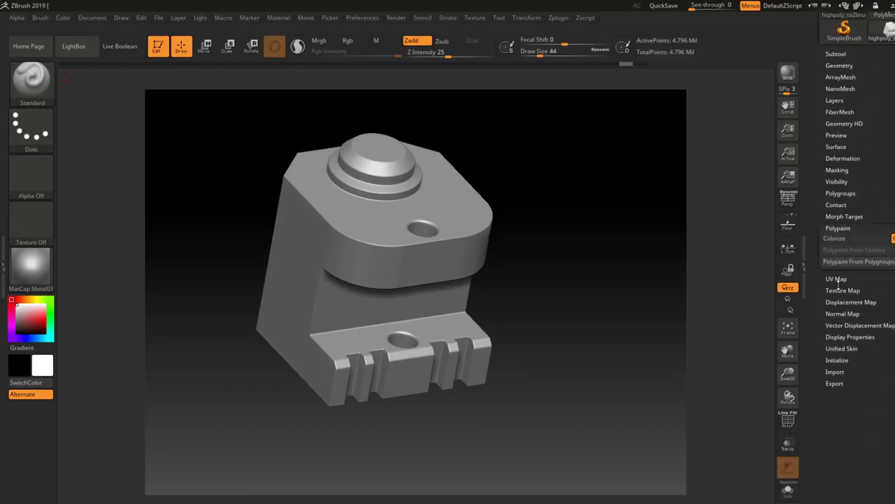
{"action": "left_click", "coordinate": [836, 263]}
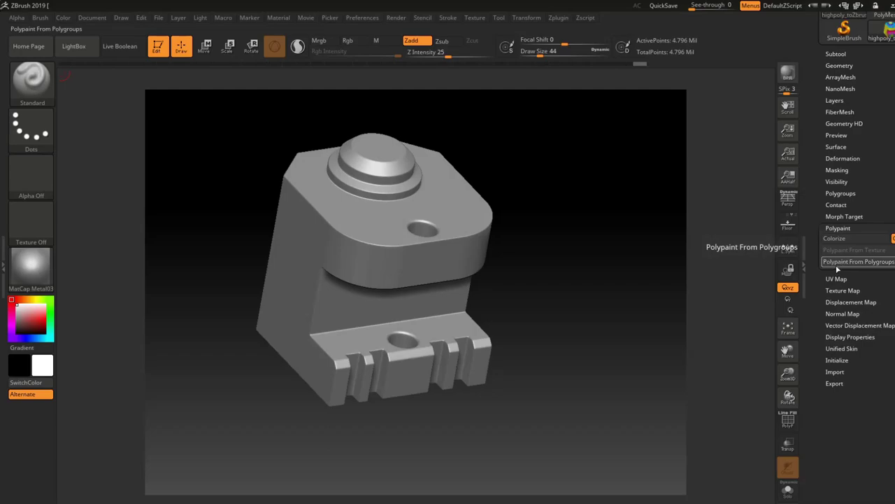
{"action": "left_click_drag", "start_coordinate": [627, 299], "coordinate": [671, 294]}
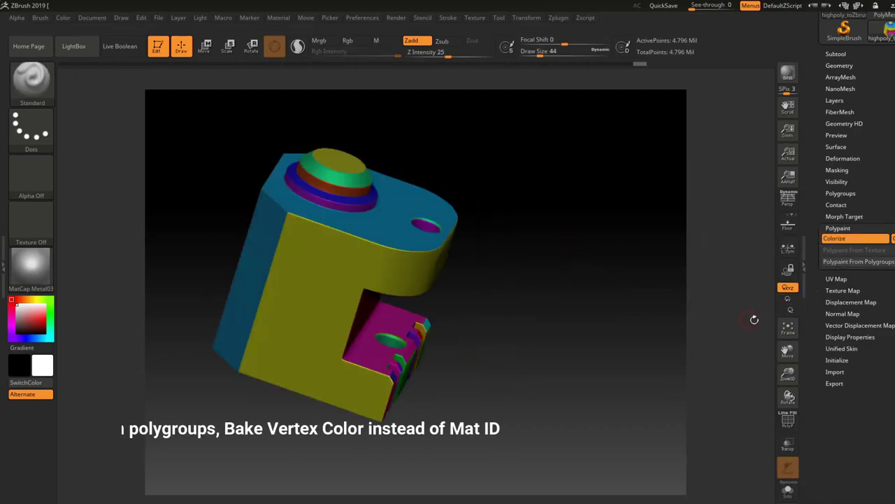
{"action": "left_click_drag", "start_coordinate": [789, 350], "coordinate": [801, 370]}
{"action": "left_click_drag", "start_coordinate": [602, 279], "coordinate": [553, 249]}
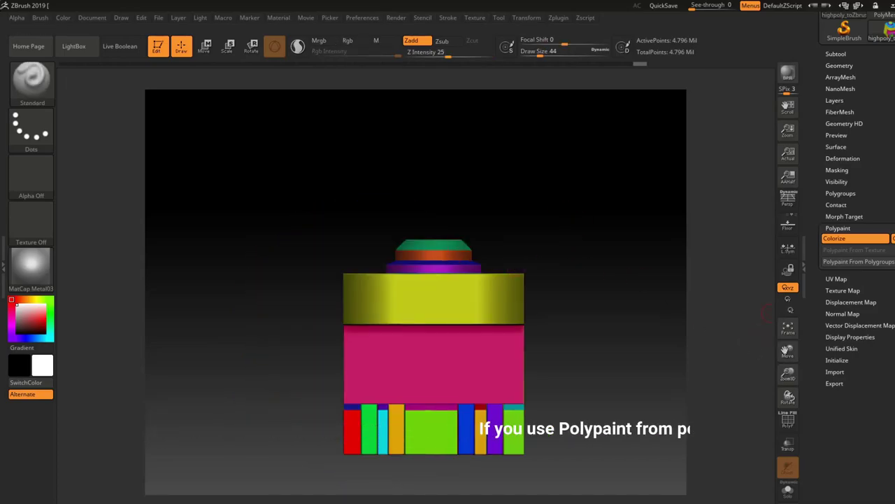
Show the FBX ExportImport options and enable Export Polygroups as Mats
{"action": "scroll", "coordinate": [888, 256], "scroll_direction": "up", "scroll_amount": 3}
{"action": "left_click", "coordinate": [558, 17]}
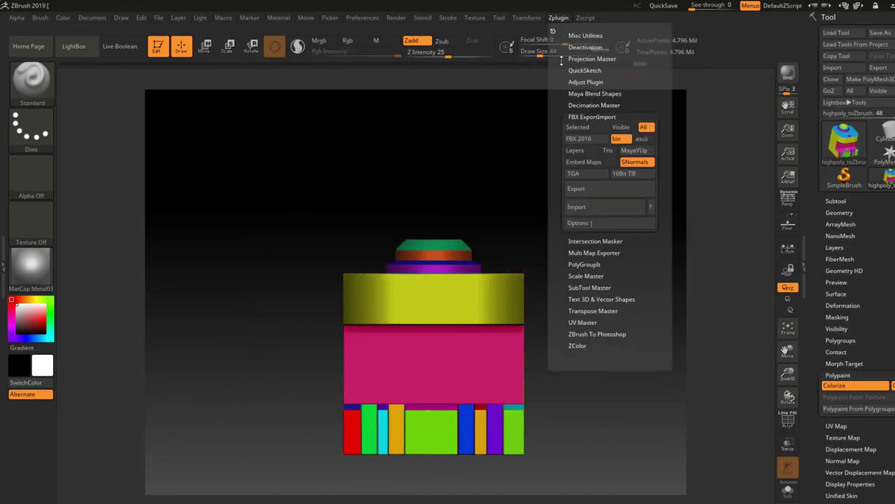
{"action": "left_click", "coordinate": [602, 224]}
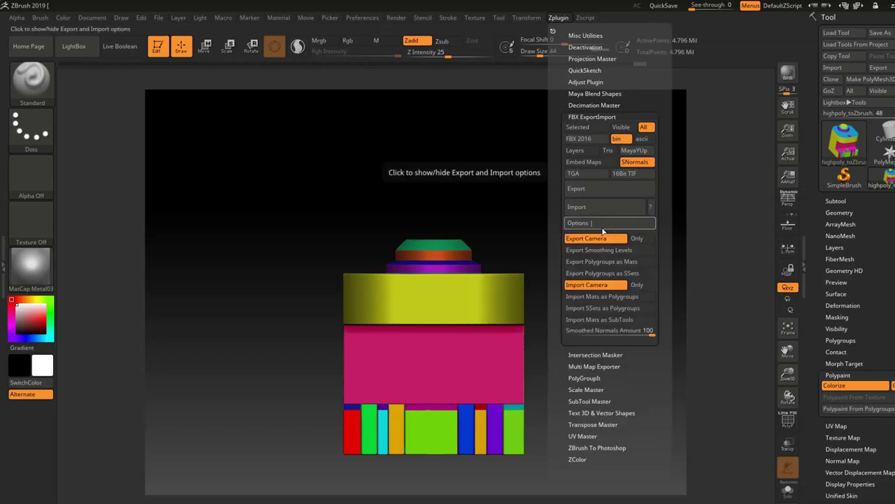
{"action": "left_click", "coordinate": [619, 268]}
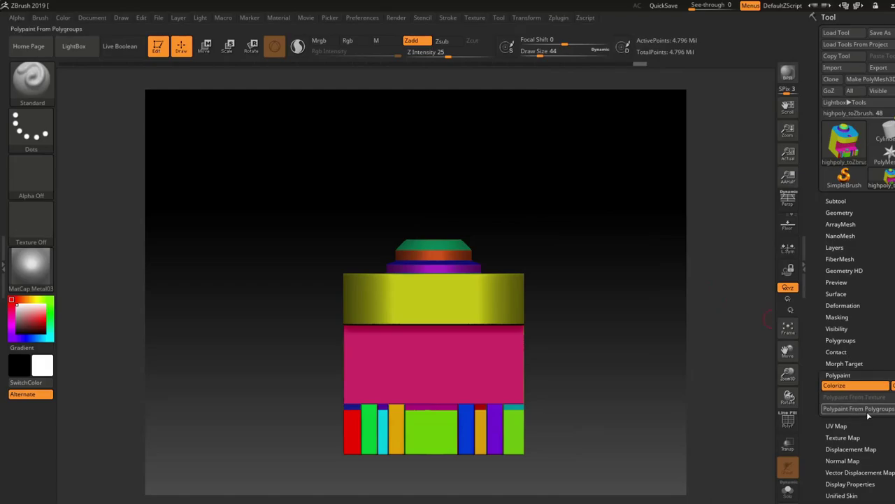
{"action": "left_click", "coordinate": [560, 19]}
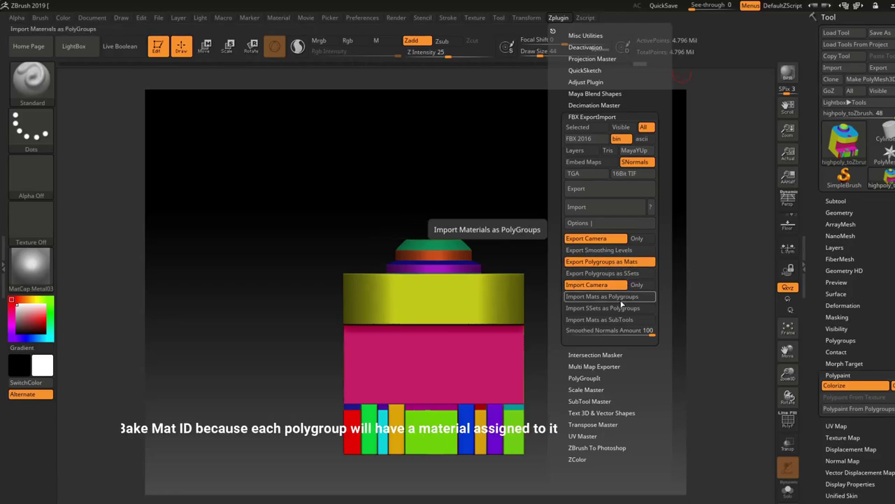
Turn off camera export and export the high-poly block as an FBX file to the desktop
{"action": "left_click", "coordinate": [612, 240]}
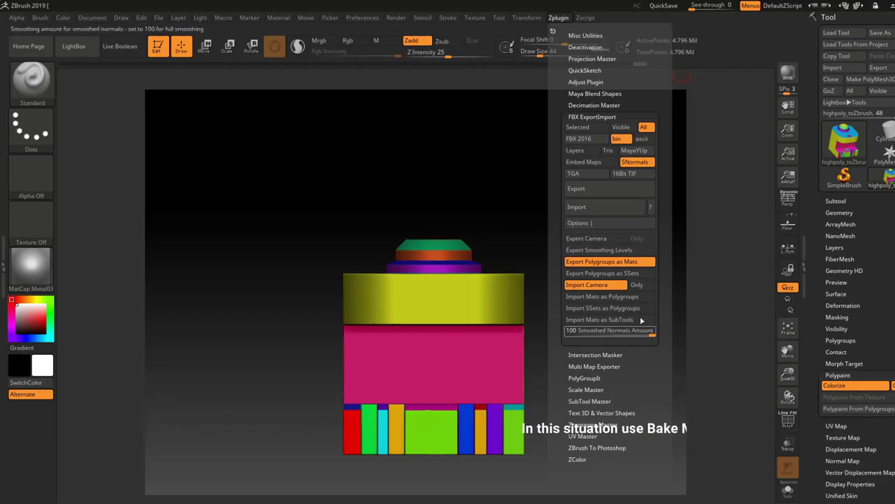
{"action": "left_click", "coordinate": [594, 192]}
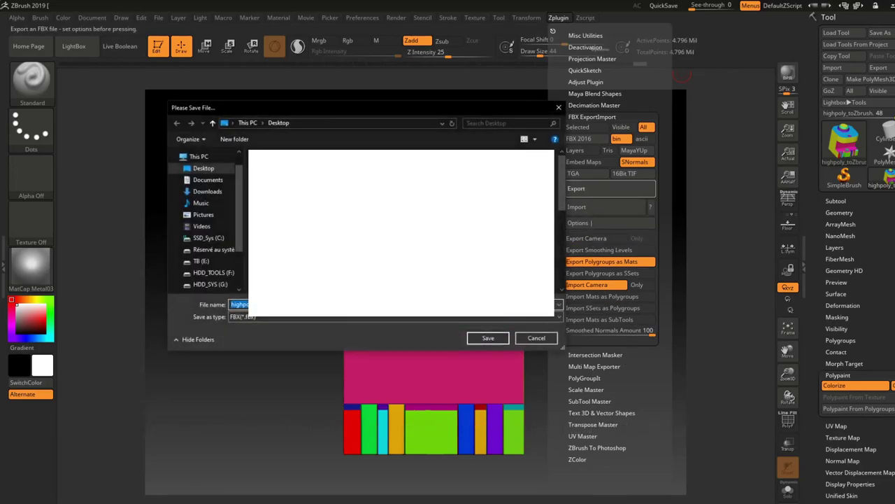
{"action": "left_click", "coordinate": [488, 339]}
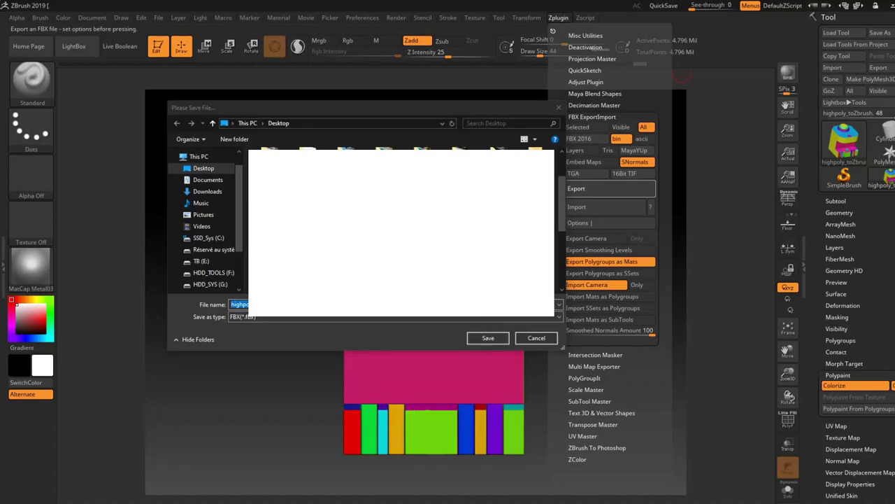
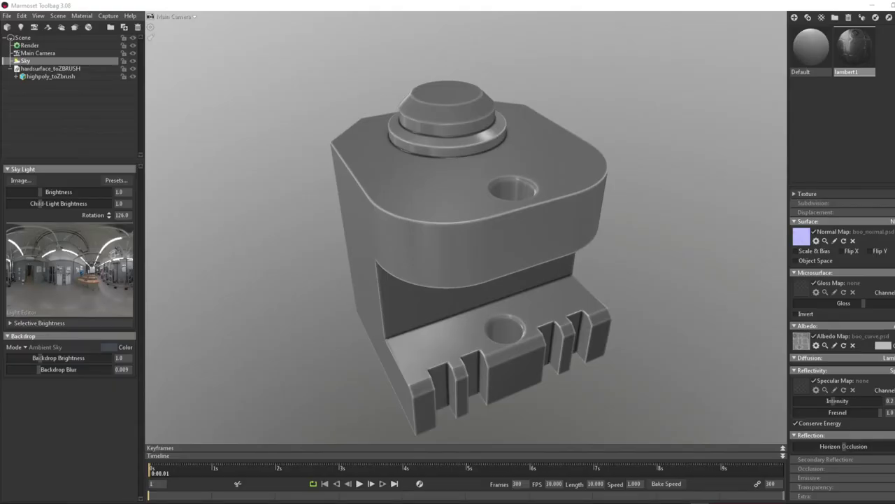
Switch to Marmoset Toolbag and compare the low-poly block with its albedo map off and on
{"action": "left_click_drag", "start_coordinate": [616, 209], "coordinate": [667, 214]}
{"action": "left_click", "coordinate": [814, 337]}
{"action": "left_click", "coordinate": [814, 336]}
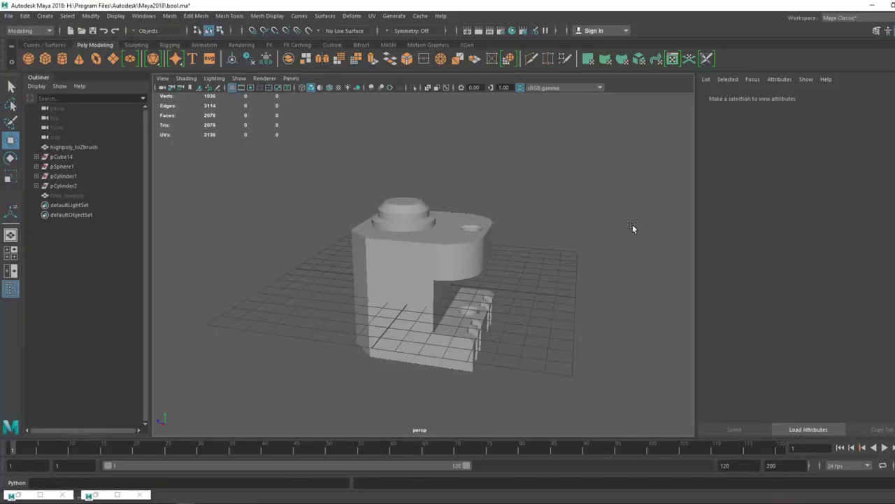
Switch to Maya, select the block's large side faces in face mode and assign a new Lambert material to them
{"action": "left_click_drag", "start_coordinate": [632, 228], "coordinate": [455, 256], "text": "alt"}
{"action": "left_click", "coordinate": [405, 244]}
{"action": "right_click_drag", "start_coordinate": [403, 244], "coordinate": [447, 271]}
{"action": "left_click_drag", "start_coordinate": [525, 230], "coordinate": [306, 308], "text": "alt"}
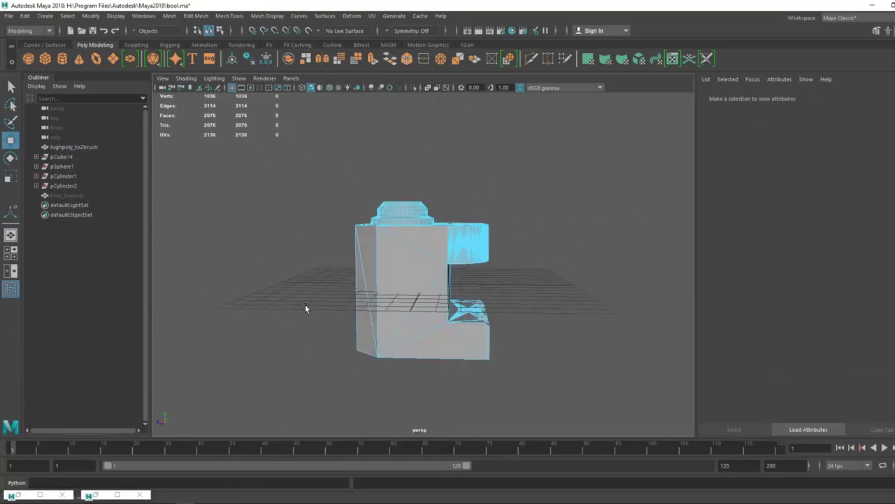
{"action": "left_click", "coordinate": [426, 274]}
{"action": "right_click", "coordinate": [404, 258]}
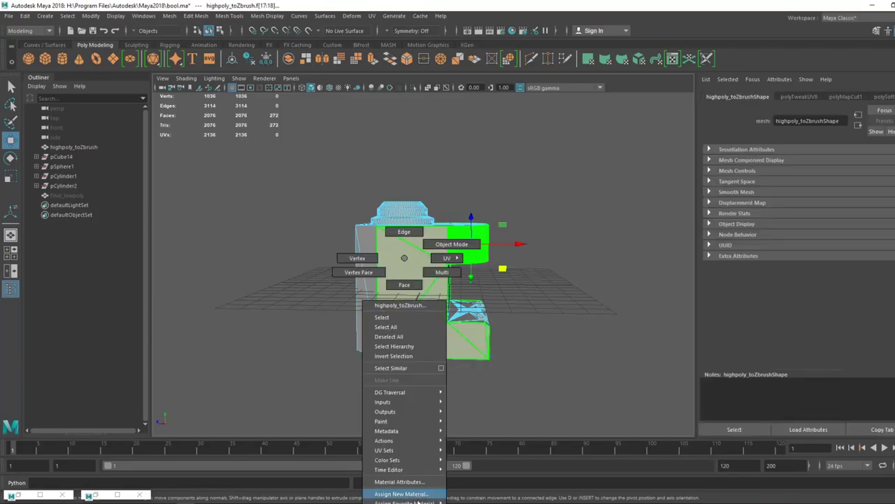
{"action": "mouse_move", "coordinate": [415, 502]}
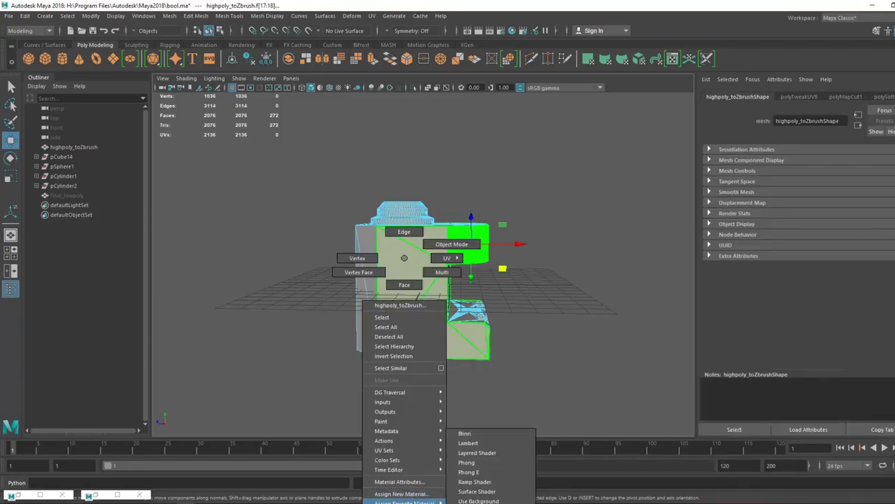
{"action": "left_click", "coordinate": [423, 495]}
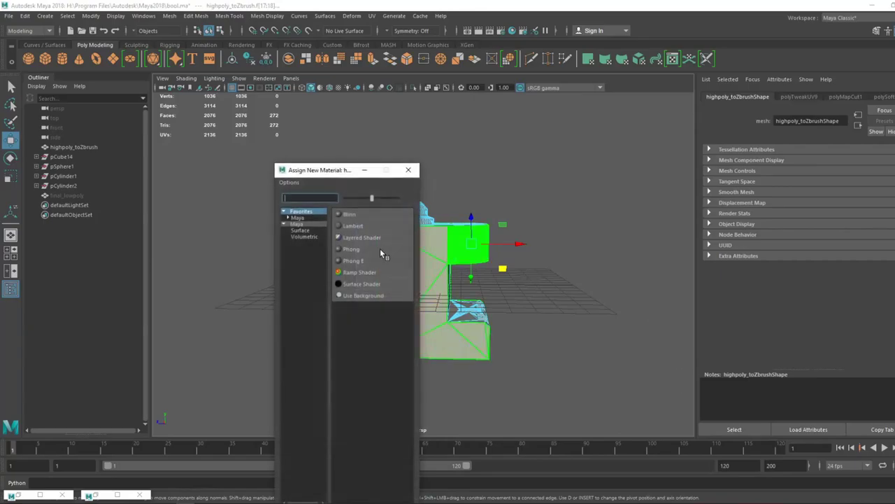
{"action": "left_click", "coordinate": [353, 226]}
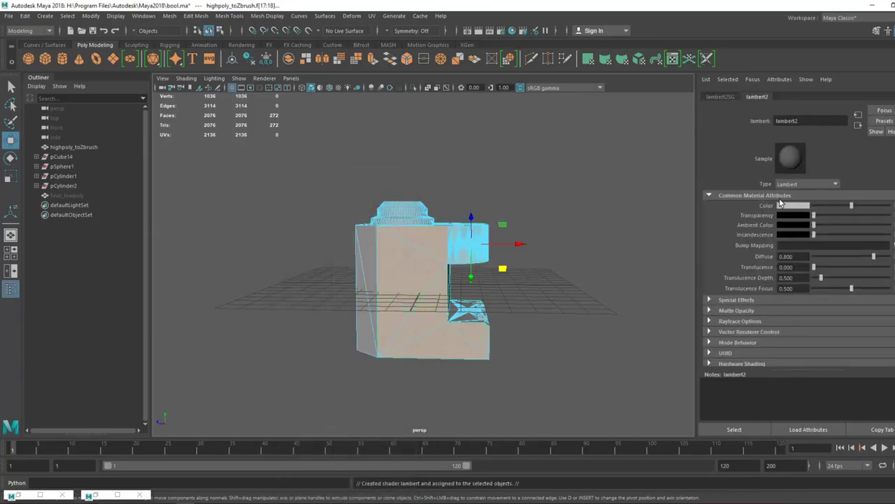
Set the colour of the side faces' new Lambert material to red and clear the selection
{"action": "left_click", "coordinate": [788, 204]}
{"action": "left_click", "coordinate": [718, 196]}
{"action": "left_click", "coordinate": [601, 212]}
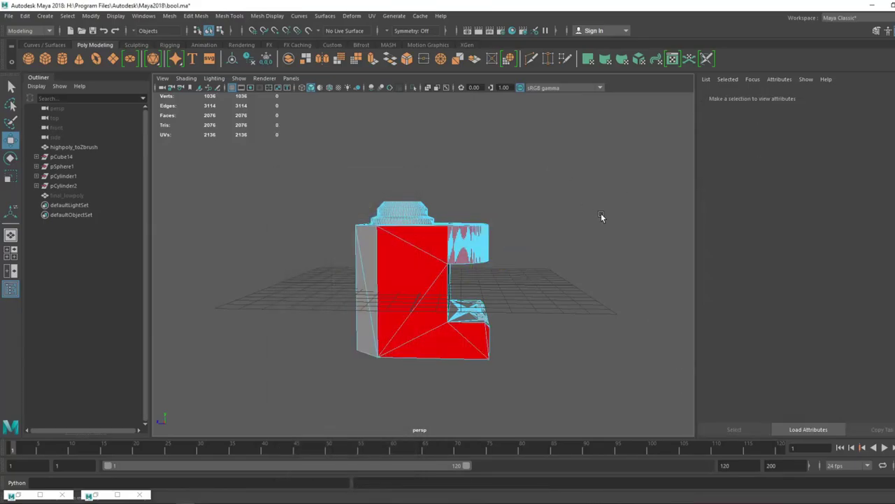
Return to object mode and assign the existing red Lambert material to the whole block
{"action": "mouse_move", "coordinate": [601, 212]}
{"action": "left_mouse_down", "text": "alt"}
{"action": "mouse_move", "coordinate": [532, 216]}
{"action": "mouse_move", "coordinate": [549, 210]}
{"action": "mouse_move", "coordinate": [591, 217]}
{"action": "left_mouse_up", "text": "alt"}
{"action": "right_click_drag", "start_coordinate": [522, 219], "coordinate": [550, 210]}
{"action": "right_click_drag", "start_coordinate": [397, 245], "coordinate": [463, 500]}
{"action": "left_click", "coordinate": [508, 203]}
Select all face rings of the stepped cap on top of the block, including its top disc and outer rim
{"action": "left_click_drag", "start_coordinate": [508, 203], "coordinate": [483, 280], "text": "alt"}
{"action": "right_click_drag", "start_coordinate": [483, 279], "coordinate": [432, 457], "text": "alt"}
{"action": "middle_click_drag", "start_coordinate": [378, 203], "coordinate": [428, 308], "text": "alt"}
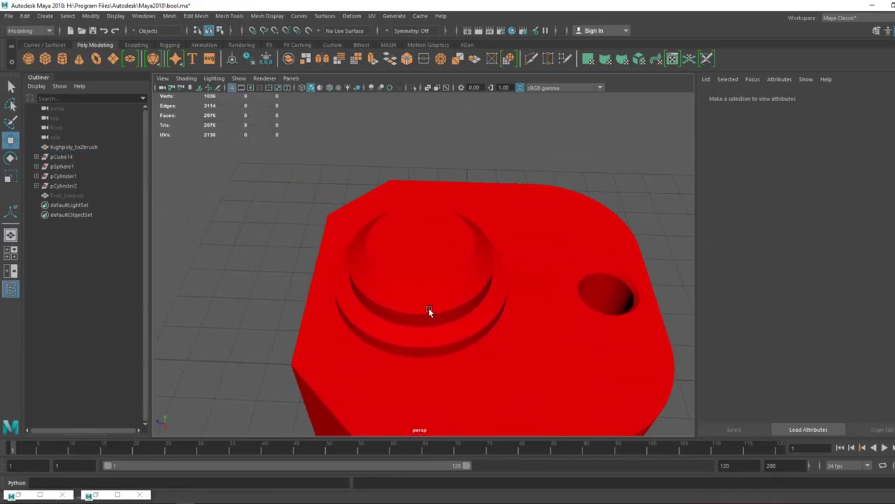
{"action": "right_click_drag", "start_coordinate": [428, 259], "coordinate": [514, 260]}
{"action": "left_click", "coordinate": [422, 261]}
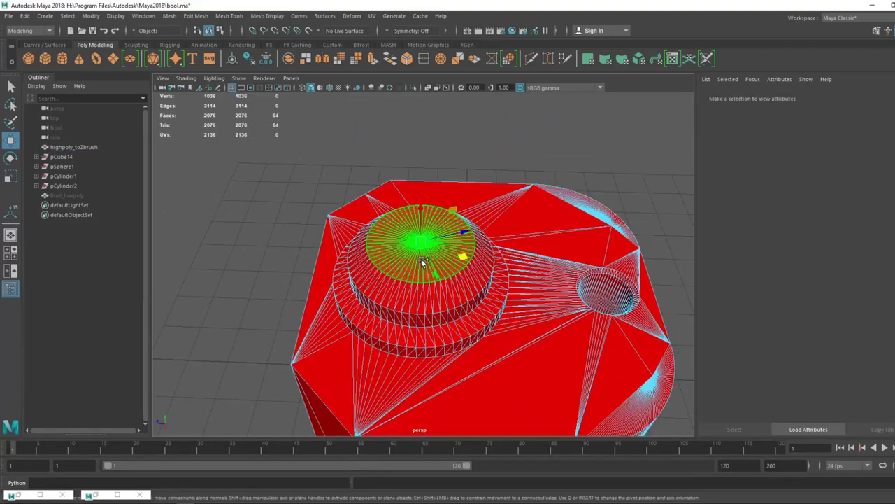
{"action": "left_click", "coordinate": [426, 282], "text": "shift"}
{"action": "left_click", "coordinate": [425, 284], "text": "shift"}
{"action": "left_click", "coordinate": [418, 321], "text": "shift"}
{"action": "left_click", "coordinate": [438, 331], "text": "shift"}
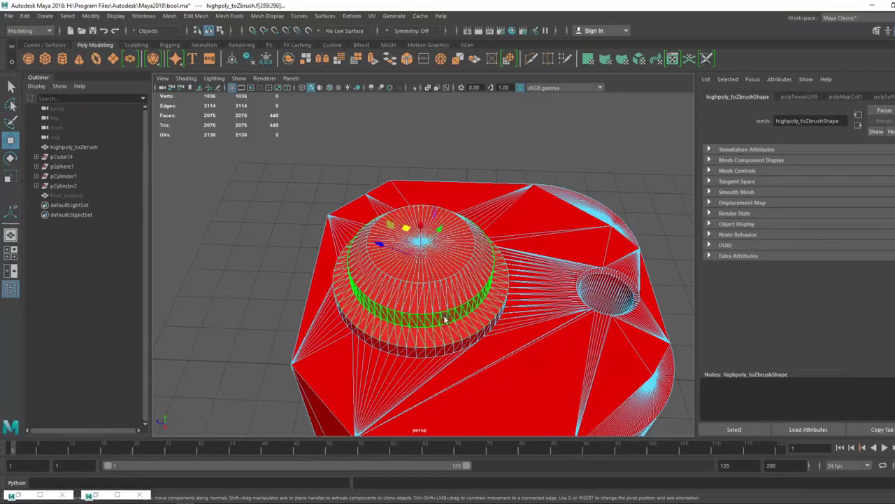
{"action": "left_click", "coordinate": [450, 346], "text": "shift"}
Assign a new Lambert material to the selected cap faces and set its colour to blue
{"action": "left_click_drag", "start_coordinate": [467, 330], "coordinate": [435, 241], "text": "alt"}
{"action": "right_click_drag", "start_coordinate": [366, 241], "coordinate": [374, 482]}
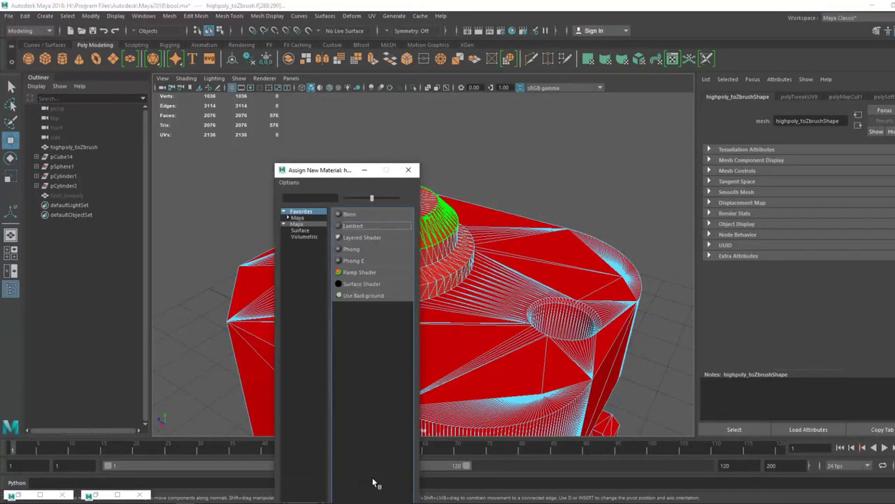
{"action": "left_click", "coordinate": [359, 228]}
{"action": "left_click", "coordinate": [791, 207]}
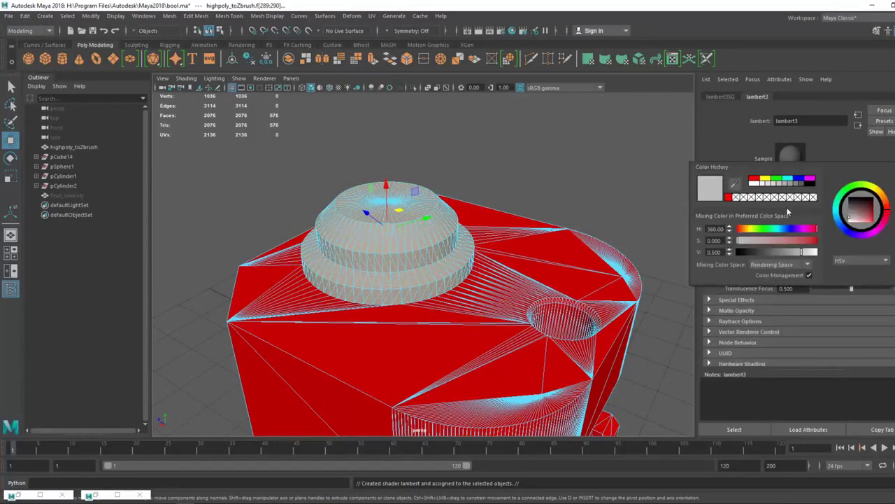
{"action": "left_click", "coordinate": [791, 180]}
{"action": "left_click", "coordinate": [799, 179]}
{"action": "left_click", "coordinate": [523, 161]}
Select the whole highpoly_toZbrush object and export it to the desktop as the FBX file low_id
{"action": "left_click_drag", "start_coordinate": [546, 179], "coordinate": [448, 259], "text": "alt"}
{"action": "scroll", "coordinate": [520, 203], "scroll_direction": "down", "scroll_amount": 4}
{"action": "left_click", "coordinate": [539, 256]}
{"action": "left_click", "coordinate": [375, 265]}
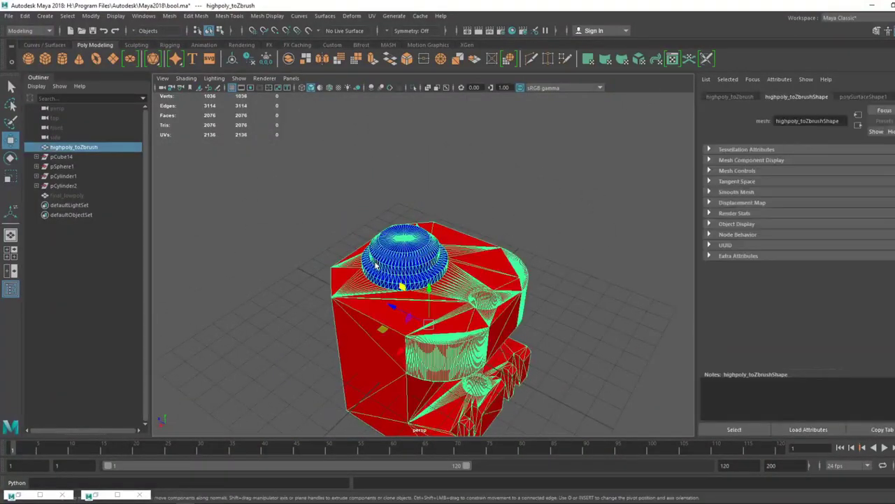
{"action": "left_click", "coordinate": [8, 16]}
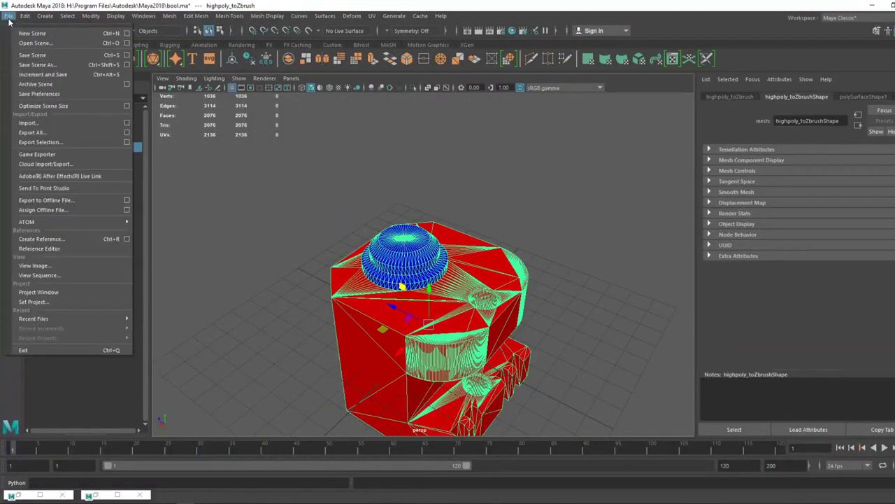
{"action": "left_click", "coordinate": [39, 142]}
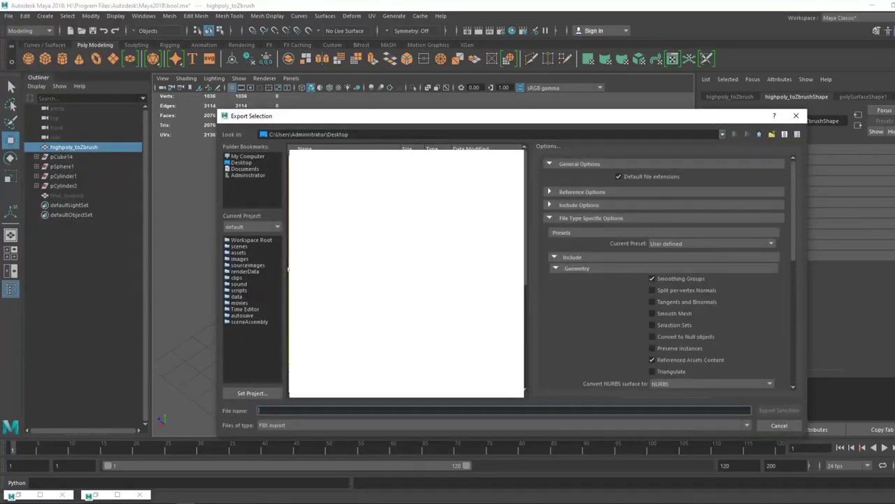
{"action": "type", "text": "l"}
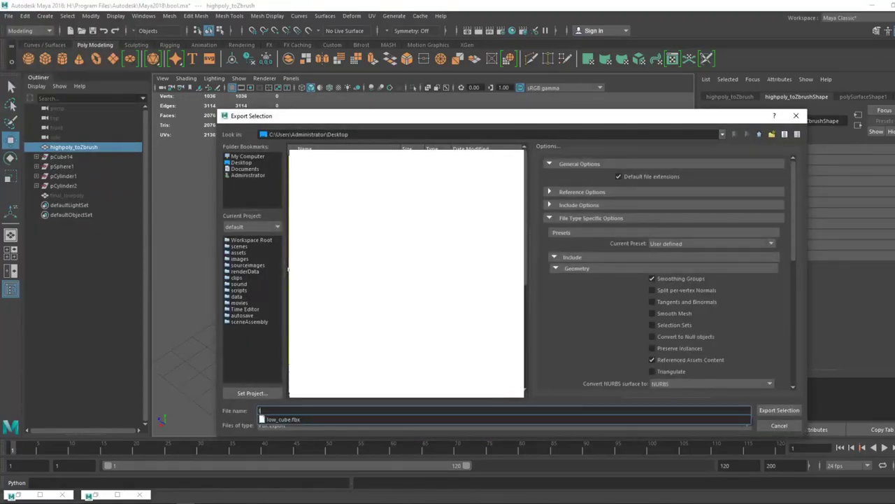
{"action": "type", "text": "ow_id"}
{"action": "key", "text": "Return"}
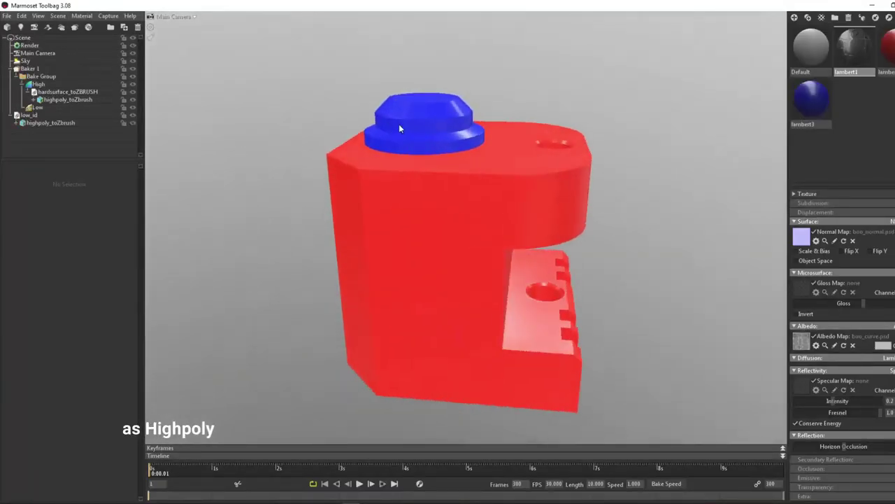
In Marmoset Toolbag, place low_id in the bake group's High slot and hardsurface_toZBRUSH in its Low slot, checking the block from several sides
{"action": "left_click_drag", "start_coordinate": [401, 128], "coordinate": [457, 127]}
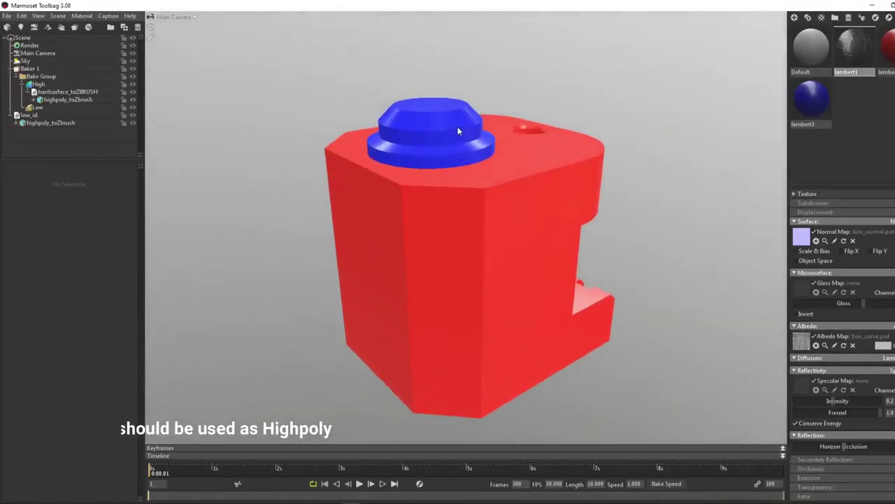
{"action": "left_click", "coordinate": [366, 169]}
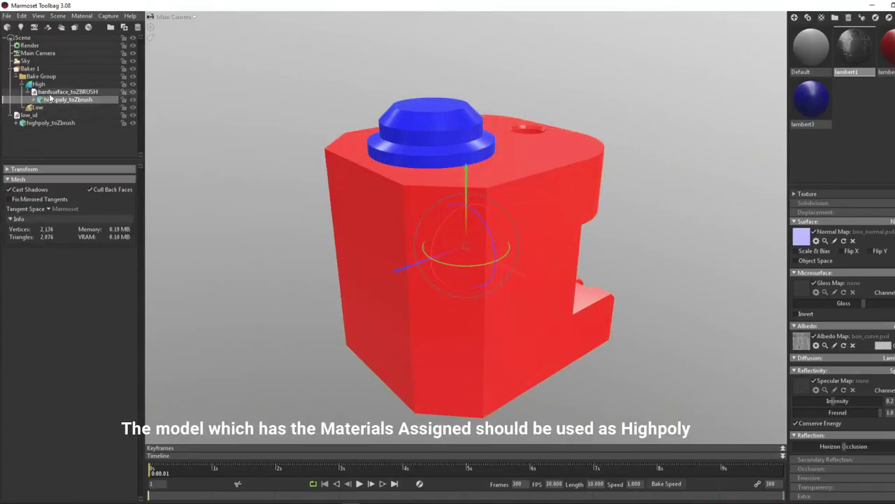
{"action": "left_click", "coordinate": [42, 115]}
{"action": "mouse_move", "coordinate": [50, 110]}
{"action": "left_mouse_down"}
{"action": "mouse_move", "coordinate": [51, 101]}
{"action": "mouse_move", "coordinate": [47, 108]}
{"action": "left_mouse_up"}
{"action": "left_click", "coordinate": [68, 93]}
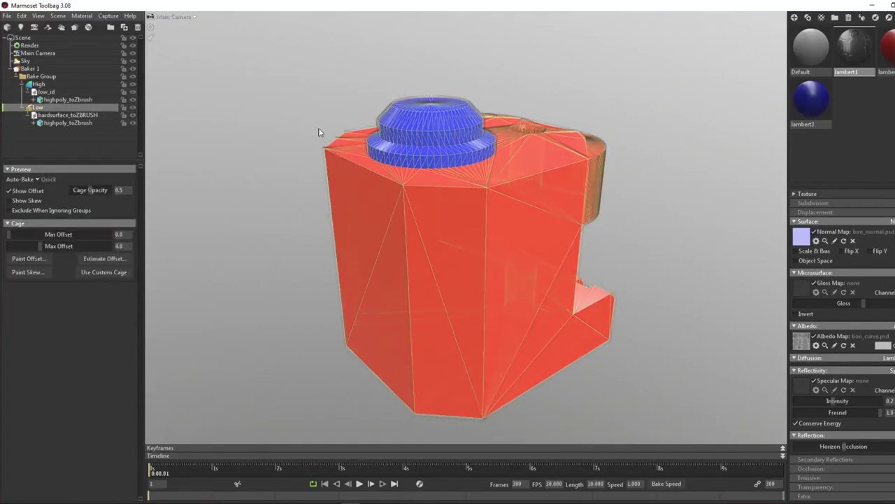
{"action": "left_click", "coordinate": [326, 120]}
{"action": "left_click_drag", "start_coordinate": [528, 51], "coordinate": [385, 79], "text": "alt"}
{"action": "left_click", "coordinate": [424, 155]}
{"action": "left_click", "coordinate": [362, 76]}
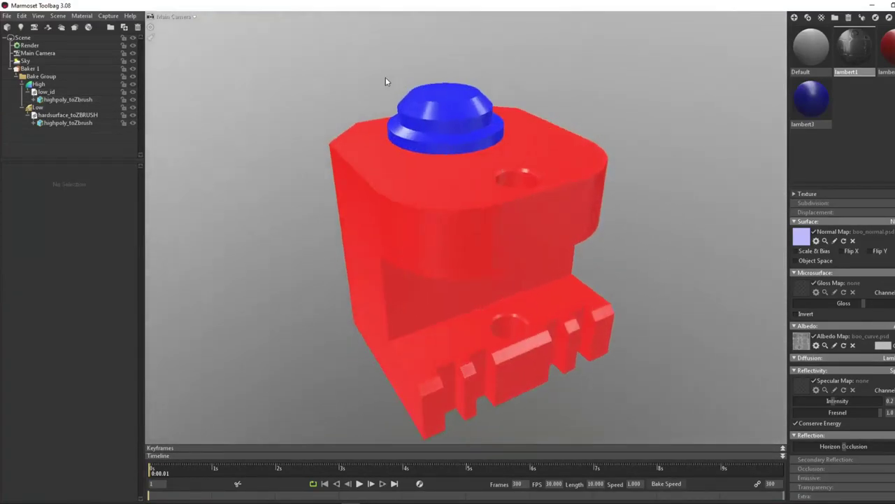
{"action": "left_click", "coordinate": [475, 178]}
{"action": "left_click_drag", "start_coordinate": [640, 140], "coordinate": [651, 104], "text": "alt"}
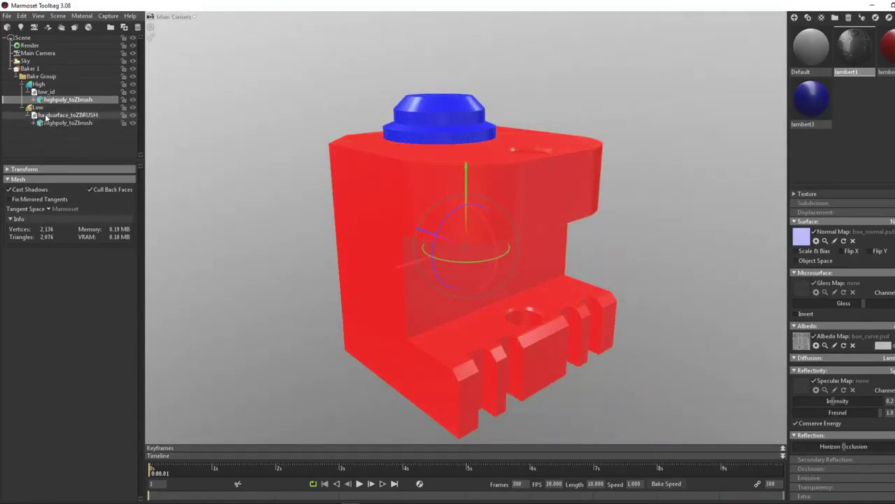
In Baker 1, turn off normals, enable only the Material ID map, and set the samples to 64x
{"action": "left_click", "coordinate": [29, 69]}
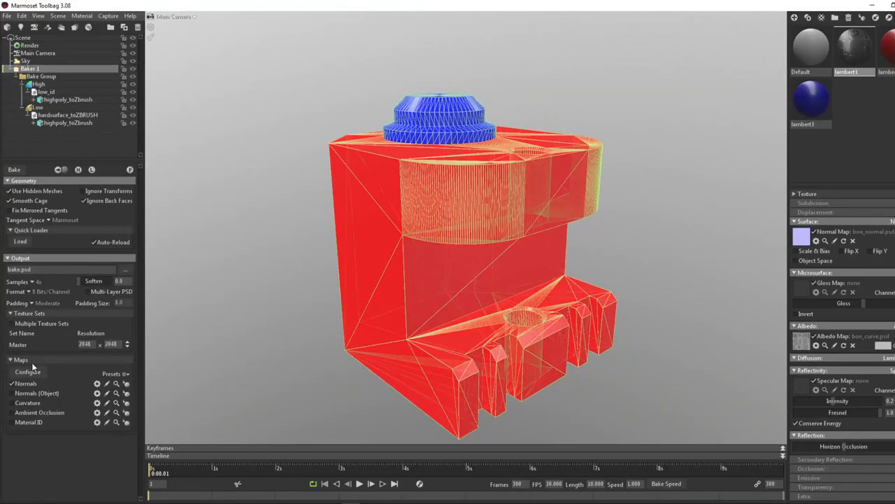
{"action": "left_click", "coordinate": [12, 384]}
{"action": "left_click", "coordinate": [12, 422]}
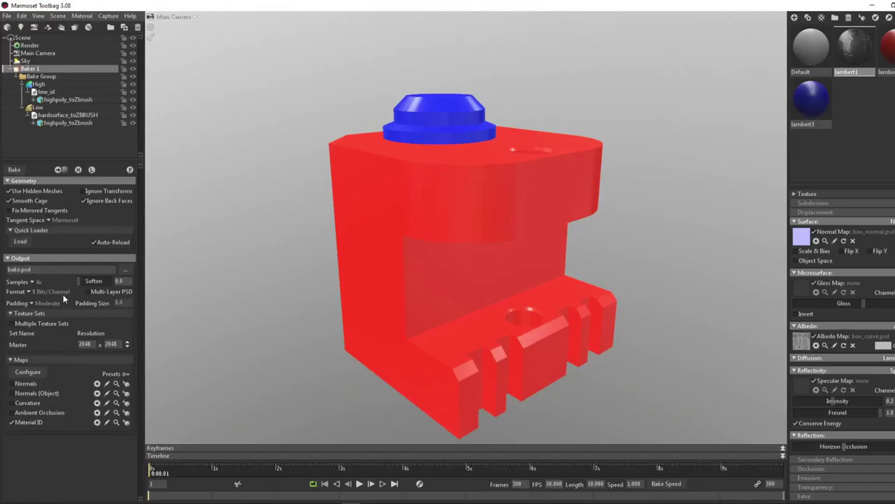
{"action": "left_click", "coordinate": [33, 282]}
{"action": "left_click", "coordinate": [56, 310]}
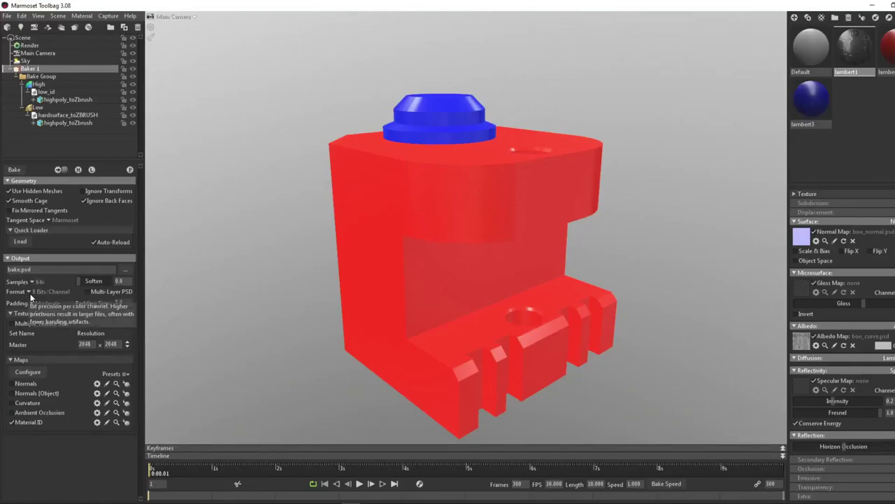
Bake the Material ID map to aar.psd on the desktop and hide the low_id model
{"action": "left_click_drag", "start_coordinate": [356, 128], "coordinate": [377, 136]}
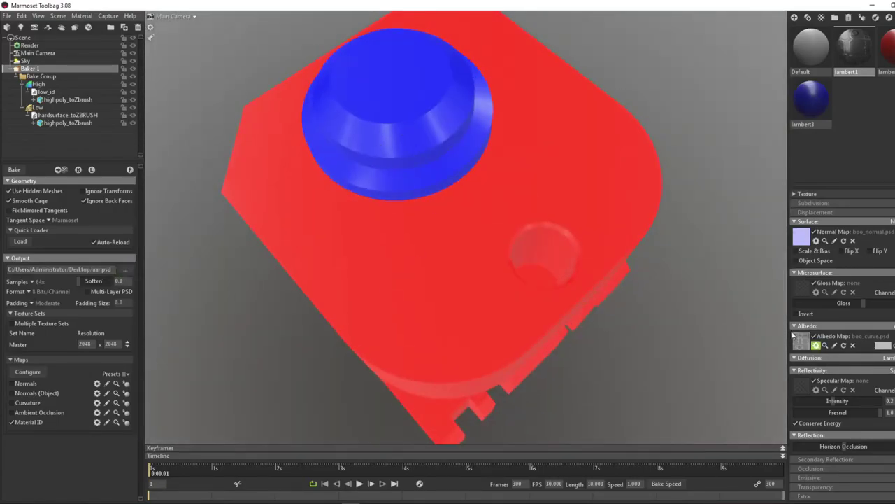
{"action": "left_click", "coordinate": [13, 169]}
{"action": "left_click", "coordinate": [133, 91]}
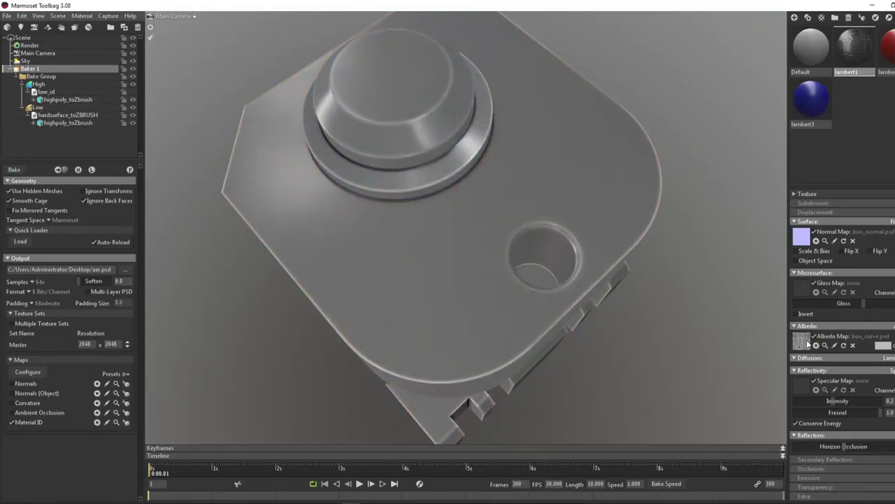
Load aar_matid.psd as lambert1's albedo map and compare the block with the map off and on
{"action": "left_click", "coordinate": [856, 382]}
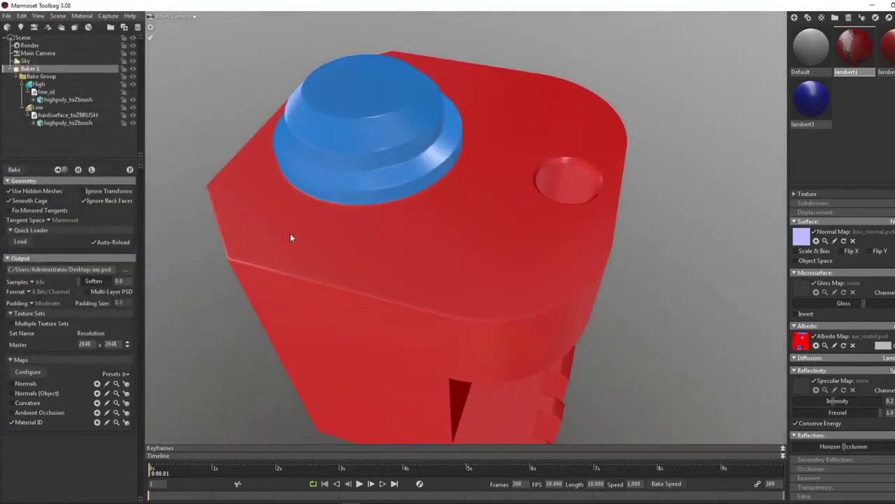
{"action": "left_click_drag", "start_coordinate": [290, 233], "coordinate": [423, 194]}
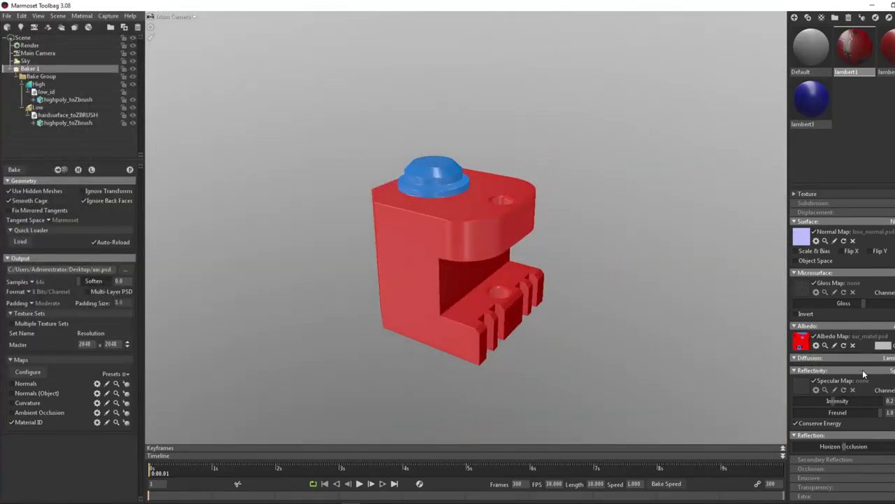
{"action": "left_click", "coordinate": [815, 337]}
{"action": "left_click", "coordinate": [815, 337]}
{"action": "left_click_drag", "start_coordinate": [595, 231], "coordinate": [452, 126]}
{"action": "scroll", "coordinate": [574, 330], "scroll_direction": "up", "scroll_amount": 5}
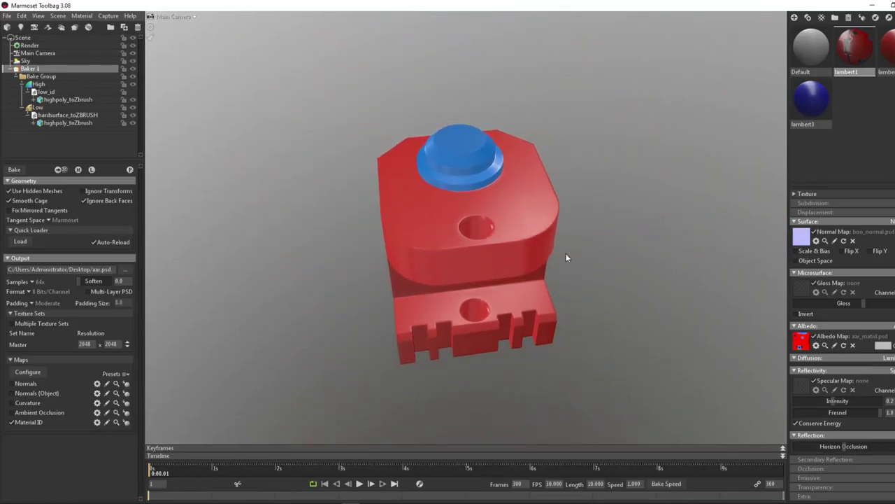
Toggle Flip Y on lambert1's normal map and compare the block's shading from several angles
{"action": "left_click", "coordinate": [870, 251]}
{"action": "mouse_move", "coordinate": [707, 210]}
{"action": "left_mouse_down"}
{"action": "mouse_move", "coordinate": [660, 195]}
{"action": "mouse_move", "coordinate": [711, 146]}
{"action": "mouse_move", "coordinate": [838, 261]}
{"action": "left_mouse_up"}
{"action": "left_click", "coordinate": [879, 252]}
{"action": "mouse_move", "coordinate": [653, 178]}
{"action": "left_mouse_down"}
{"action": "mouse_move", "coordinate": [611, 246]}
{"action": "mouse_move", "coordinate": [513, 185]}
{"action": "left_mouse_up"}
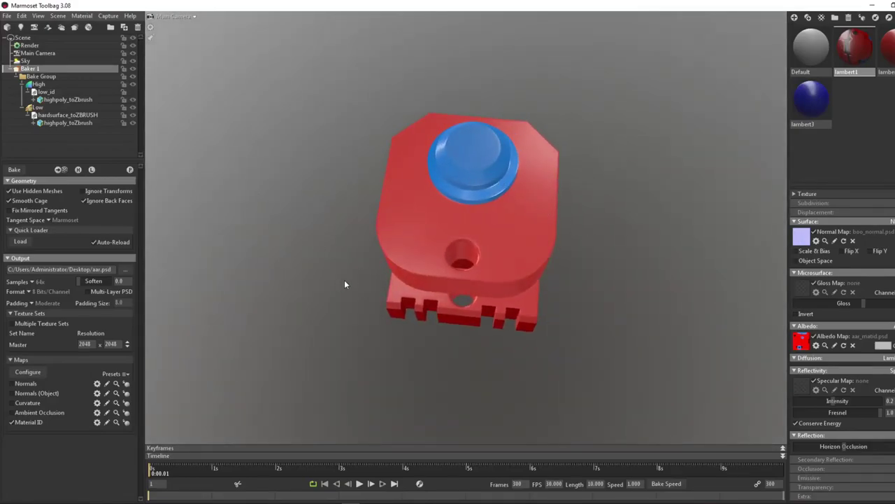
Examine the baked ID colours on the block and its round knob from several sides, selecting the low-poly mesh to check its wireframe
{"action": "left_click_drag", "start_coordinate": [344, 284], "coordinate": [672, 212]}
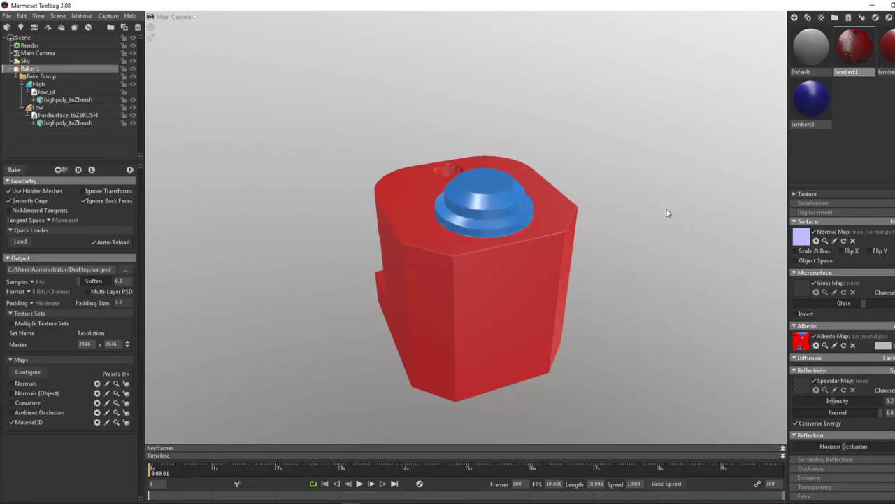
{"action": "left_click_drag", "start_coordinate": [667, 213], "coordinate": [419, 216]}
{"action": "right_click_drag", "start_coordinate": [420, 216], "coordinate": [411, 252]}
{"action": "mouse_move", "coordinate": [411, 253]}
{"action": "left_mouse_down"}
{"action": "mouse_move", "coordinate": [428, 200]}
{"action": "mouse_move", "coordinate": [381, 138]}
{"action": "mouse_move", "coordinate": [396, 260]}
{"action": "left_mouse_up"}
{"action": "right_click_drag", "start_coordinate": [396, 260], "coordinate": [299, 291]}
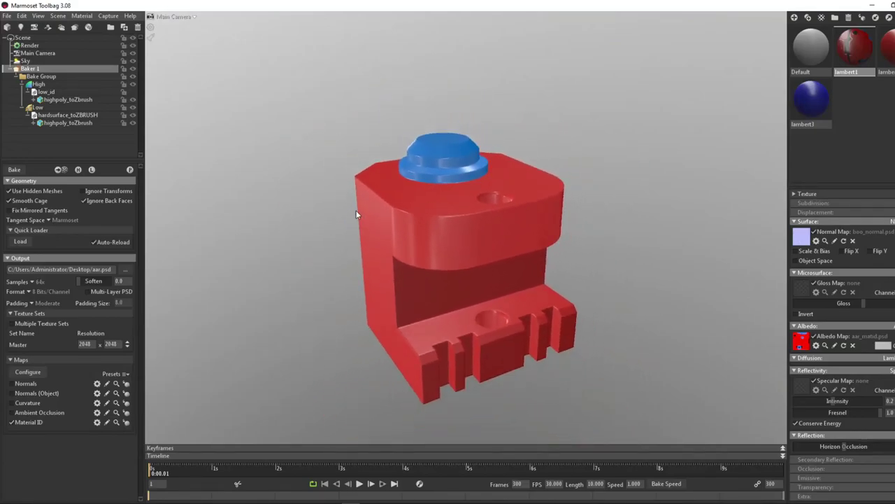
{"action": "left_click", "coordinate": [455, 170]}
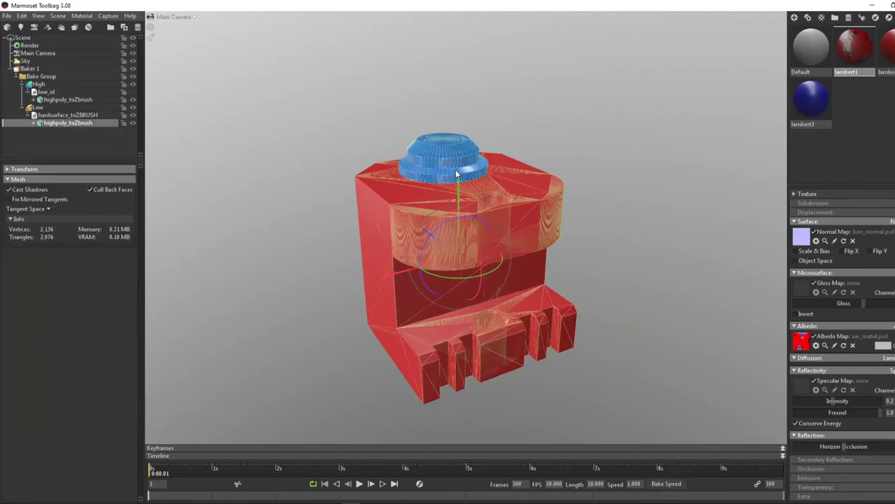
{"action": "left_click", "coordinate": [718, 133]}
{"action": "left_click_drag", "start_coordinate": [563, 226], "coordinate": [506, 270]}
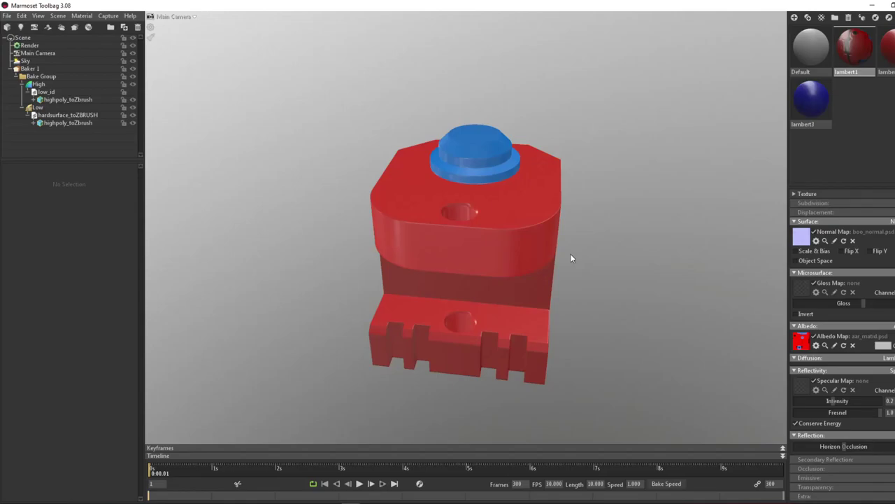
{"action": "left_click_drag", "start_coordinate": [570, 258], "coordinate": [428, 251]}
{"action": "left_click", "coordinate": [454, 265]}
{"action": "left_click", "coordinate": [634, 371]}
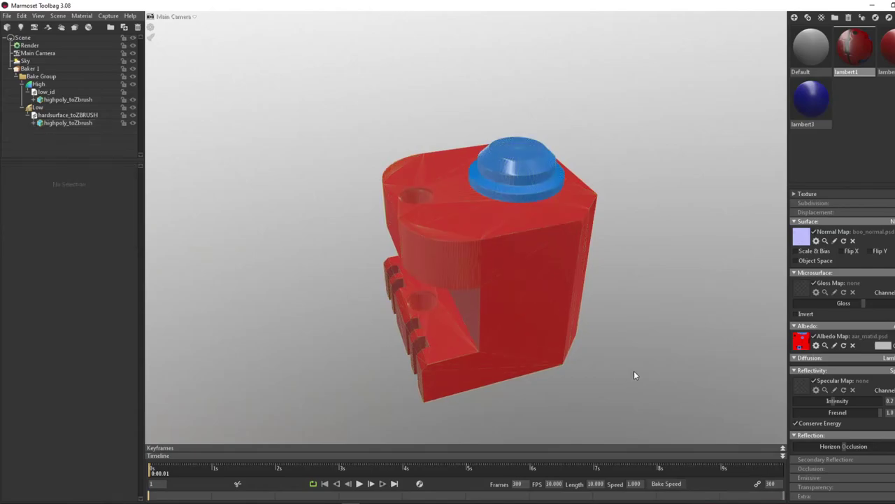
Inspect the low-poly block's overall shape and surface shading from the front, sides, back and above, both close up and from farther away
{"action": "left_click_drag", "start_coordinate": [432, 257], "coordinate": [434, 234]}
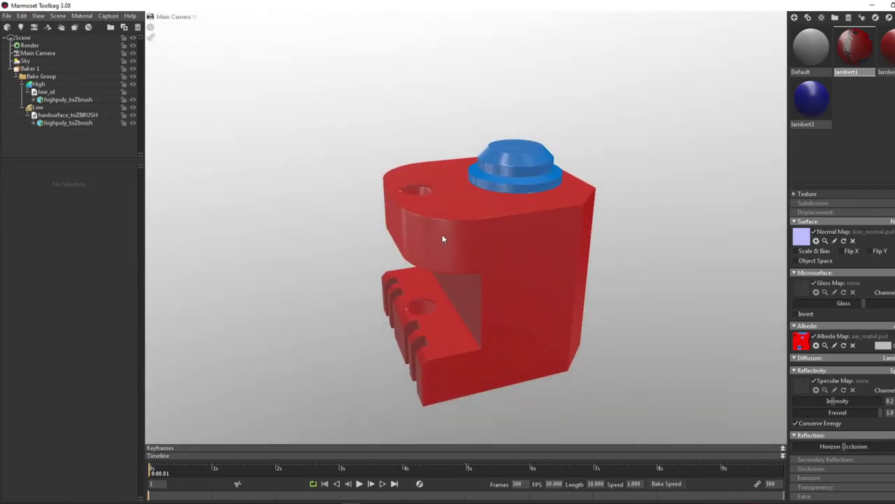
{"action": "left_click", "coordinate": [442, 235]}
{"action": "left_click_drag", "start_coordinate": [404, 209], "coordinate": [504, 195]}
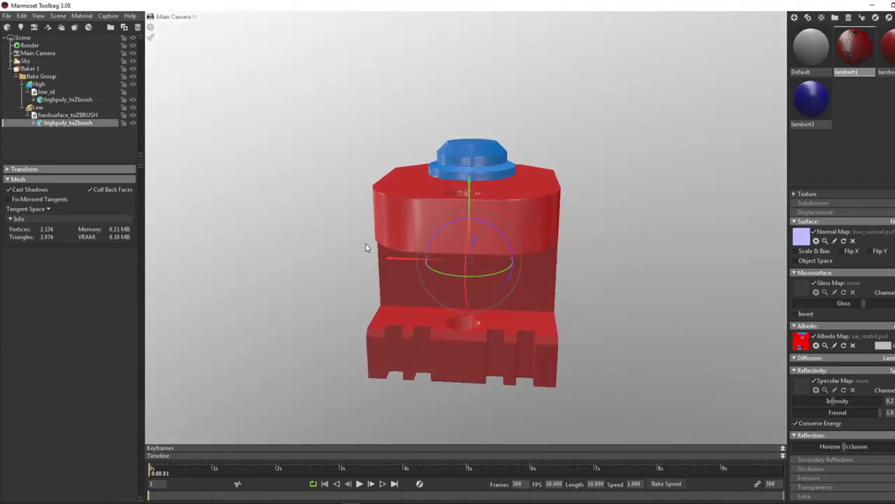
{"action": "left_click_drag", "start_coordinate": [365, 246], "coordinate": [498, 296]}
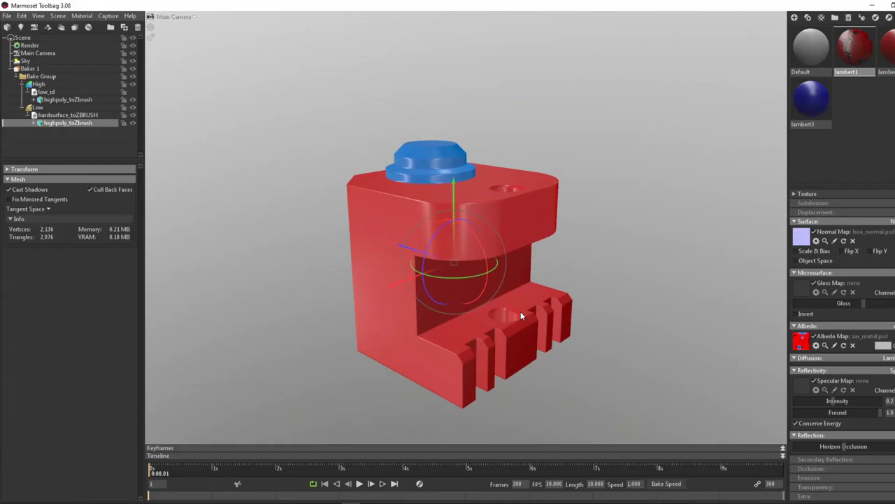
{"action": "left_click", "coordinate": [572, 246]}
{"action": "left_click_drag", "start_coordinate": [573, 247], "coordinate": [474, 288]}
{"action": "scroll", "coordinate": [474, 288], "scroll_direction": "down", "scroll_amount": 5}
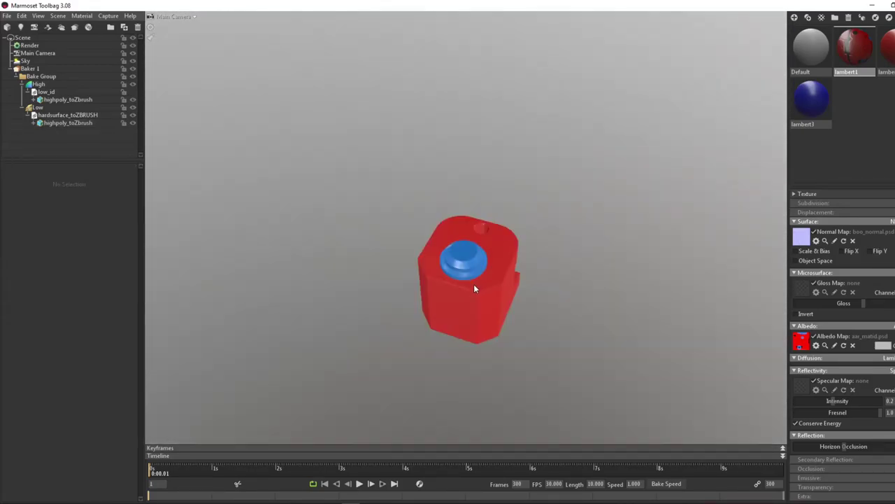
{"action": "right_click_drag", "start_coordinate": [475, 288], "coordinate": [459, 313]}
{"action": "left_click_drag", "start_coordinate": [460, 313], "coordinate": [527, 259]}
{"action": "left_click_drag", "start_coordinate": [458, 236], "coordinate": [627, 228]}
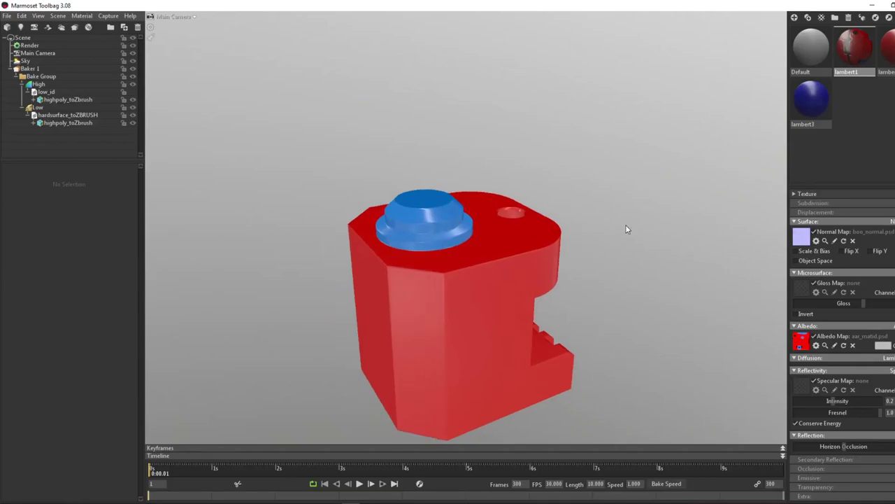